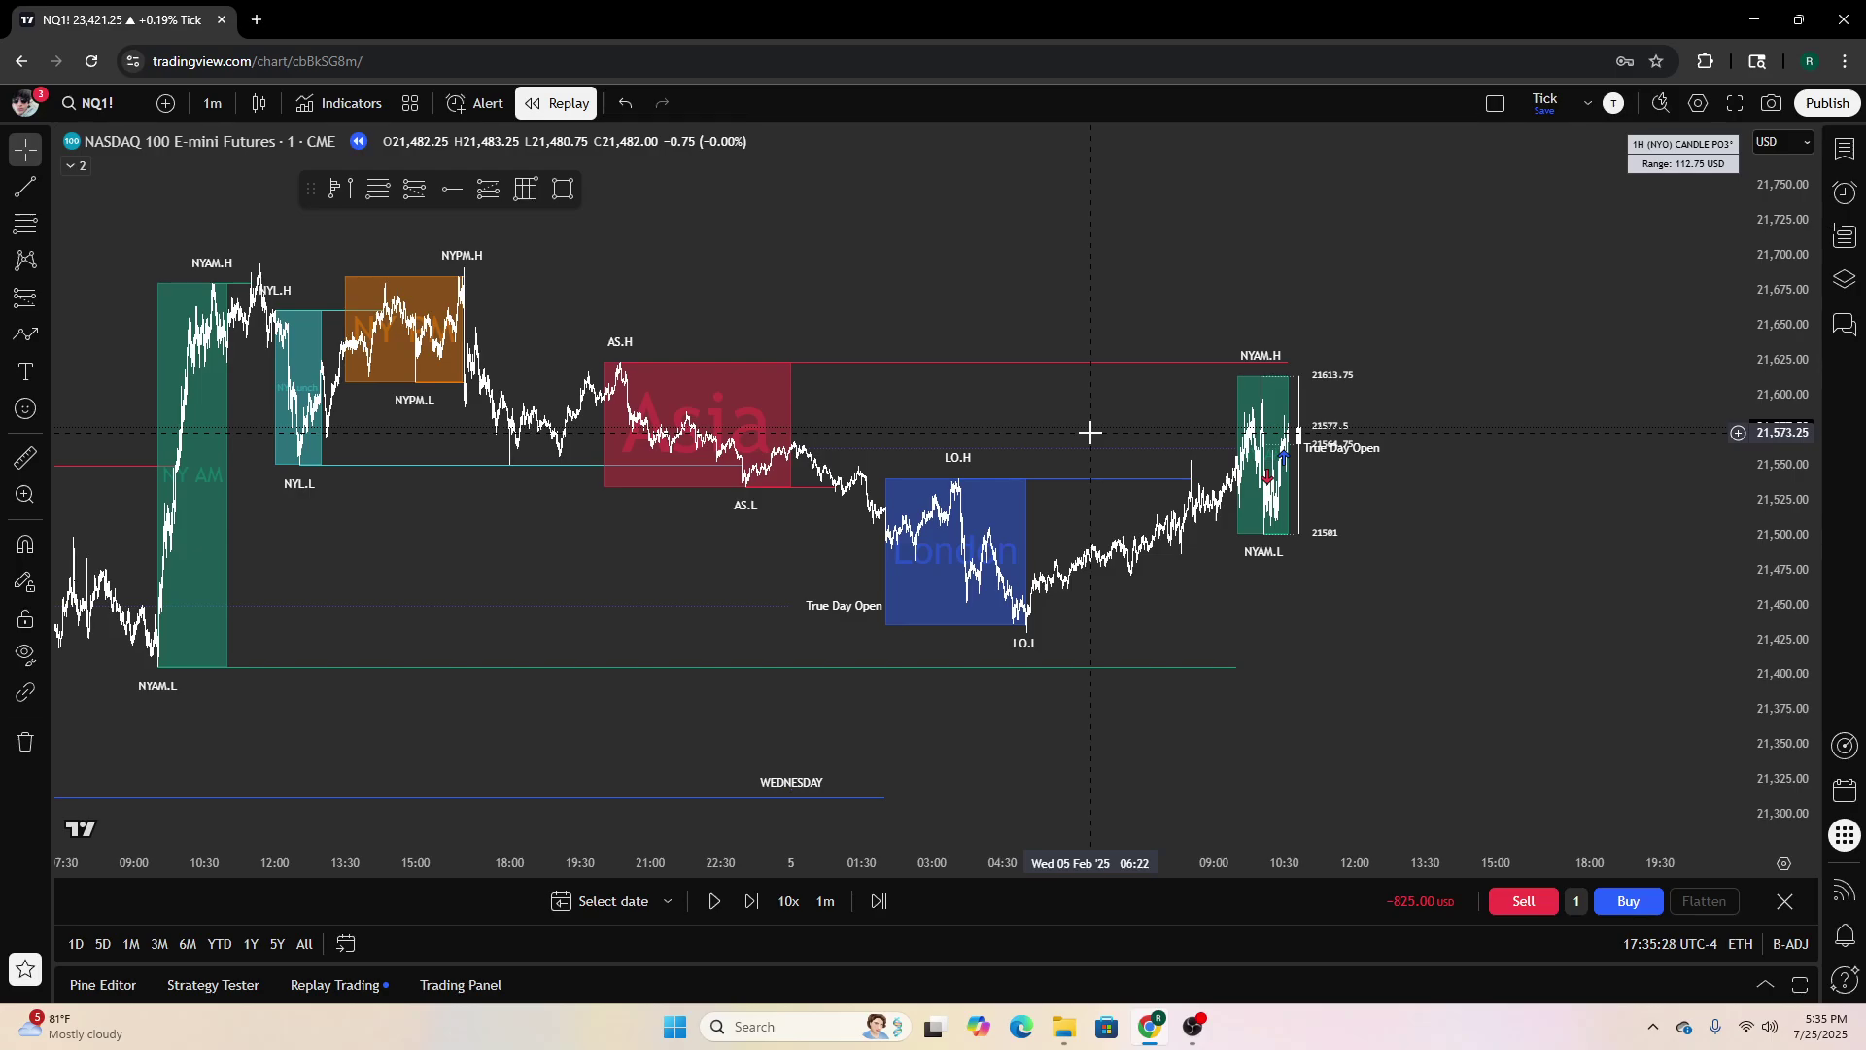
Examine the price action across Tuesday's New York sessions, Asia, London and Wednesday's NY AM range on the 1-minute NQ1! chart
left_click_drag(1792, 539, 1794, 423)
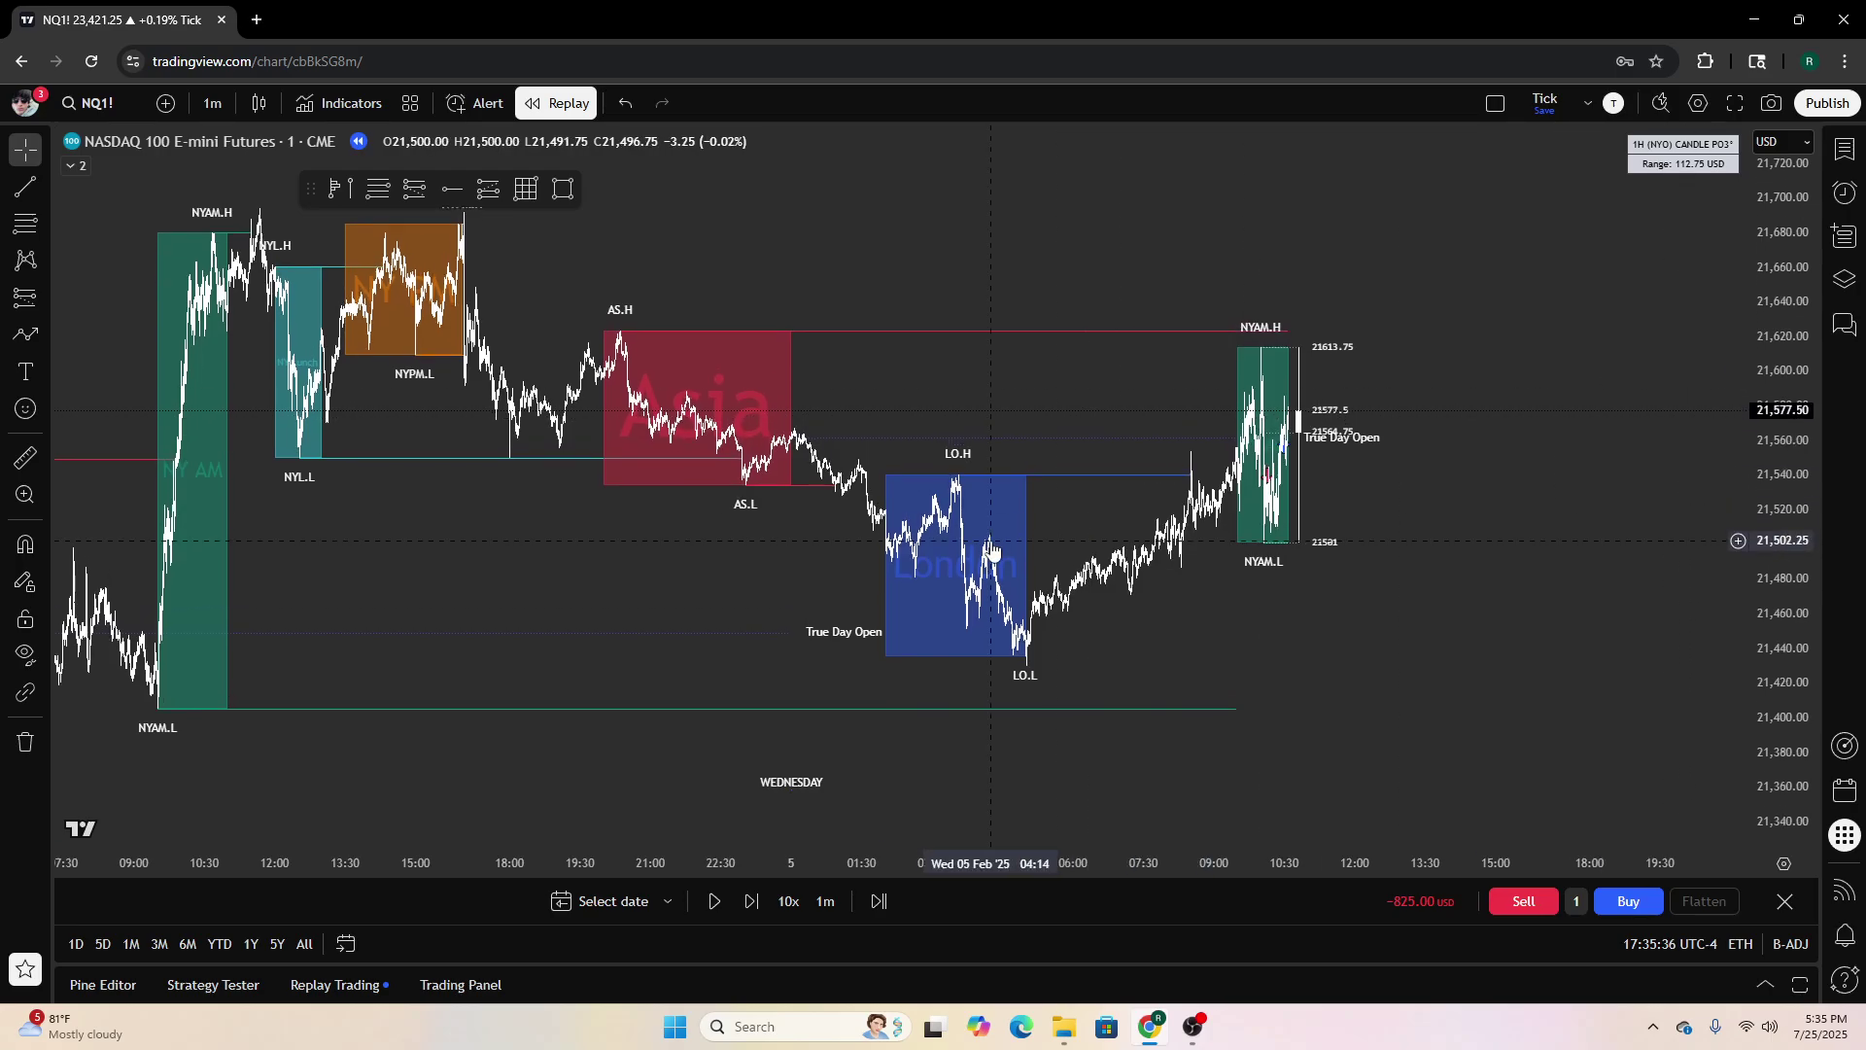
left_click_drag(961, 432, 1291, 505)
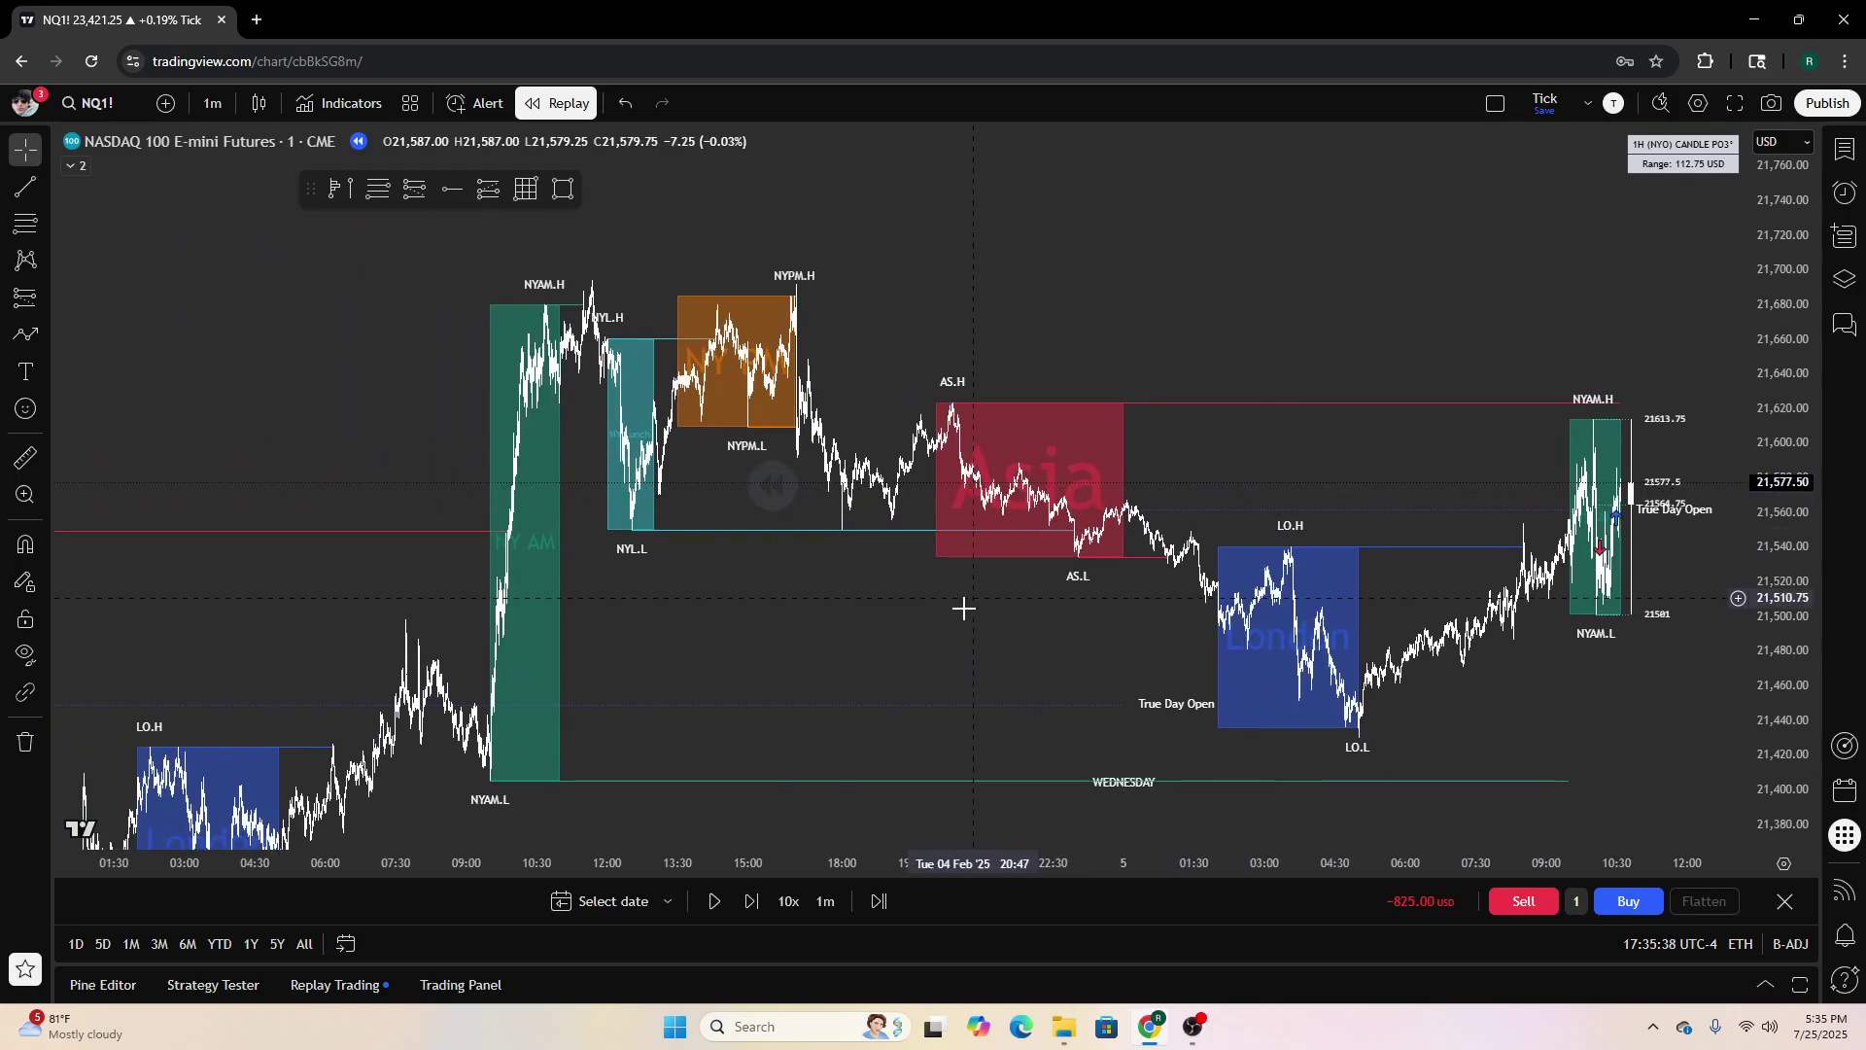
scroll(882, 565, "up", 3)
left_click_drag(395, 638, 837, 605)
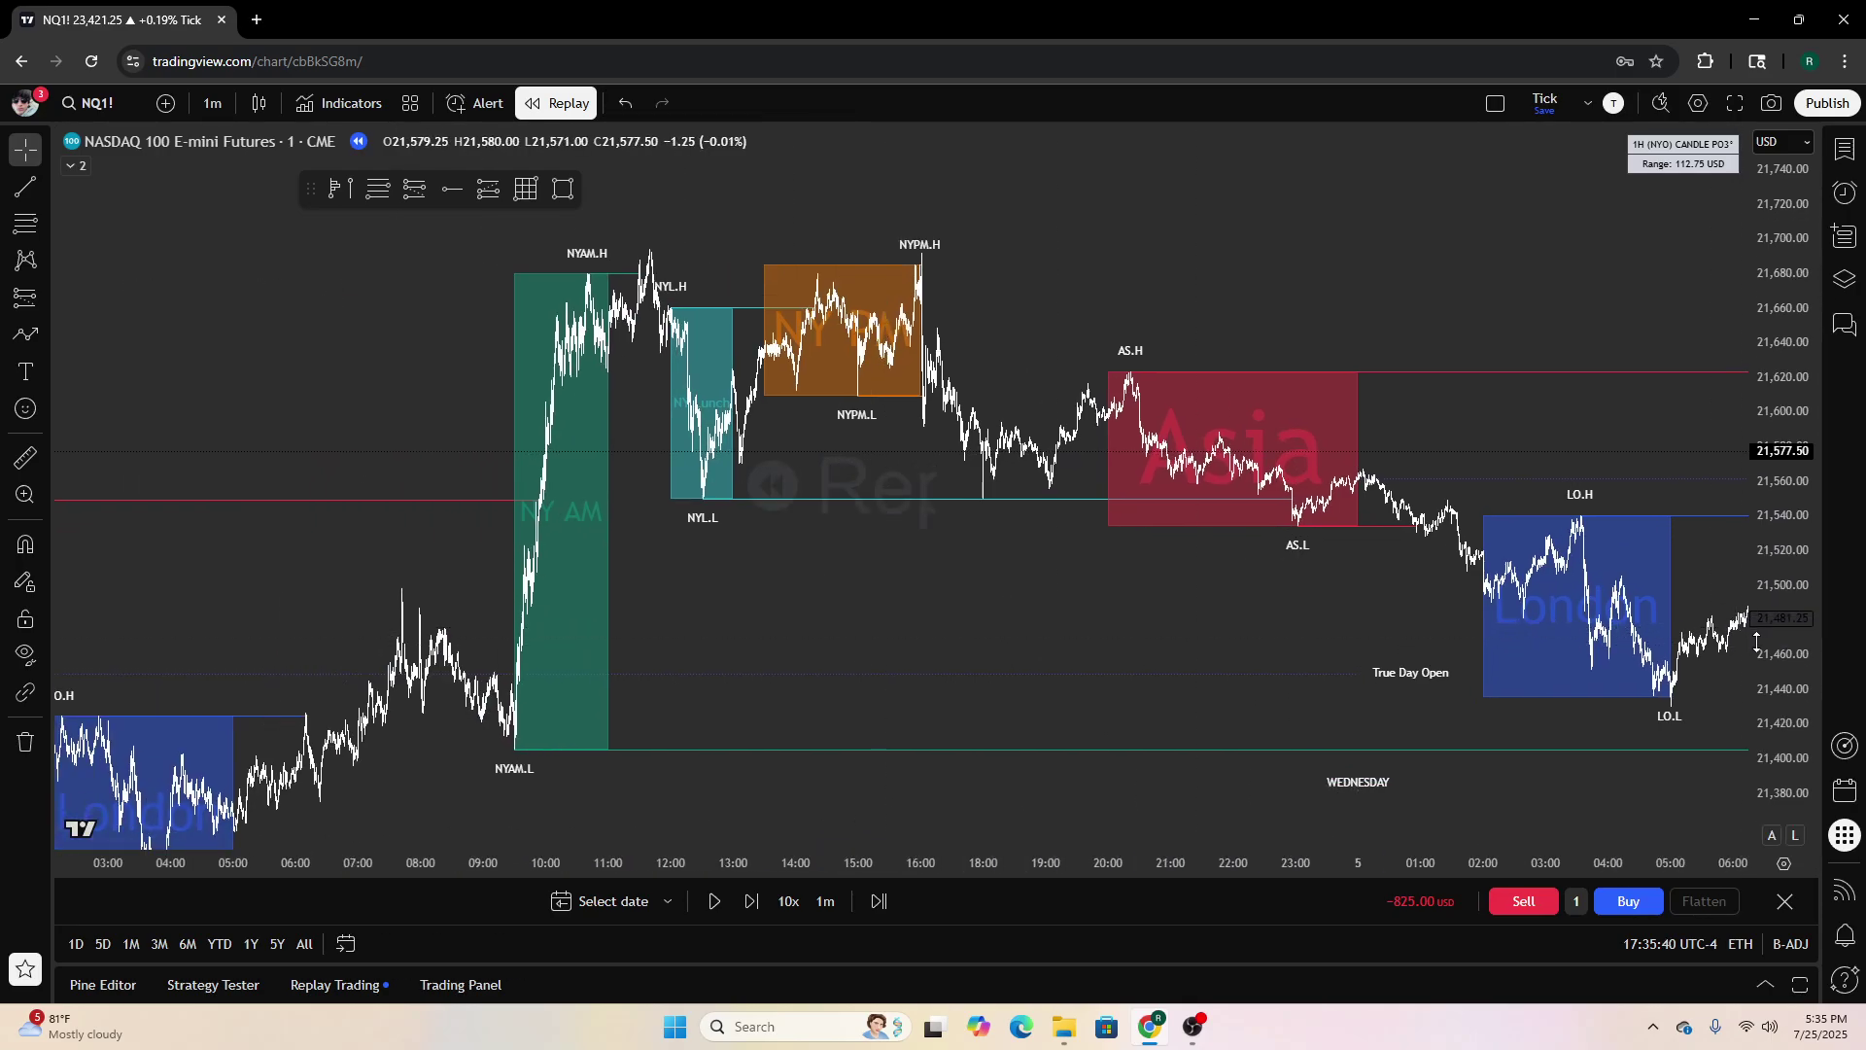
left_click_drag(1771, 637, 1771, 517)
left_click_drag(1317, 364, 921, 571)
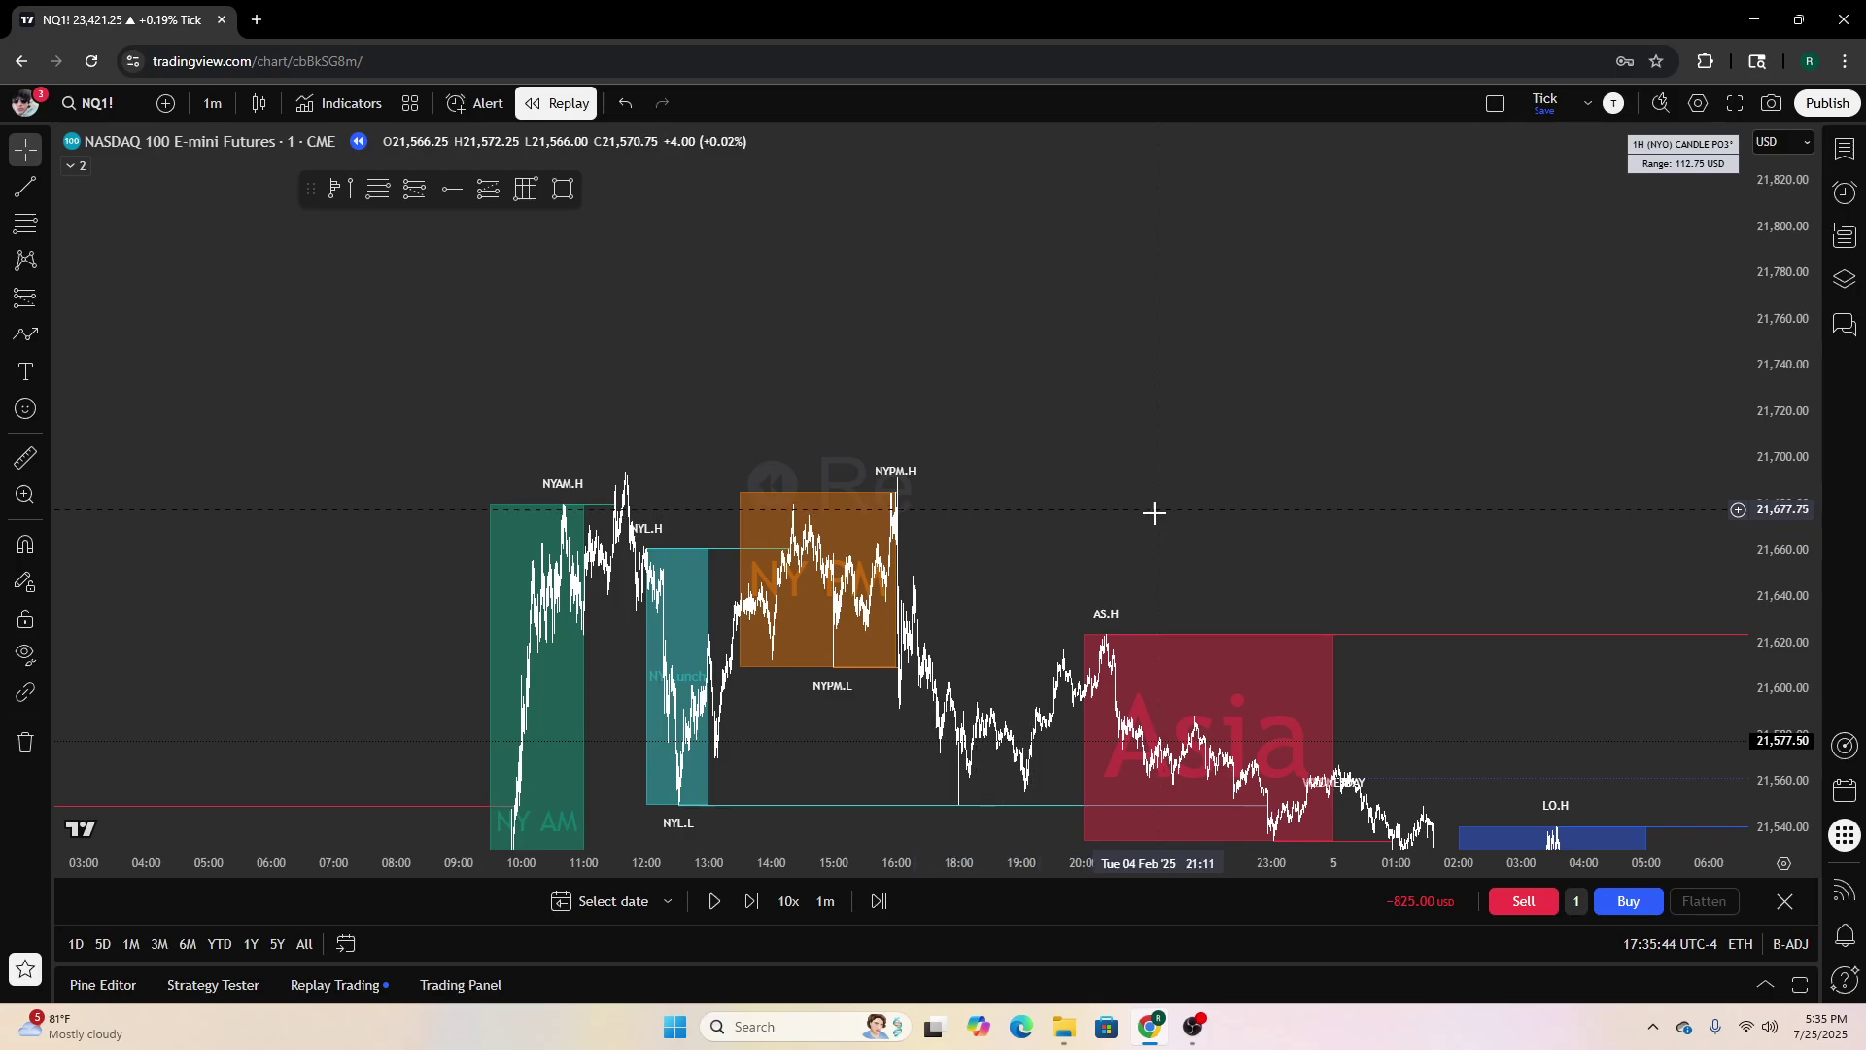
scroll(878, 505, "up", 3)
left_click_drag(878, 504, 1087, 471)
scroll(921, 550, "up", 3)
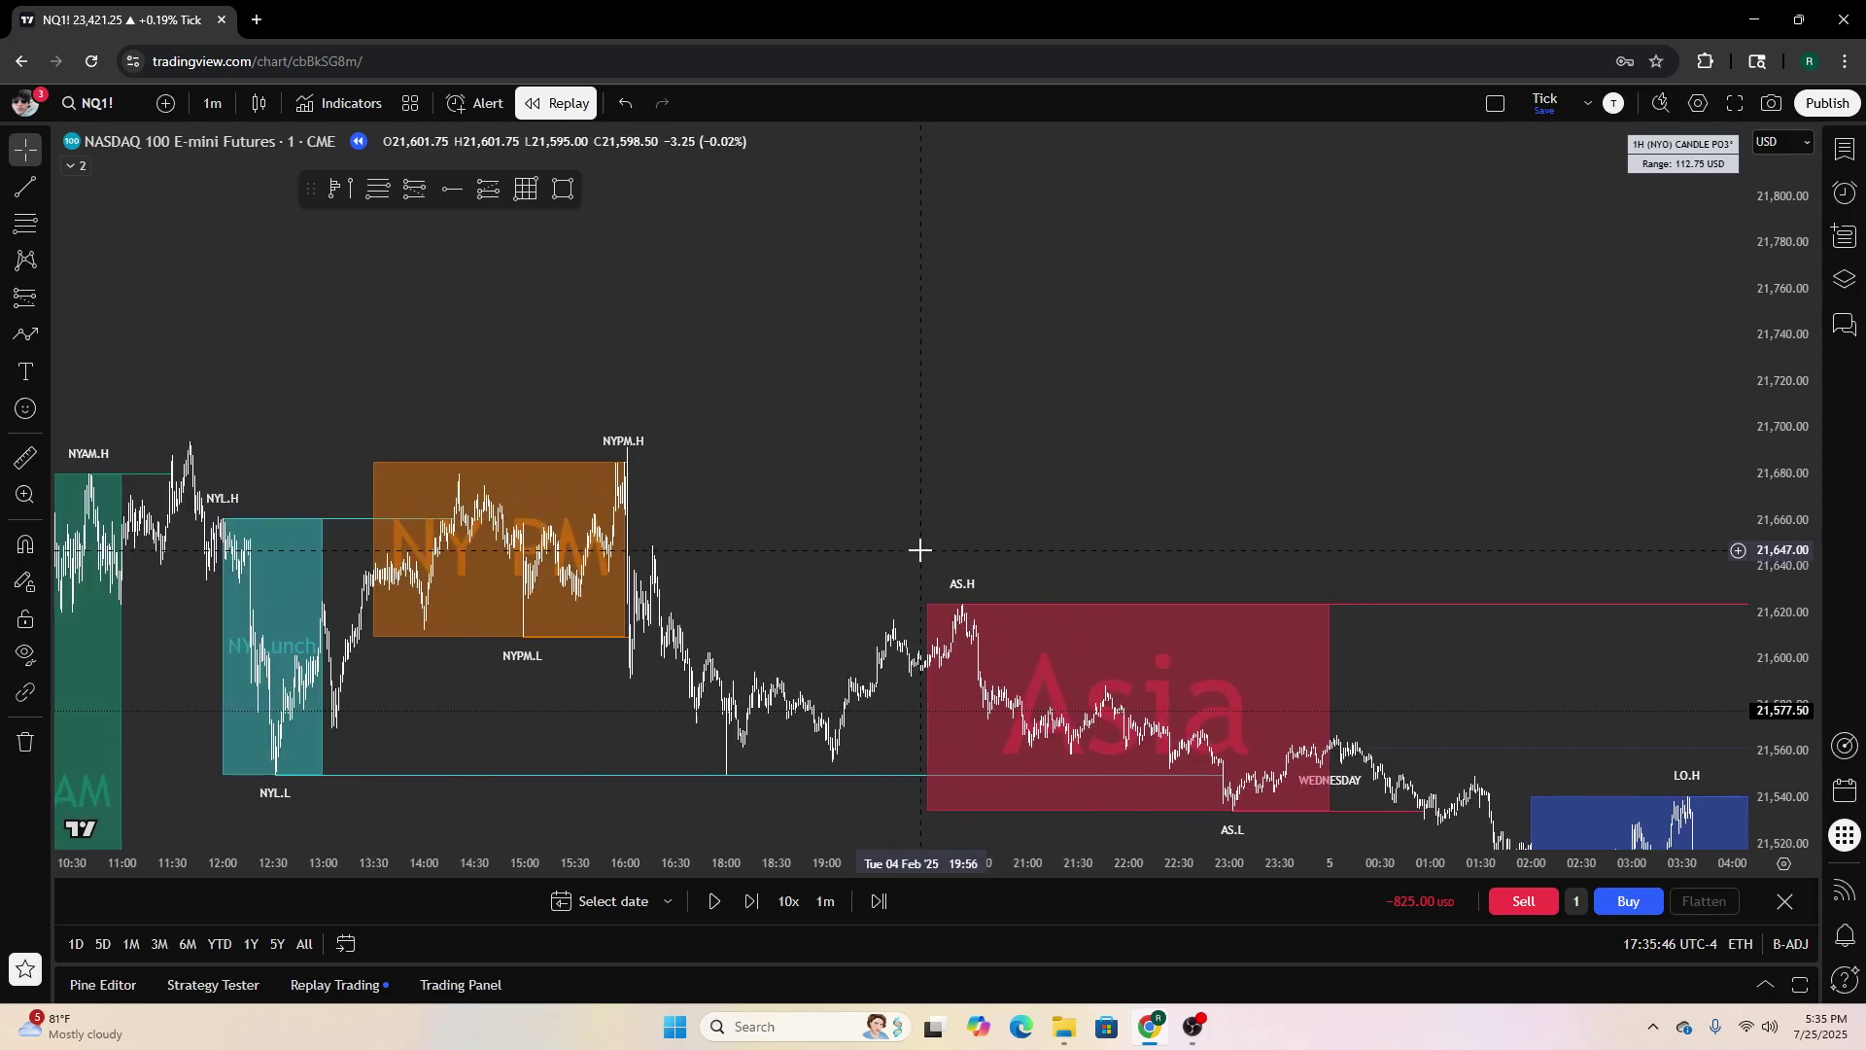
left_click_drag(705, 509, 1018, 441)
scroll(1092, 451, "down", 3)
left_click_drag(1288, 483, 736, 460)
left_click_drag(1085, 439, 838, 297)
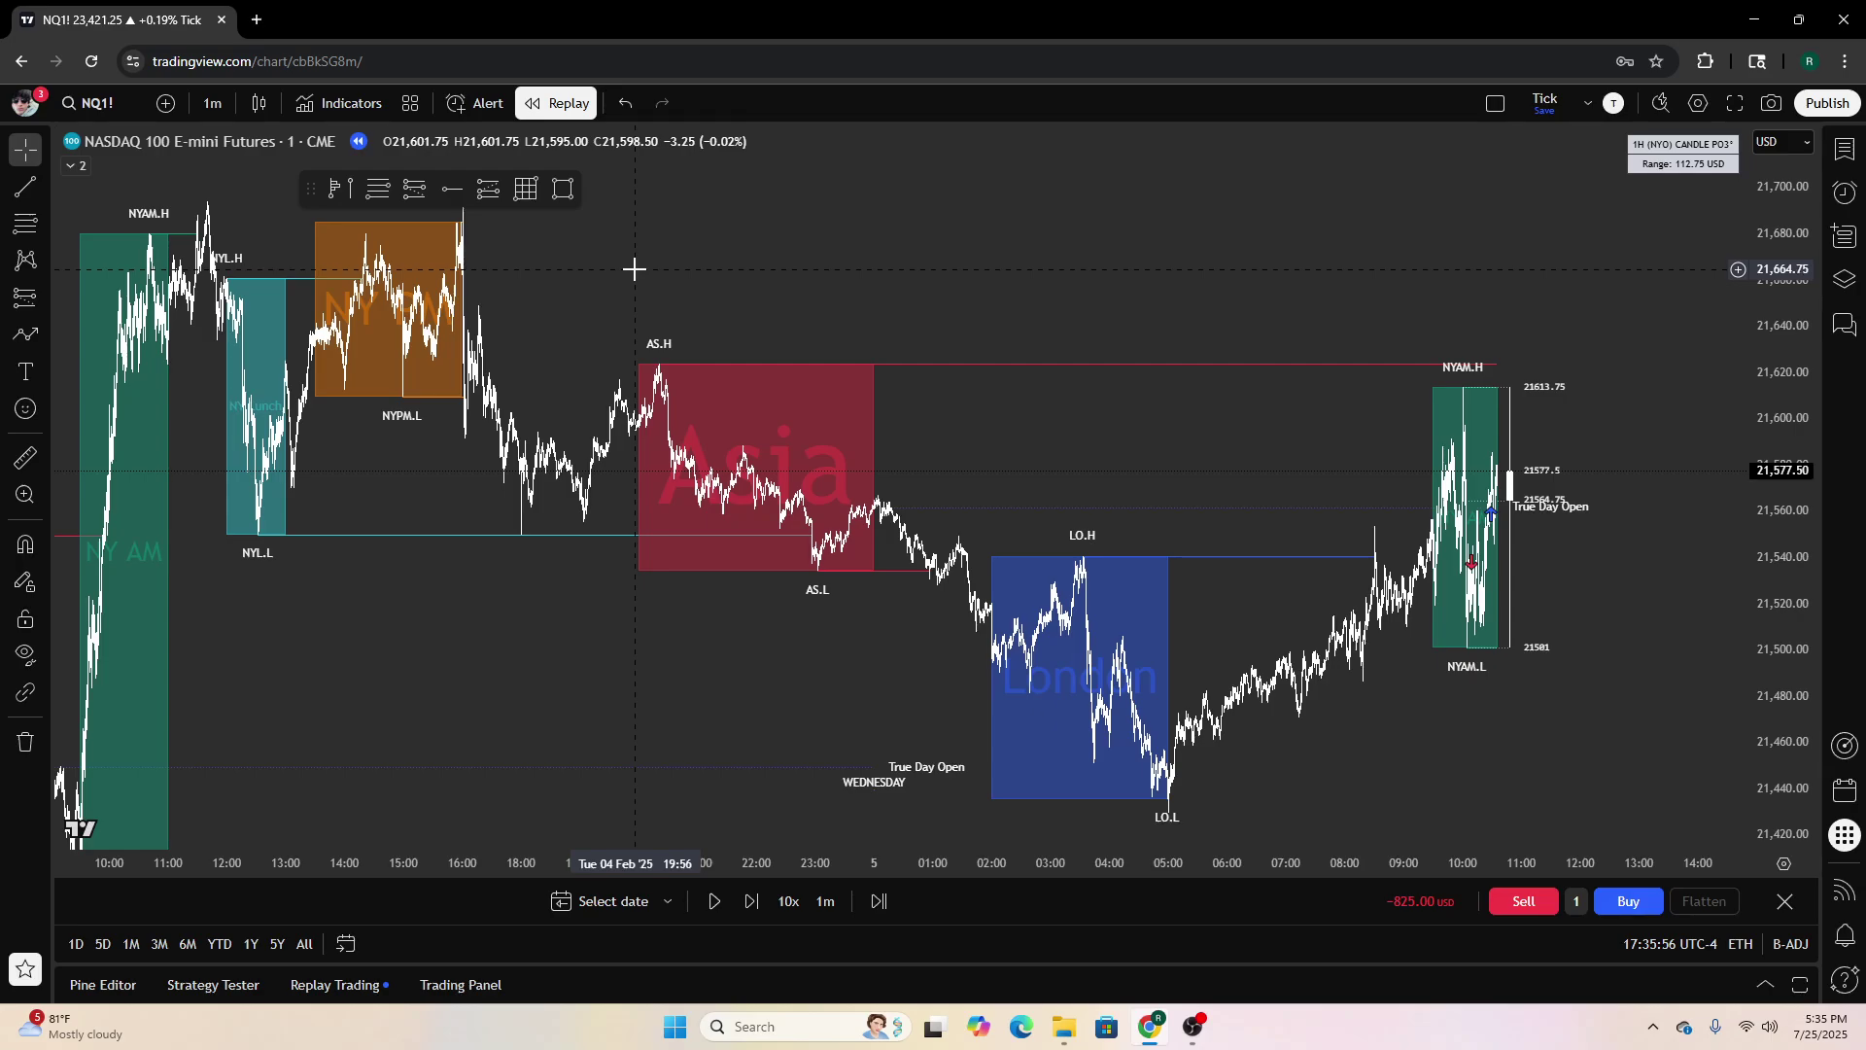
Draw a Fib retracement at Tuesday's NY PM high around 16:00, from 21,679.00 down to about 21,645.75
left_click_drag(1012, 316, 1295, 374)
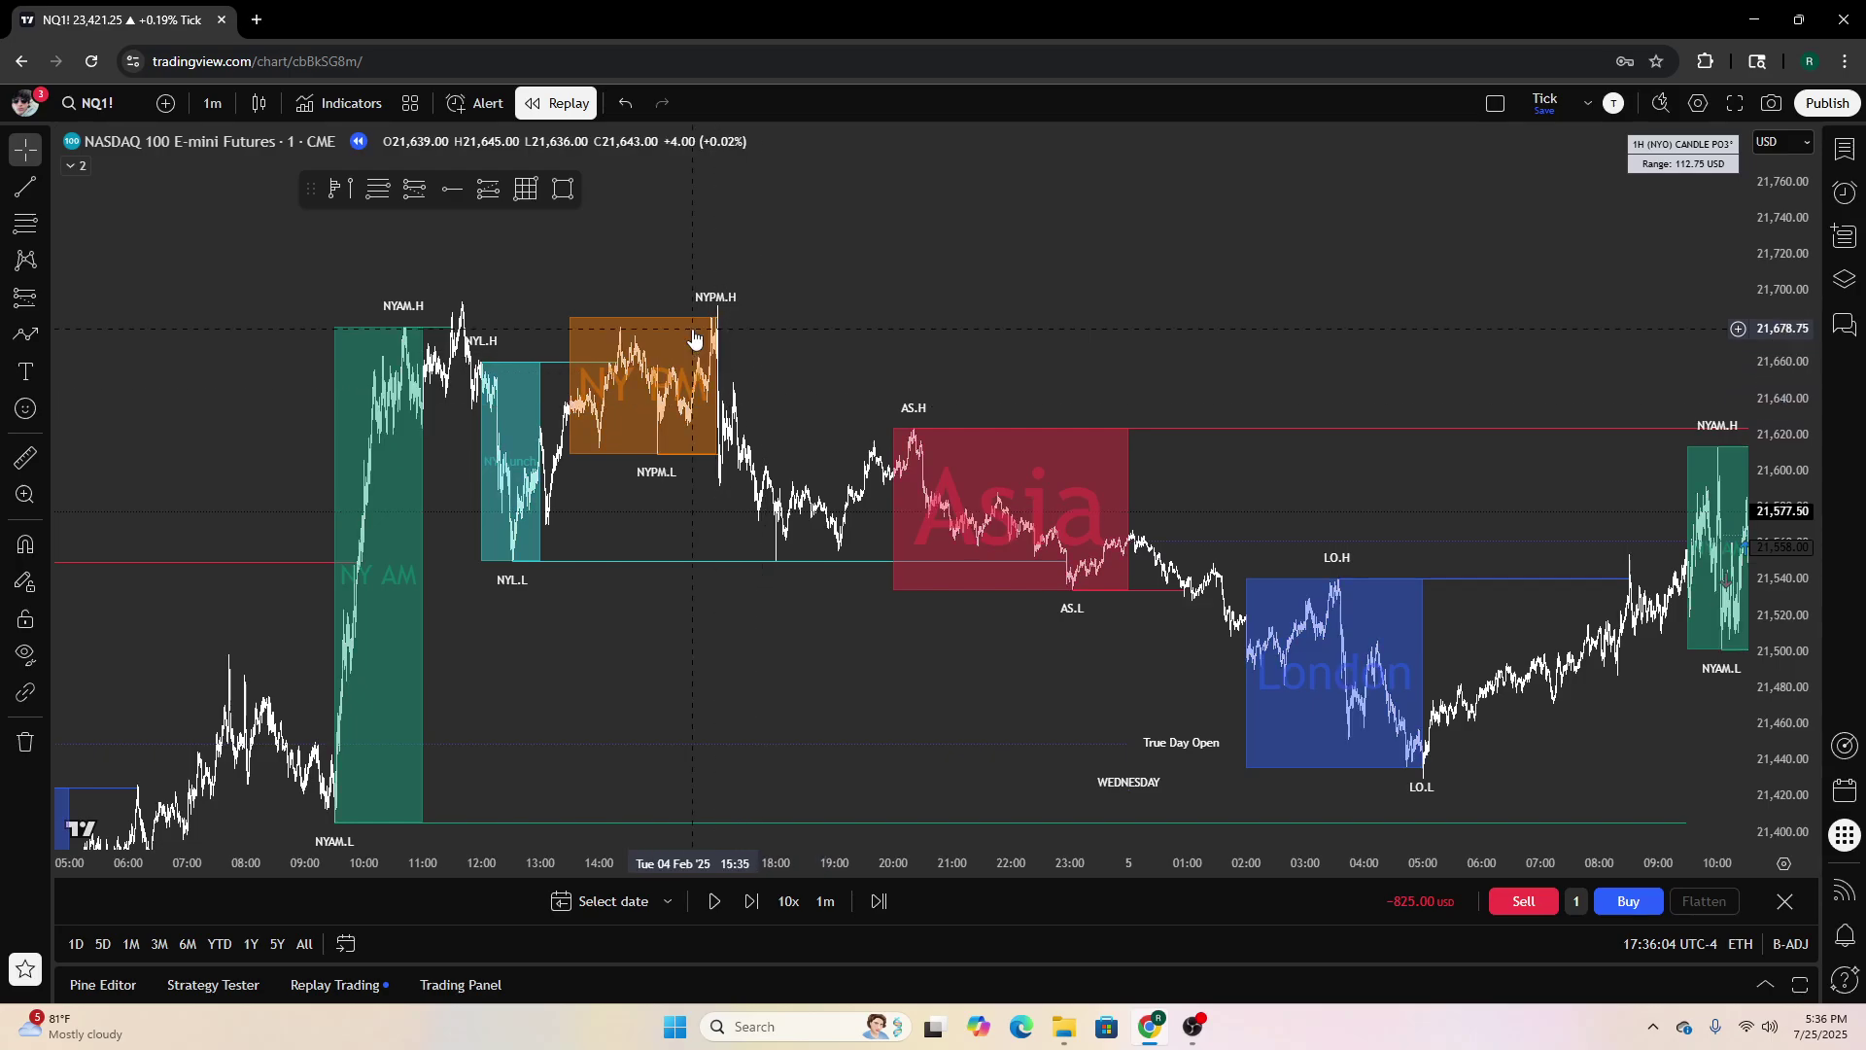
scroll(675, 325, "up", 3)
left_click_drag(675, 325, 940, 333)
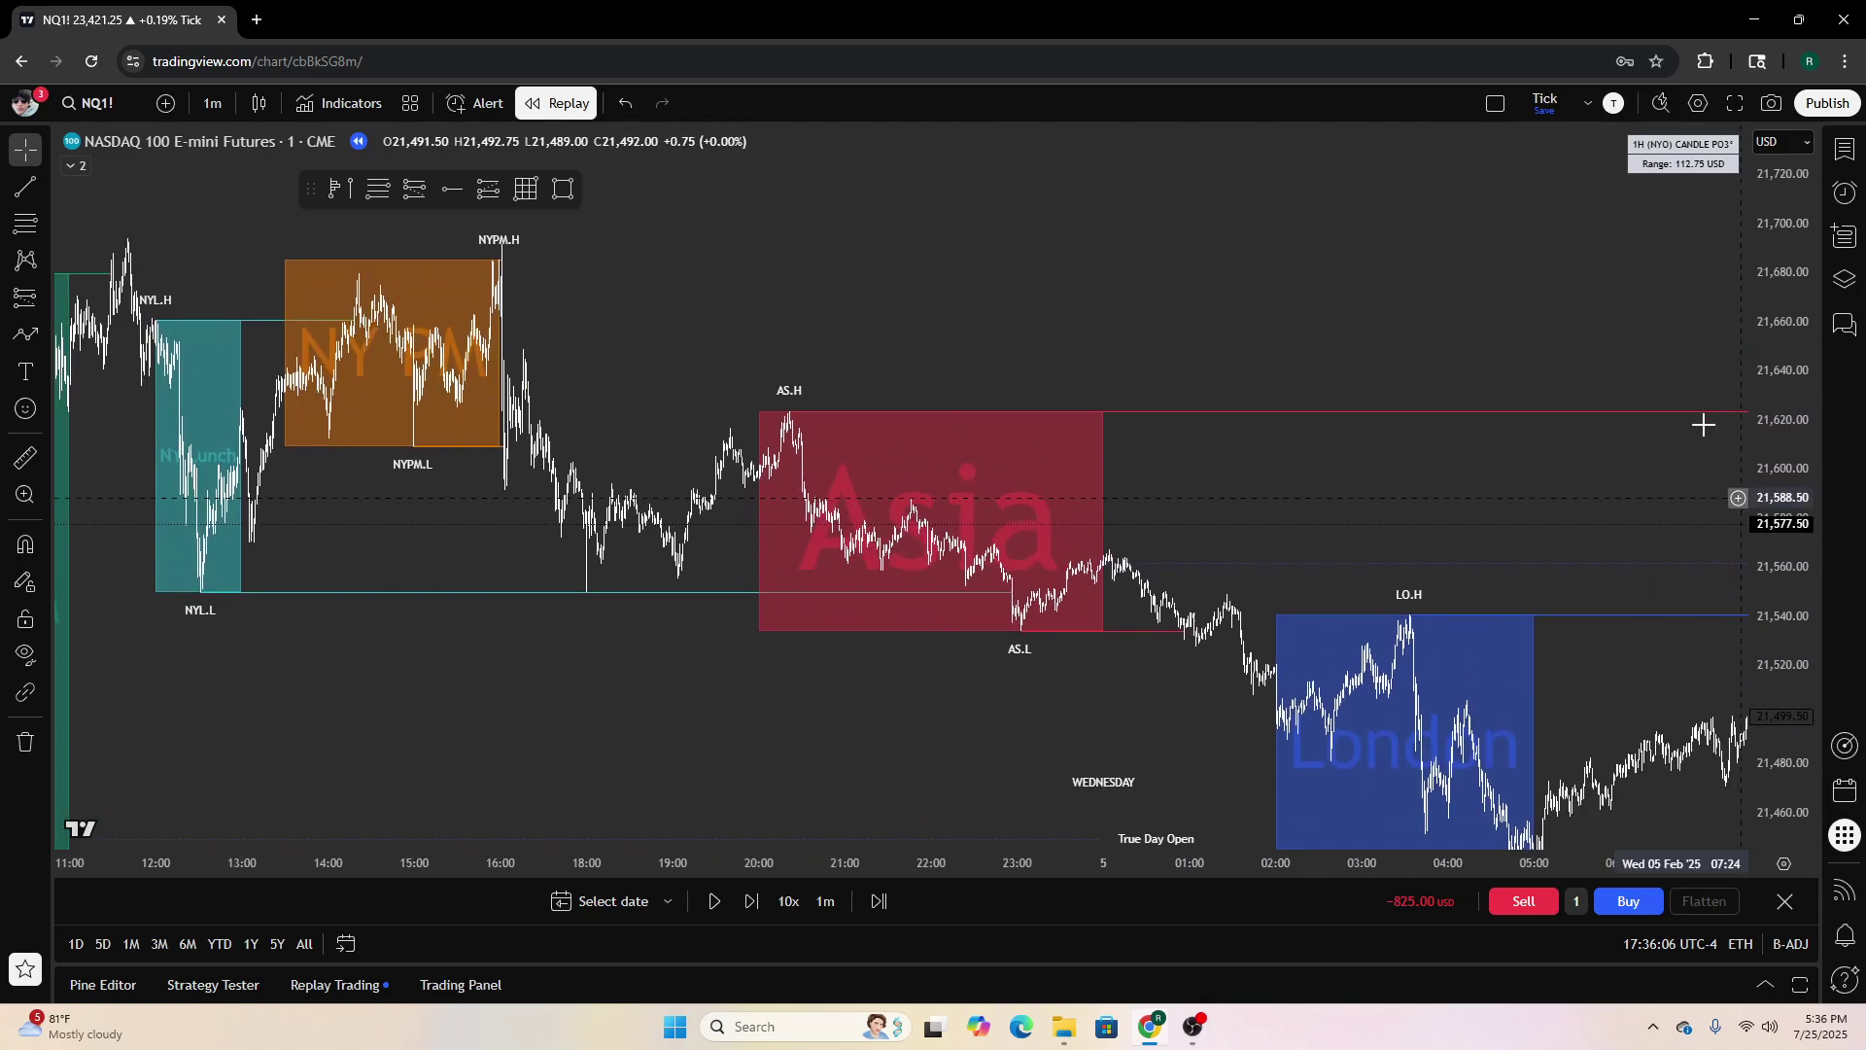
scroll(557, 325, "up", 3)
left_click_drag(558, 324, 1337, 595)
scroll(833, 554, "up", 3)
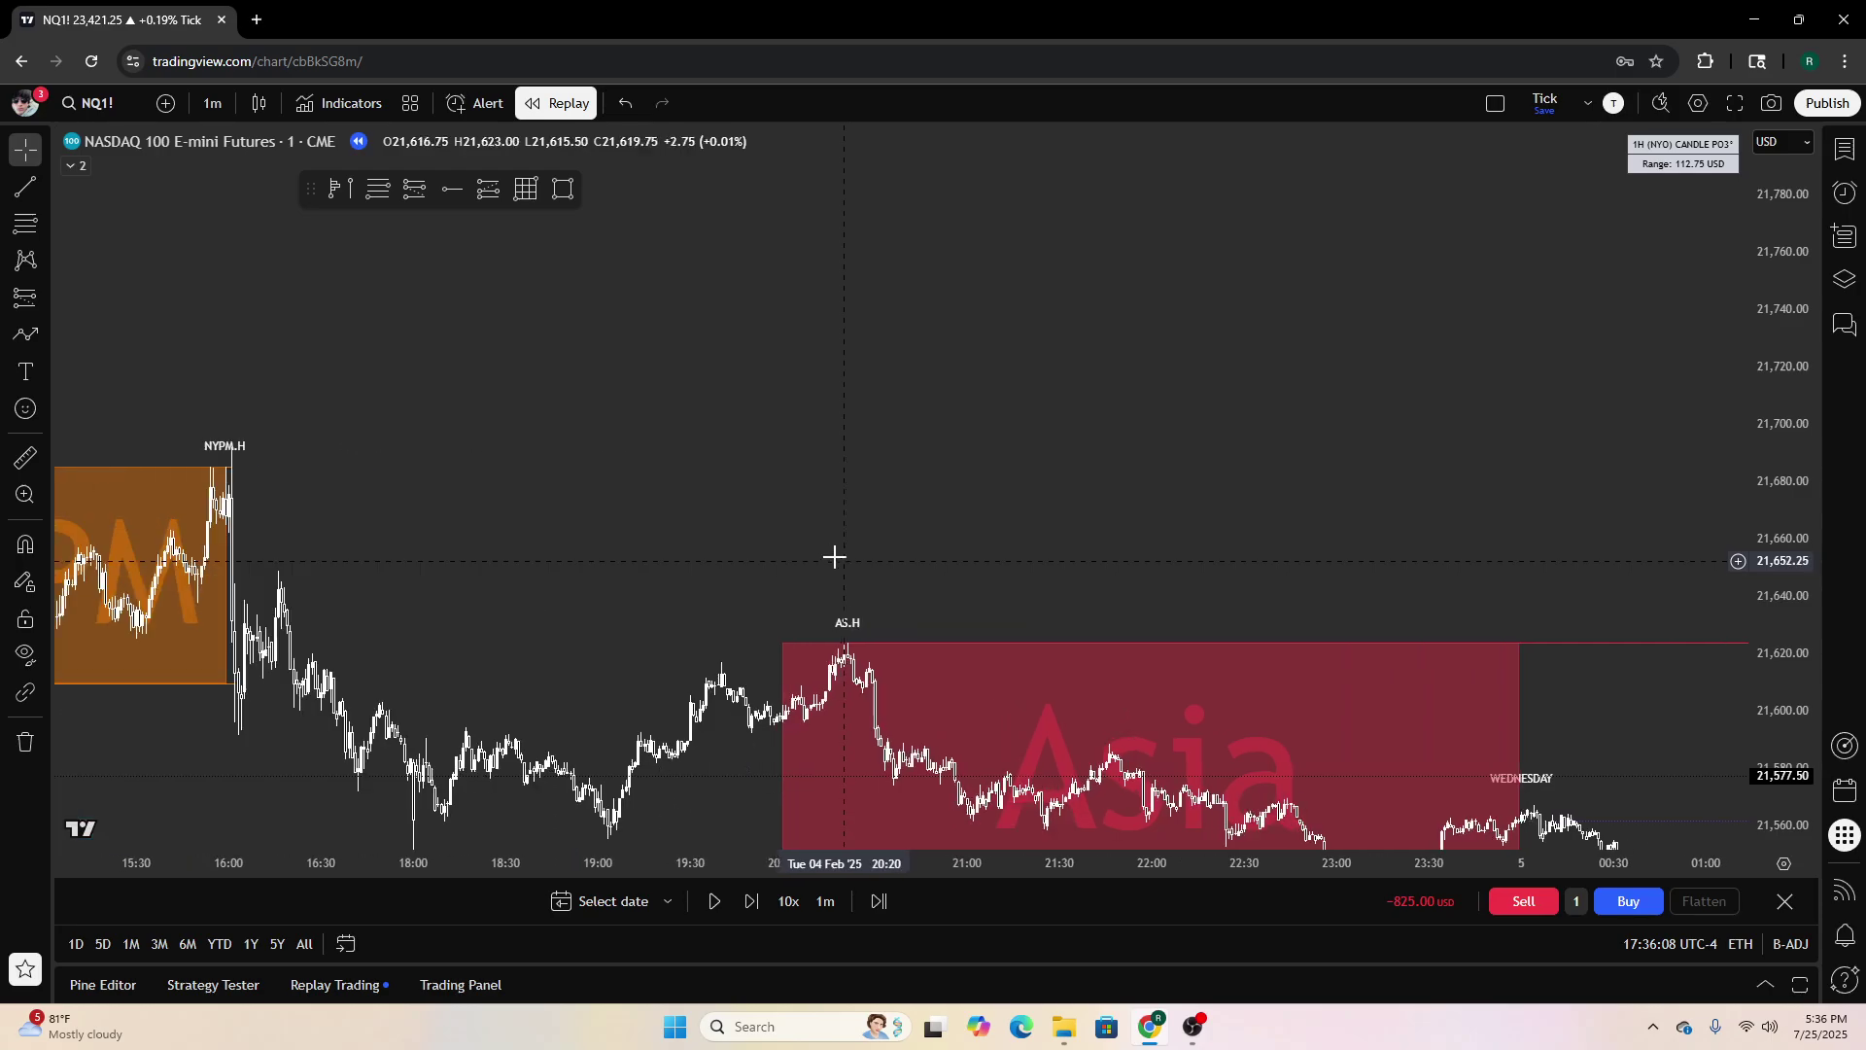
left_click_drag(833, 554, 1089, 522)
left_click_drag(690, 487, 881, 423)
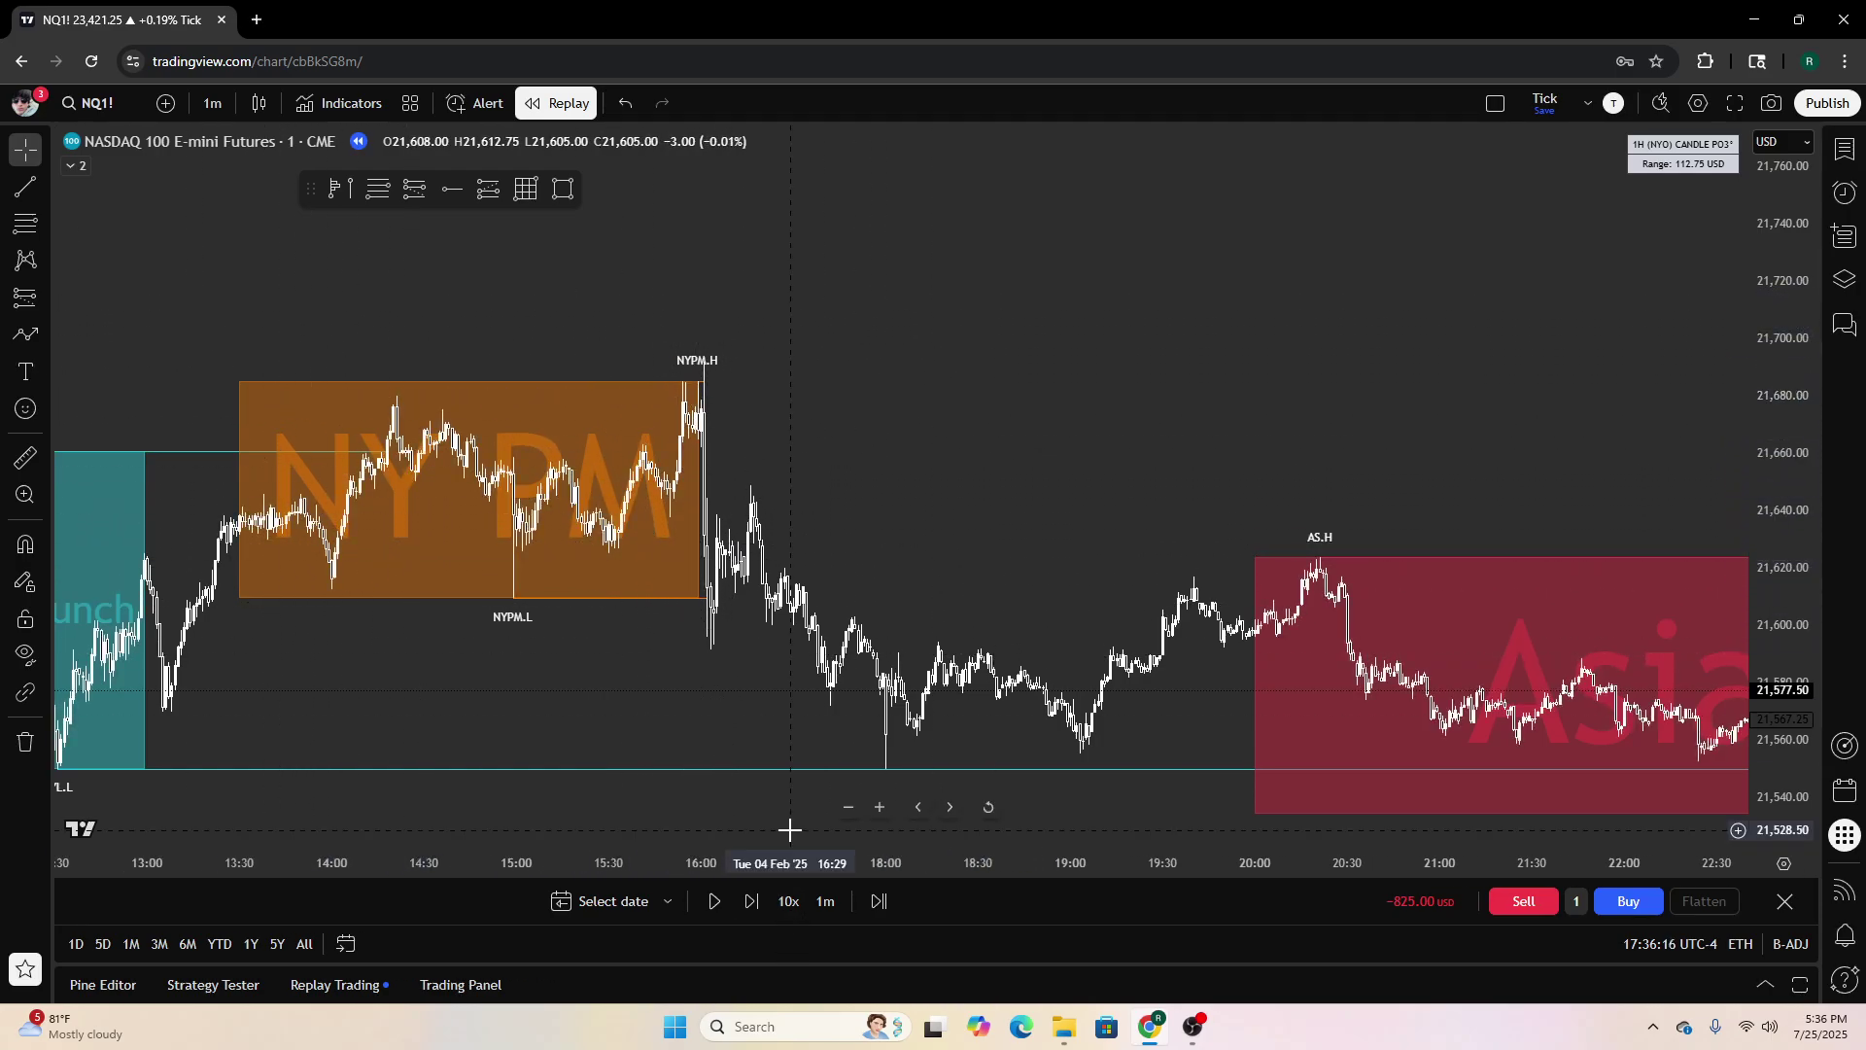
scroll(767, 646, "up", 1)
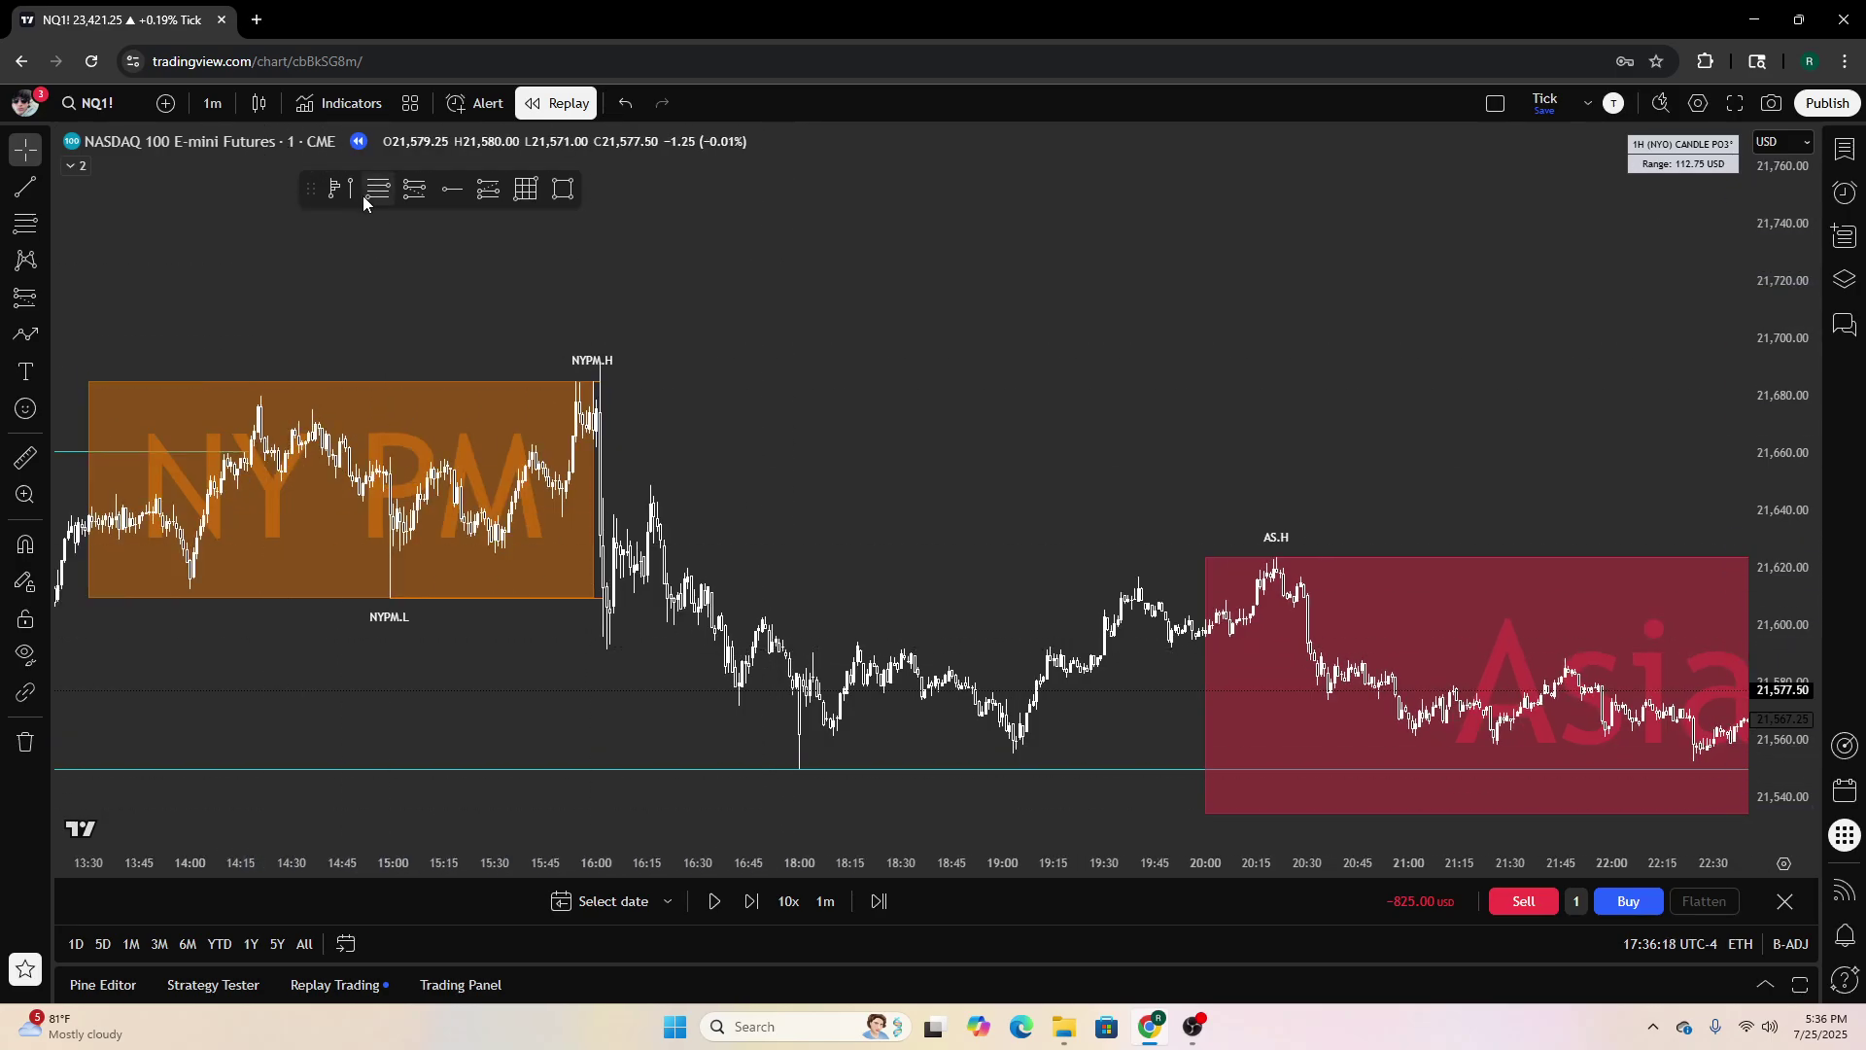
left_click(556, 399)
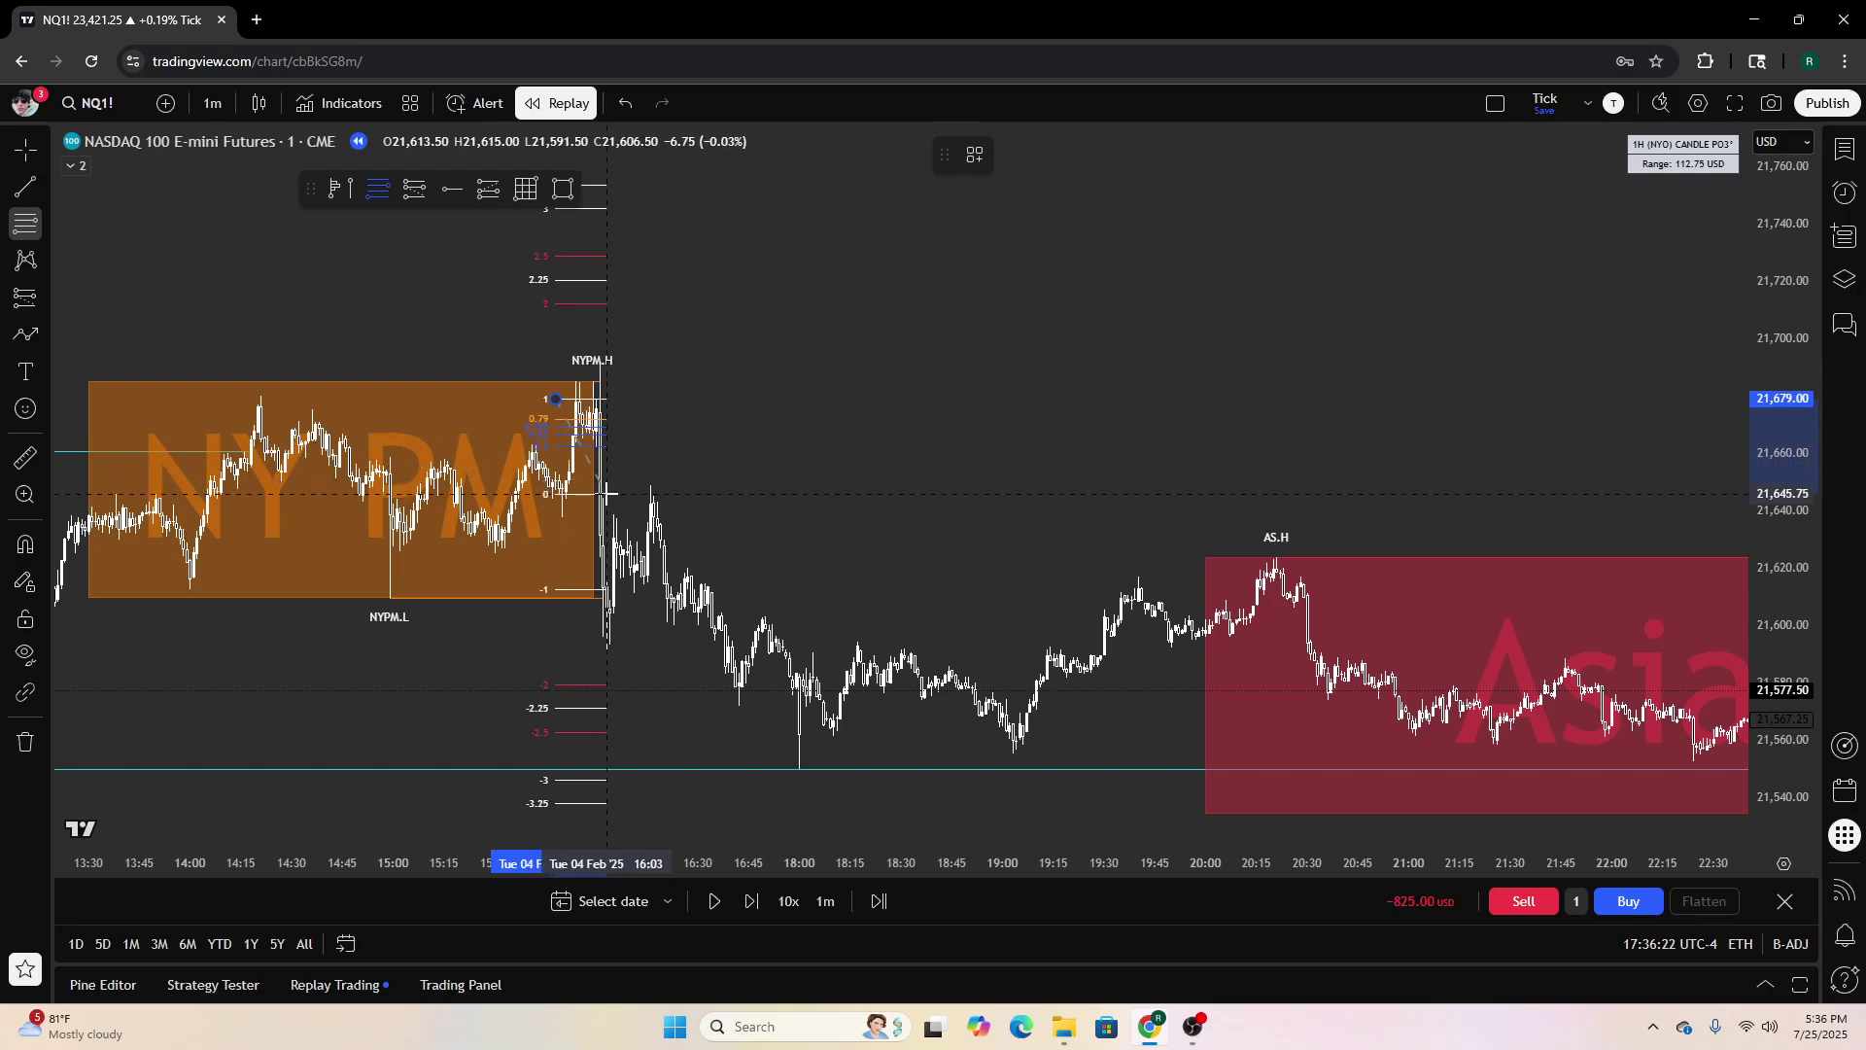
left_click(612, 491)
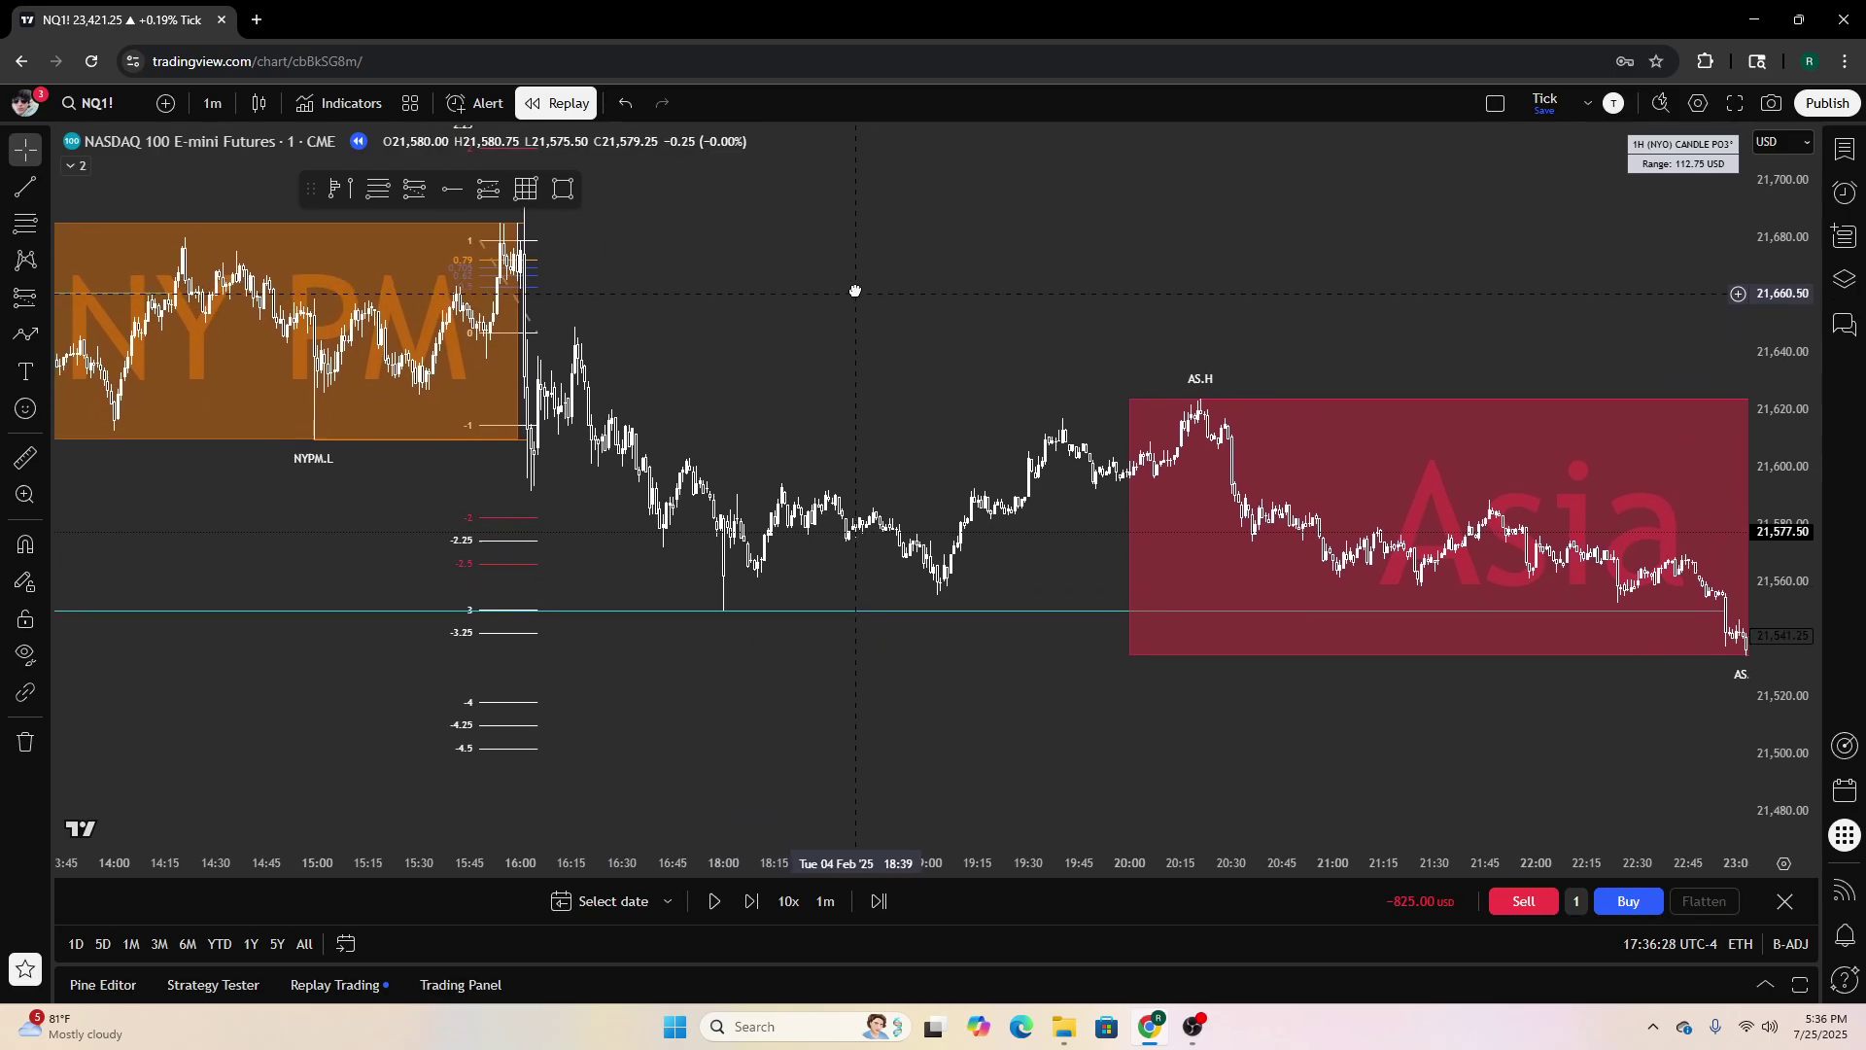
Examine the decline after the NY PM high against the negative Fib projection levels and the NY Lunch low line
left_click_drag(1765, 533, 1765, 585)
scroll(1147, 765, "down", 3)
left_click_drag(1167, 665, 862, 587)
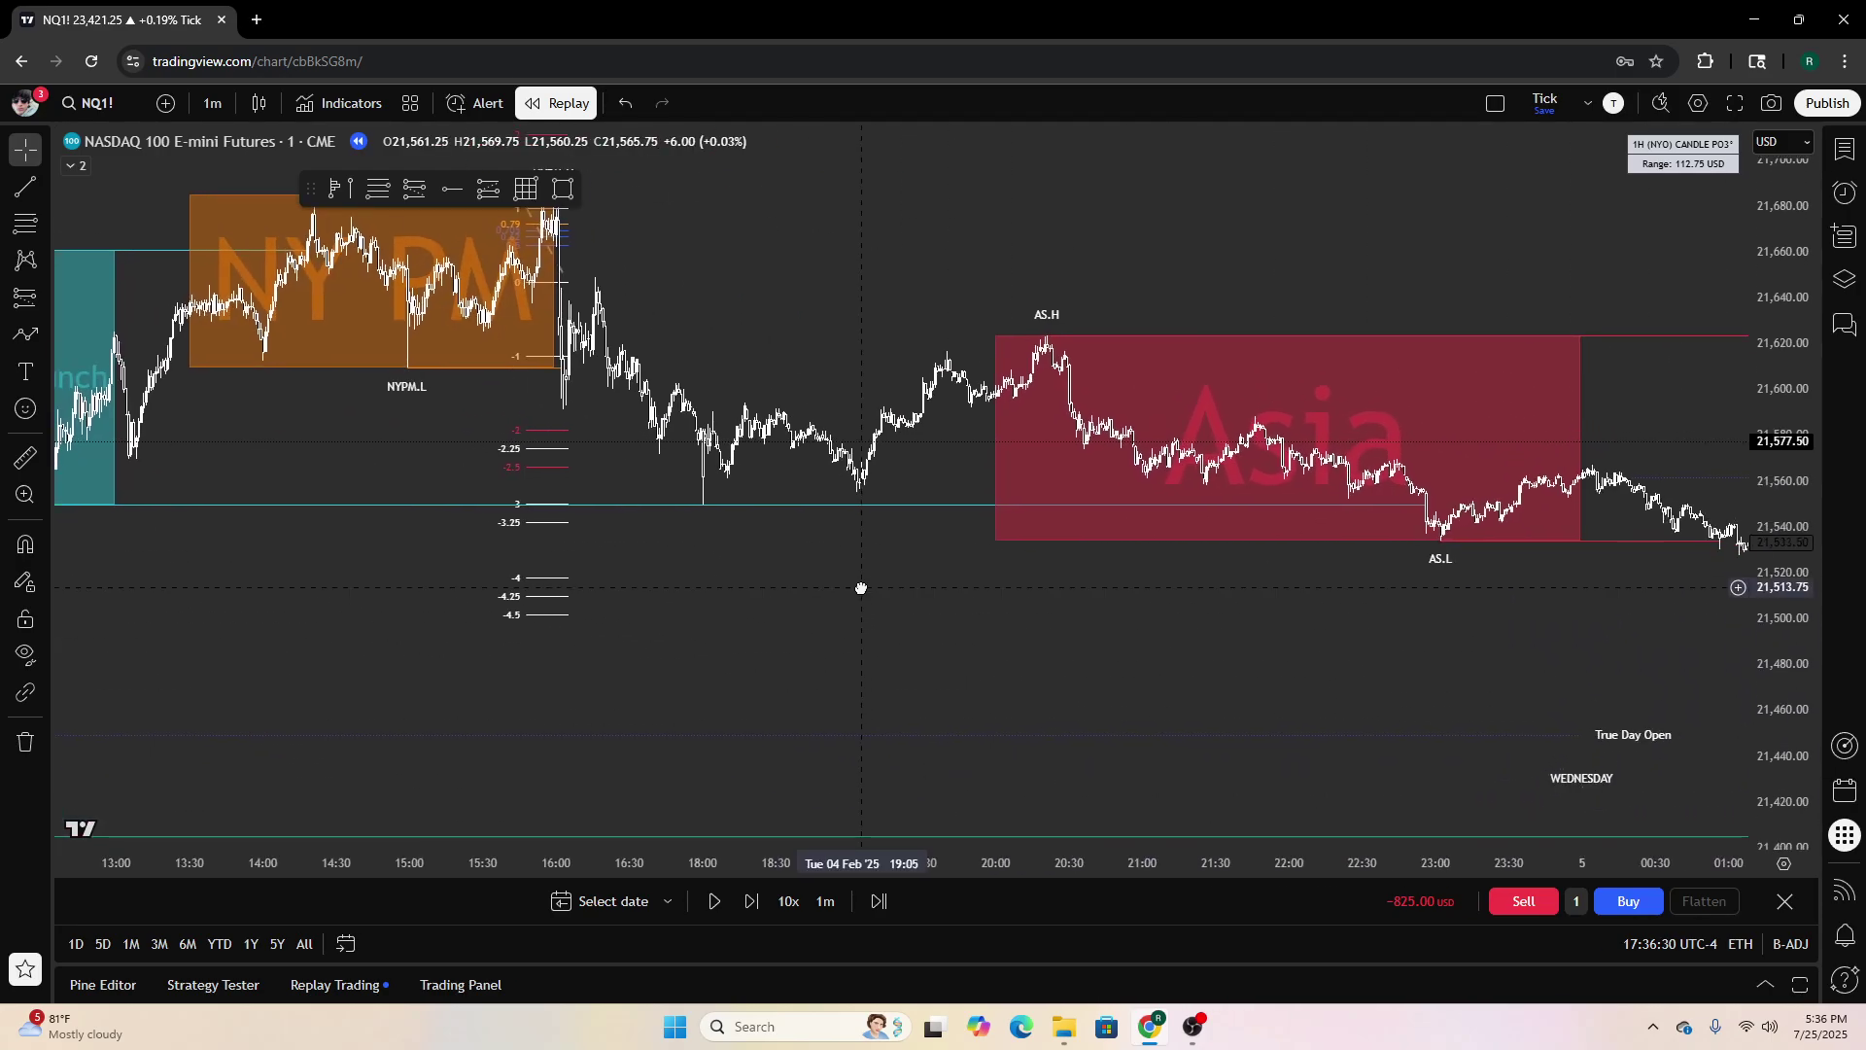
scroll(1037, 587, "down", 4)
left_click_drag(1146, 568, 956, 658)
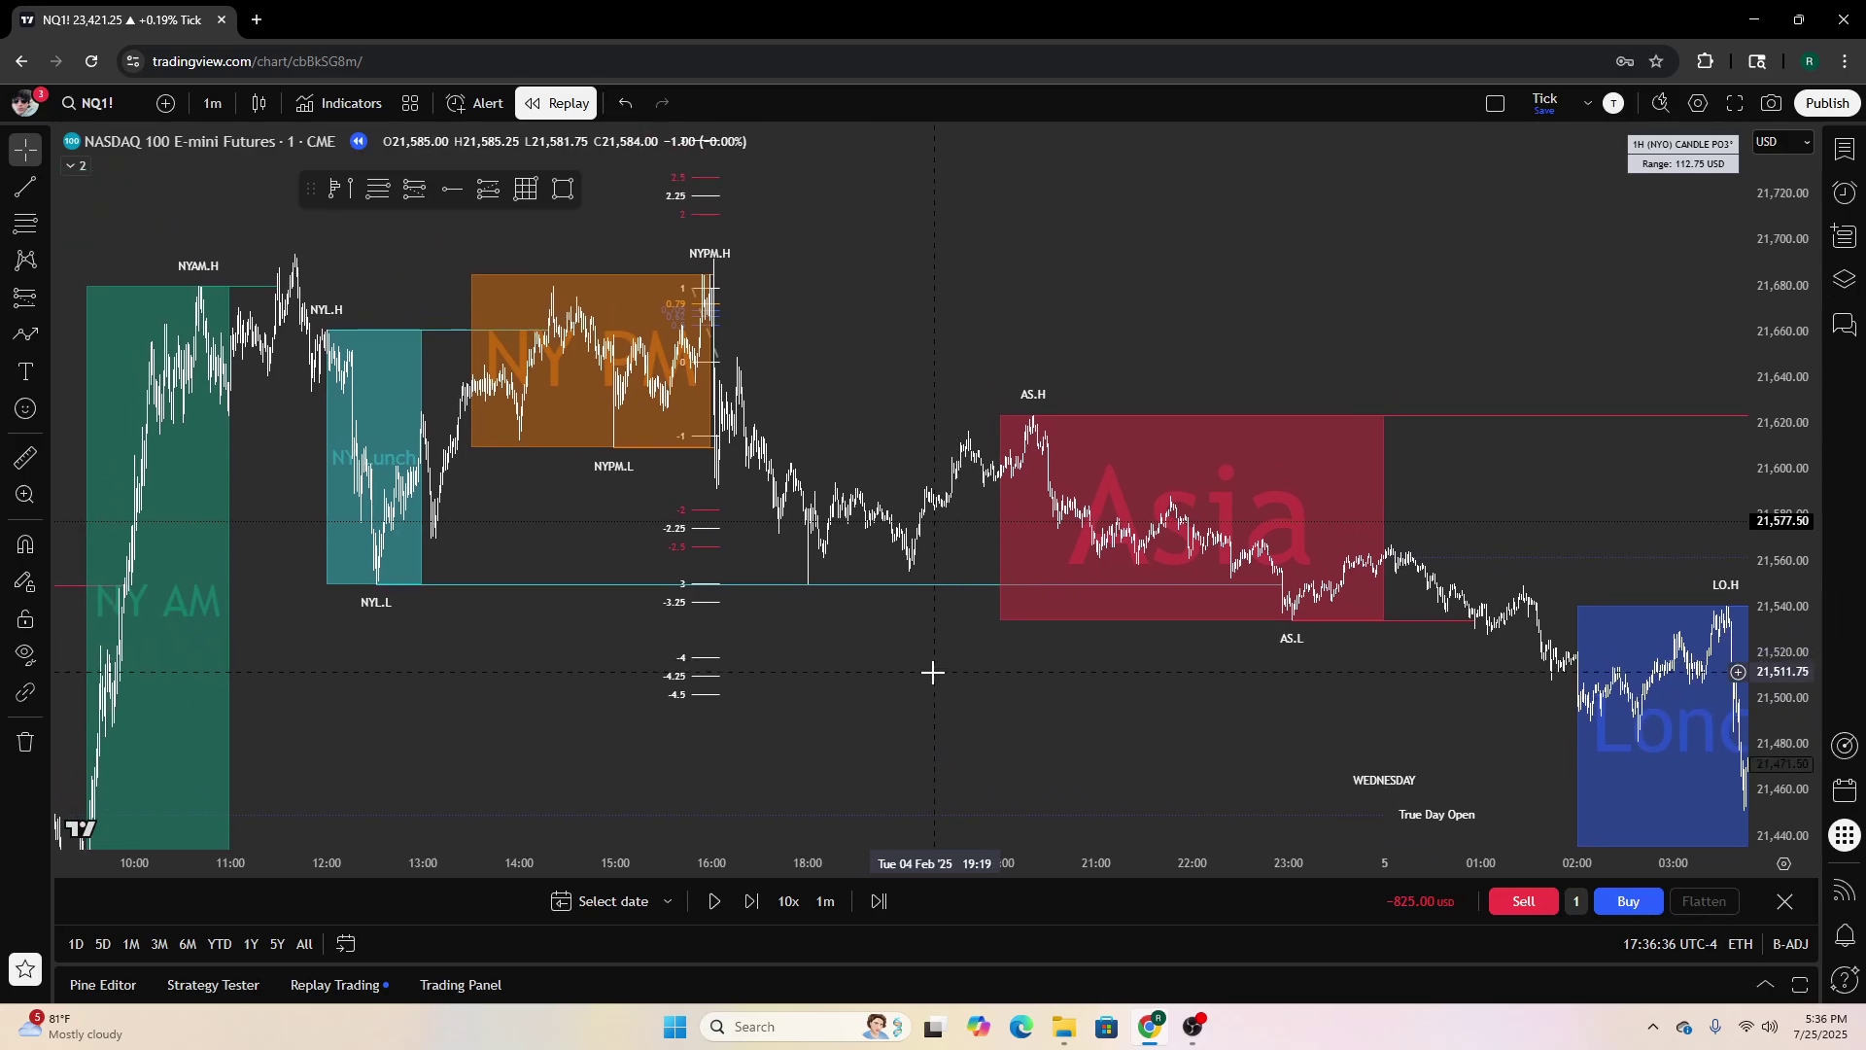
scroll(931, 671, "up", 1)
left_click_drag(788, 667, 915, 666)
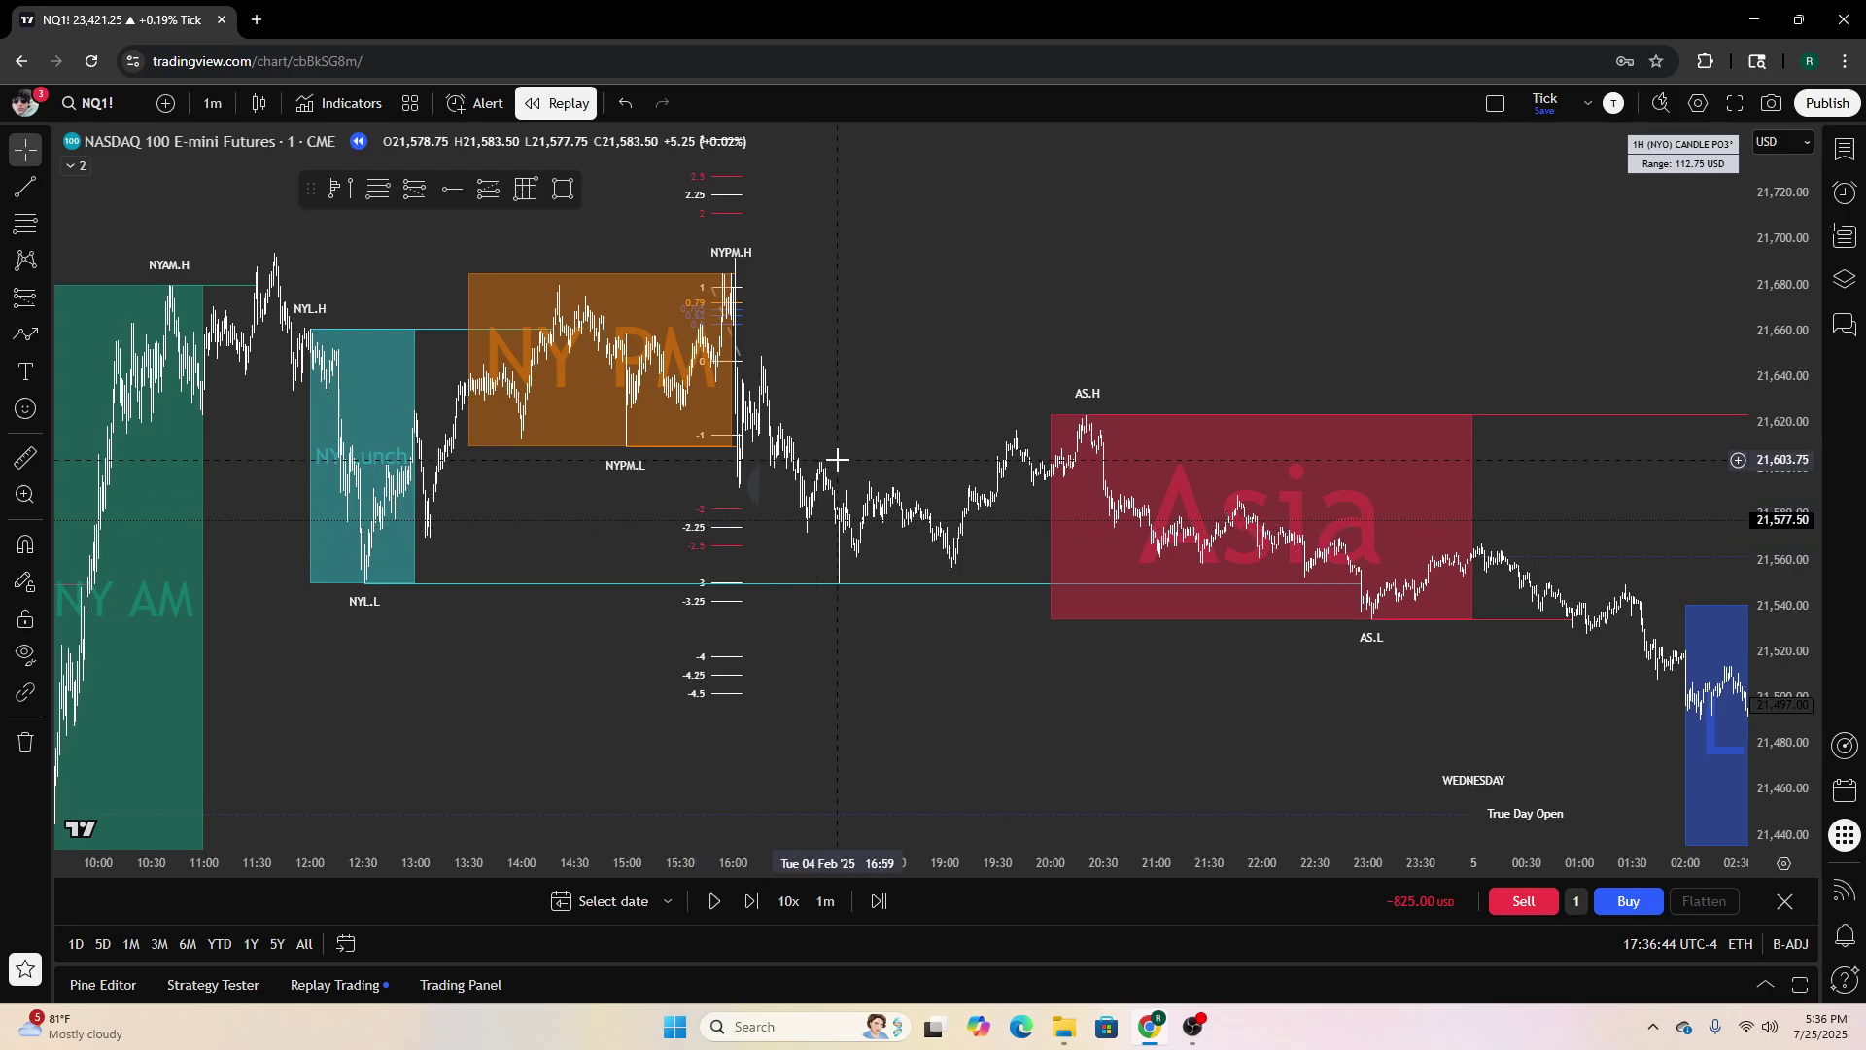
scroll(854, 673, "up", 3)
left_click_drag(754, 698, 1058, 684)
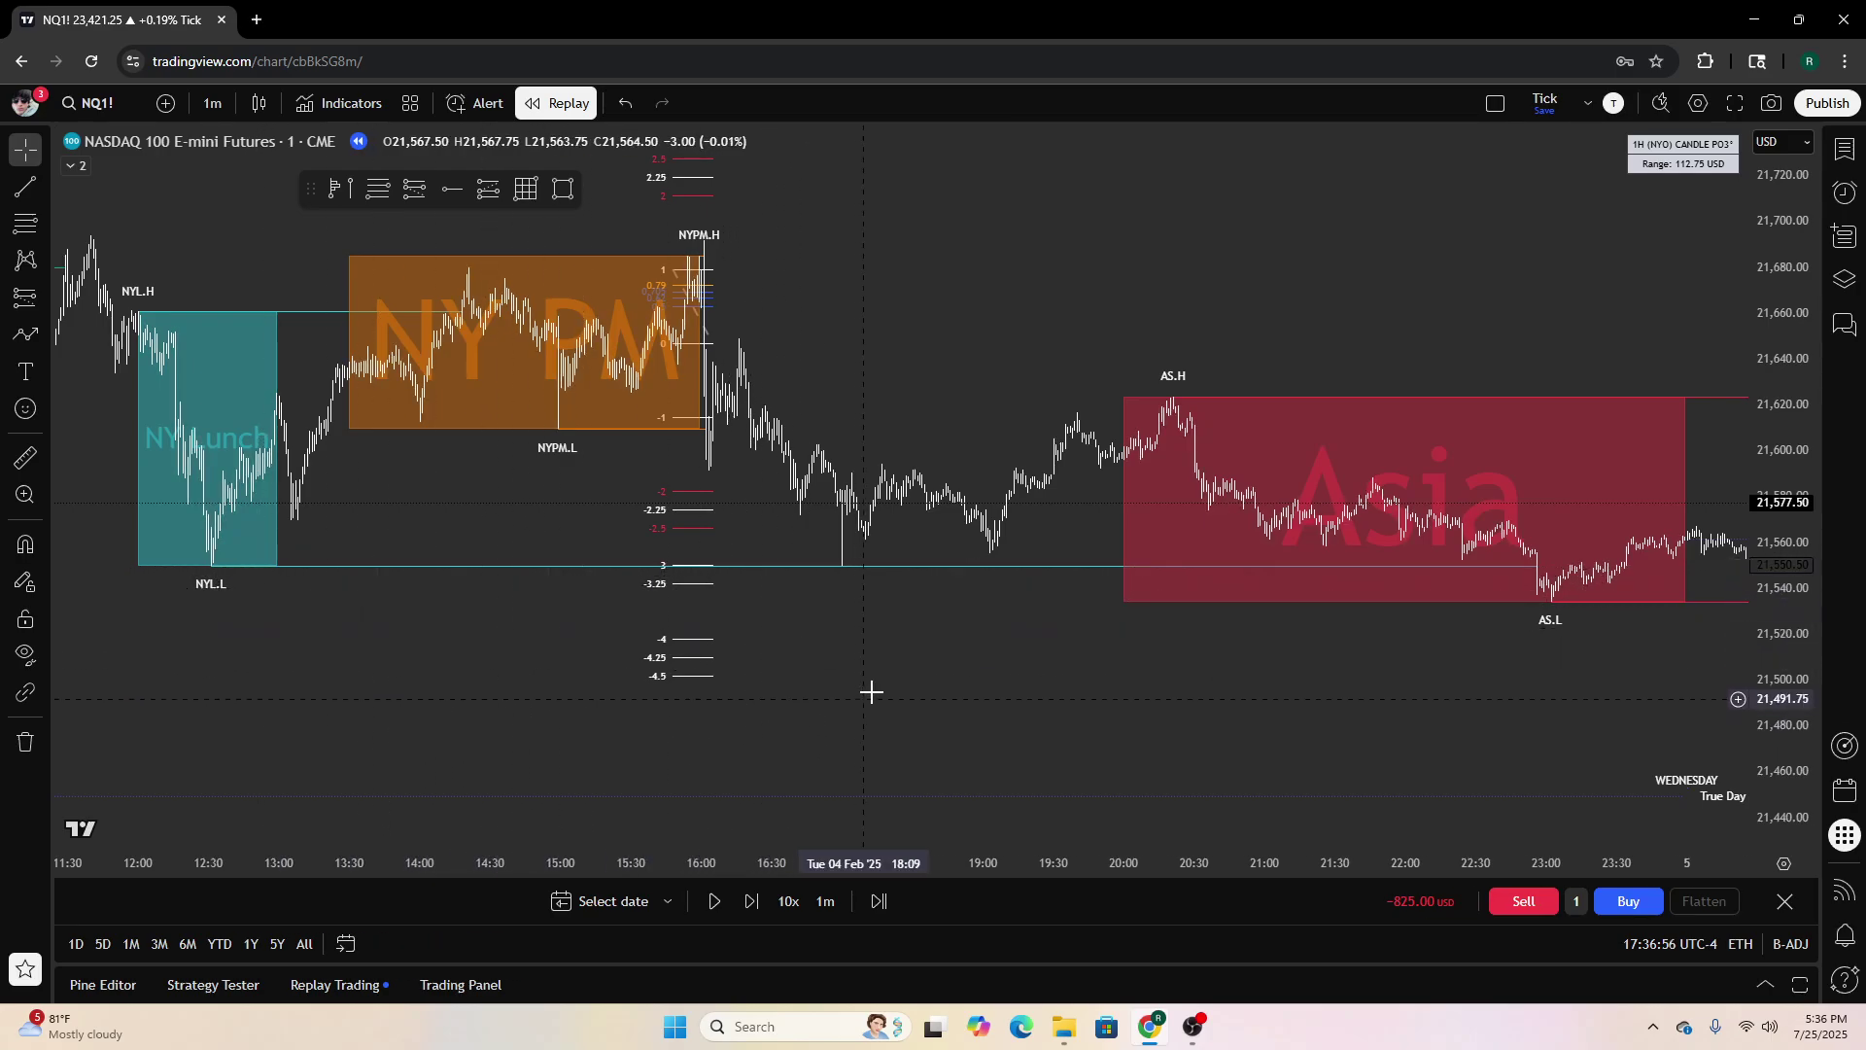
scroll(1030, 598, "down", 1)
left_click_drag(1764, 364, 1542, 534)
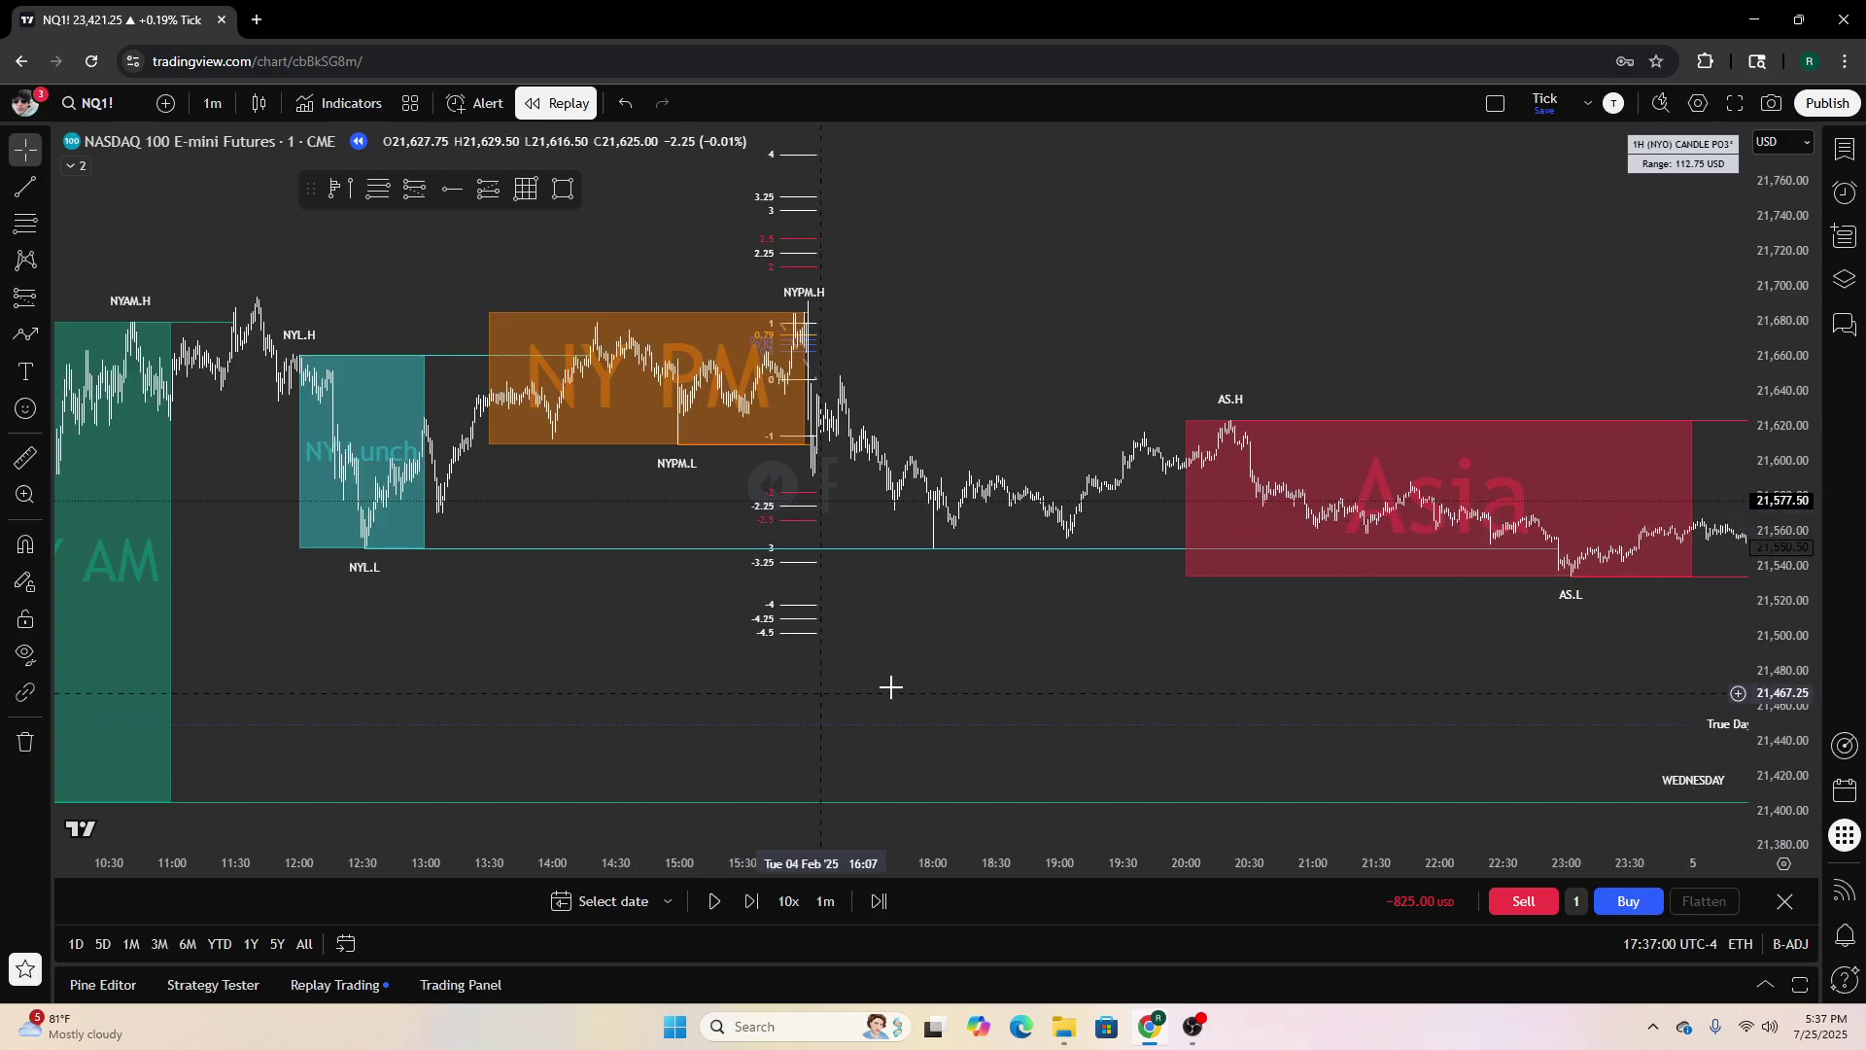
scroll(1004, 667, "up", 3)
scroll(1017, 666, "down", 4)
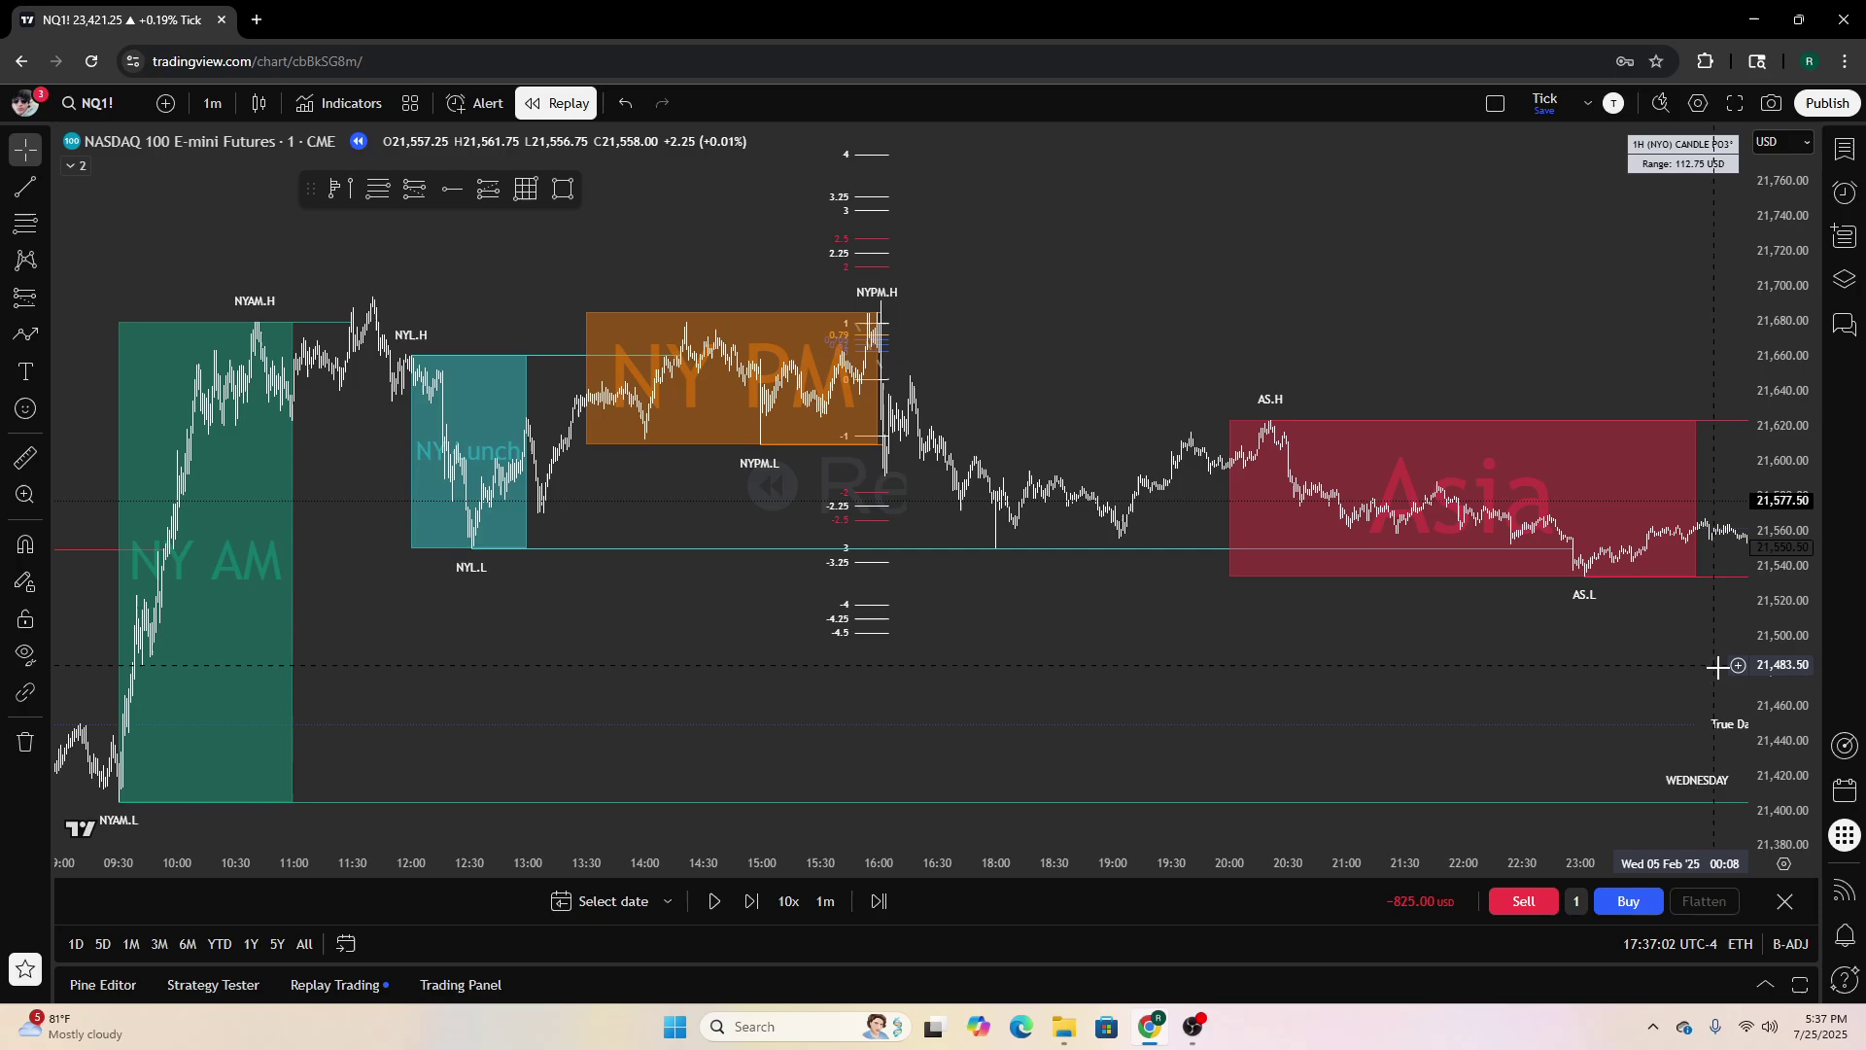
Draw a second Fib retracement over the Asia session range, from its high at 21,624.00 down to the session low
scroll(1541, 625, "down", 3)
left_click_drag(1604, 620, 986, 581)
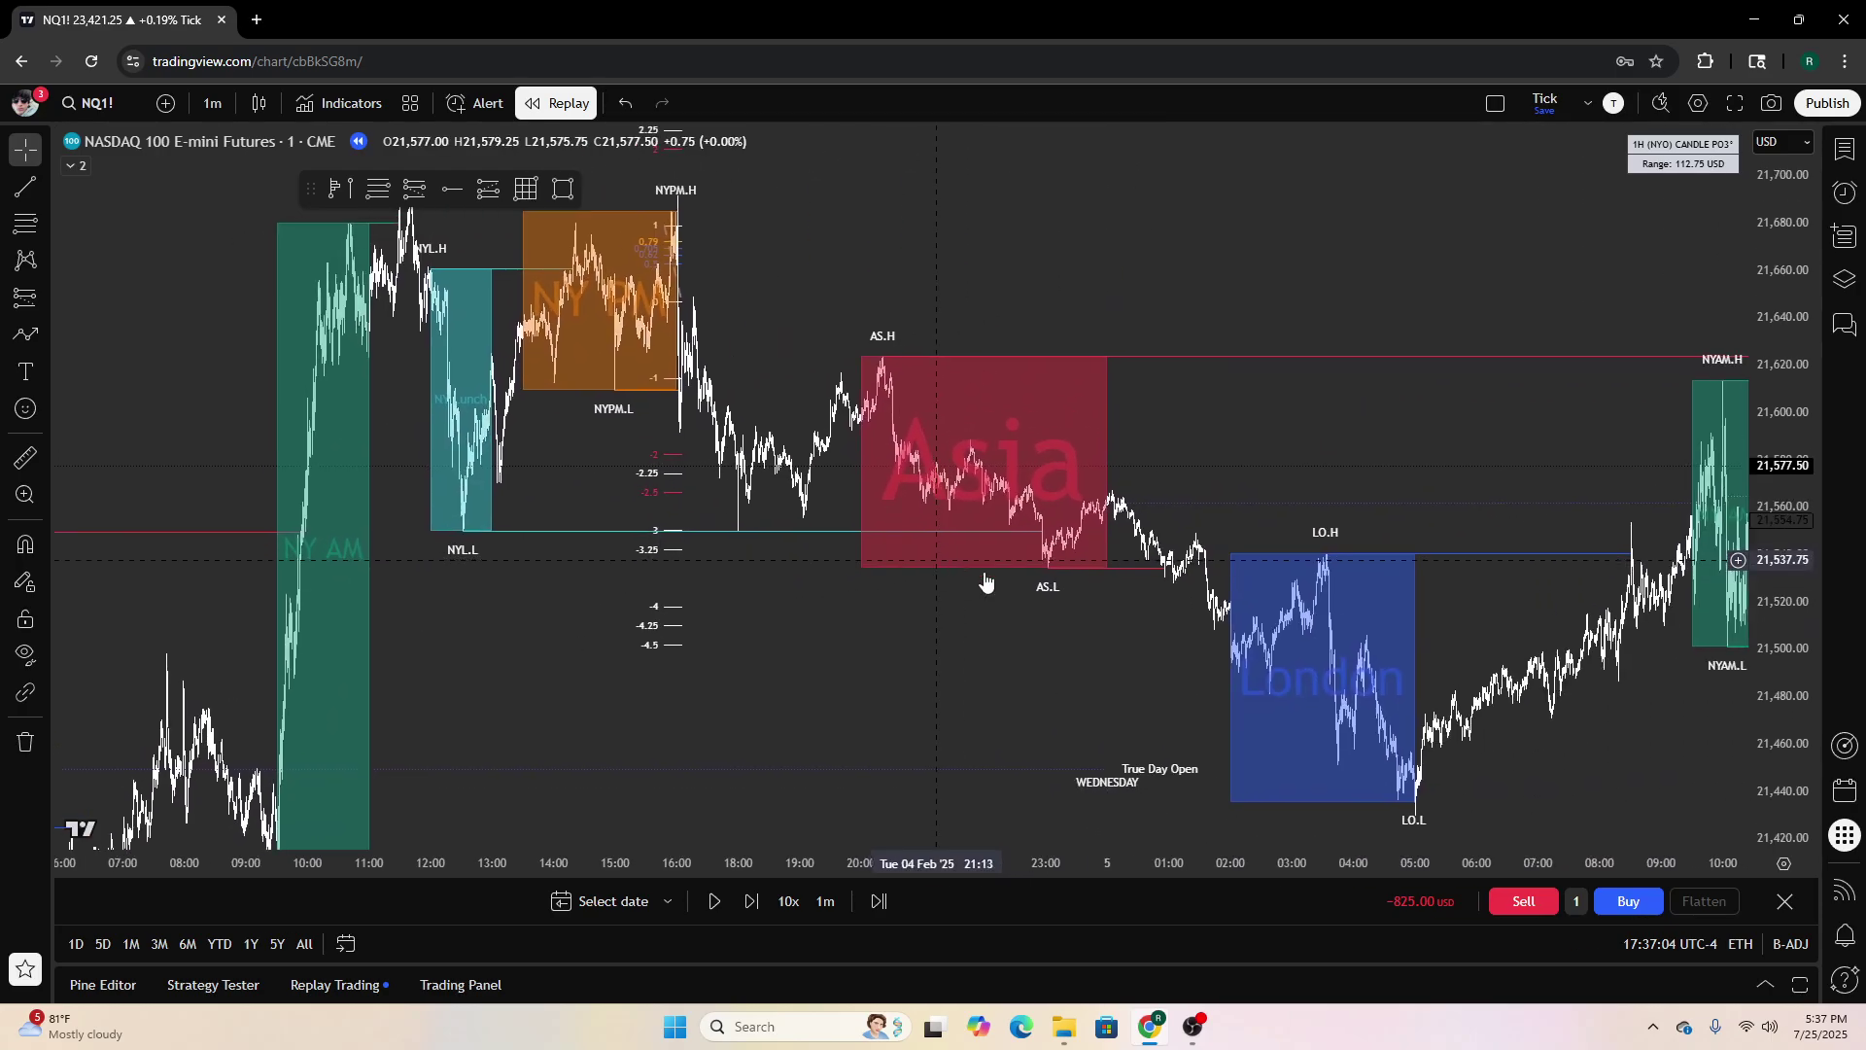
left_click_drag(1020, 709, 1037, 698)
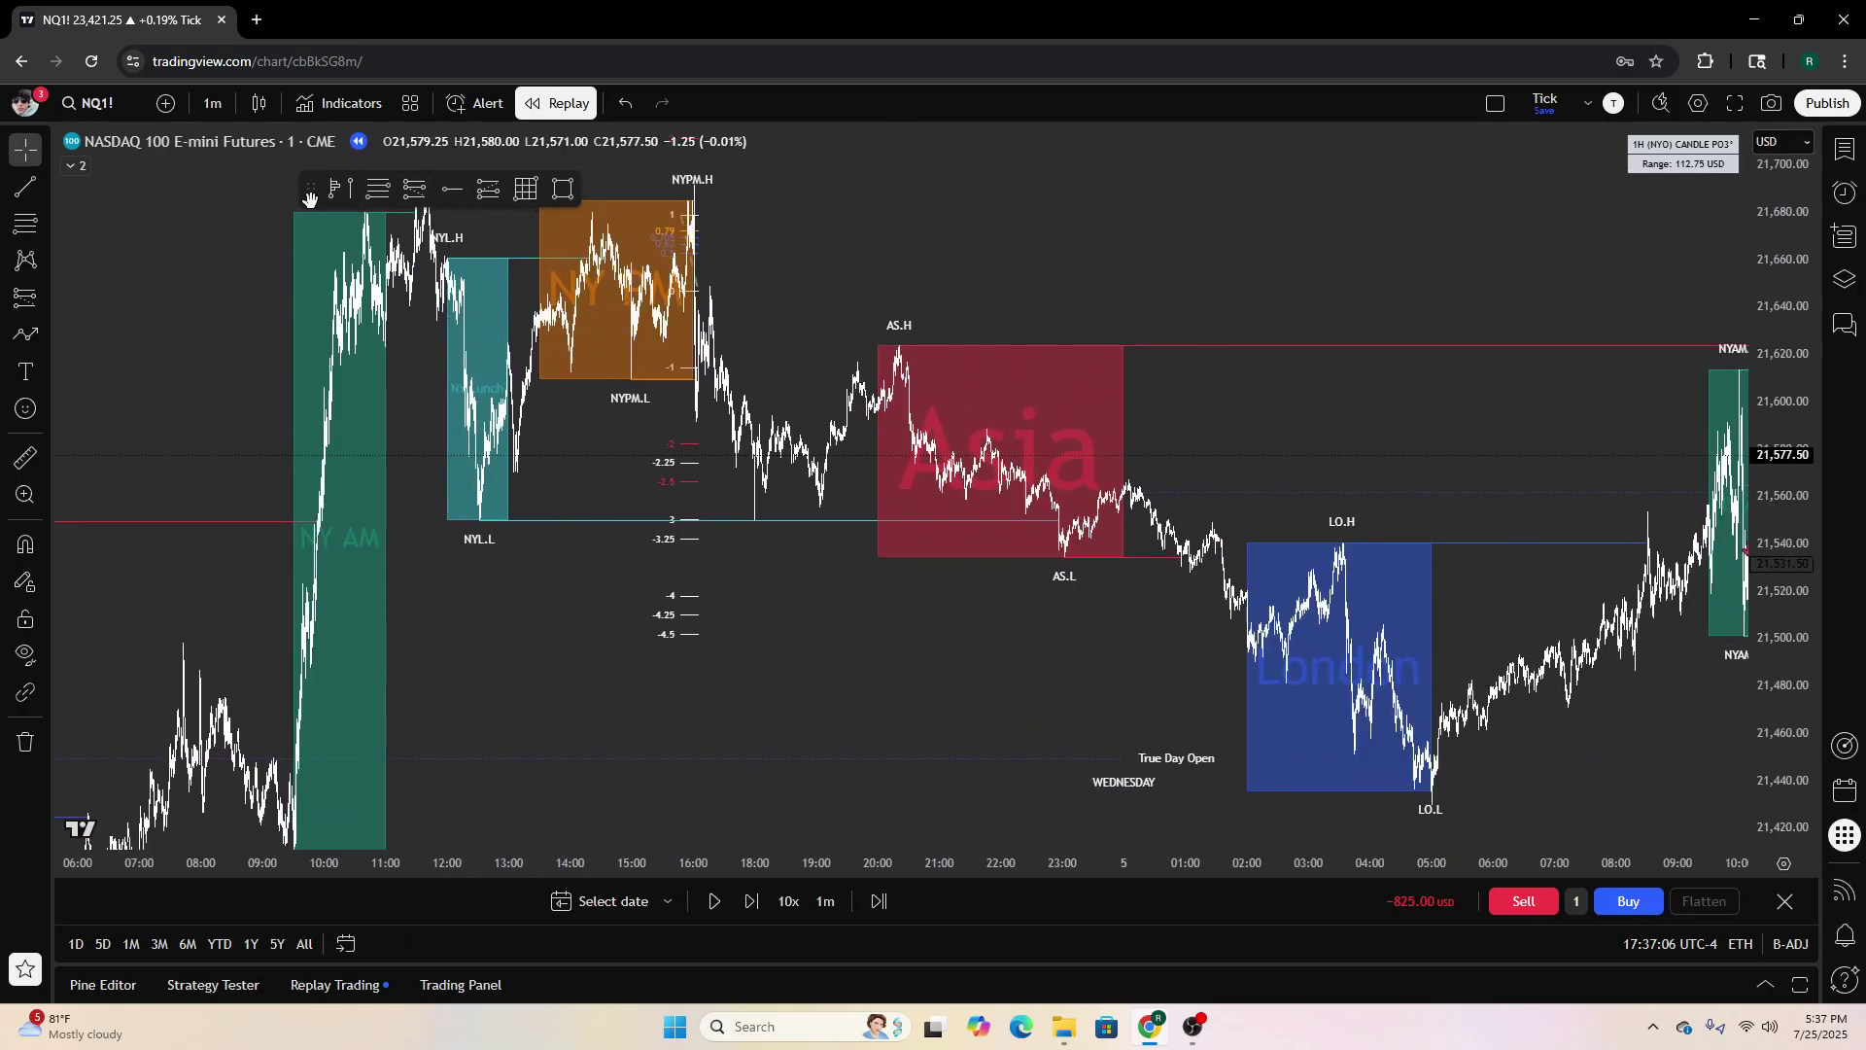
left_click(868, 346)
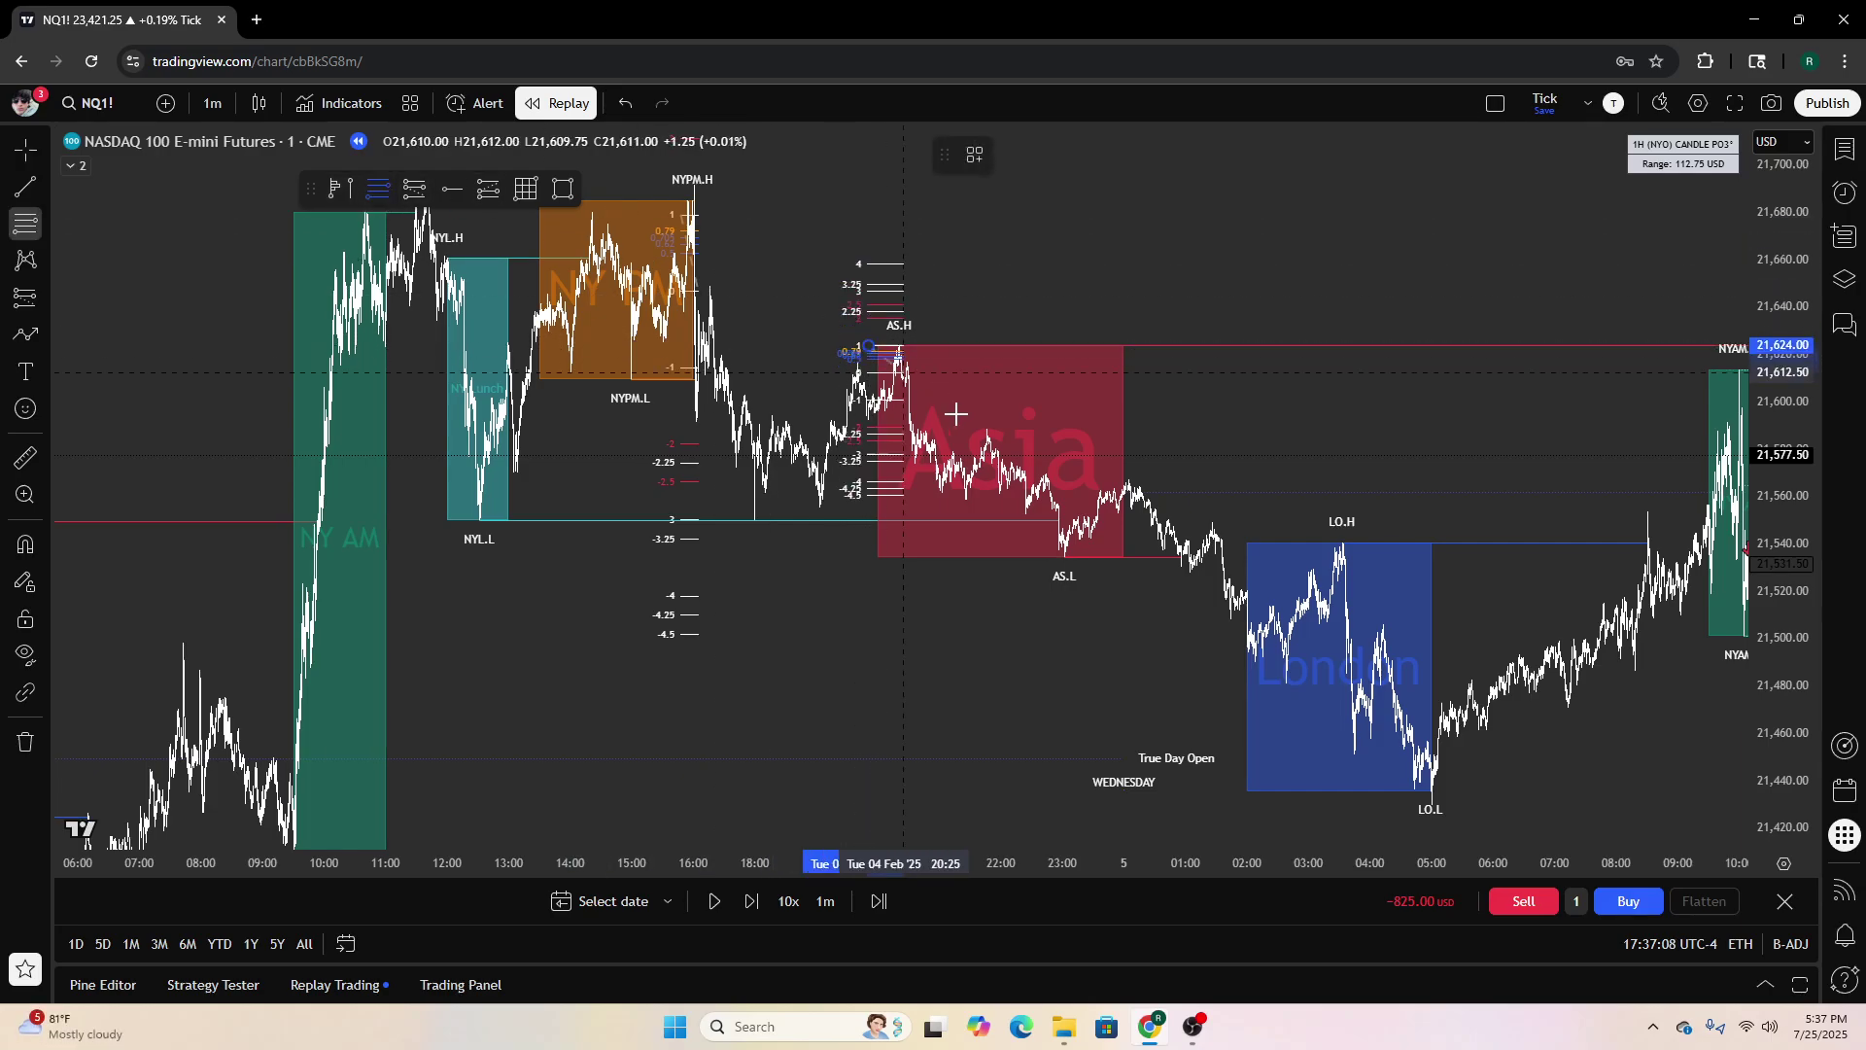
left_click(907, 555)
Examine the Asia range's negative Fib projection levels against Tuesday's London low line and the earlier session ranges
left_click_drag(1050, 643, 1033, 359)
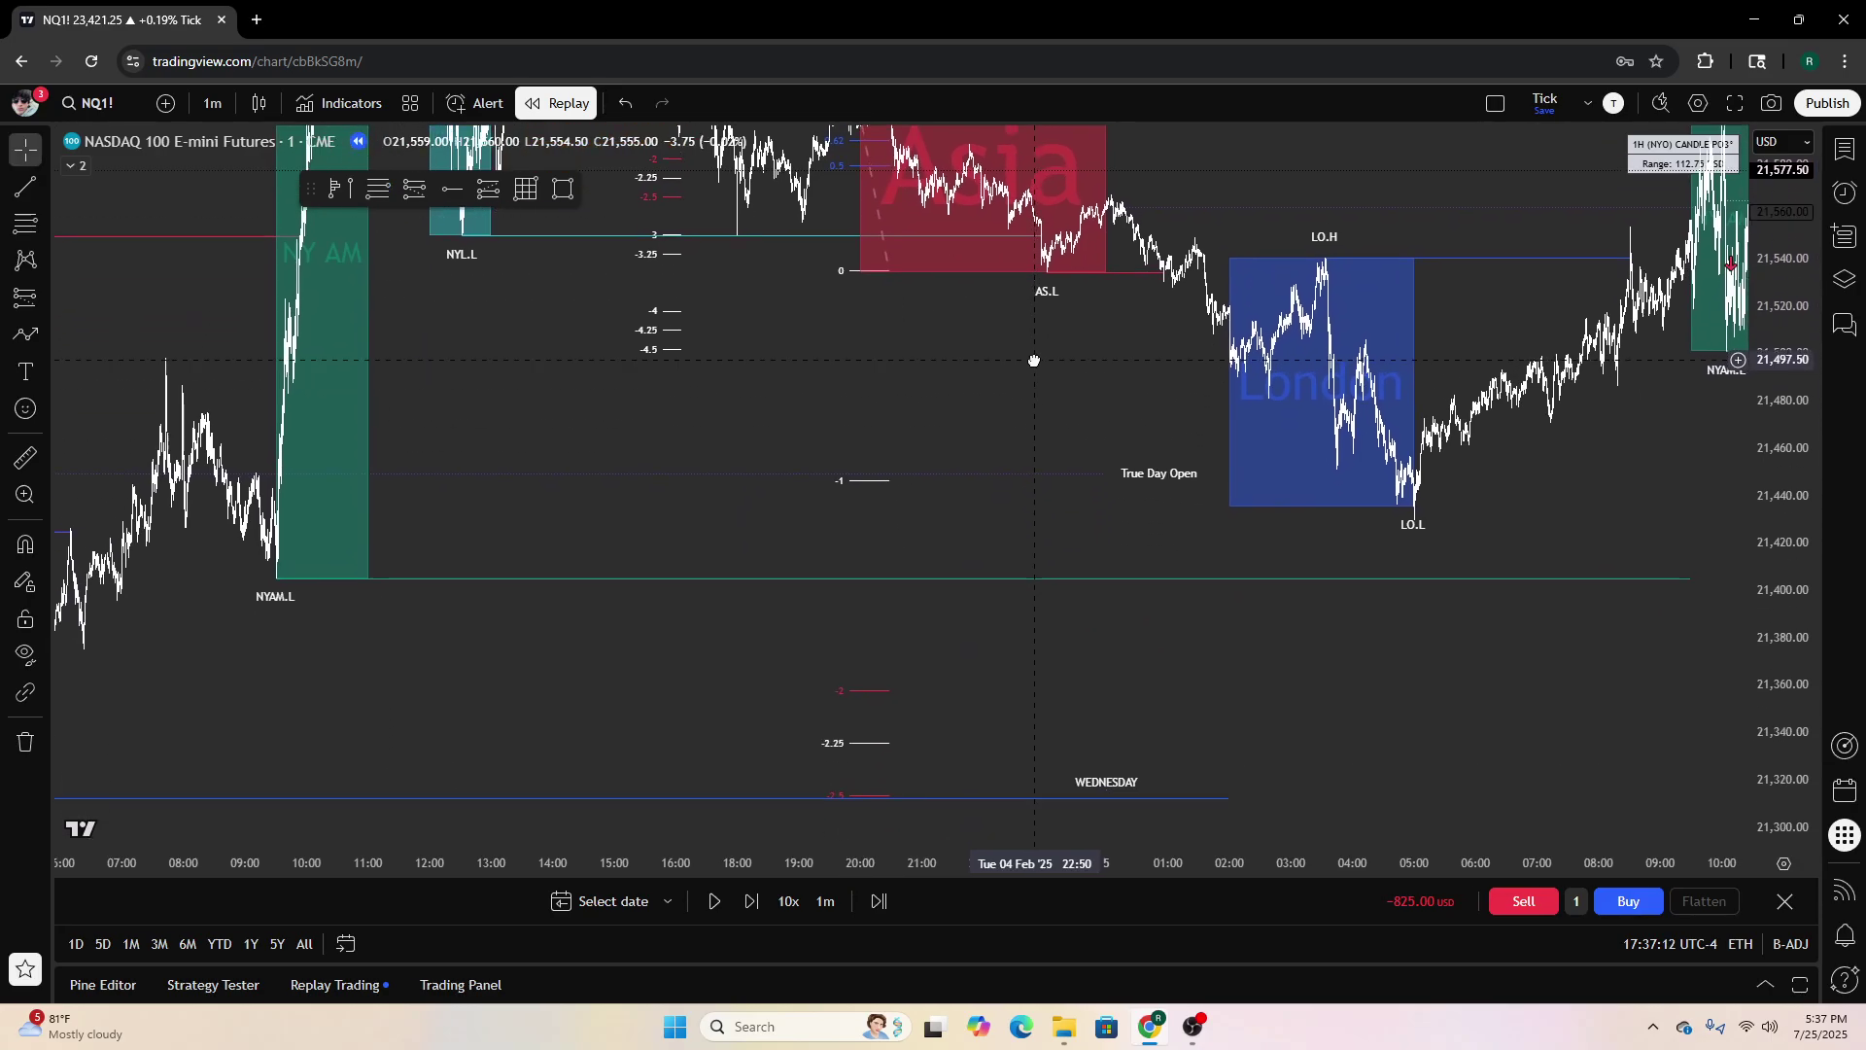
left_click_drag(1789, 517, 1788, 729)
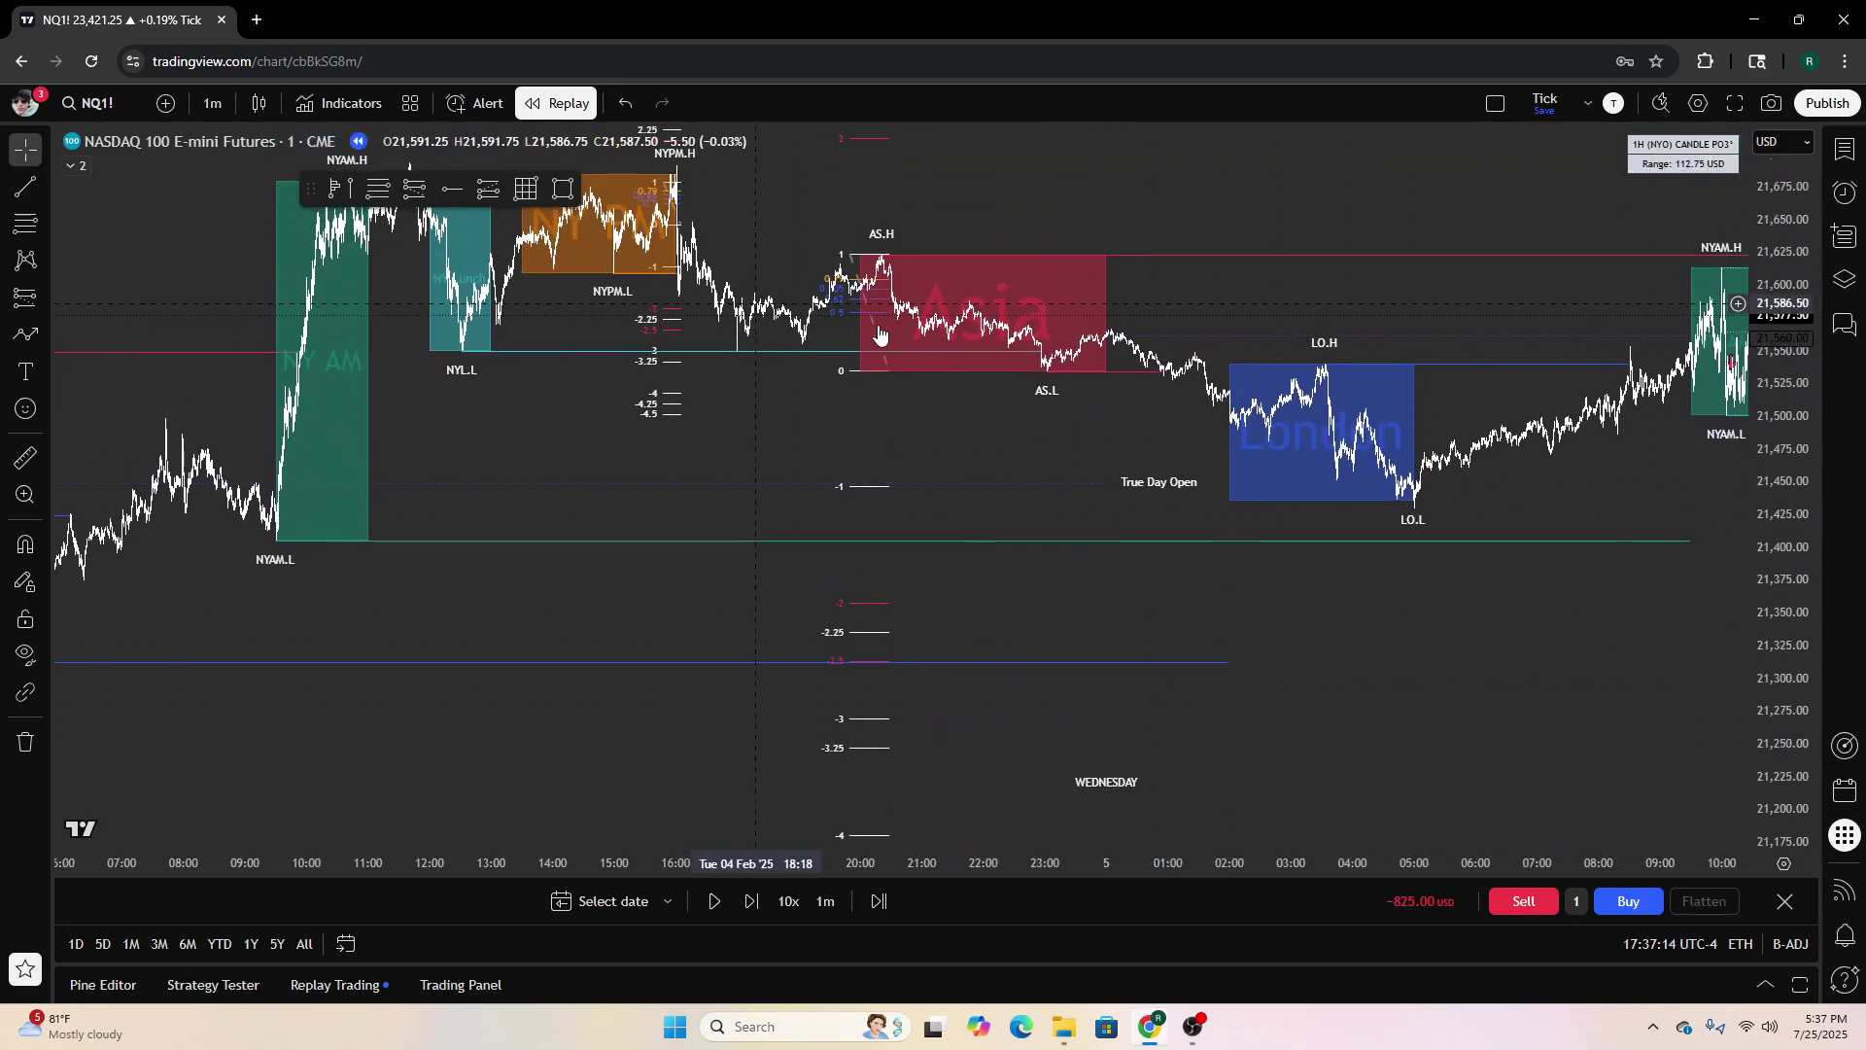
left_click_drag(967, 650, 808, 637)
scroll(1141, 595, "down", 3)
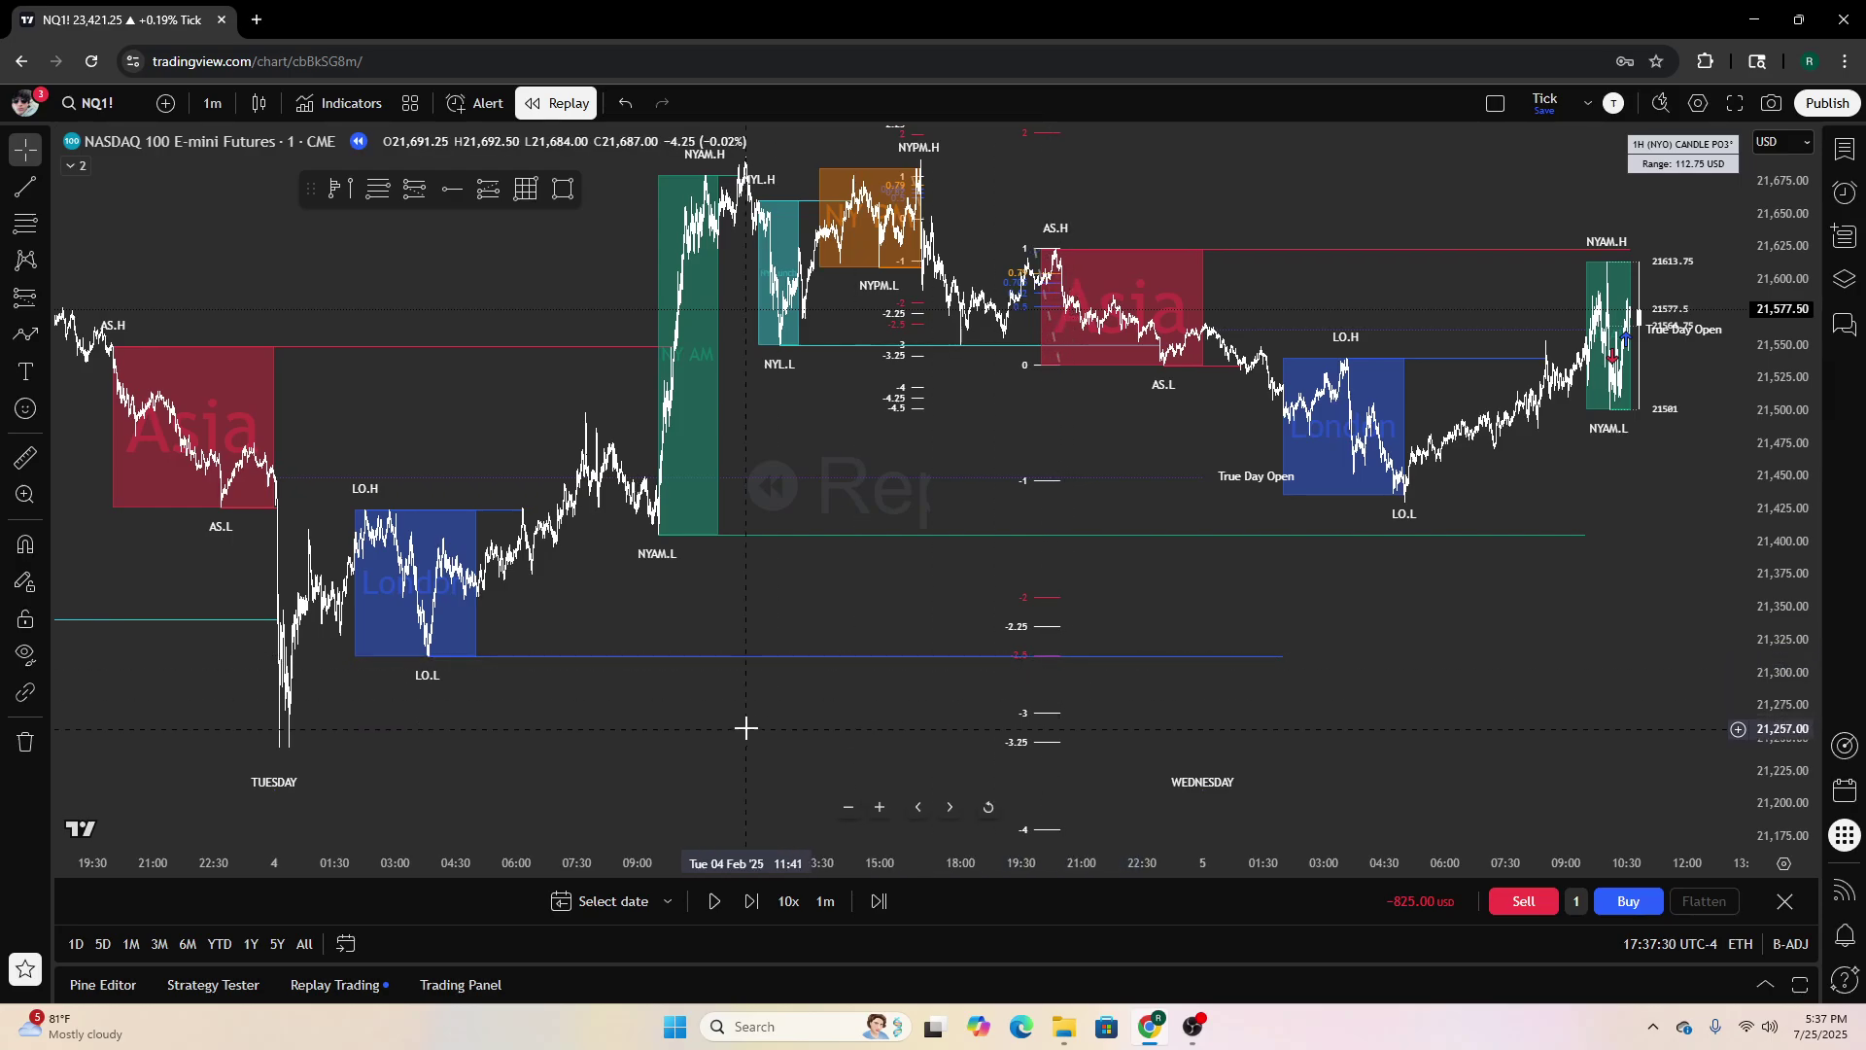
left_click_drag(745, 729, 800, 699)
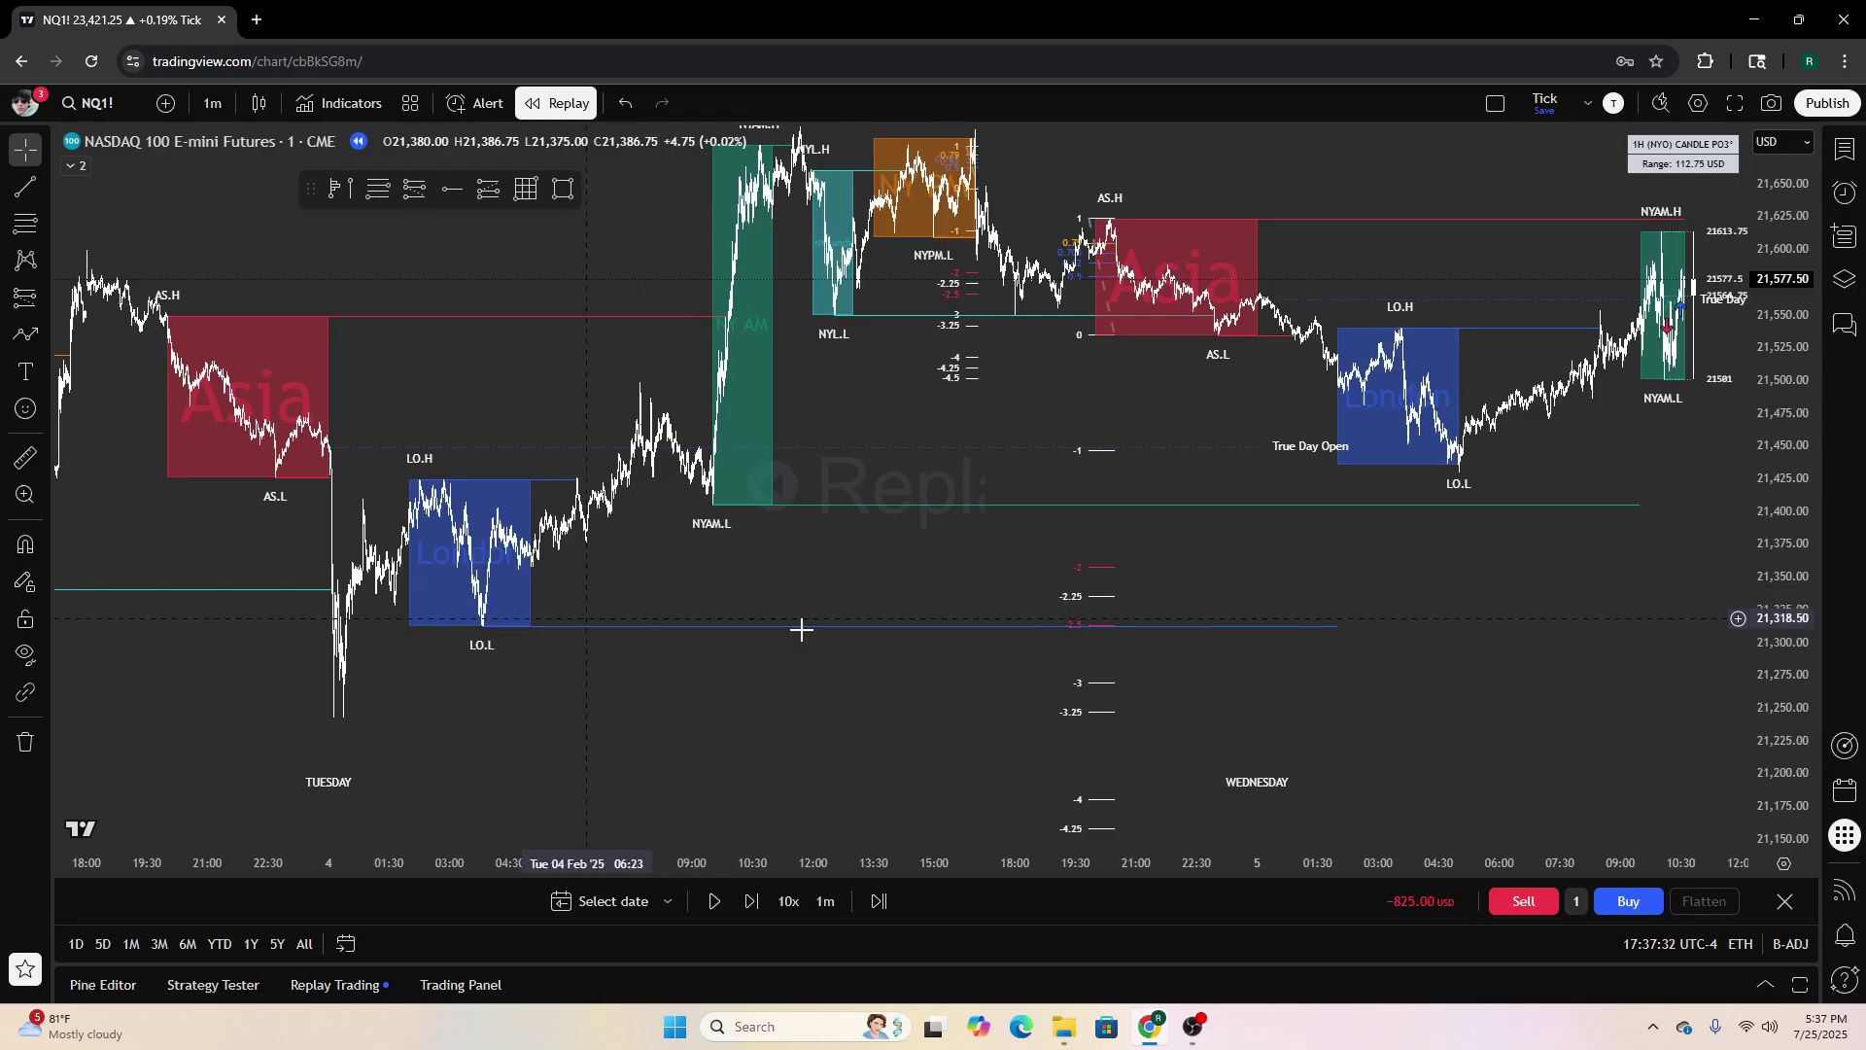
scroll(800, 634, "down", 3)
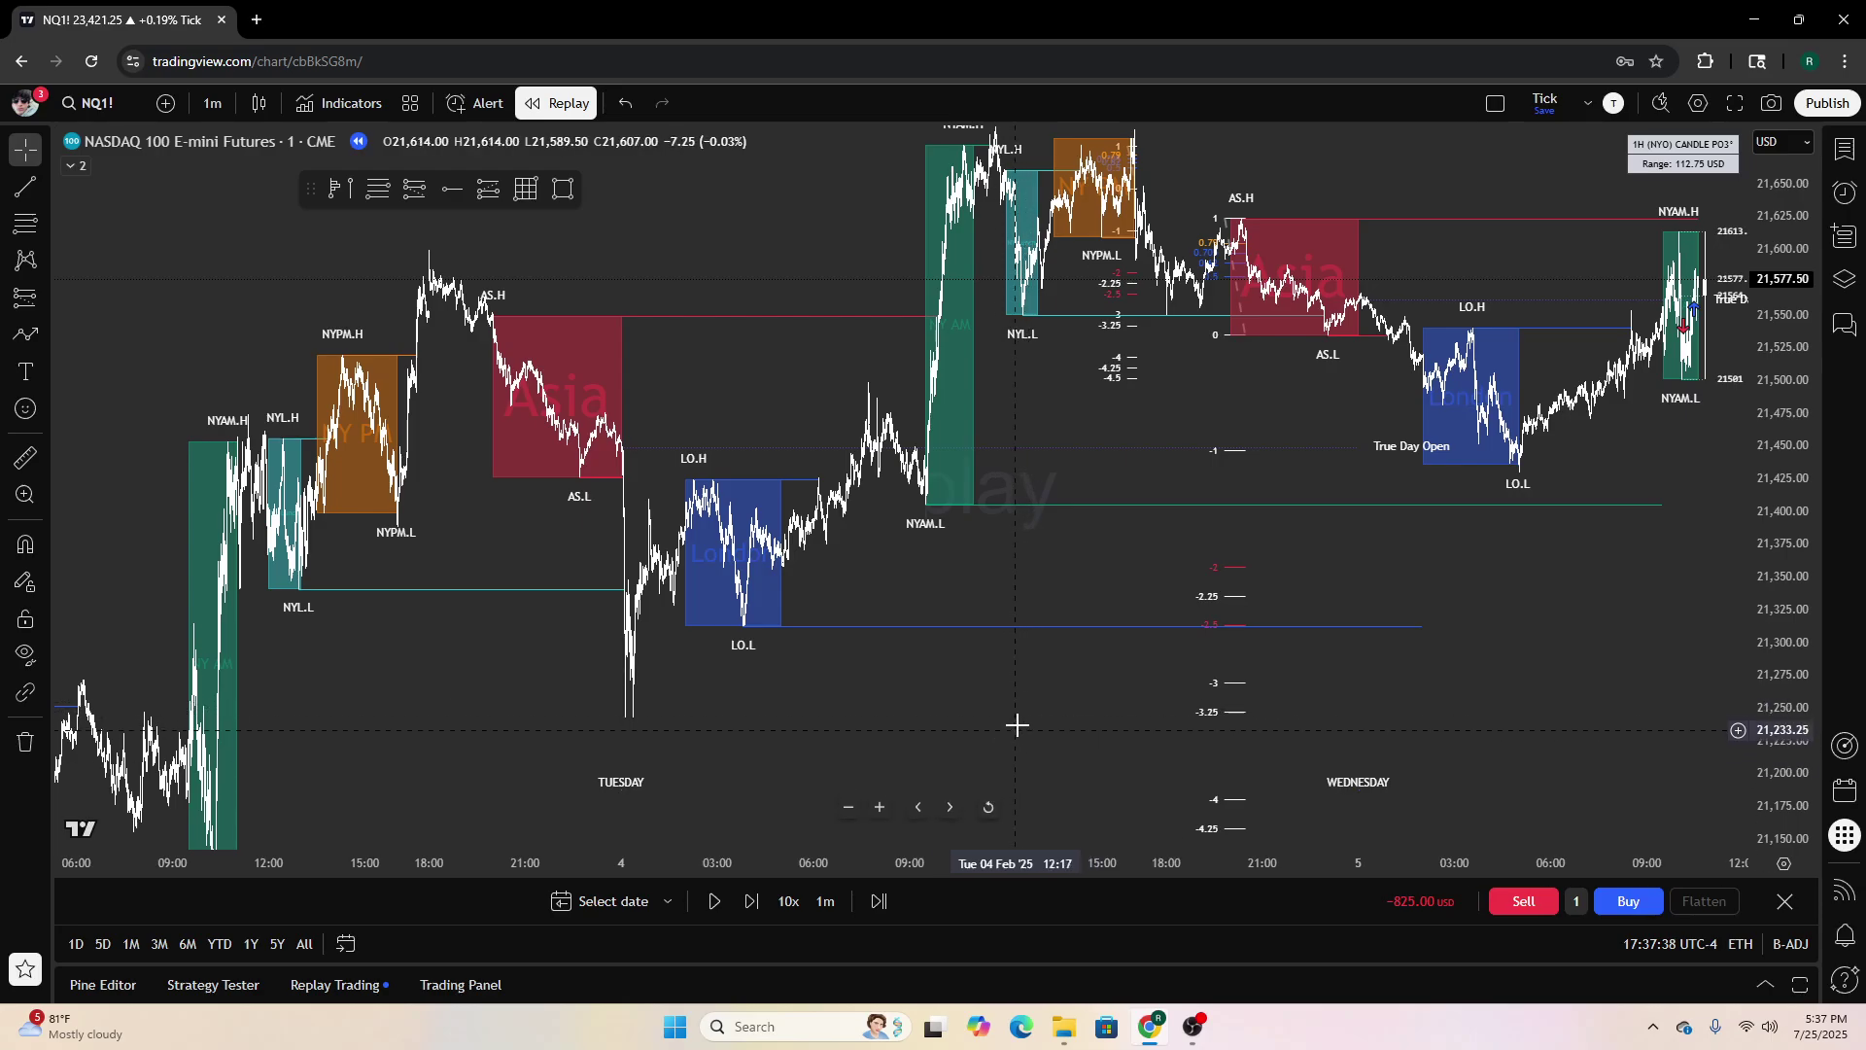
left_click_drag(1017, 724, 1000, 646)
scroll(837, 671, "up", 2)
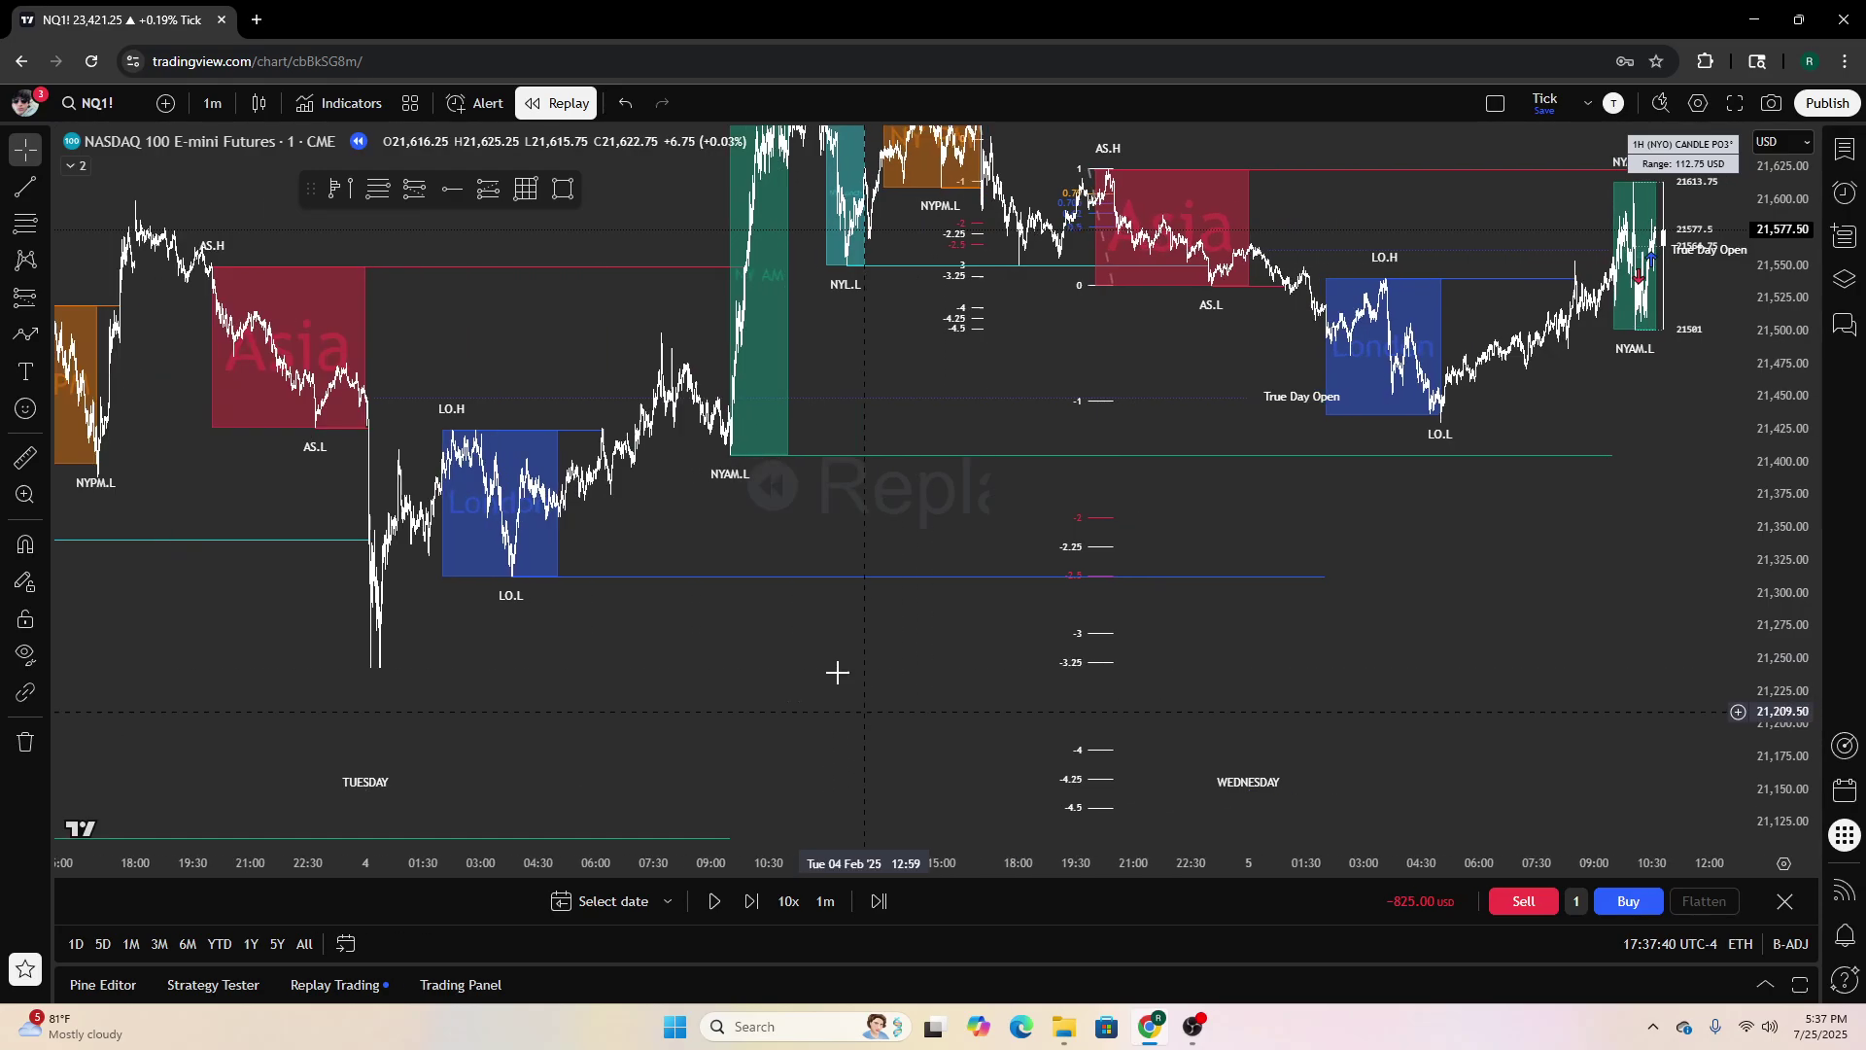
Examine Tuesday's overnight drop and London session, including the London low and the swing lows shortly after midnight
left_click_drag(671, 724, 1145, 593)
scroll(614, 596, "up", 2)
left_click_drag(544, 602, 1162, 655)
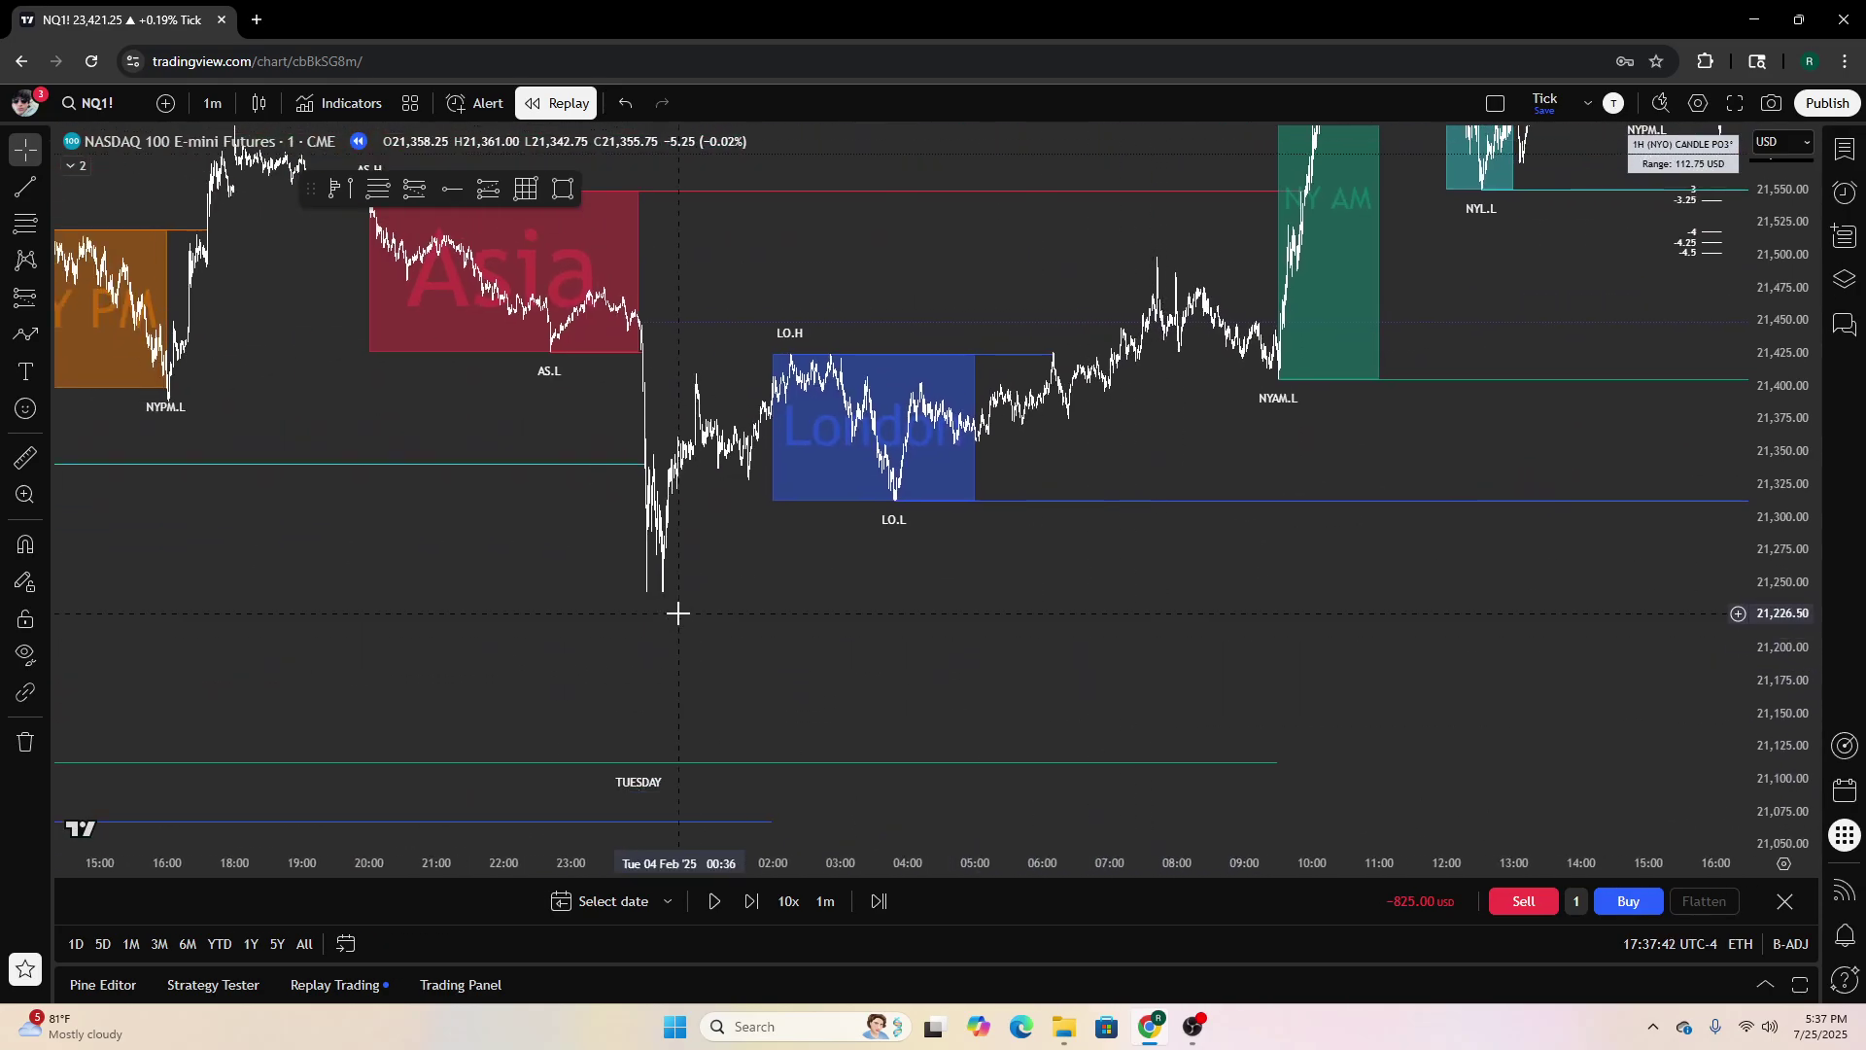
scroll(659, 614, "up", 4)
left_click_drag(374, 617, 1481, 610)
scroll(738, 595, "up", 5)
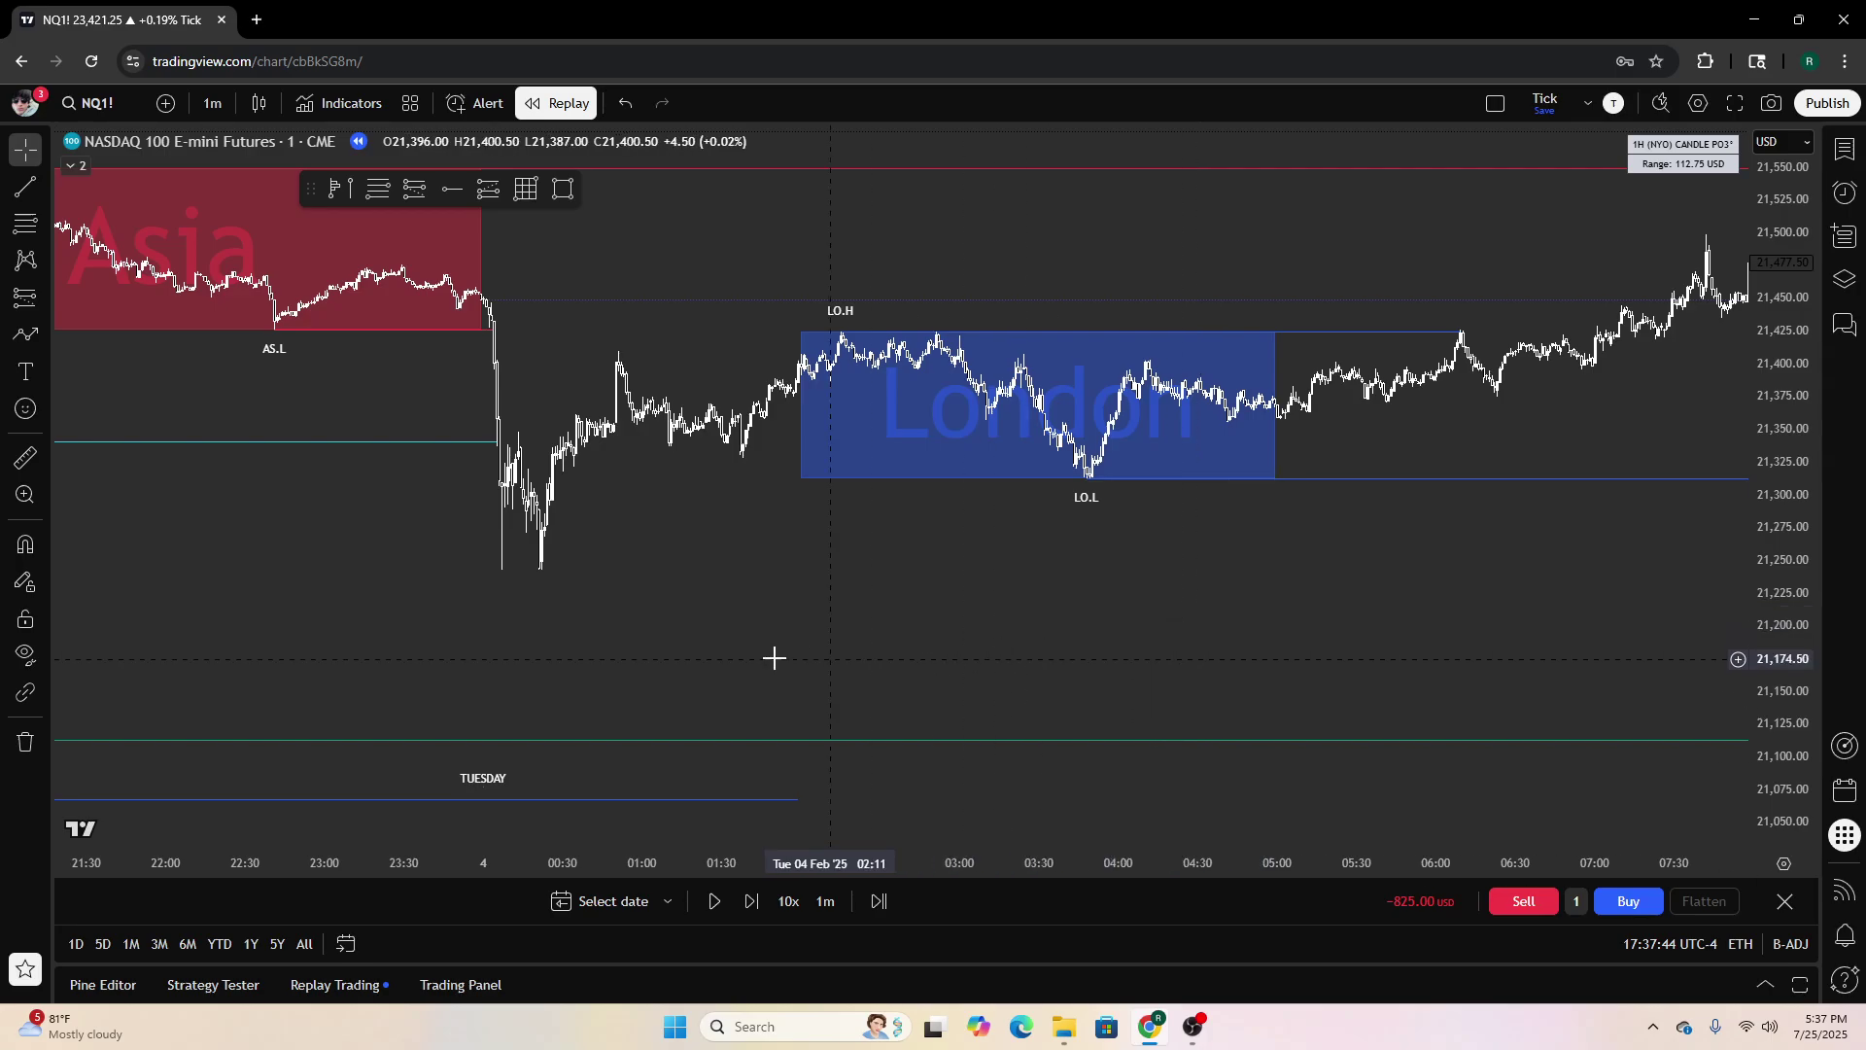
scroll(530, 576, "up", 2)
scroll(530, 575, "down", 3)
left_click_drag(1224, 562, 655, 617)
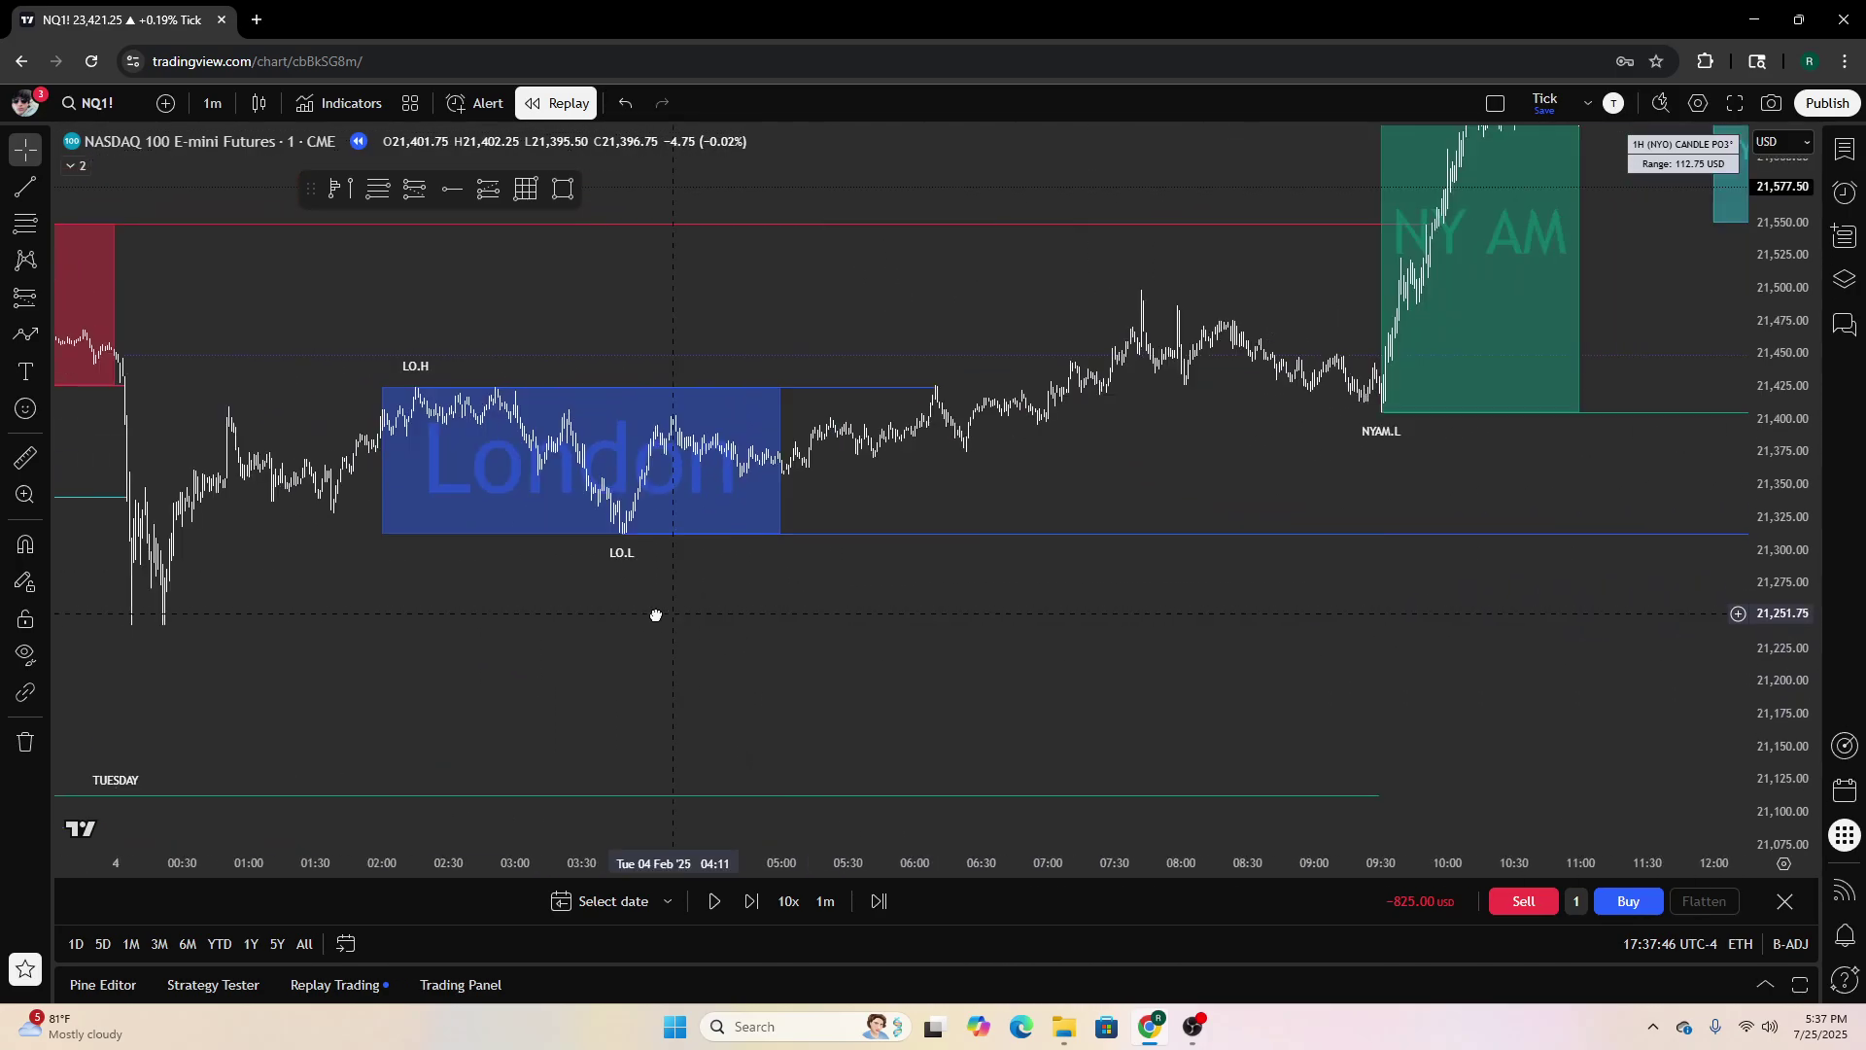
Examine Wednesday's Asia, London and NY AM ranges, including the London low and the morning rise that follows it
scroll(1199, 638, "down", 8)
left_click_drag(1237, 653, 835, 626)
left_click_drag(1415, 526, 791, 541)
left_click_drag(1025, 533, 851, 563)
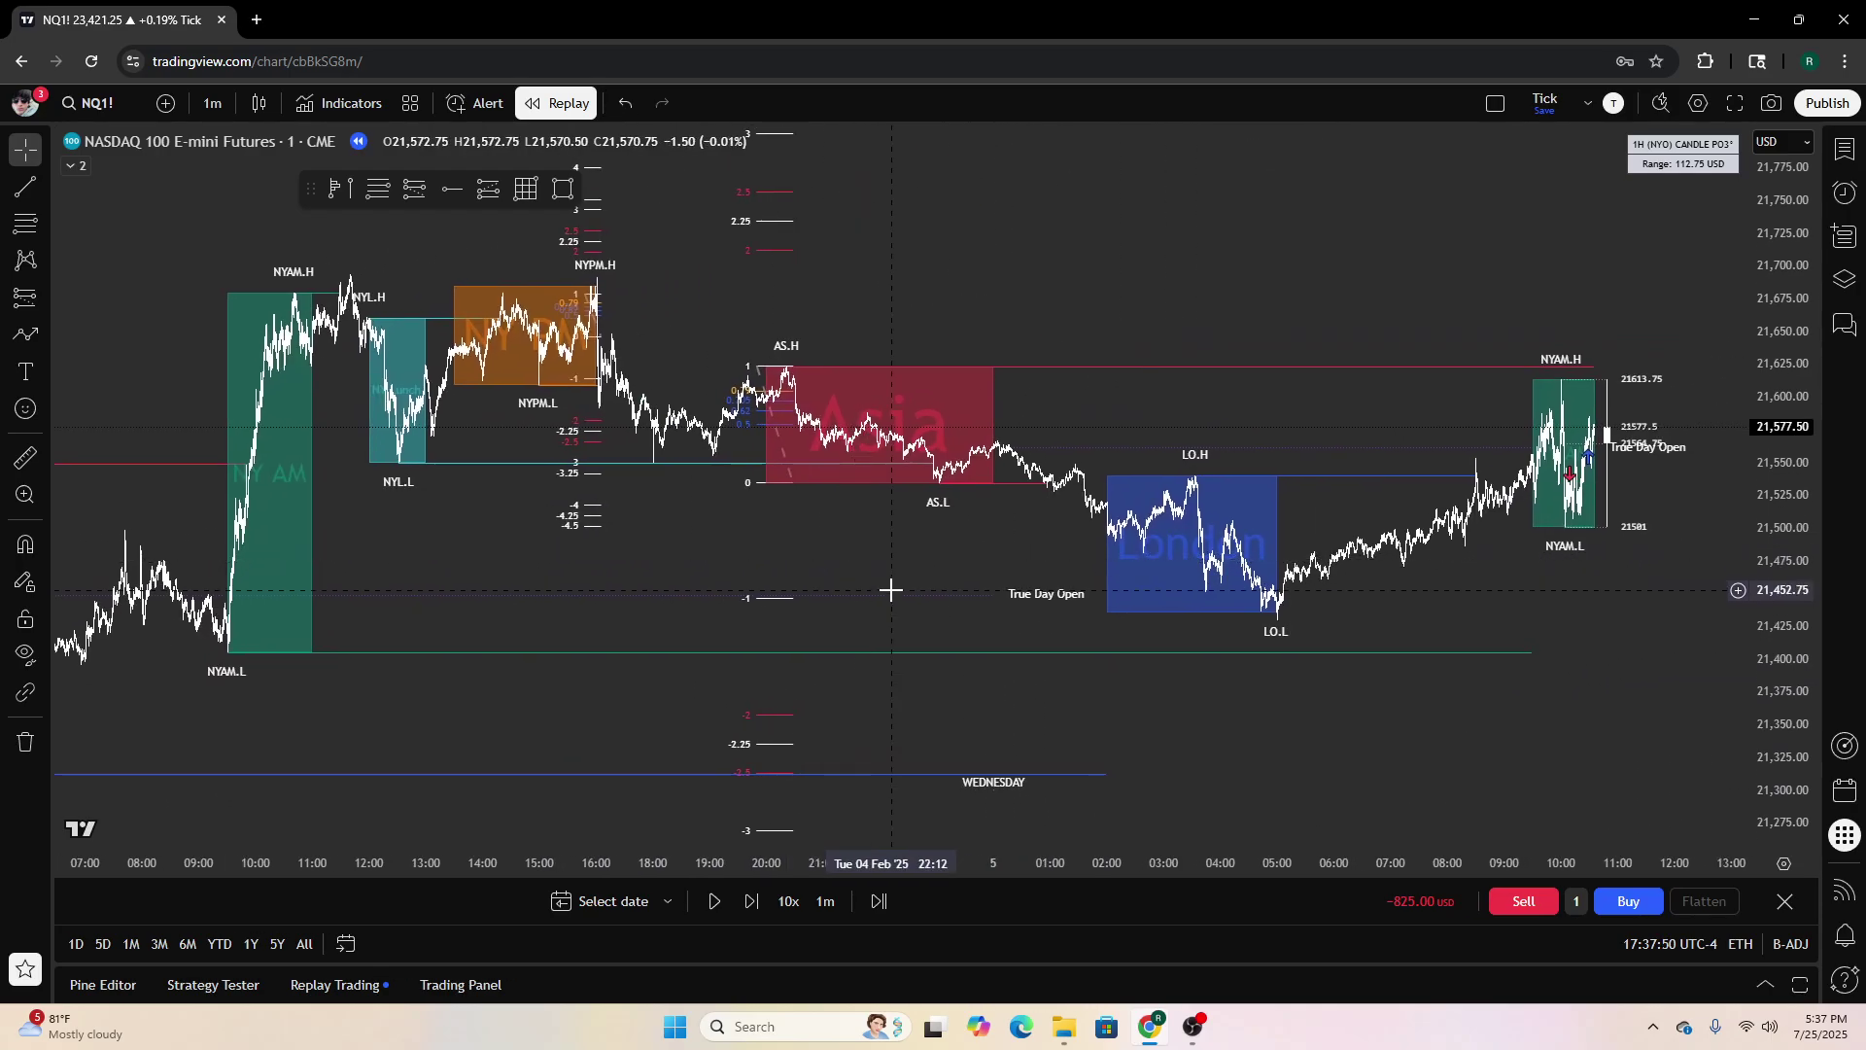
scroll(1291, 779, "up", 5)
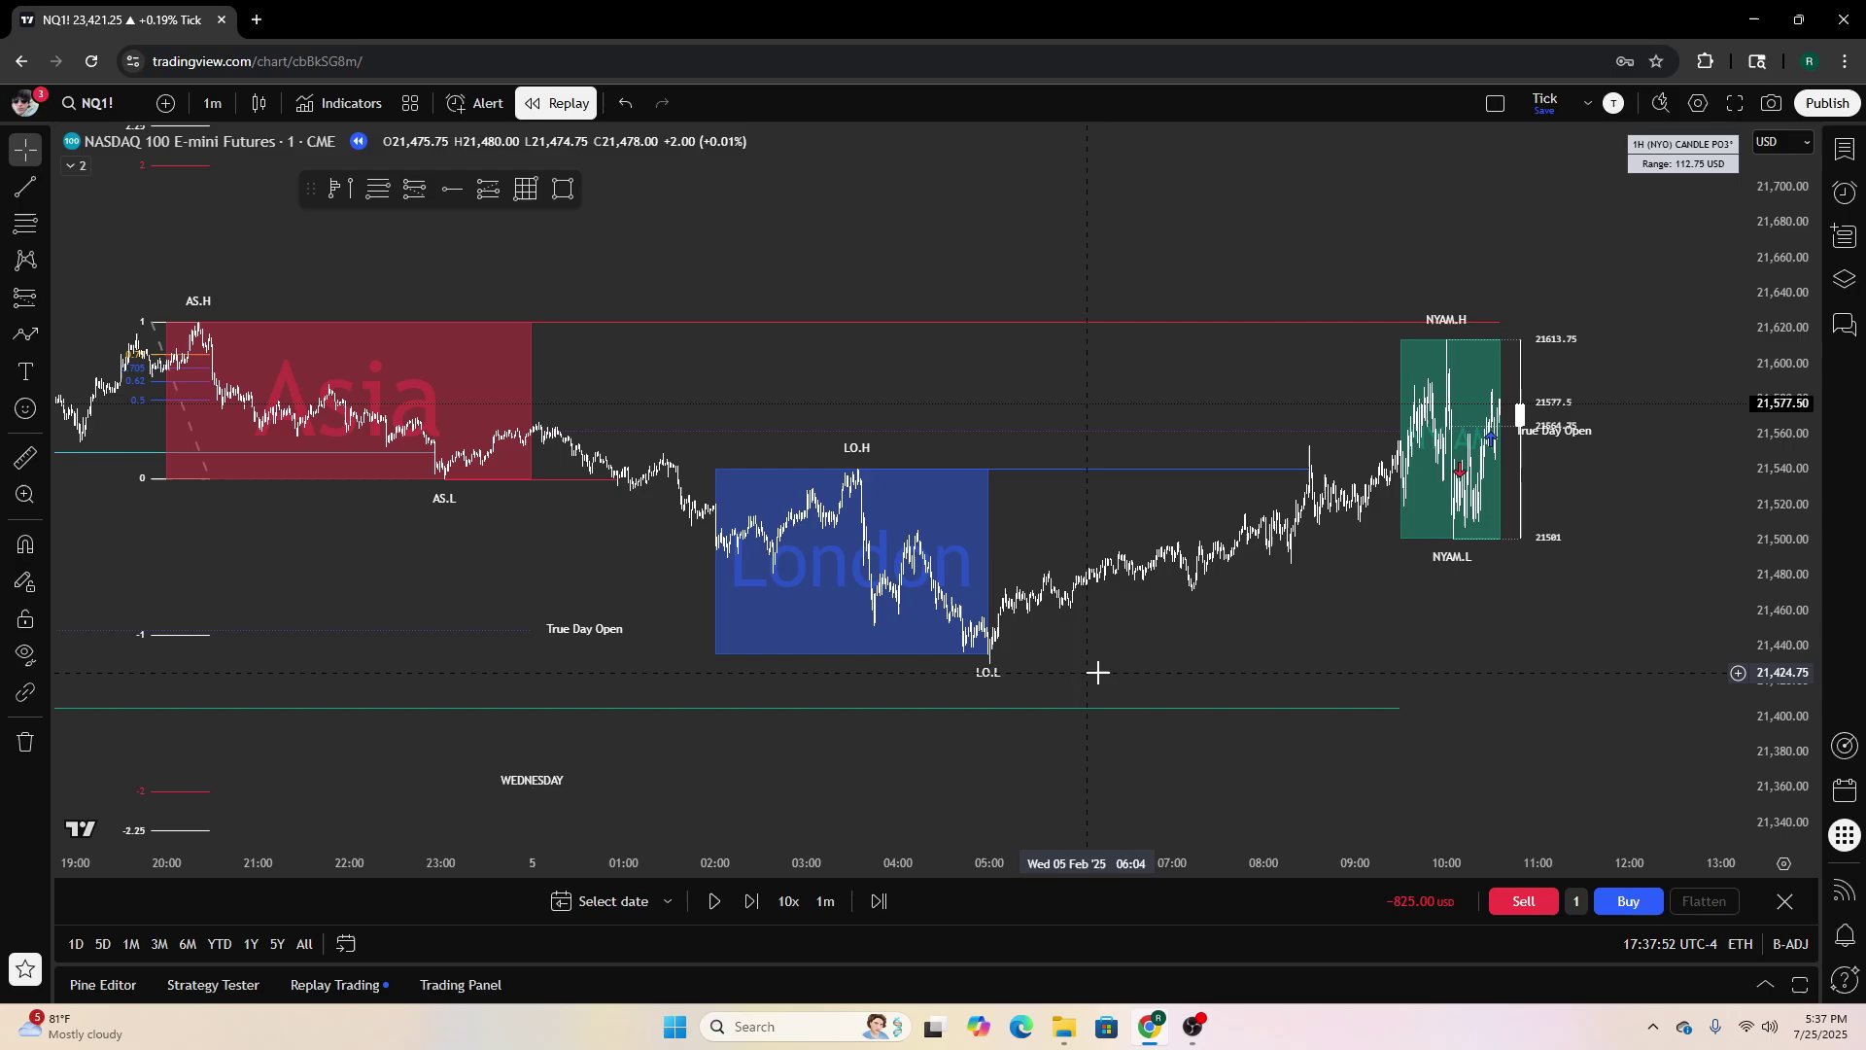
left_click_drag(1179, 645, 1411, 659)
scroll(1381, 663, "up", 3)
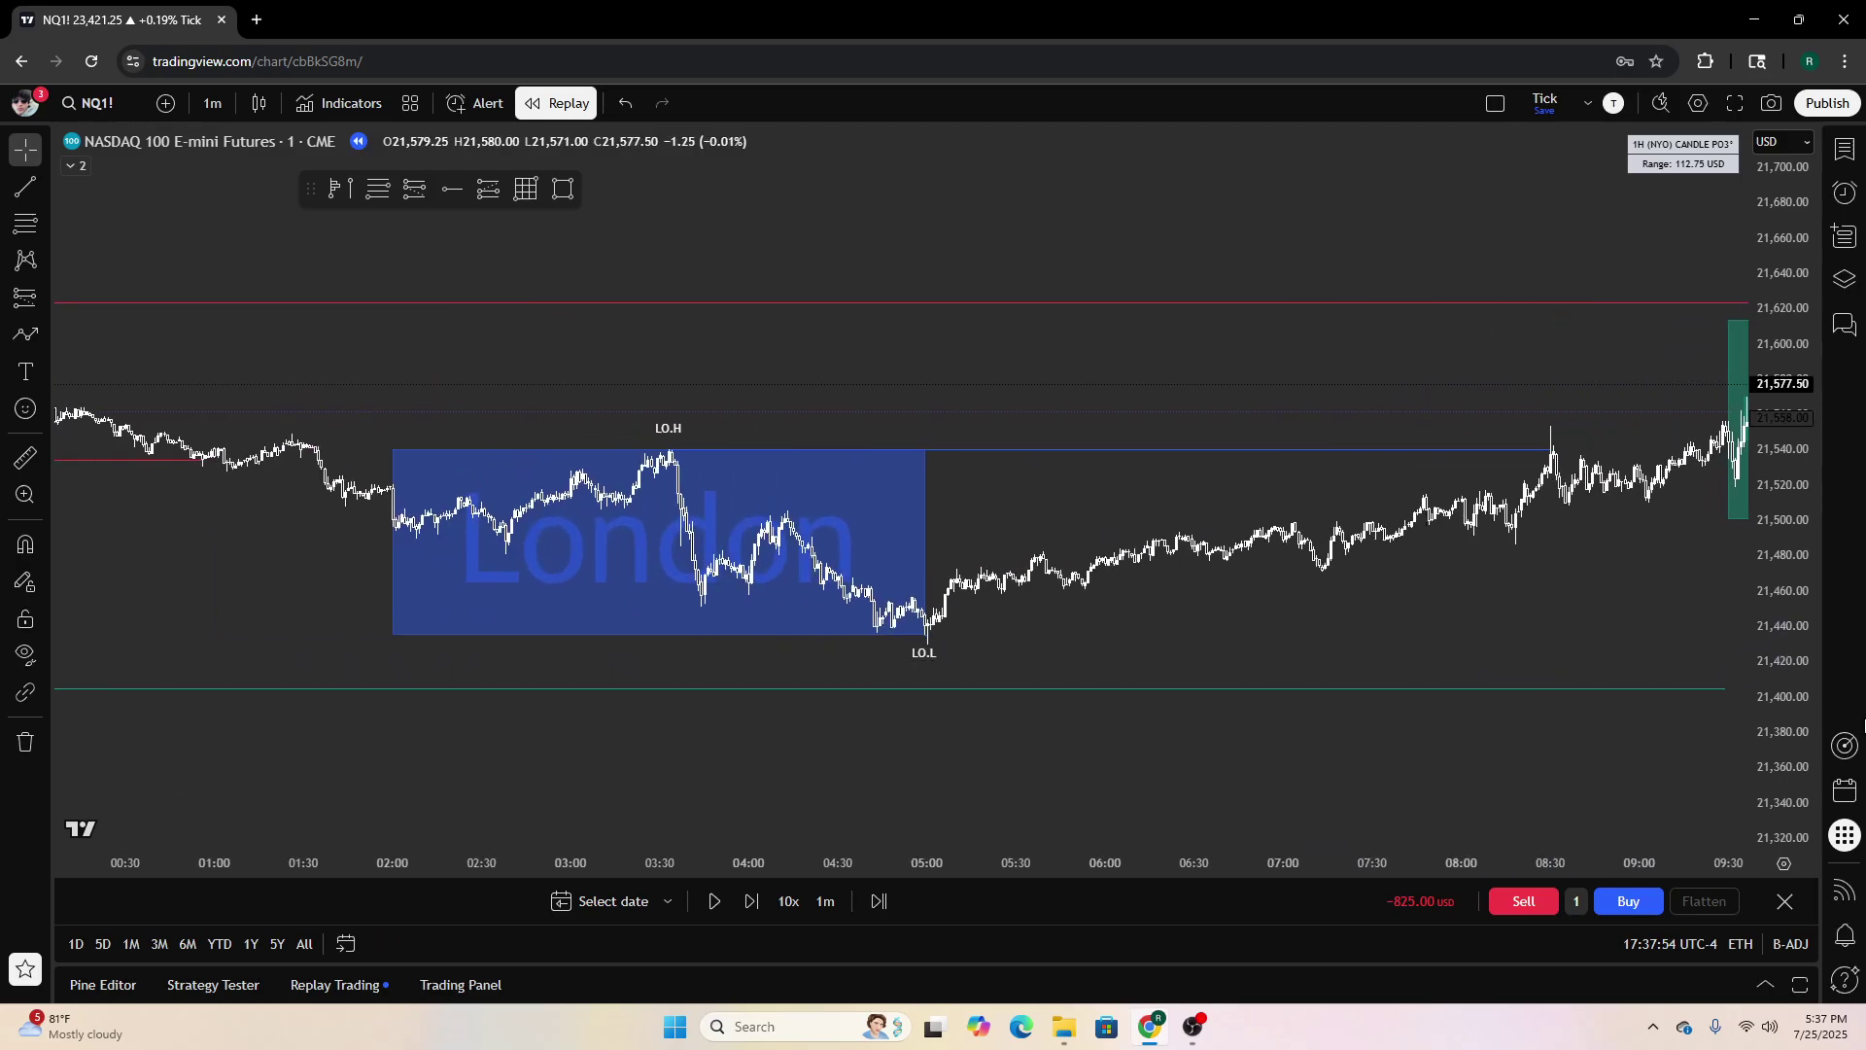
Switch the chart to the 15-minute interval to view Wednesday's Asia, London and NY AM sessions
left_click(212, 103)
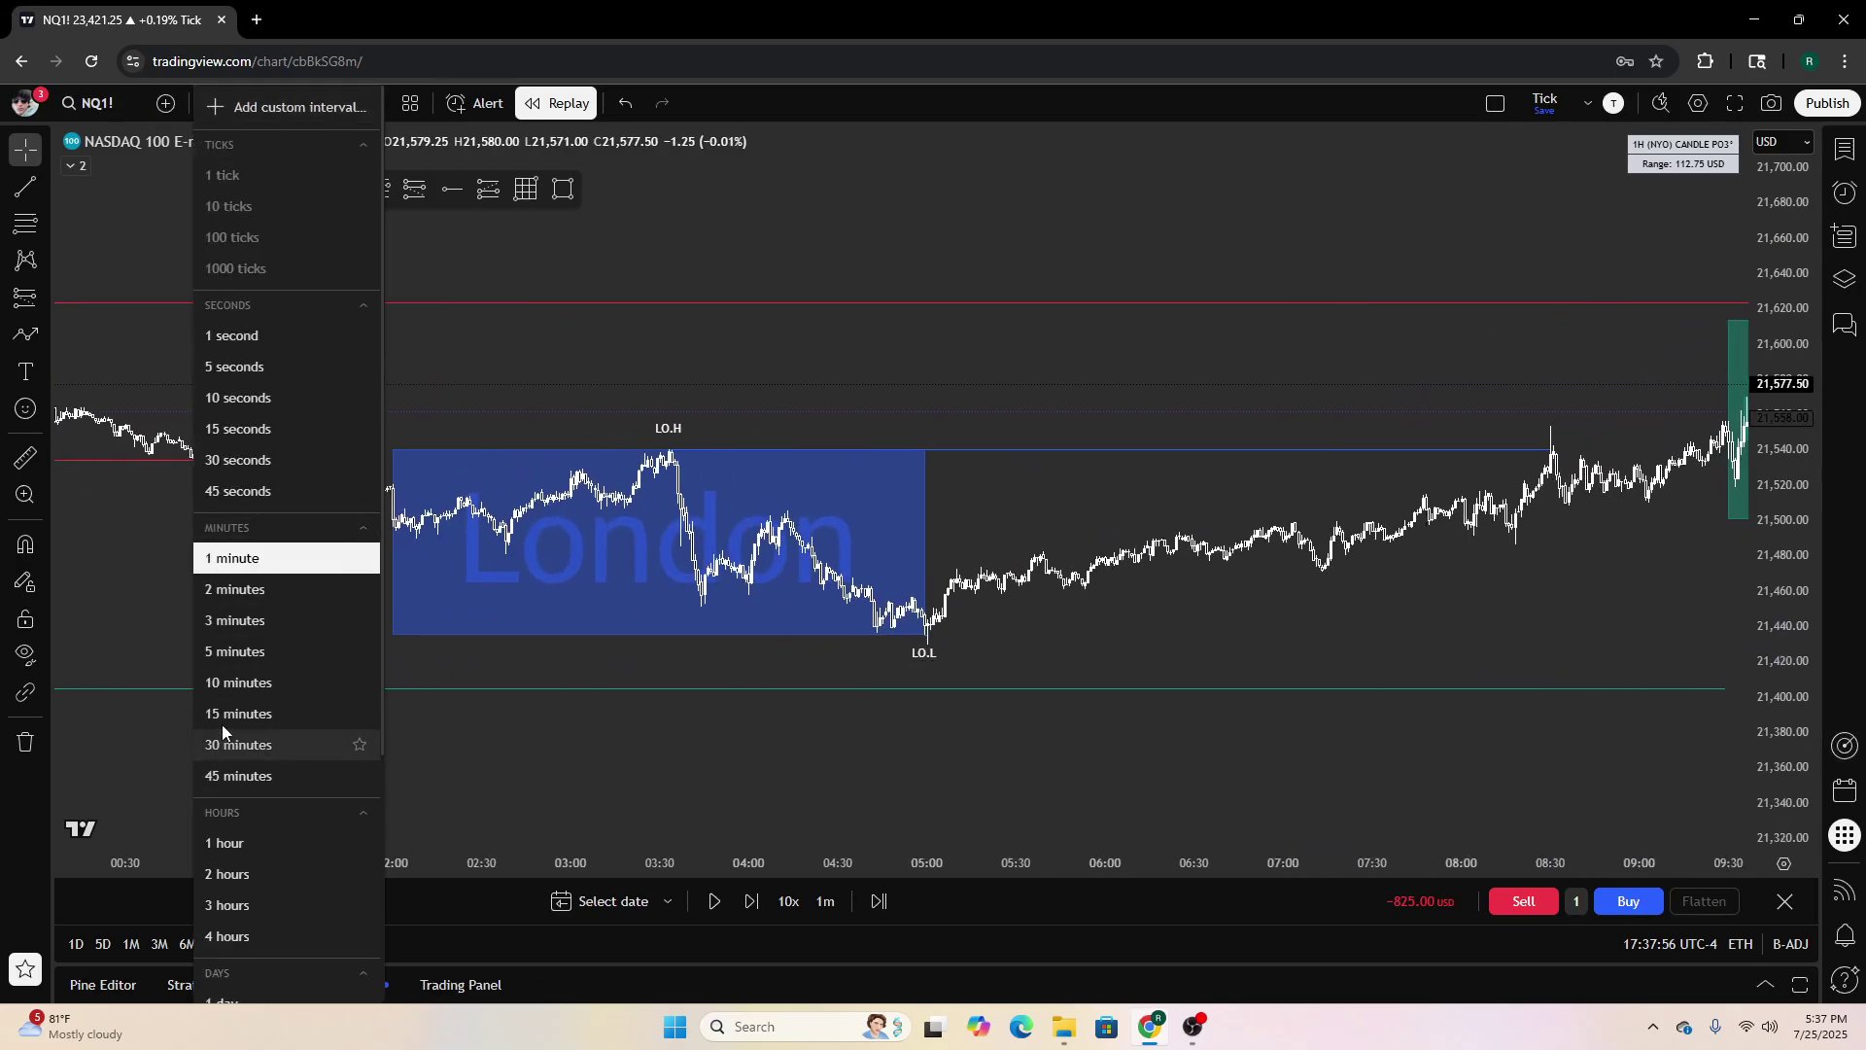
left_click(259, 708)
left_click_drag(1487, 540, 817, 585)
scroll(826, 608, "up", 5)
scroll(767, 649, "up", 3)
left_click_drag(652, 631, 913, 658)
scroll(739, 585, "down", 1)
scroll(752, 598, "up", 2)
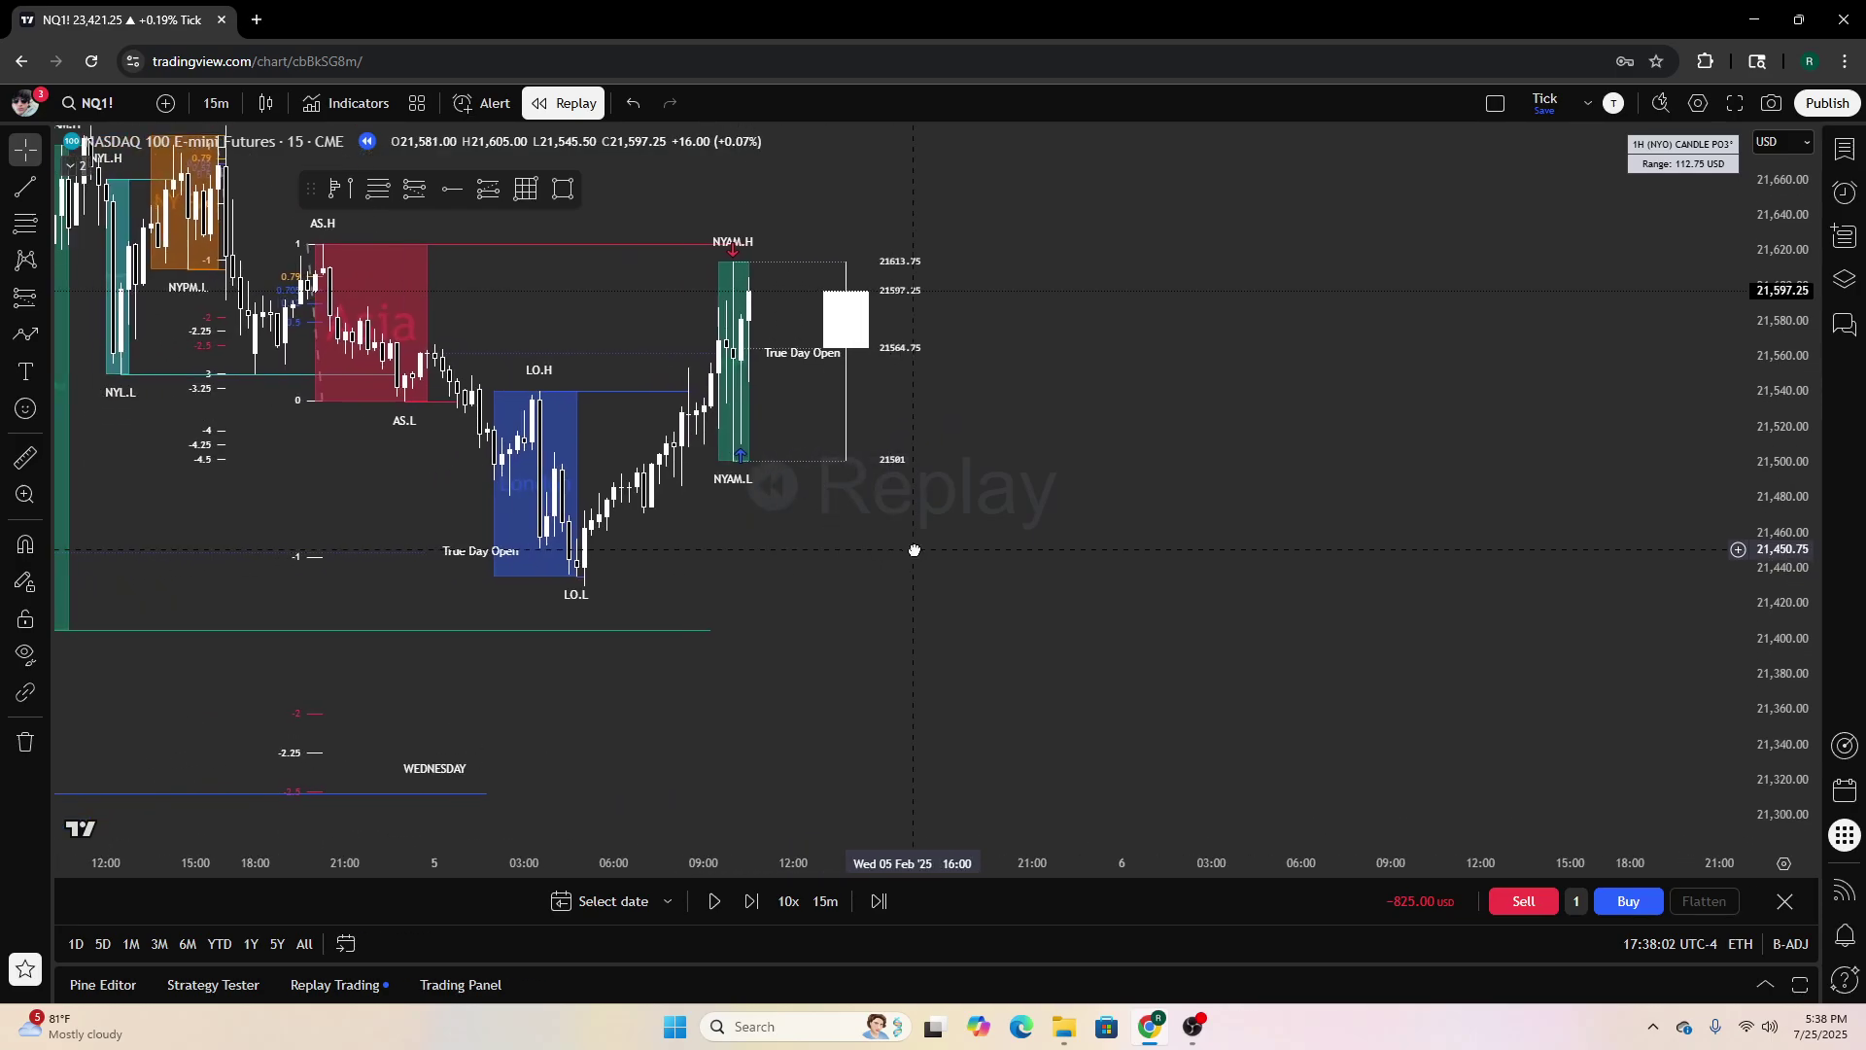
Draw a Fib retracement over the swing in Wednesday's London session, from the low at 21,440.25 up to about 21,496
left_click(378, 189)
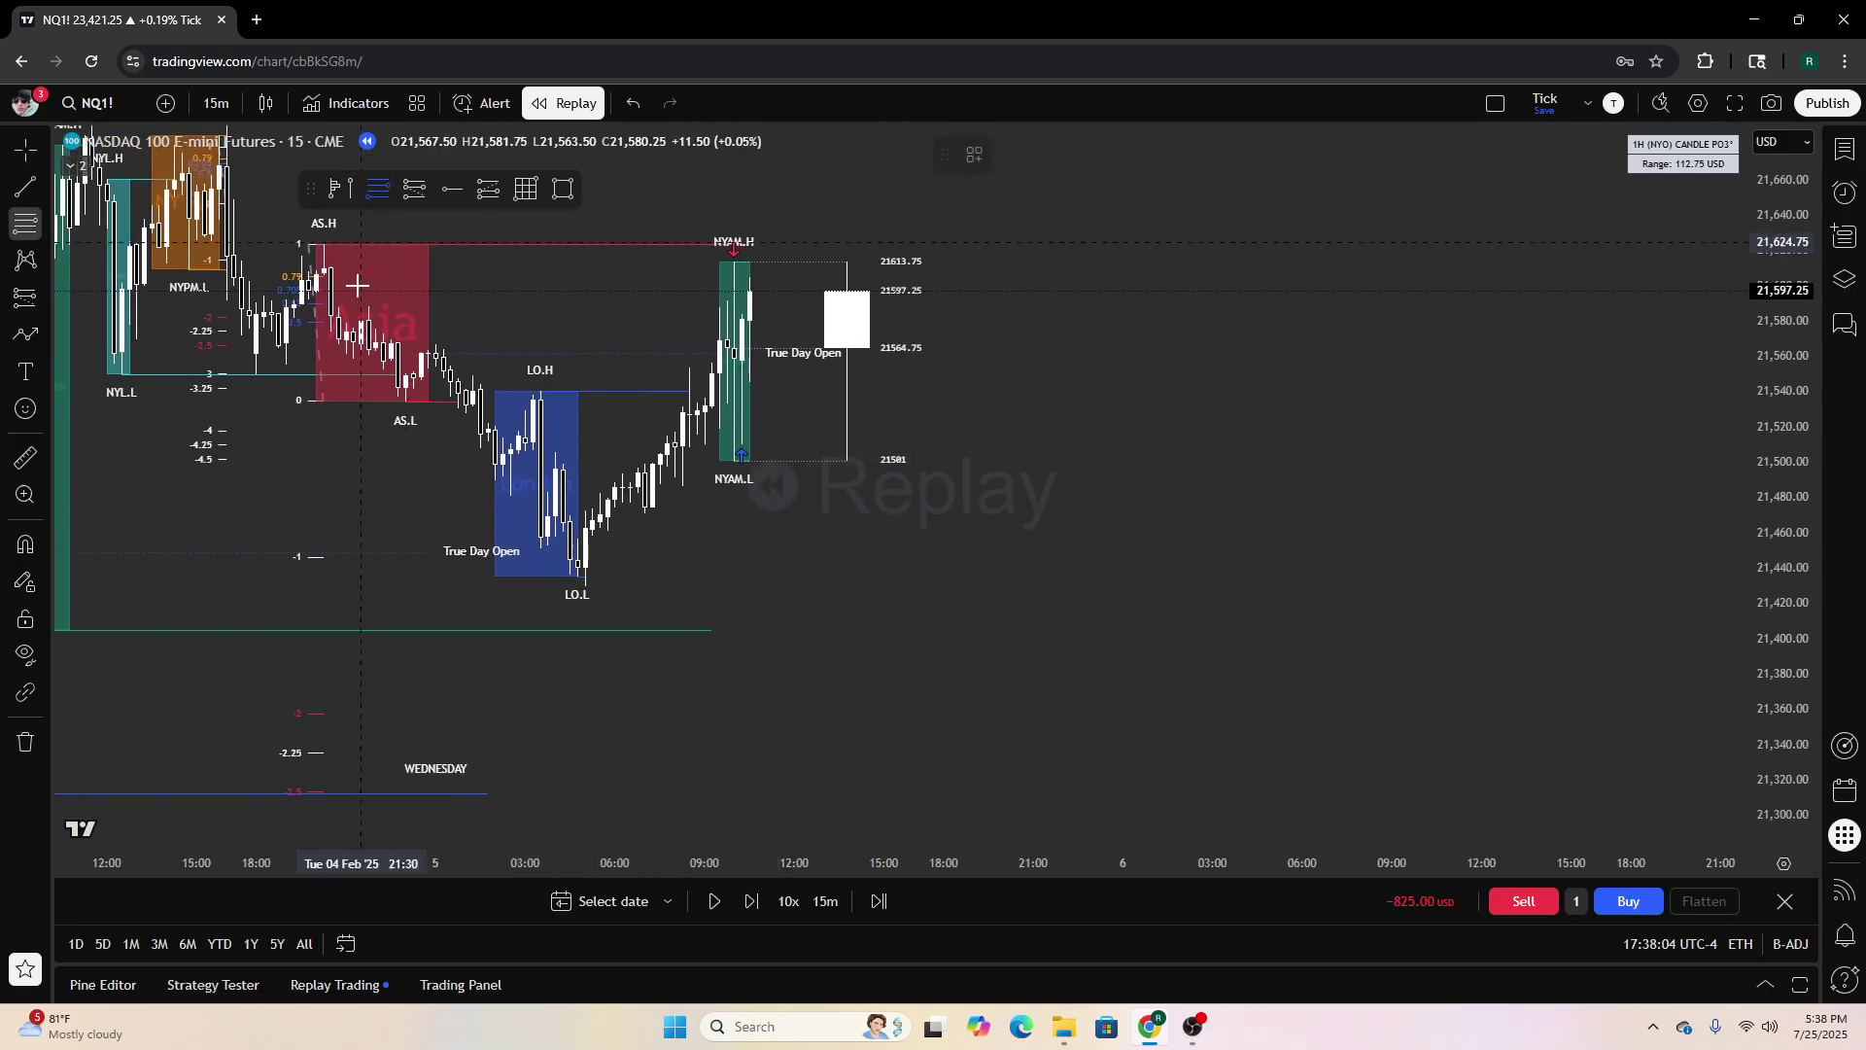
left_click(547, 566)
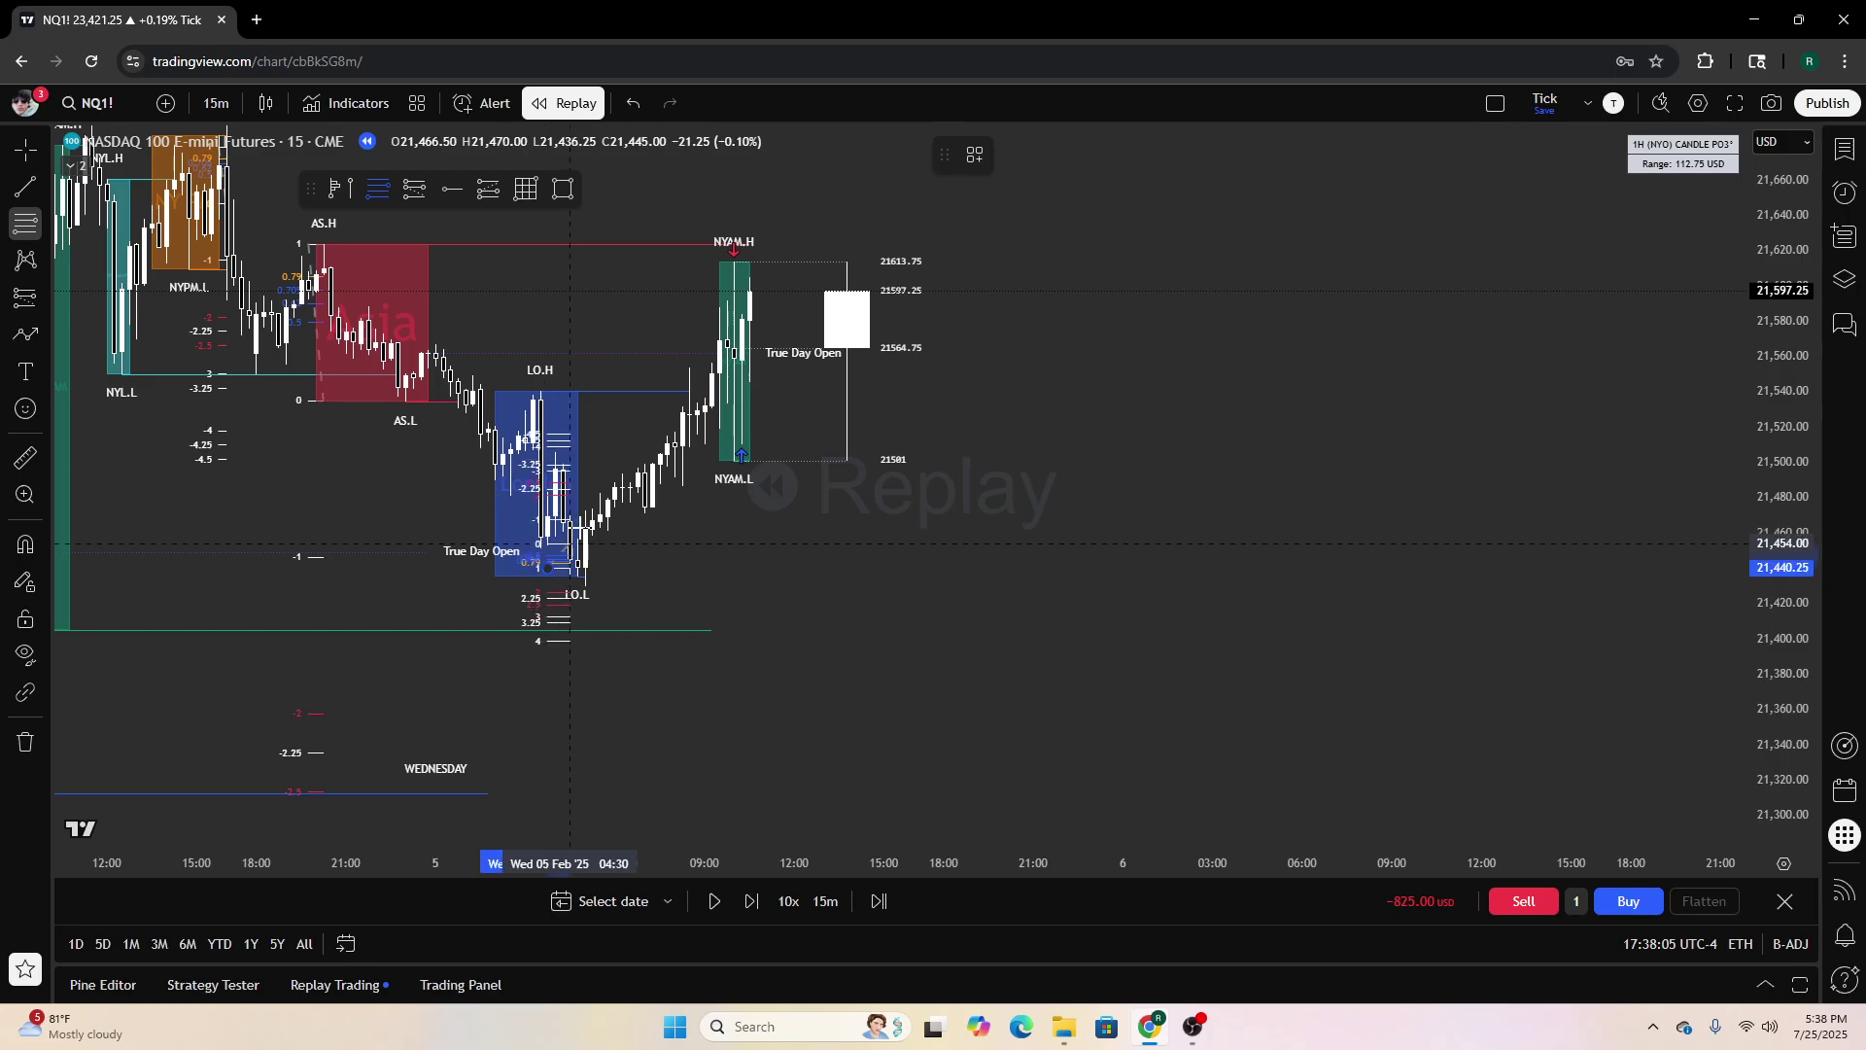
left_click(610, 468)
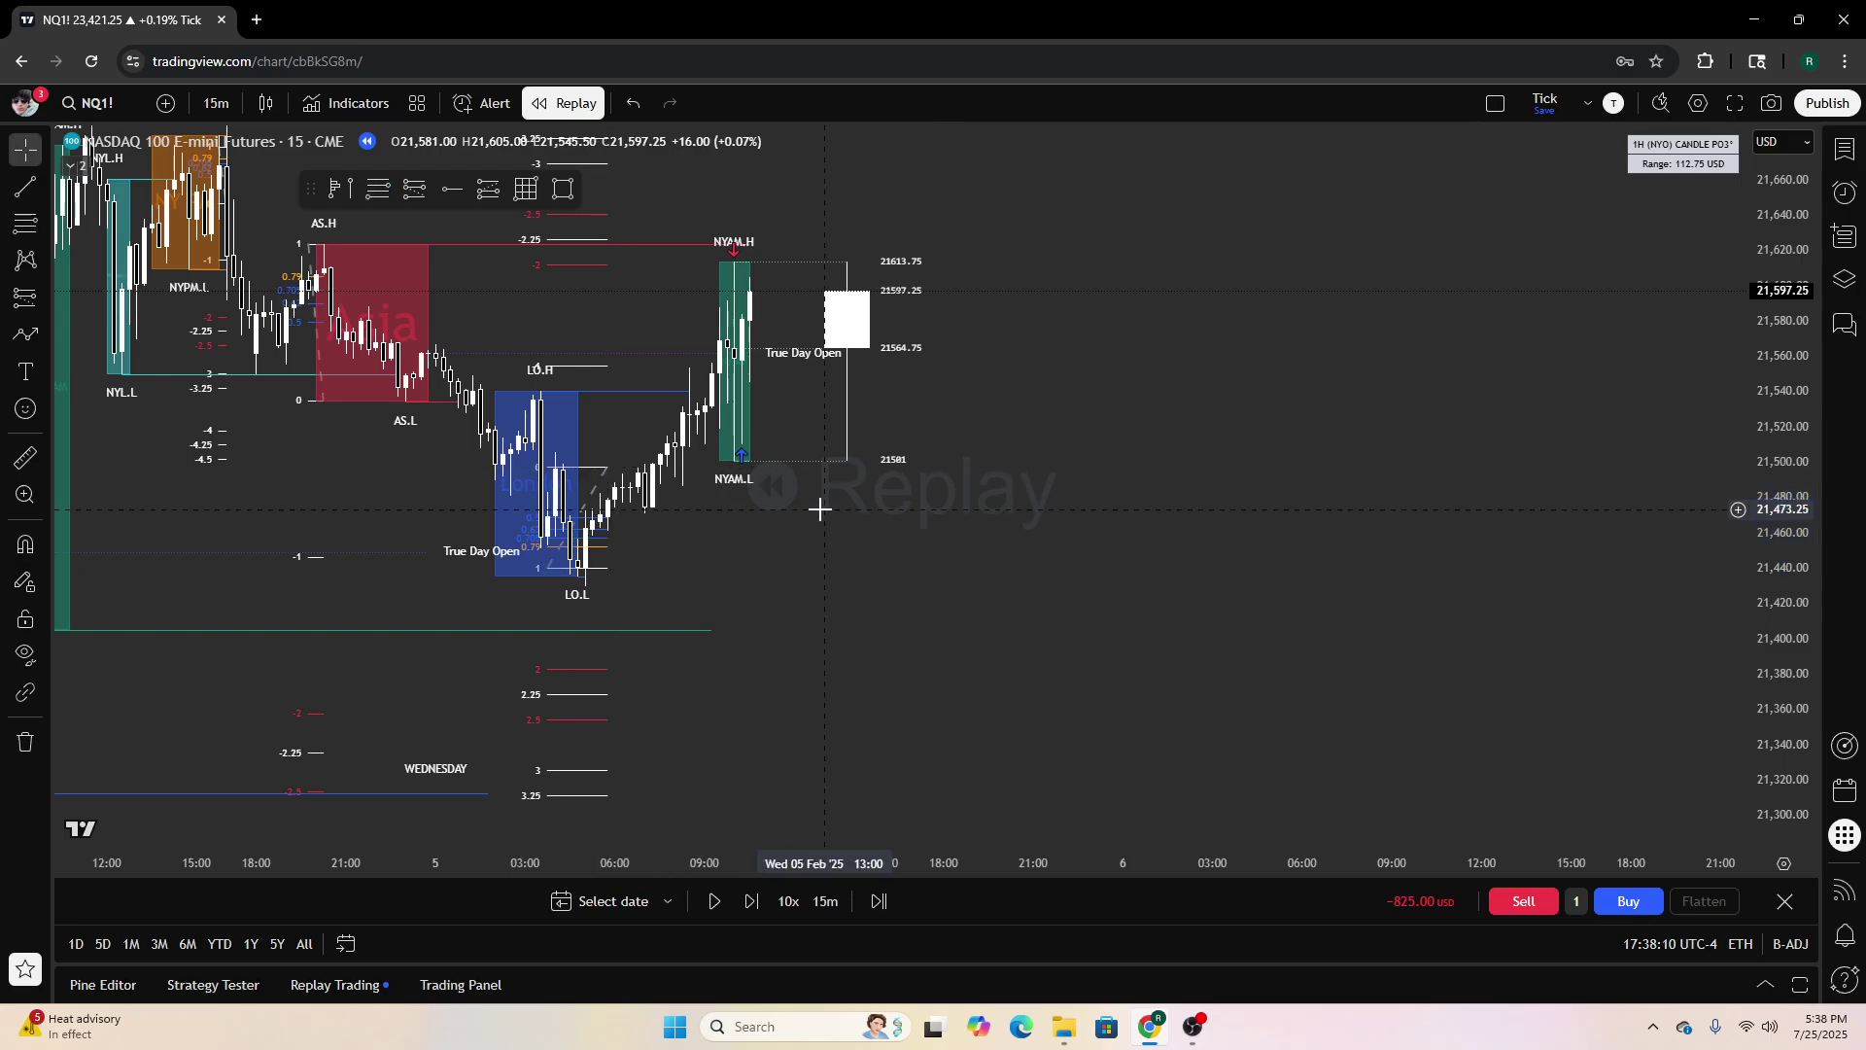
left_click_drag(813, 509, 1088, 626)
scroll(998, 671, "up", 2)
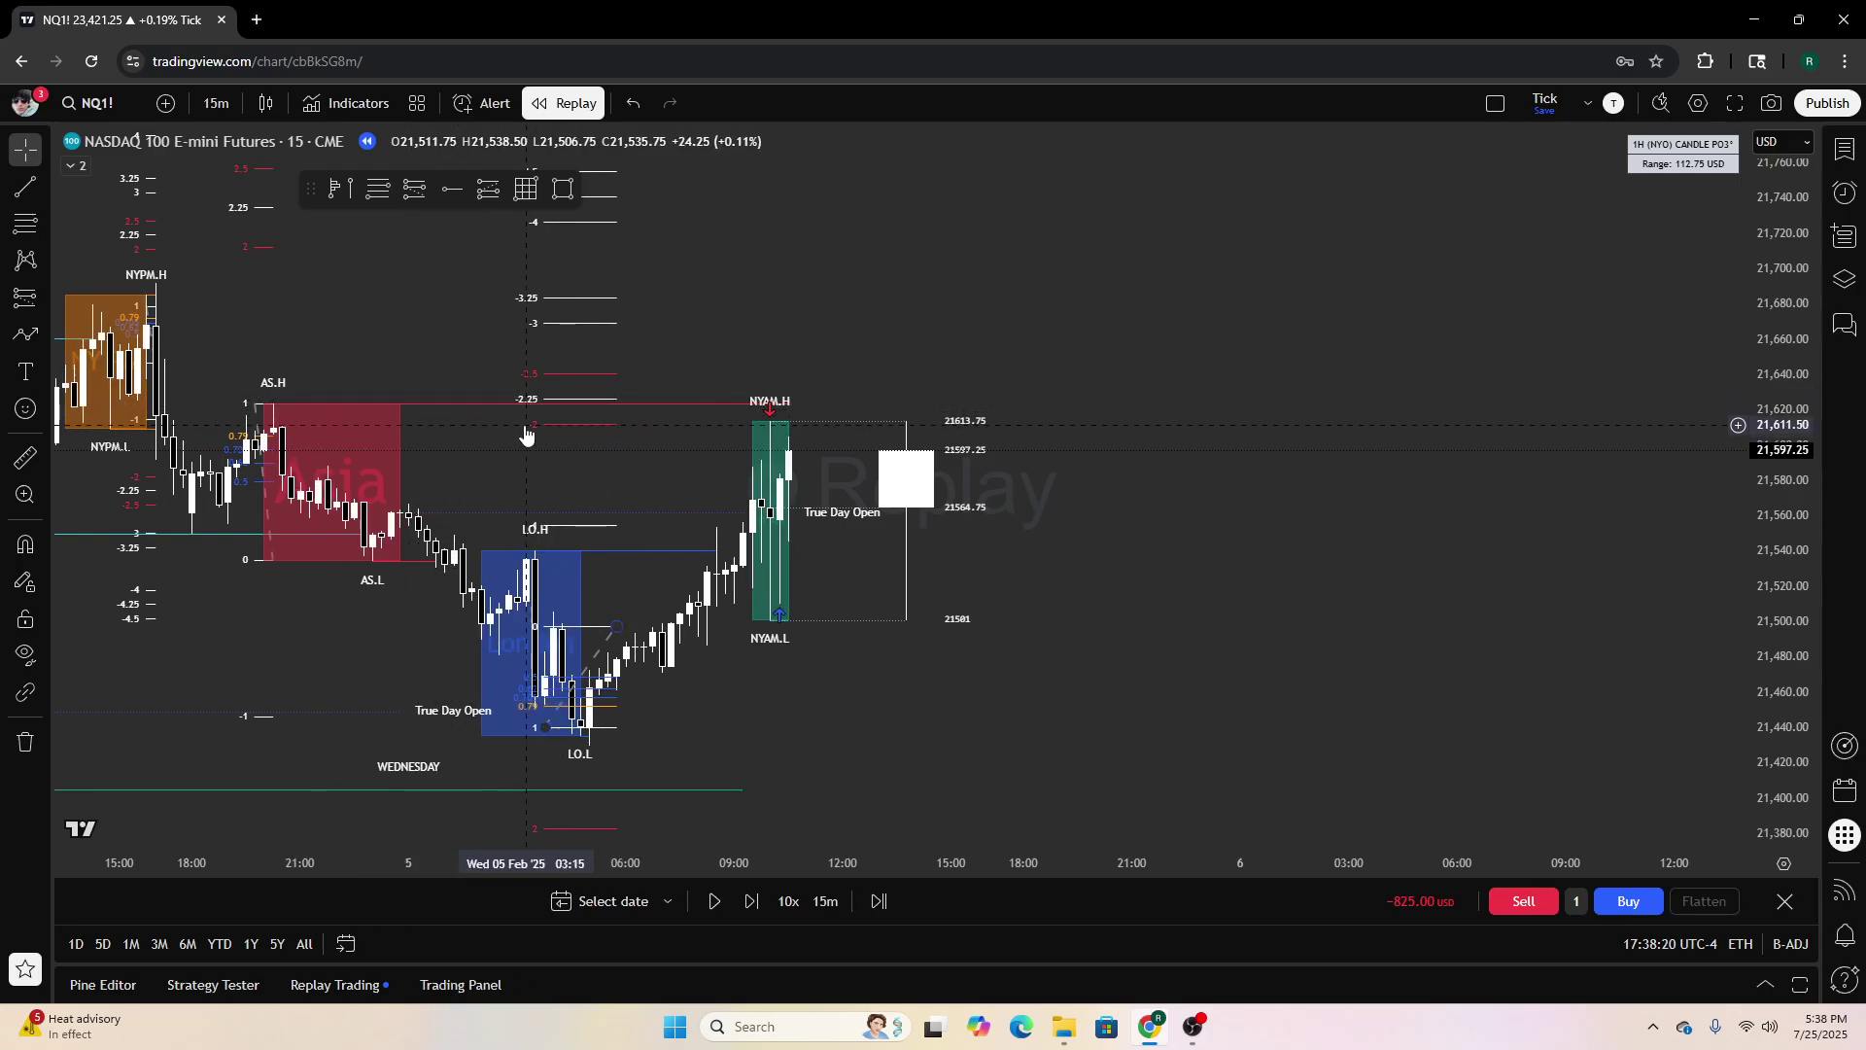
scroll(754, 596, "up", 1)
scroll(755, 596, "up", 2)
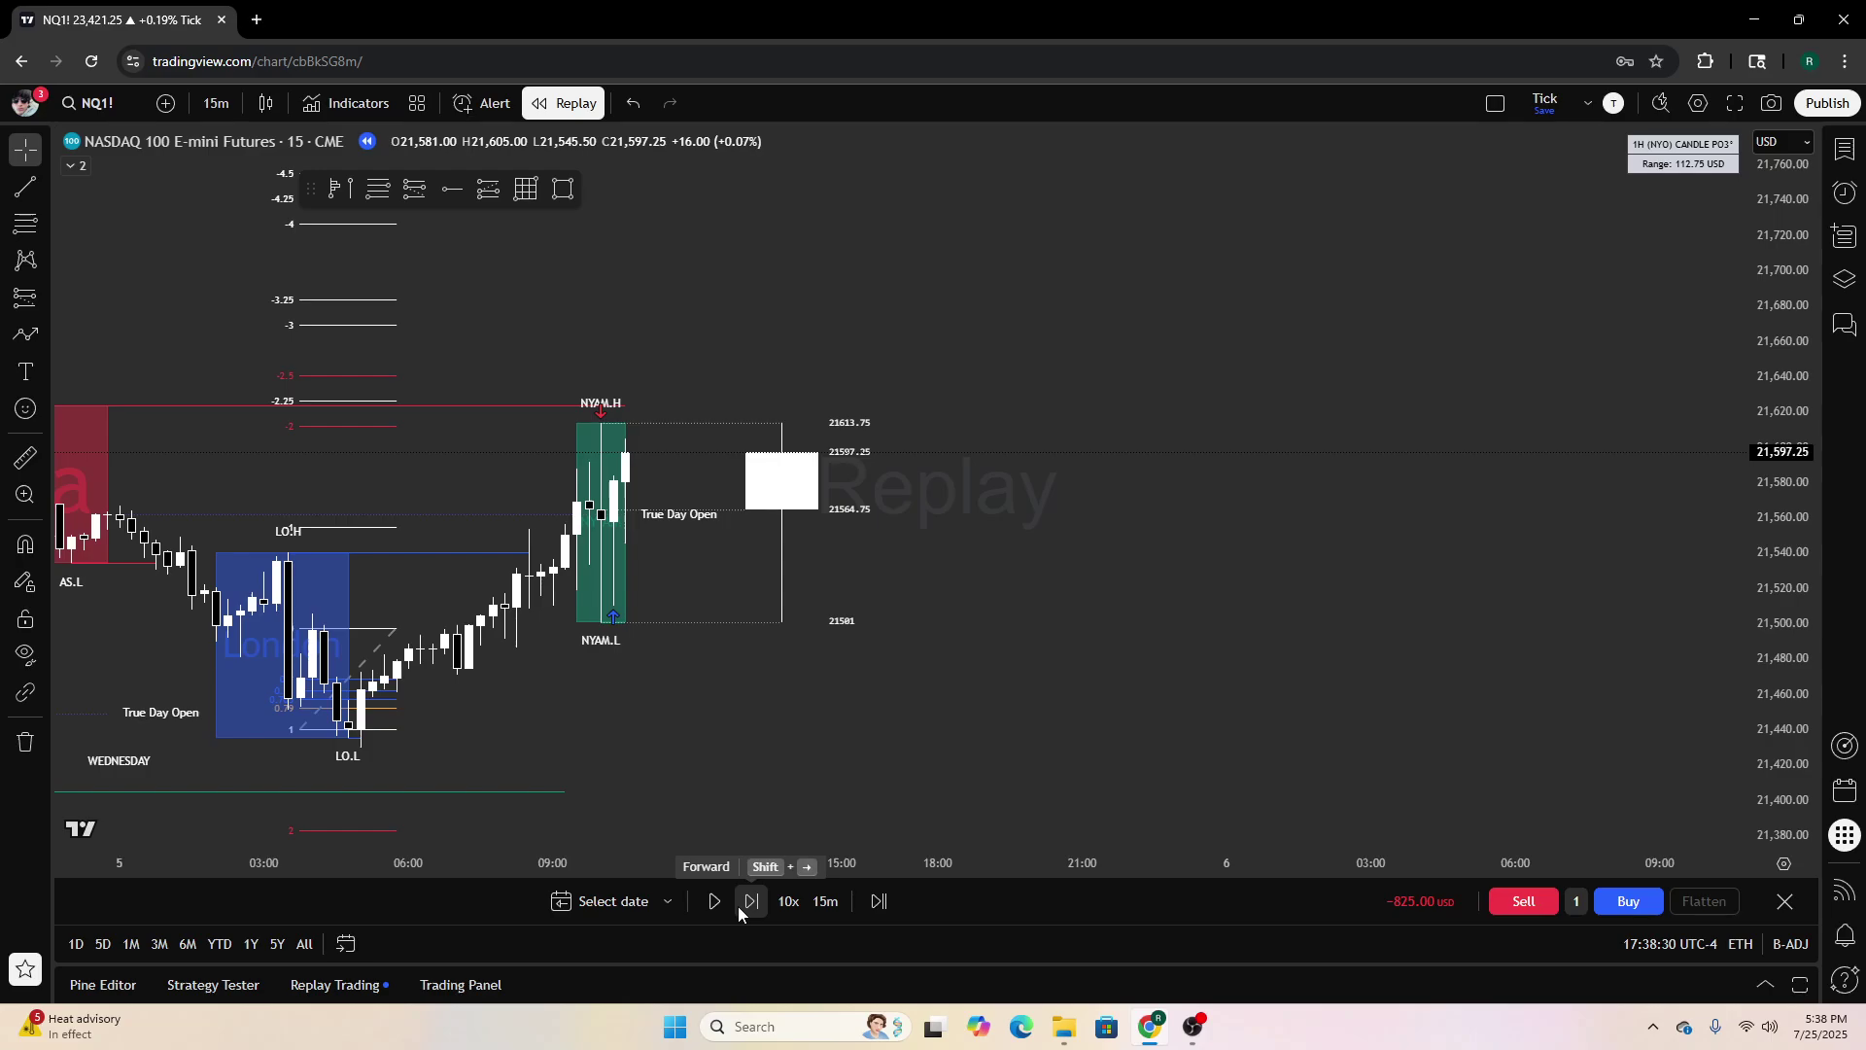
Step the replay forward on the 15-minute chart through the 11:15 candle, past the end of the NY AM session
left_click(750, 901)
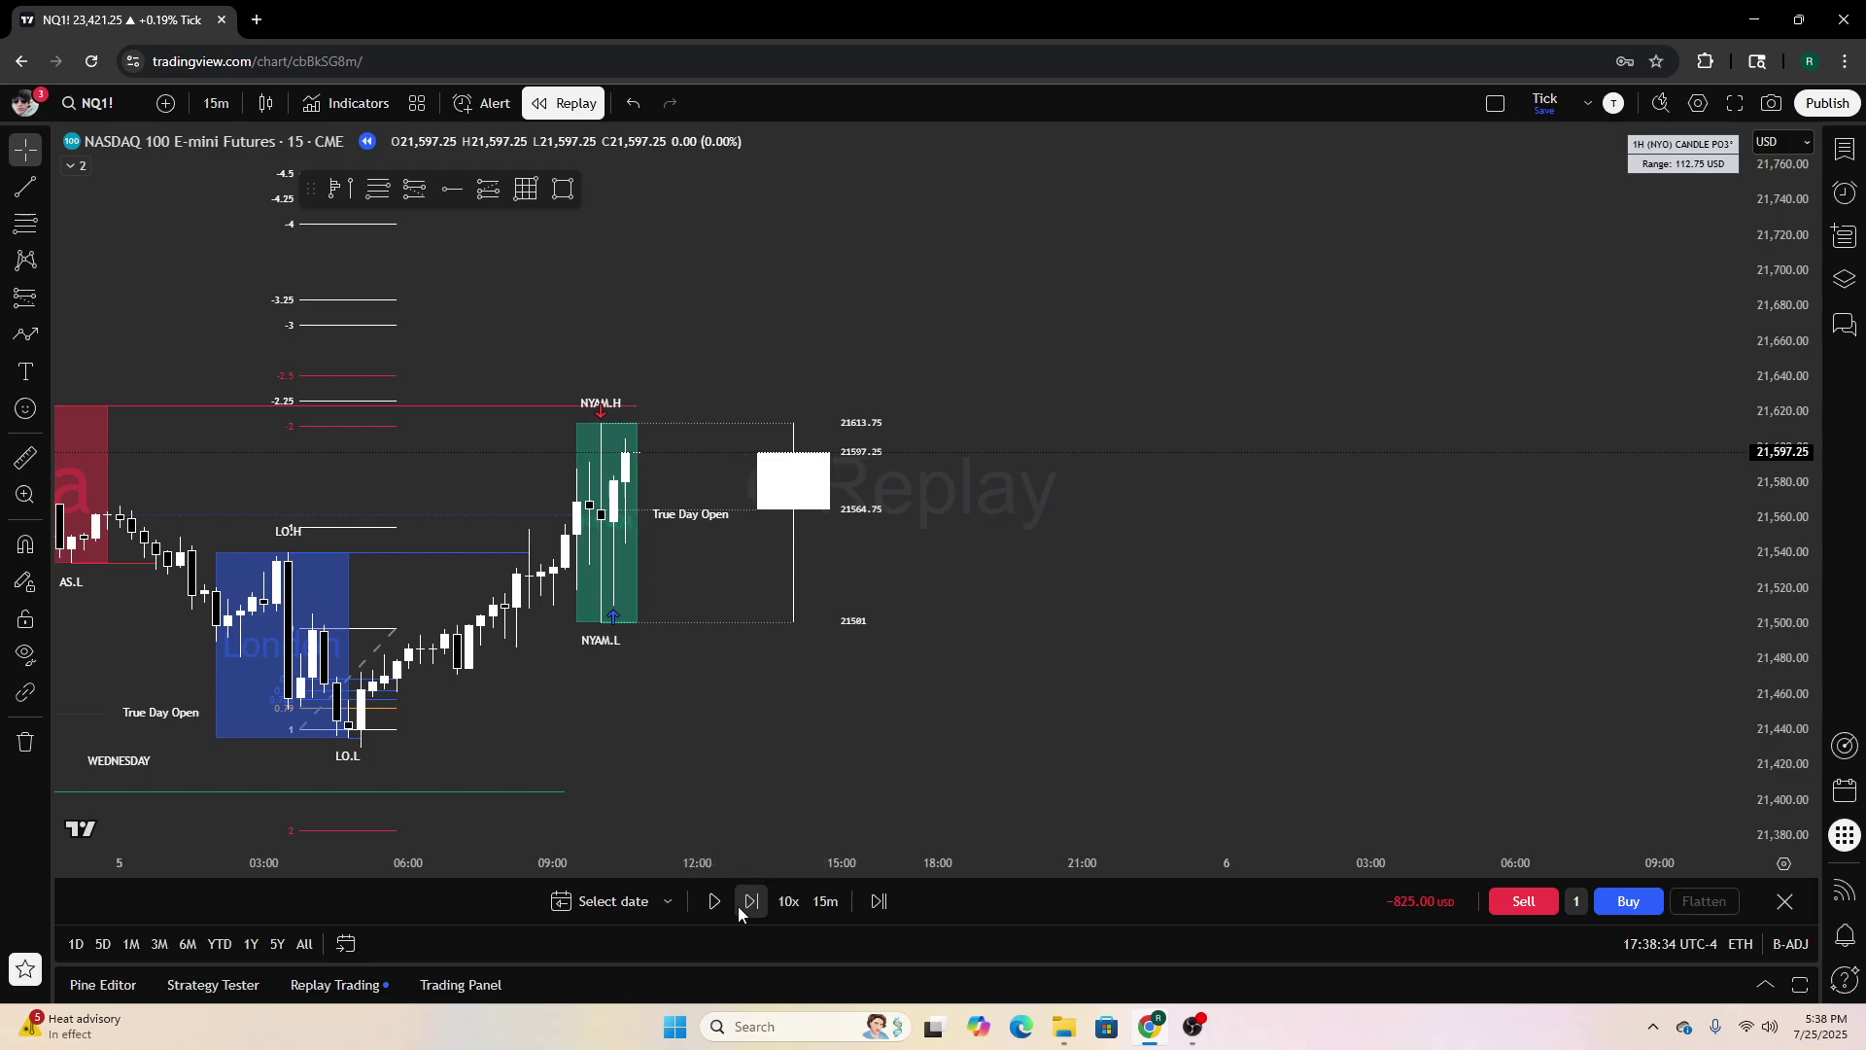
left_click(738, 907)
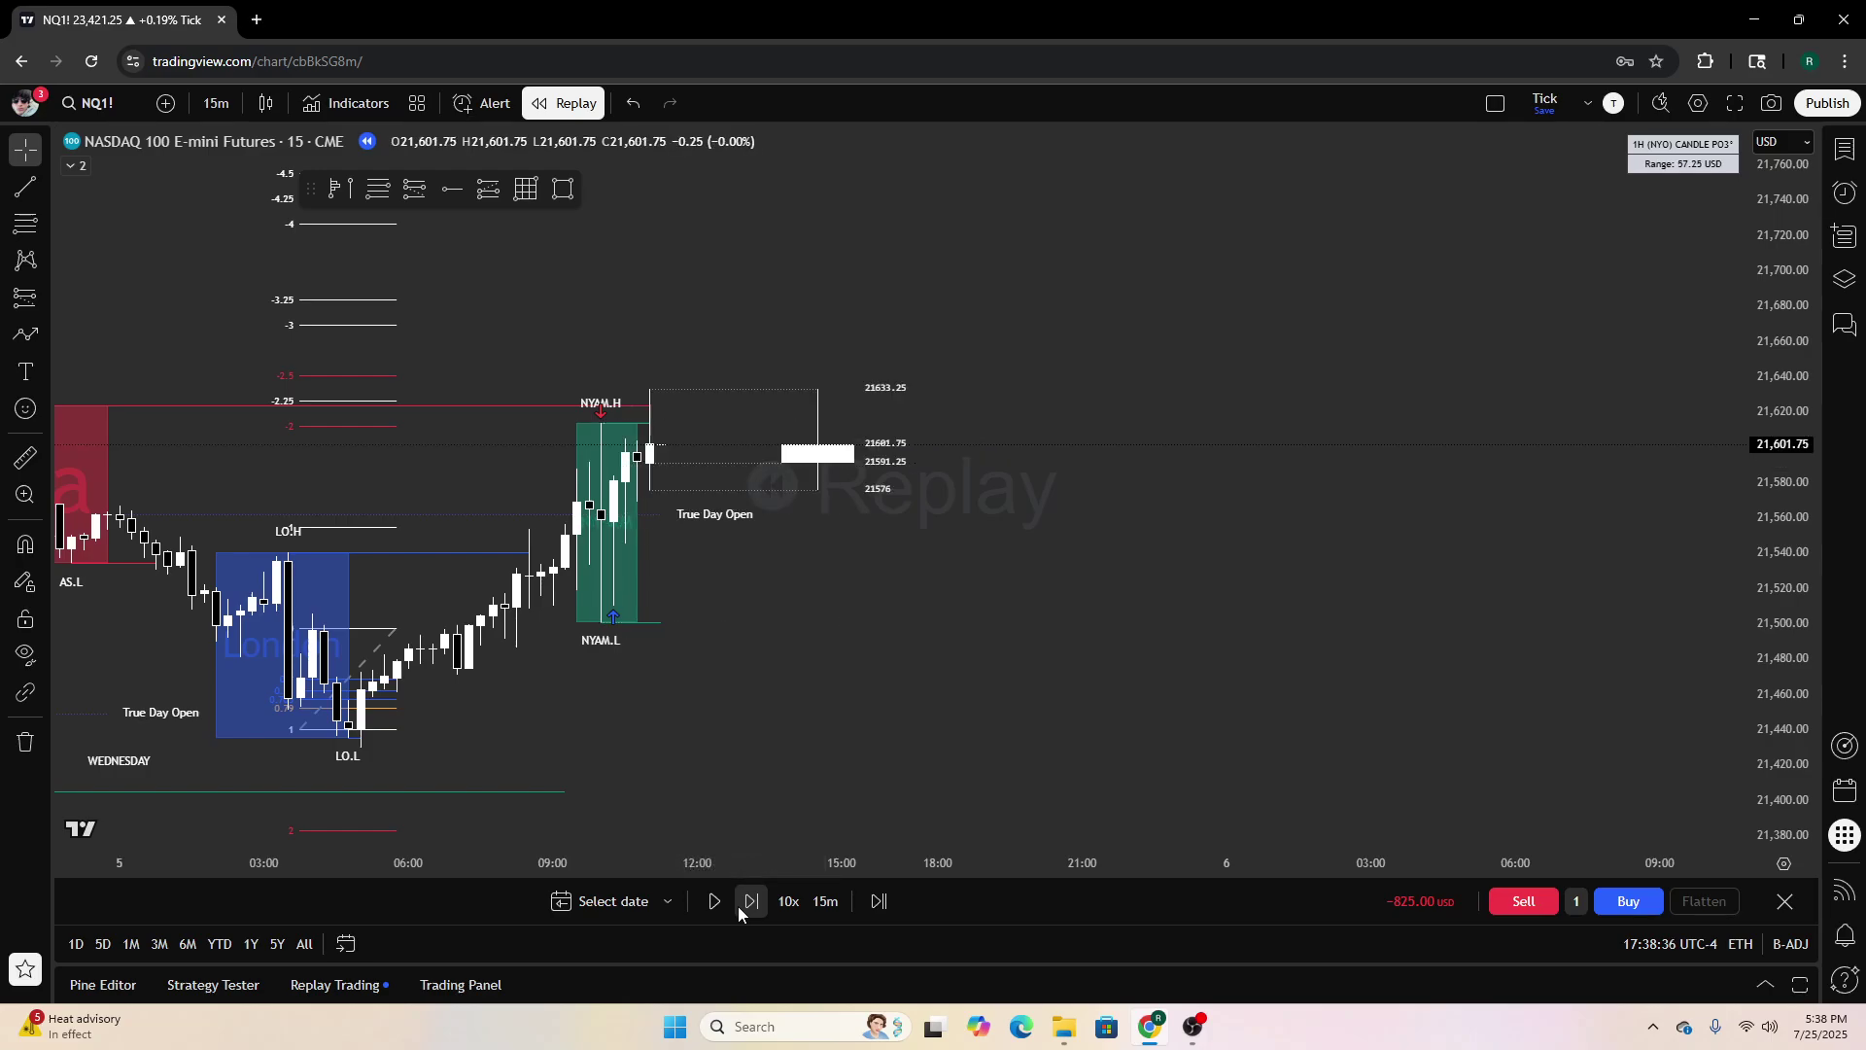
left_click(741, 906)
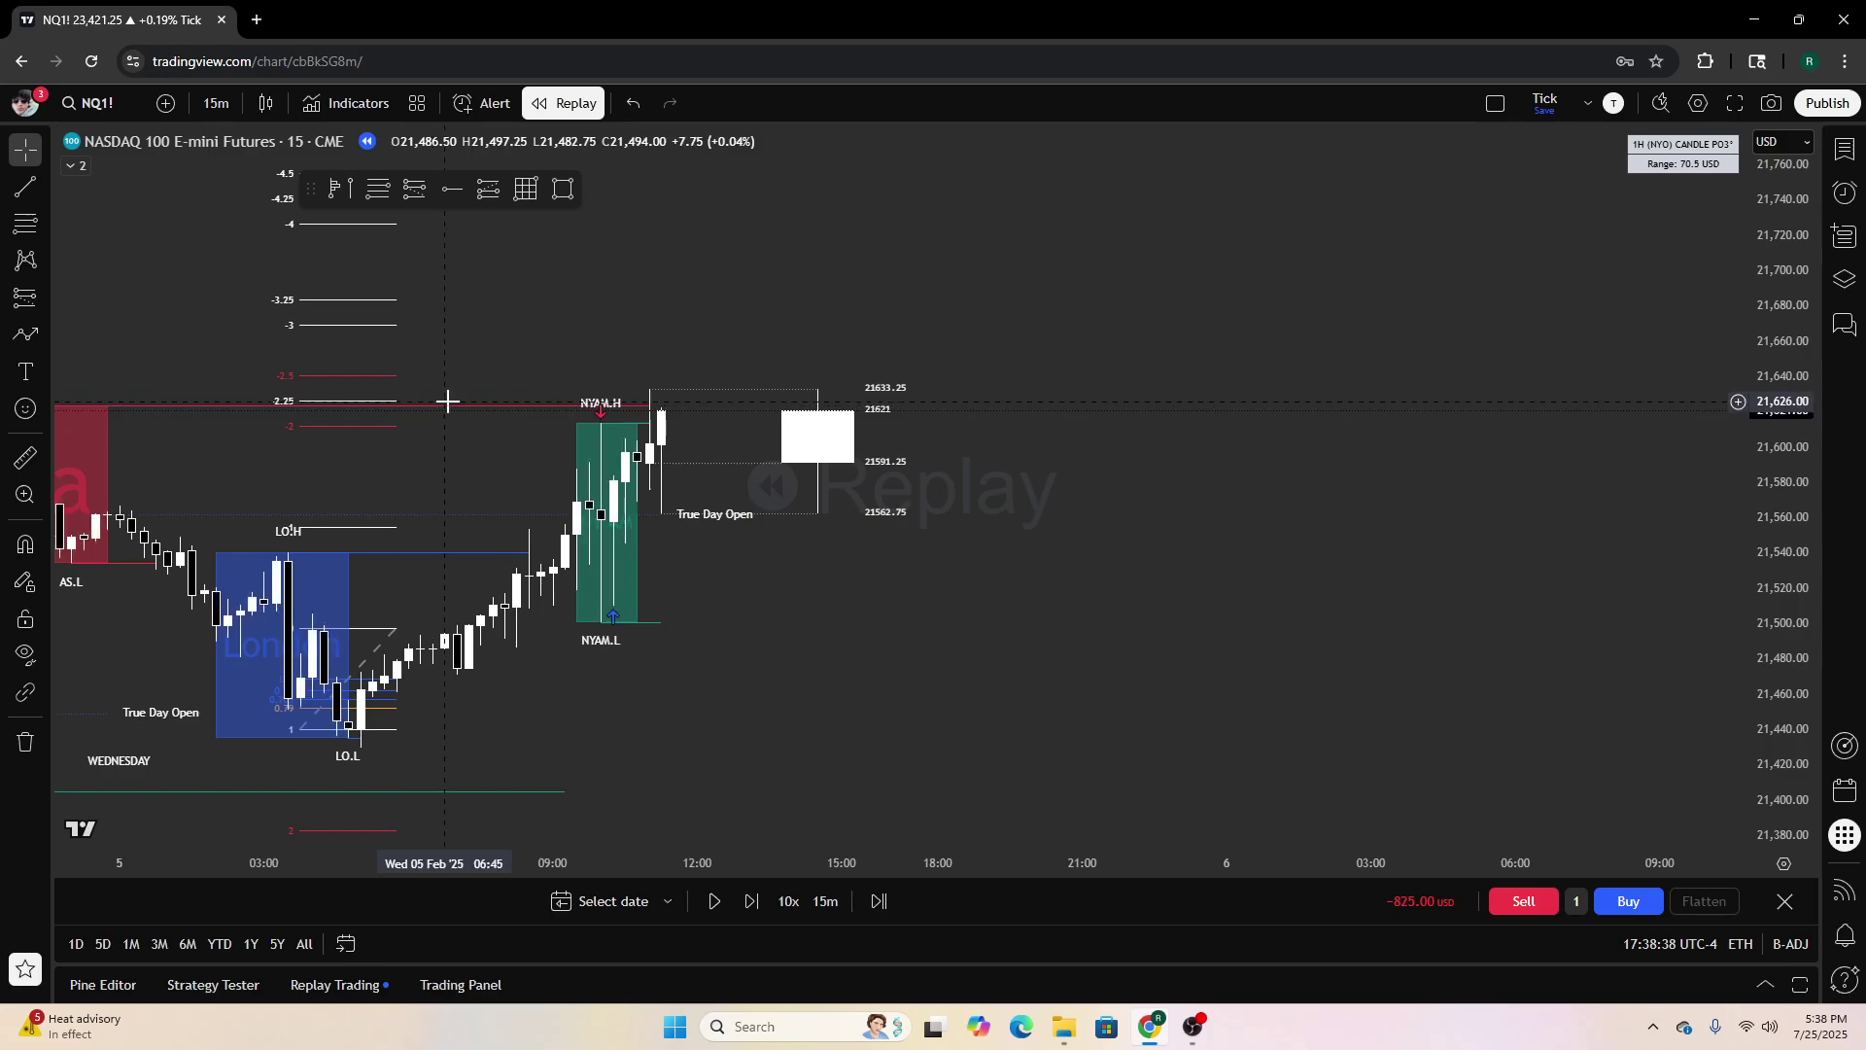
Switch the chart to the 5-minute interval, keeping the London Fib projection and the NY AM range in view
left_click(216, 103)
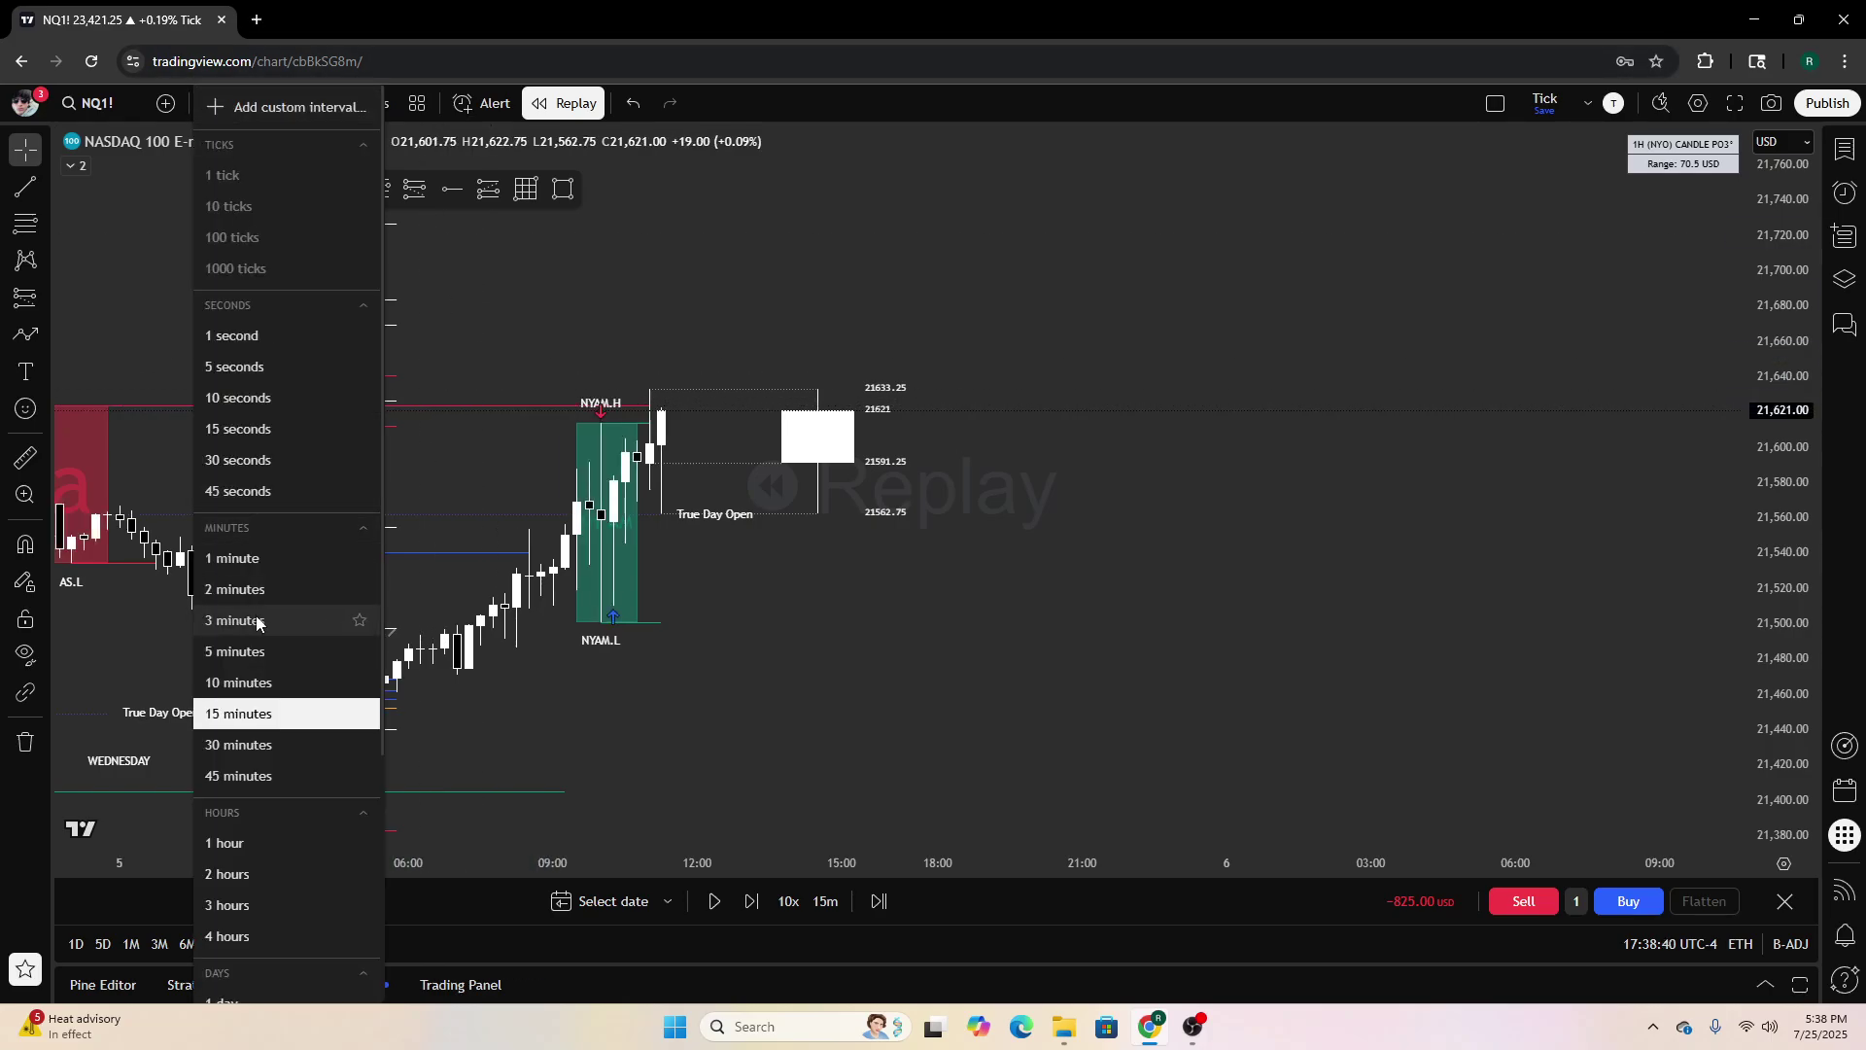
left_click(250, 650)
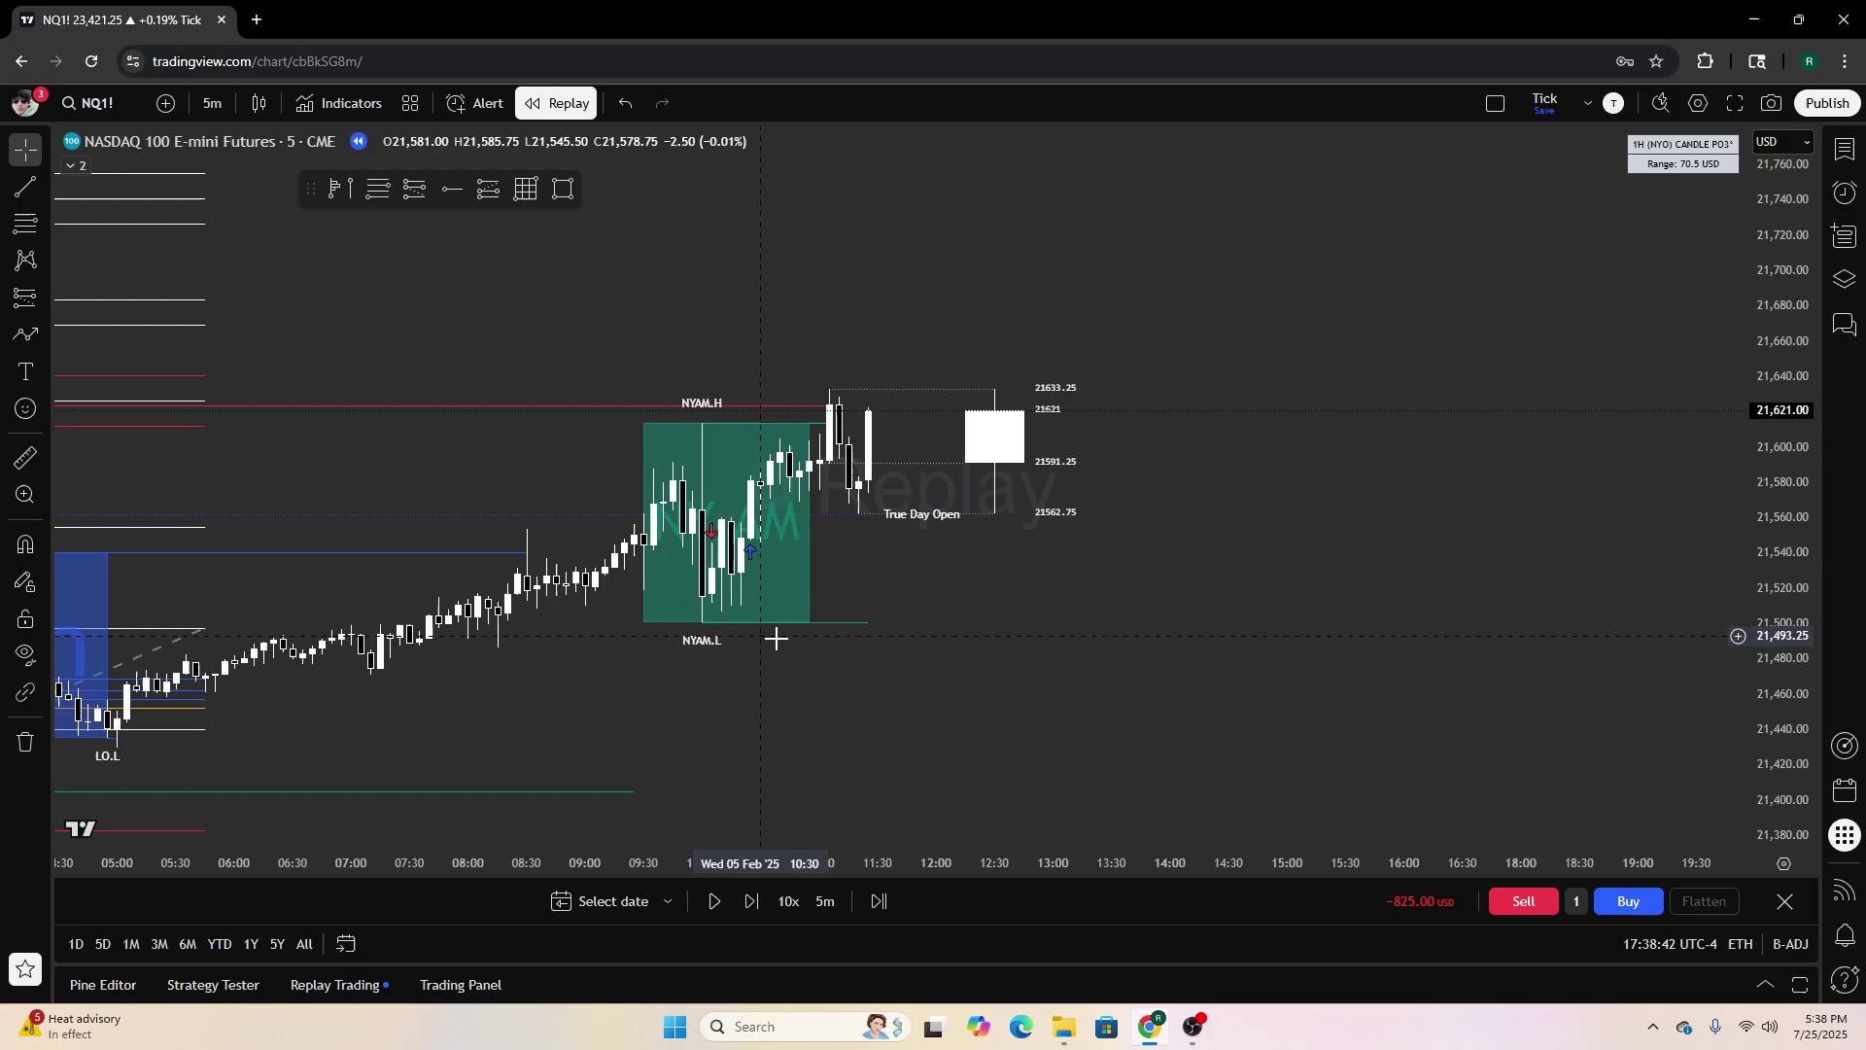
scroll(776, 638, "down", 1)
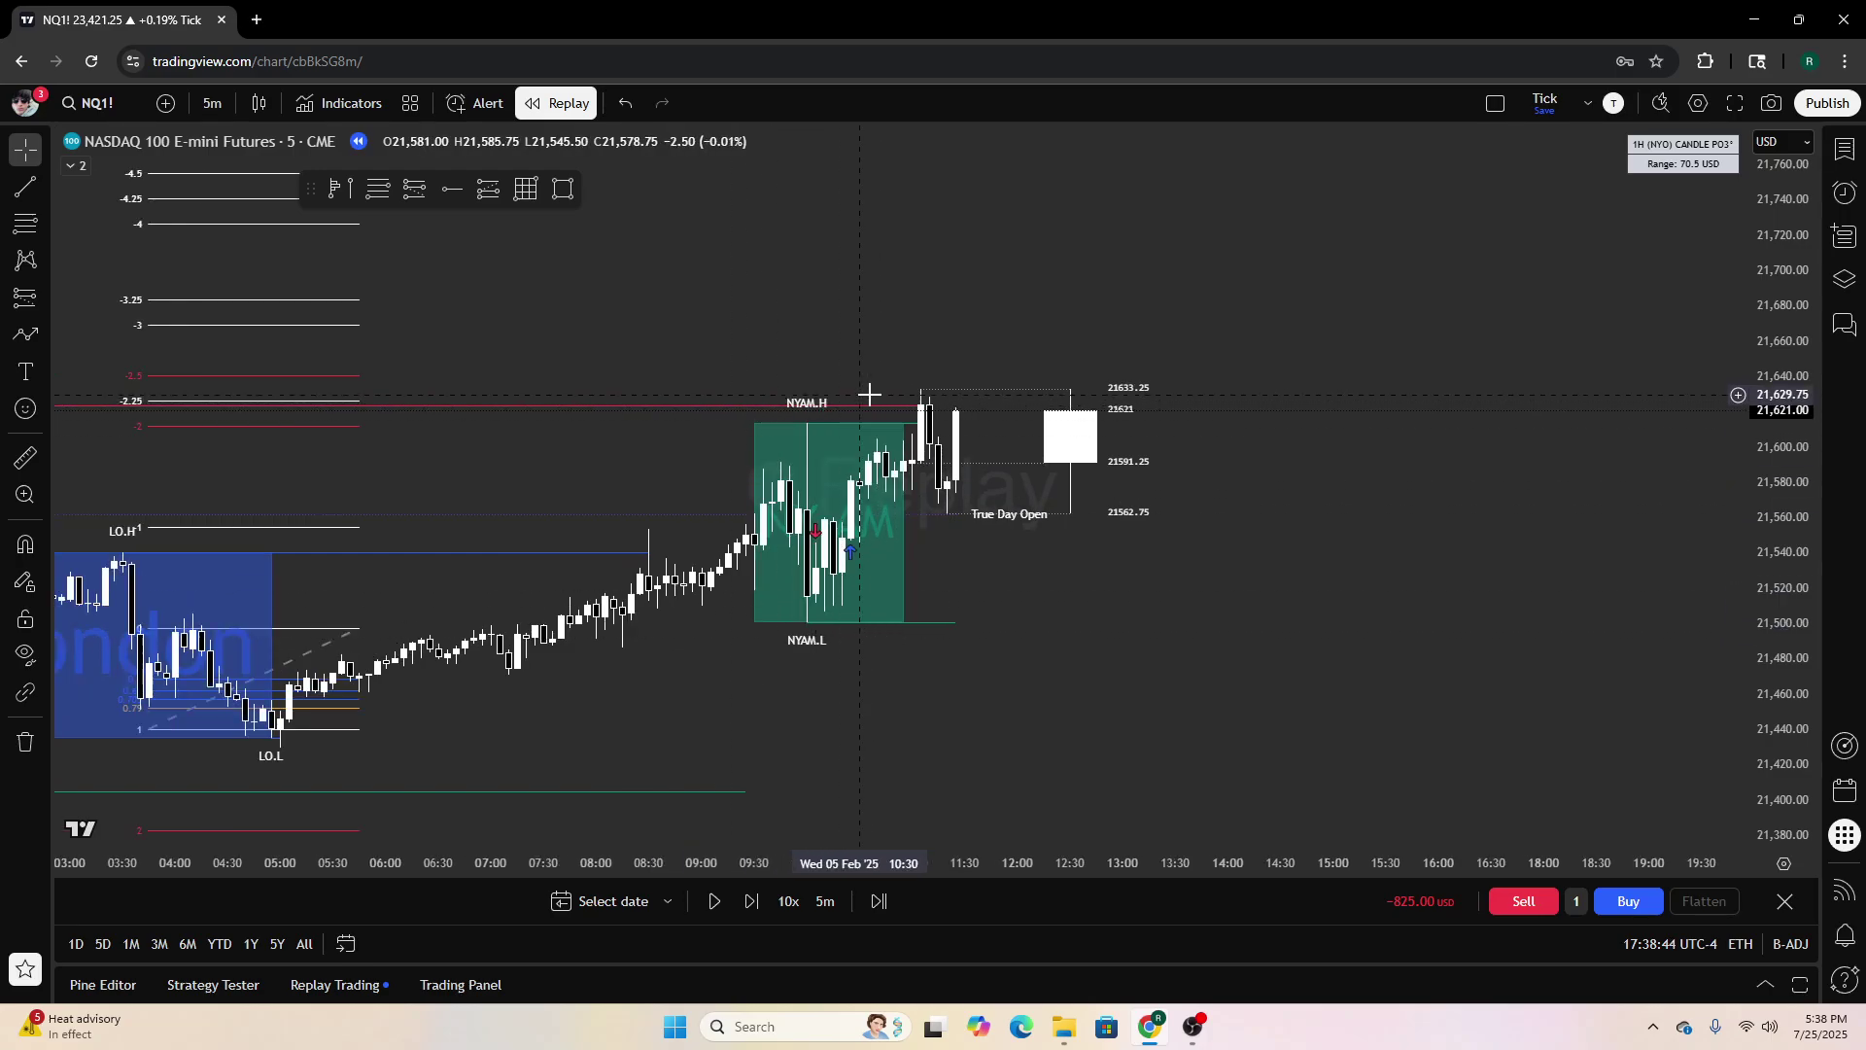
scroll(1011, 510, "down", 2)
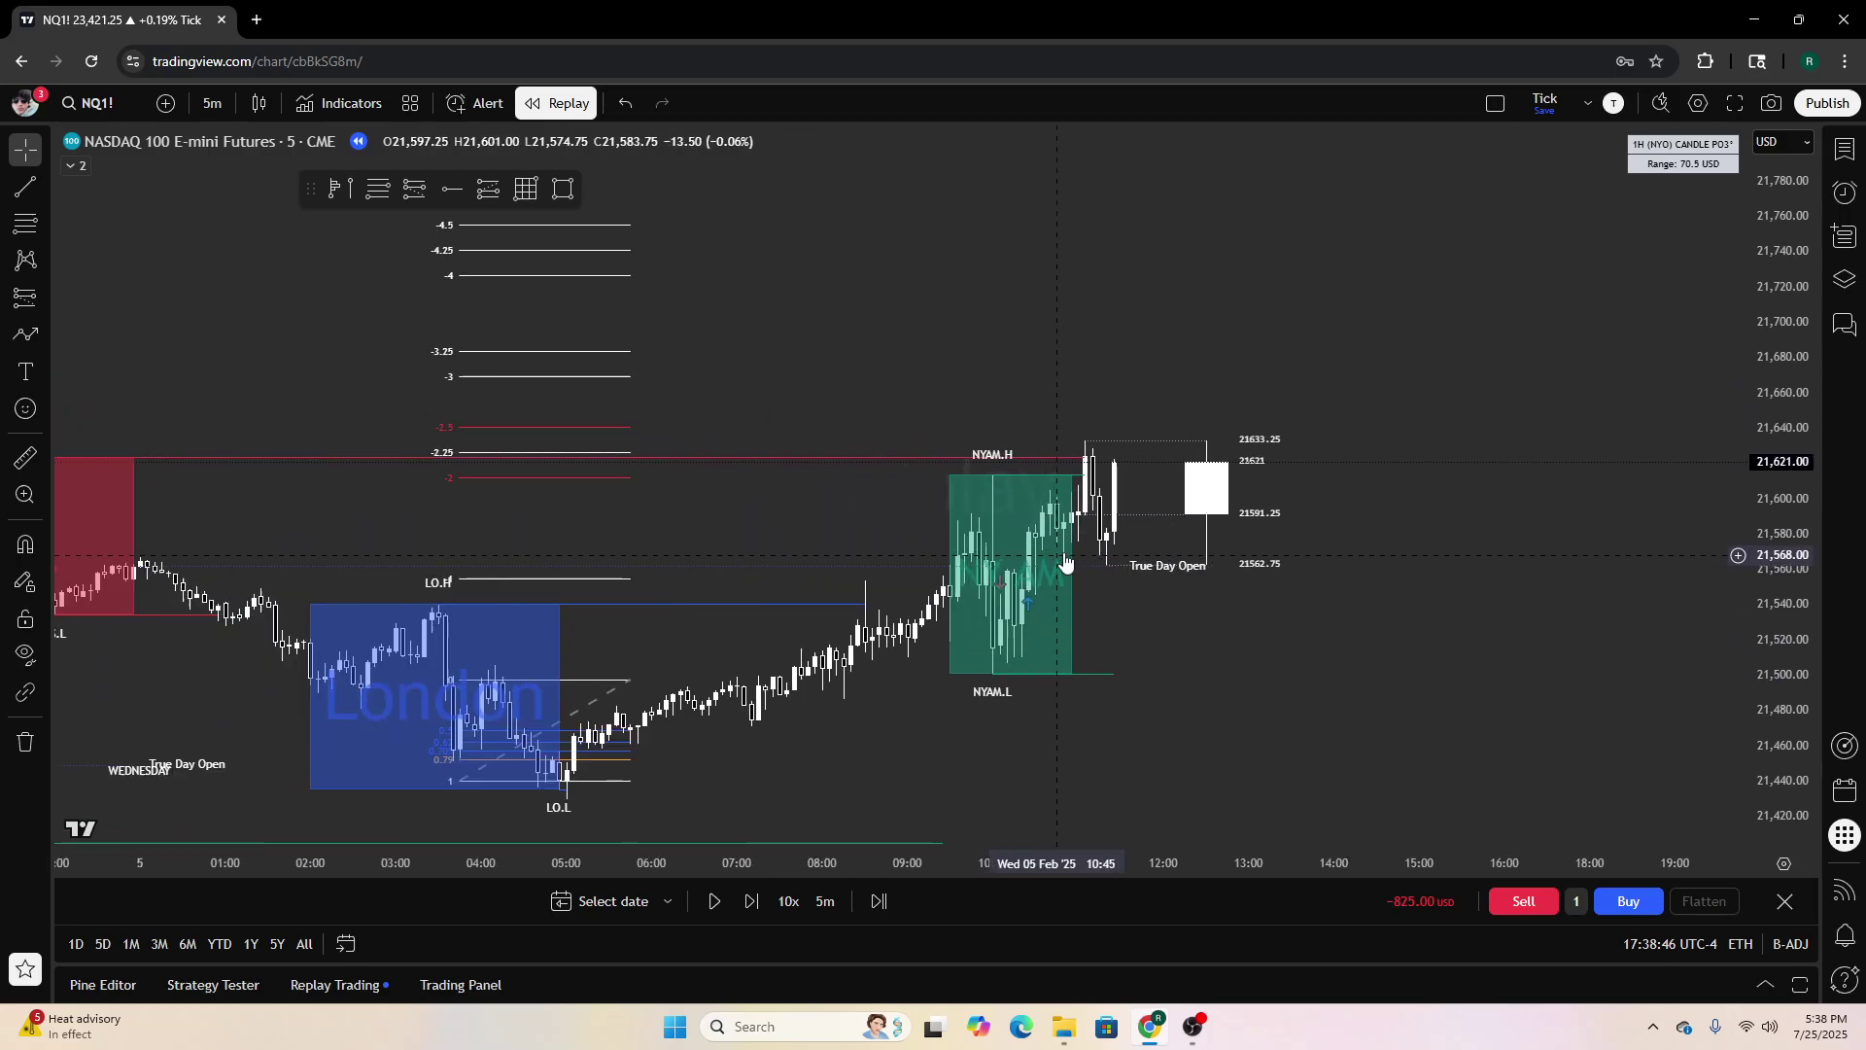
left_click_drag(1763, 457, 1765, 530)
left_click_drag(1435, 647, 1267, 628)
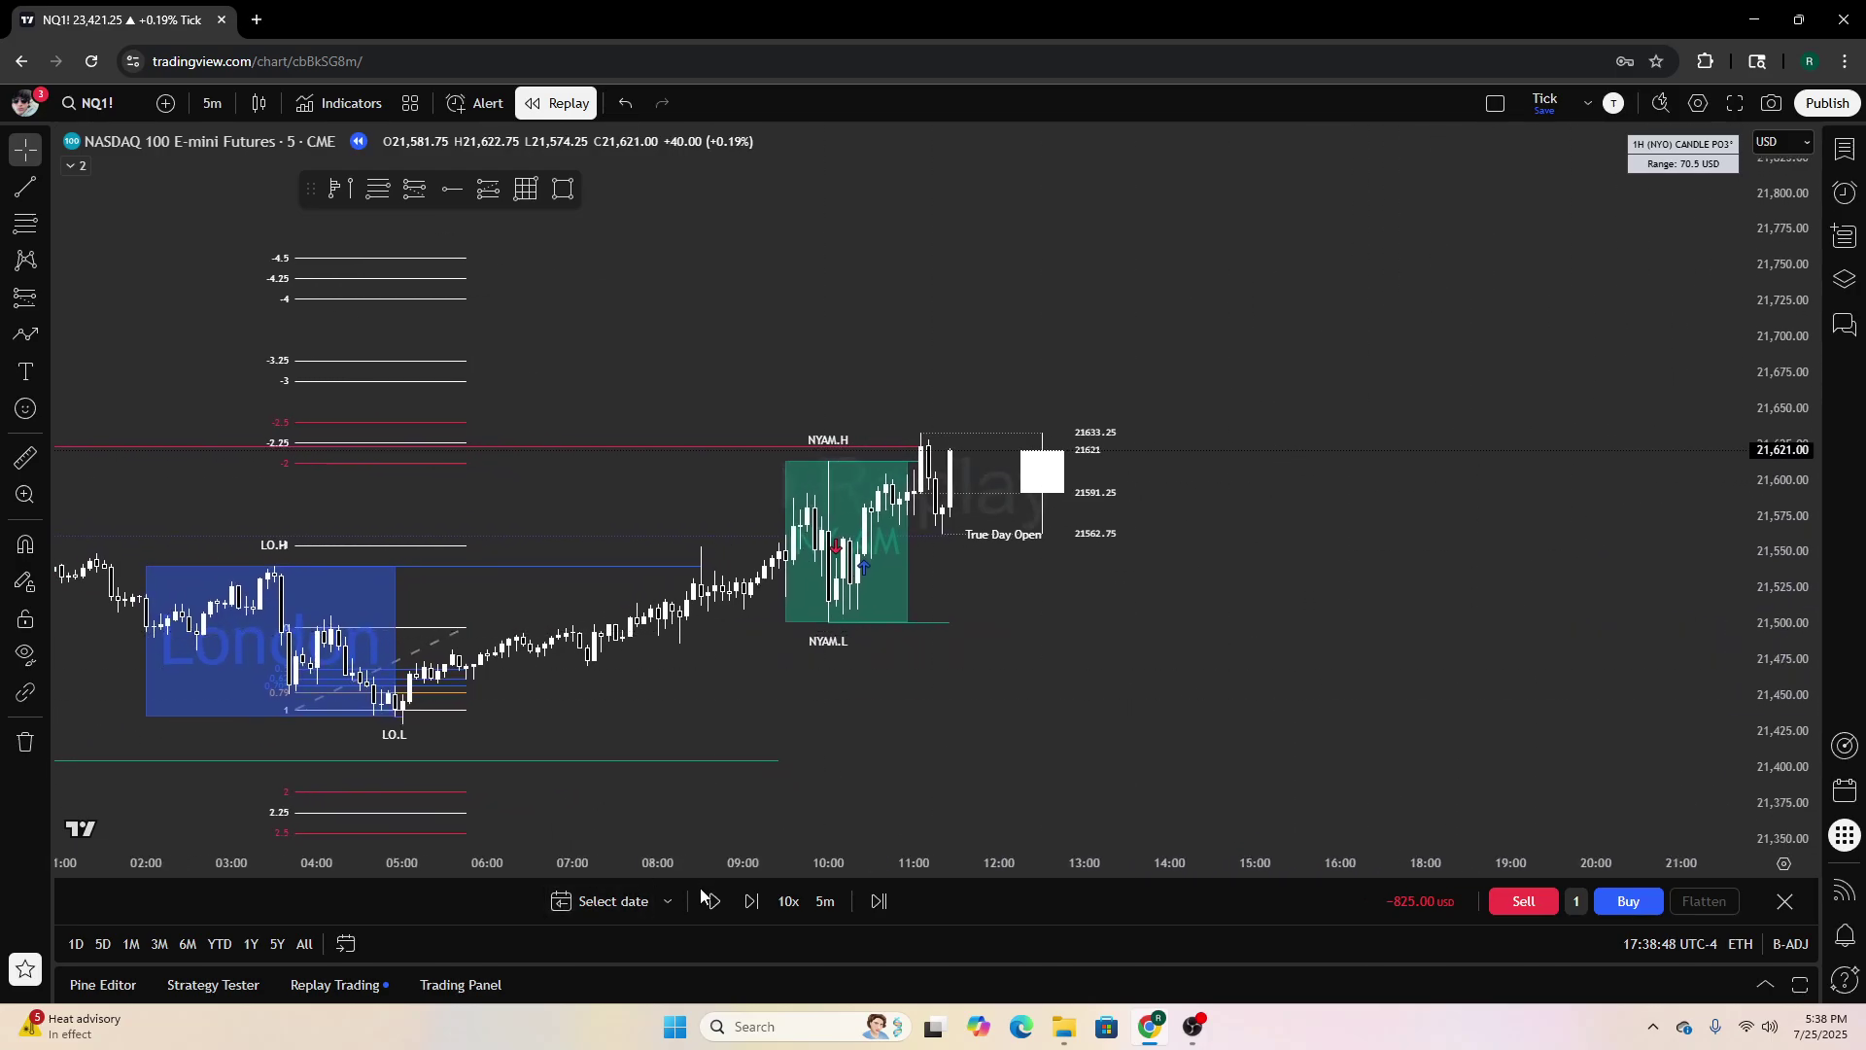
Advance the replay through the late-morning rally and into the NY Lunch session, up to about the 12:40 candle
left_click(714, 900)
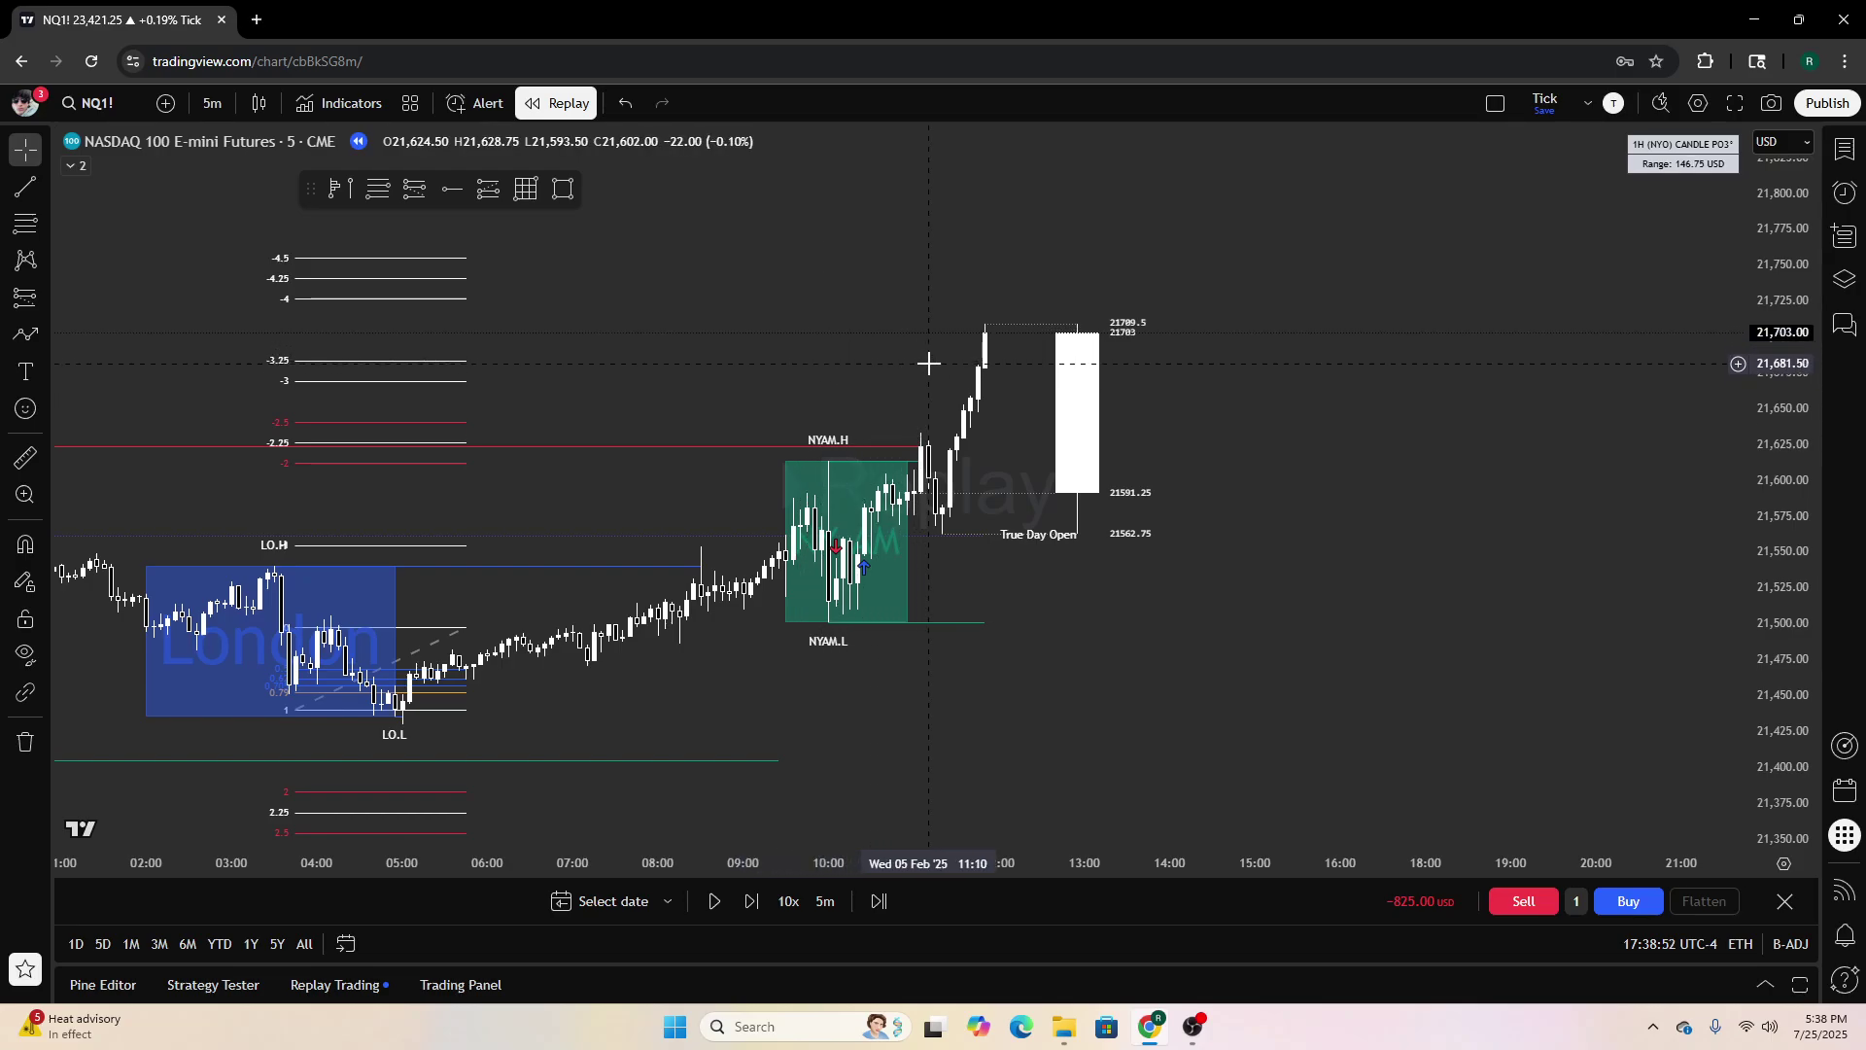
left_click_drag(1123, 447, 1140, 507)
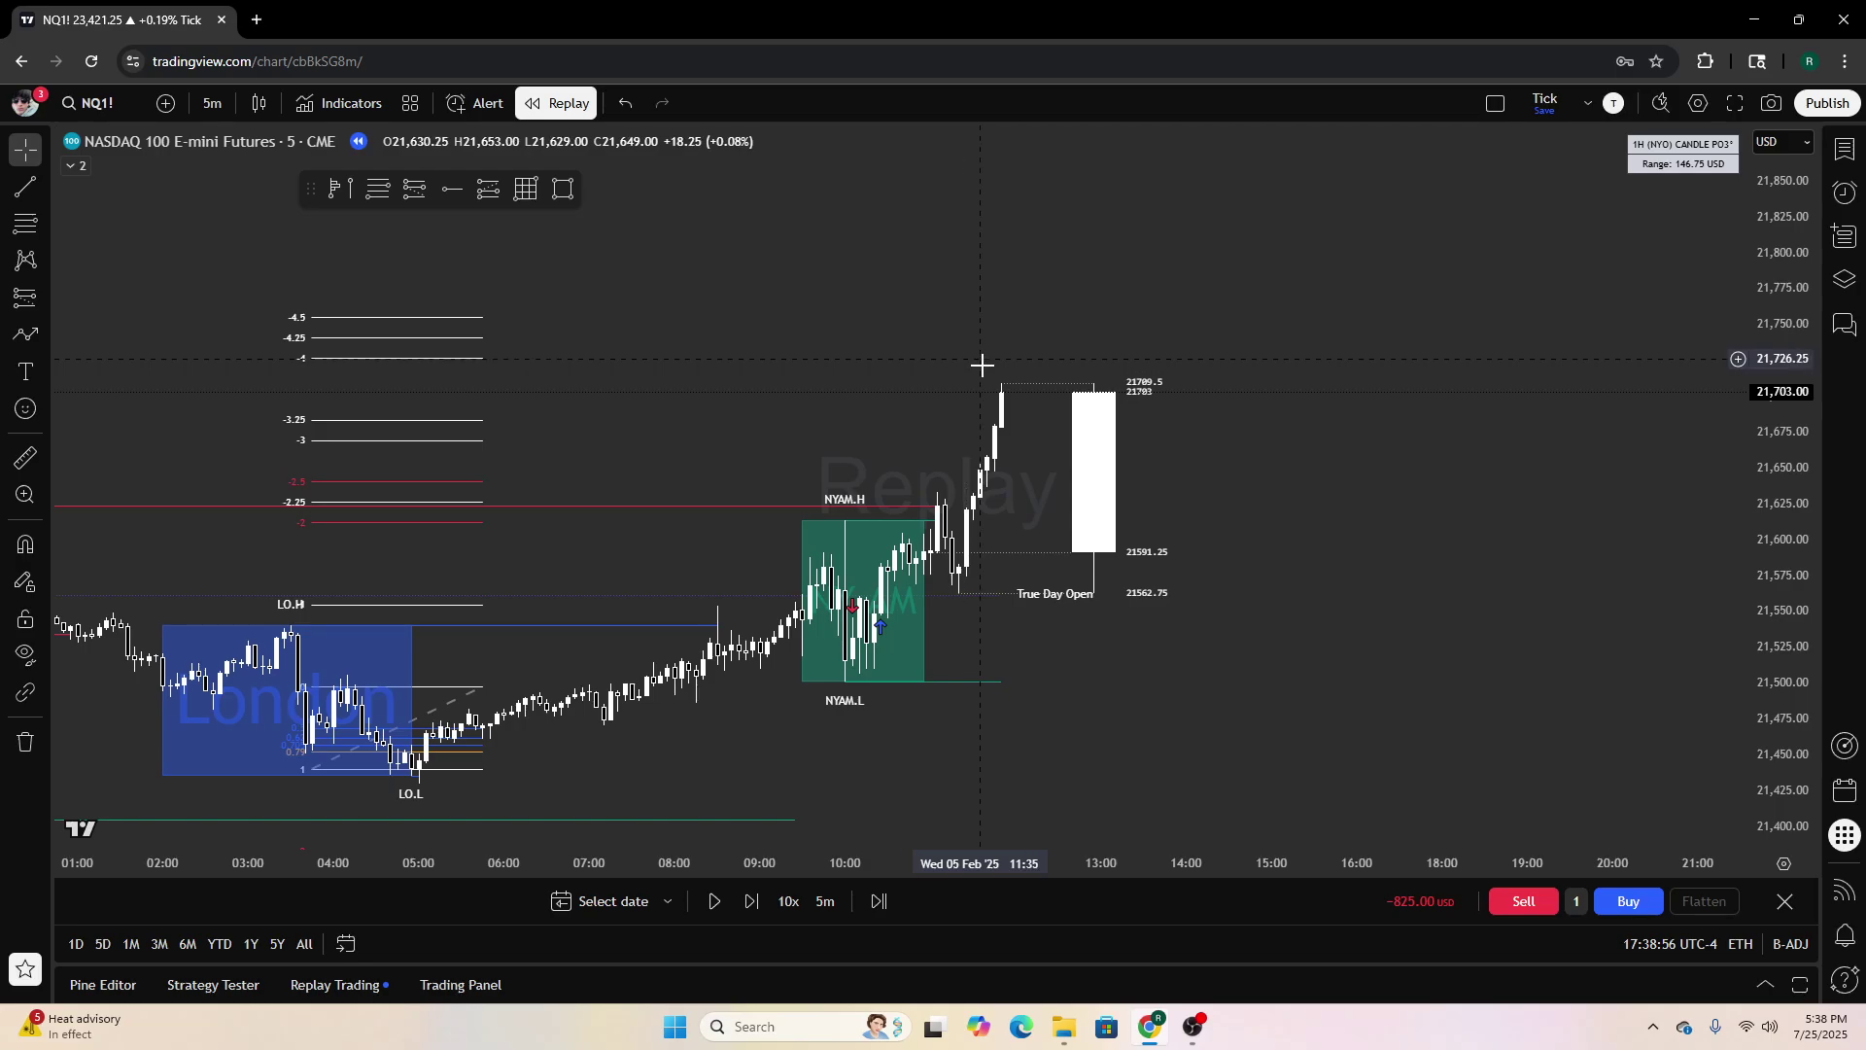
left_click(741, 902)
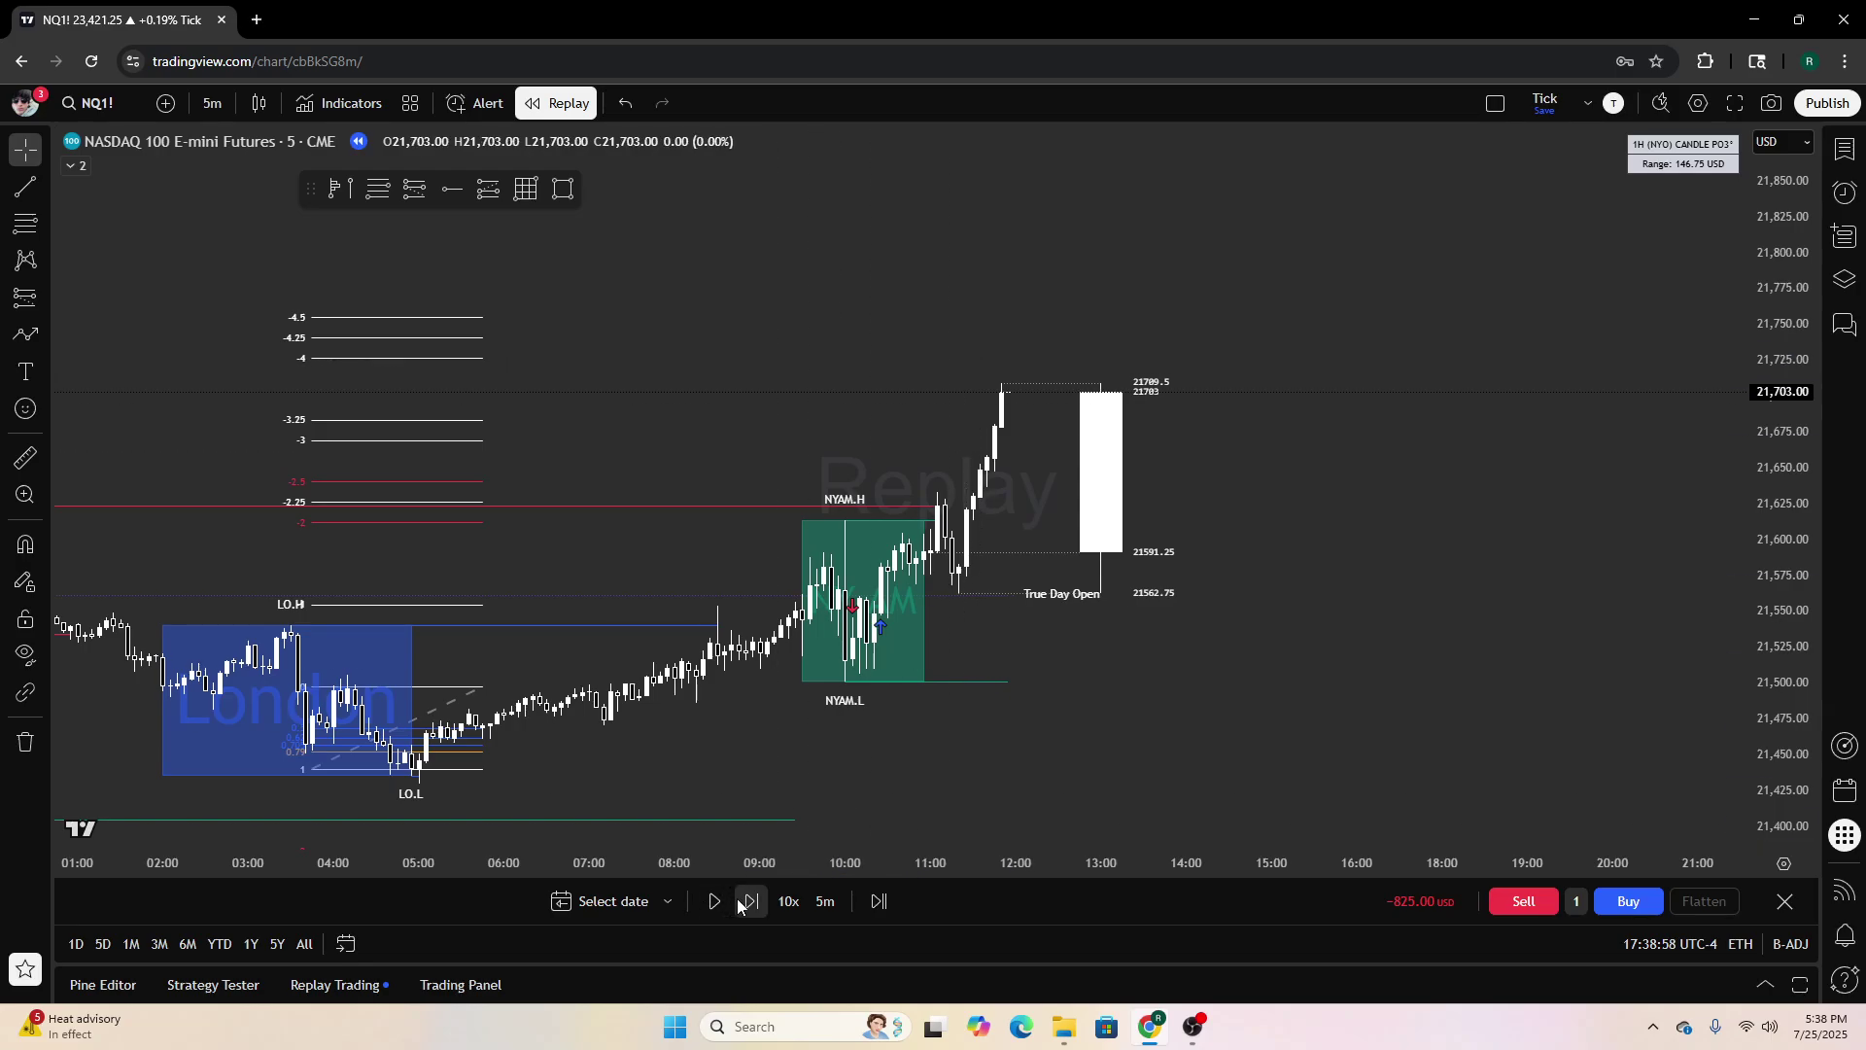
left_click(741, 902)
left_click(741, 902)
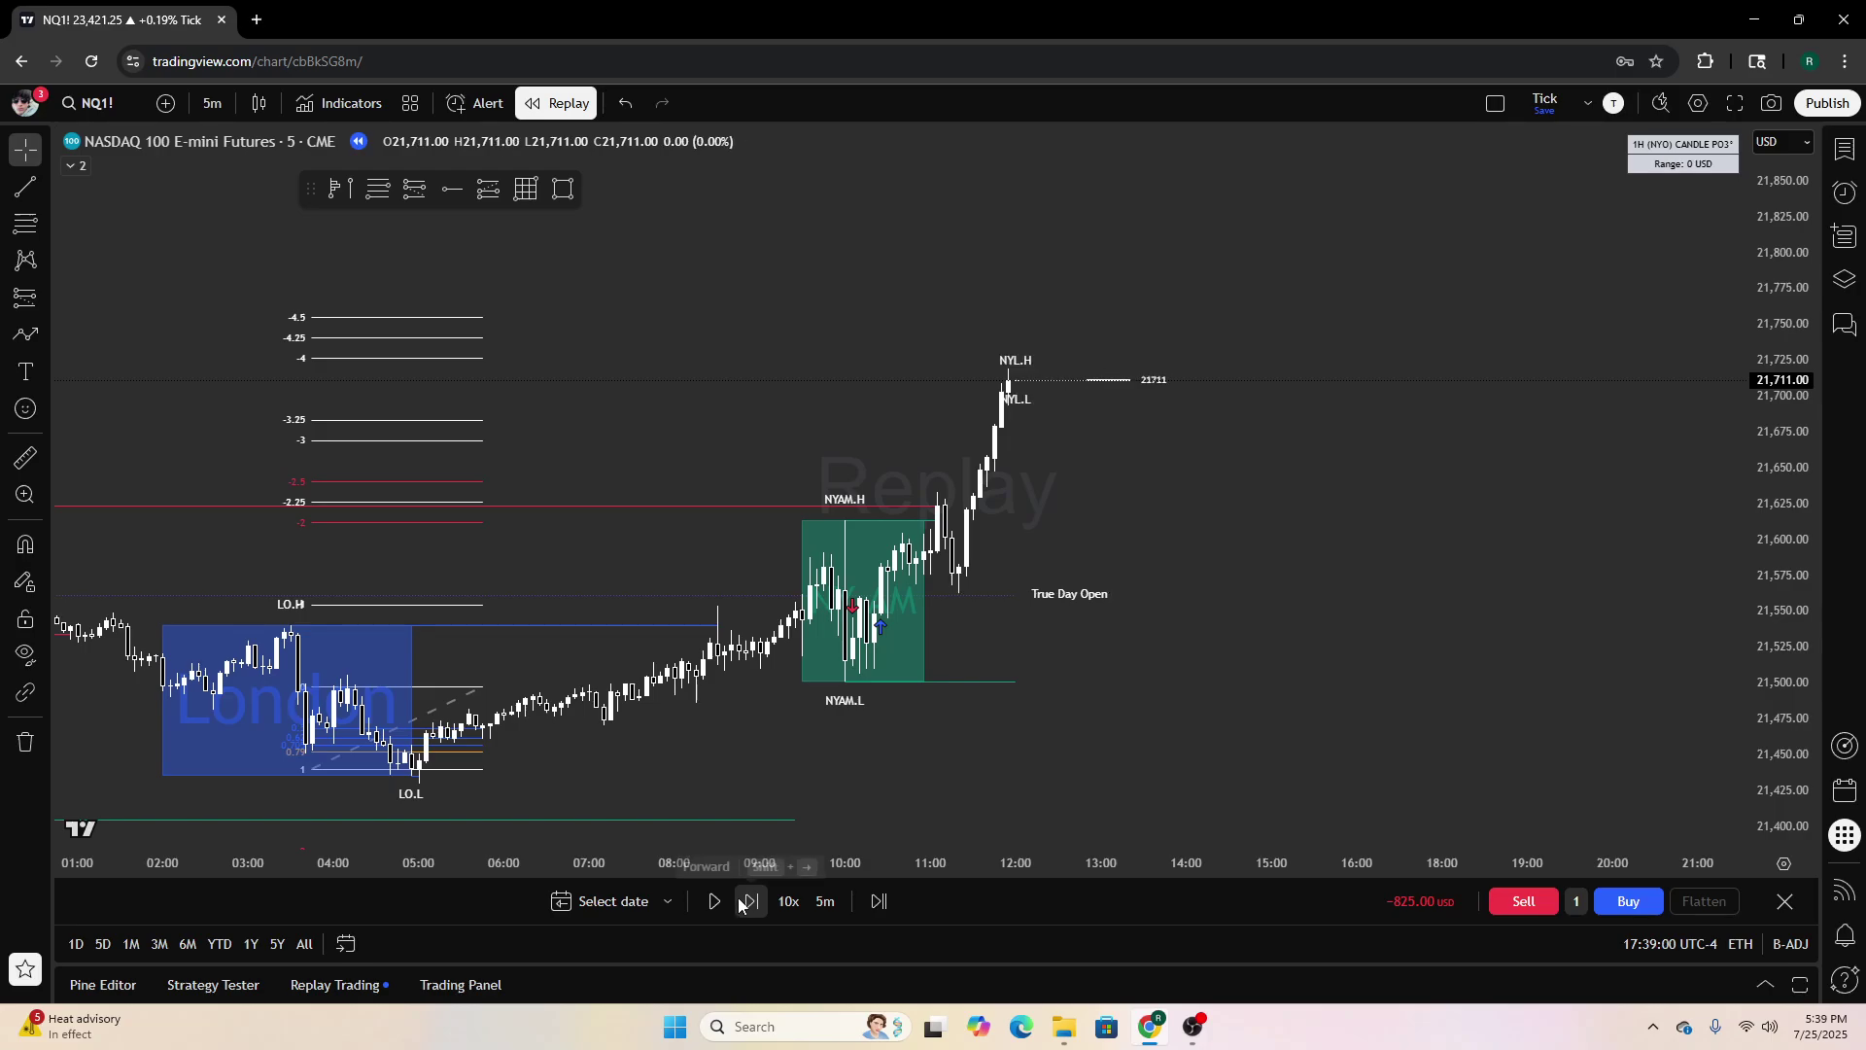
left_click(741, 902)
left_click(740, 902)
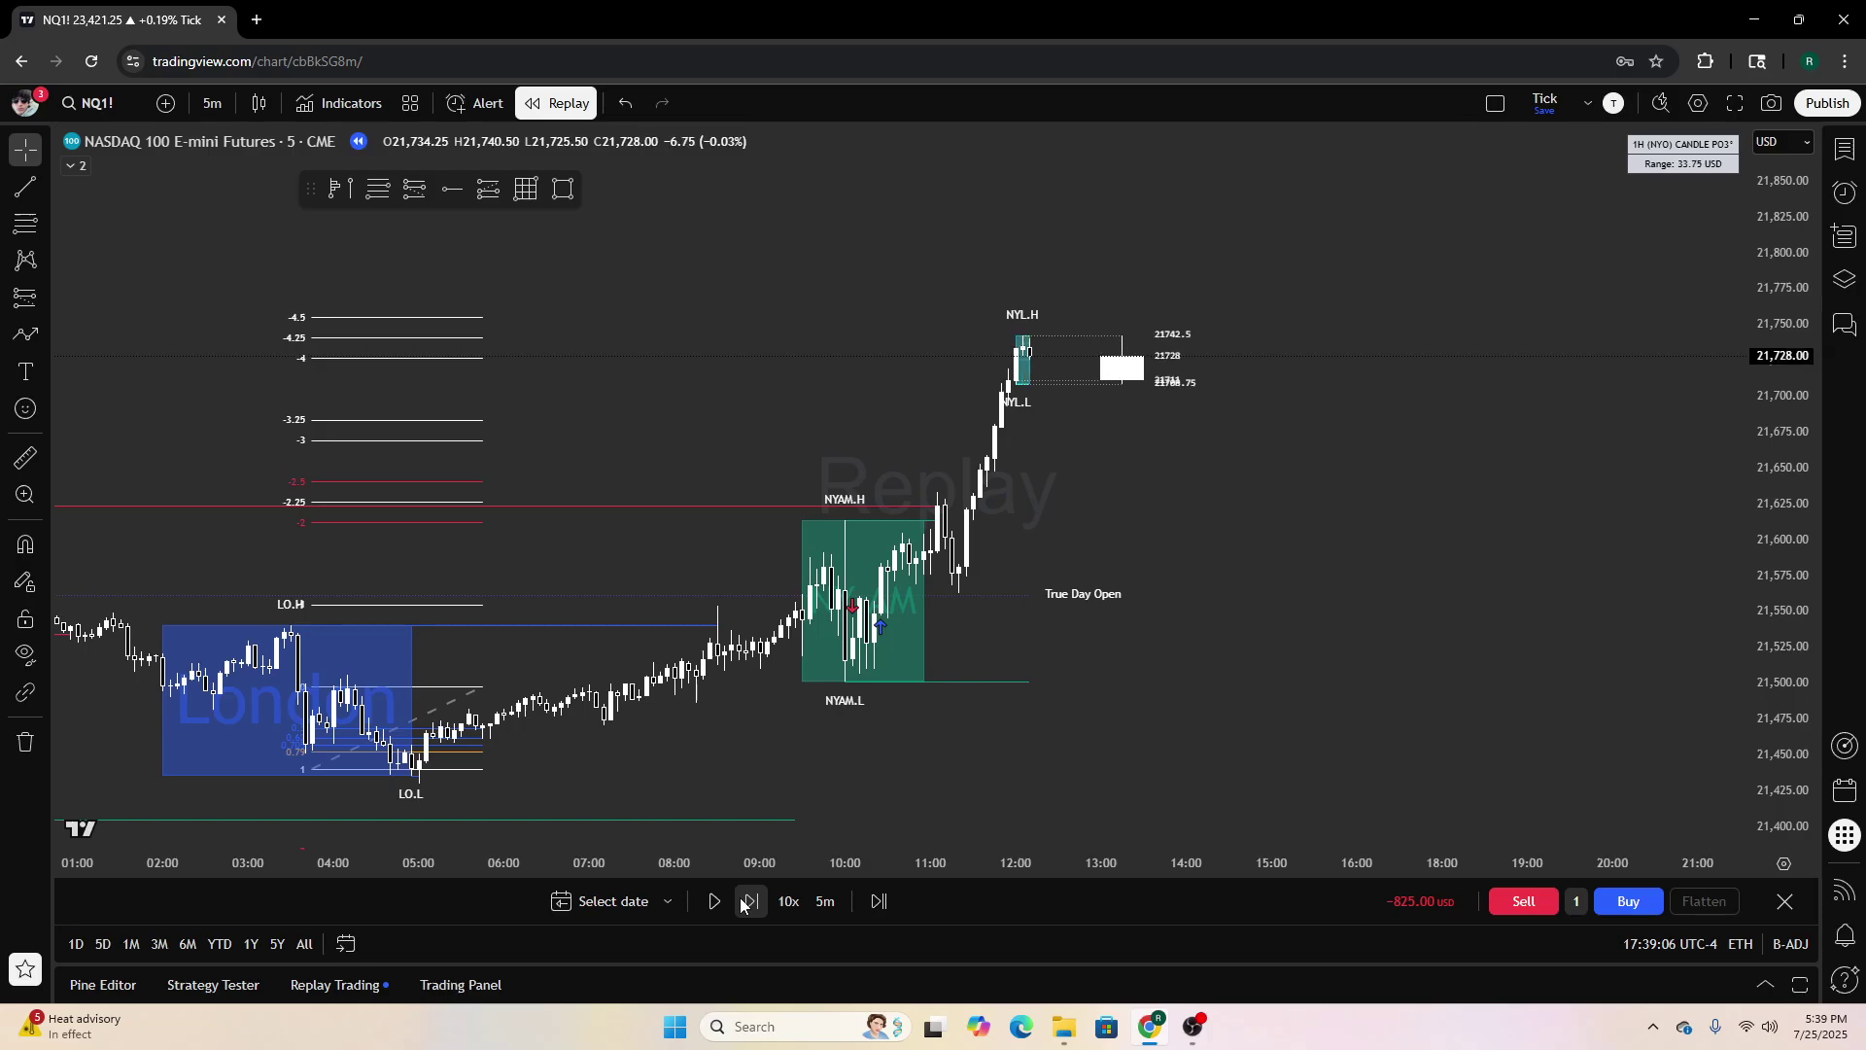
left_click(740, 902)
left_click(741, 902)
left_click(741, 902)
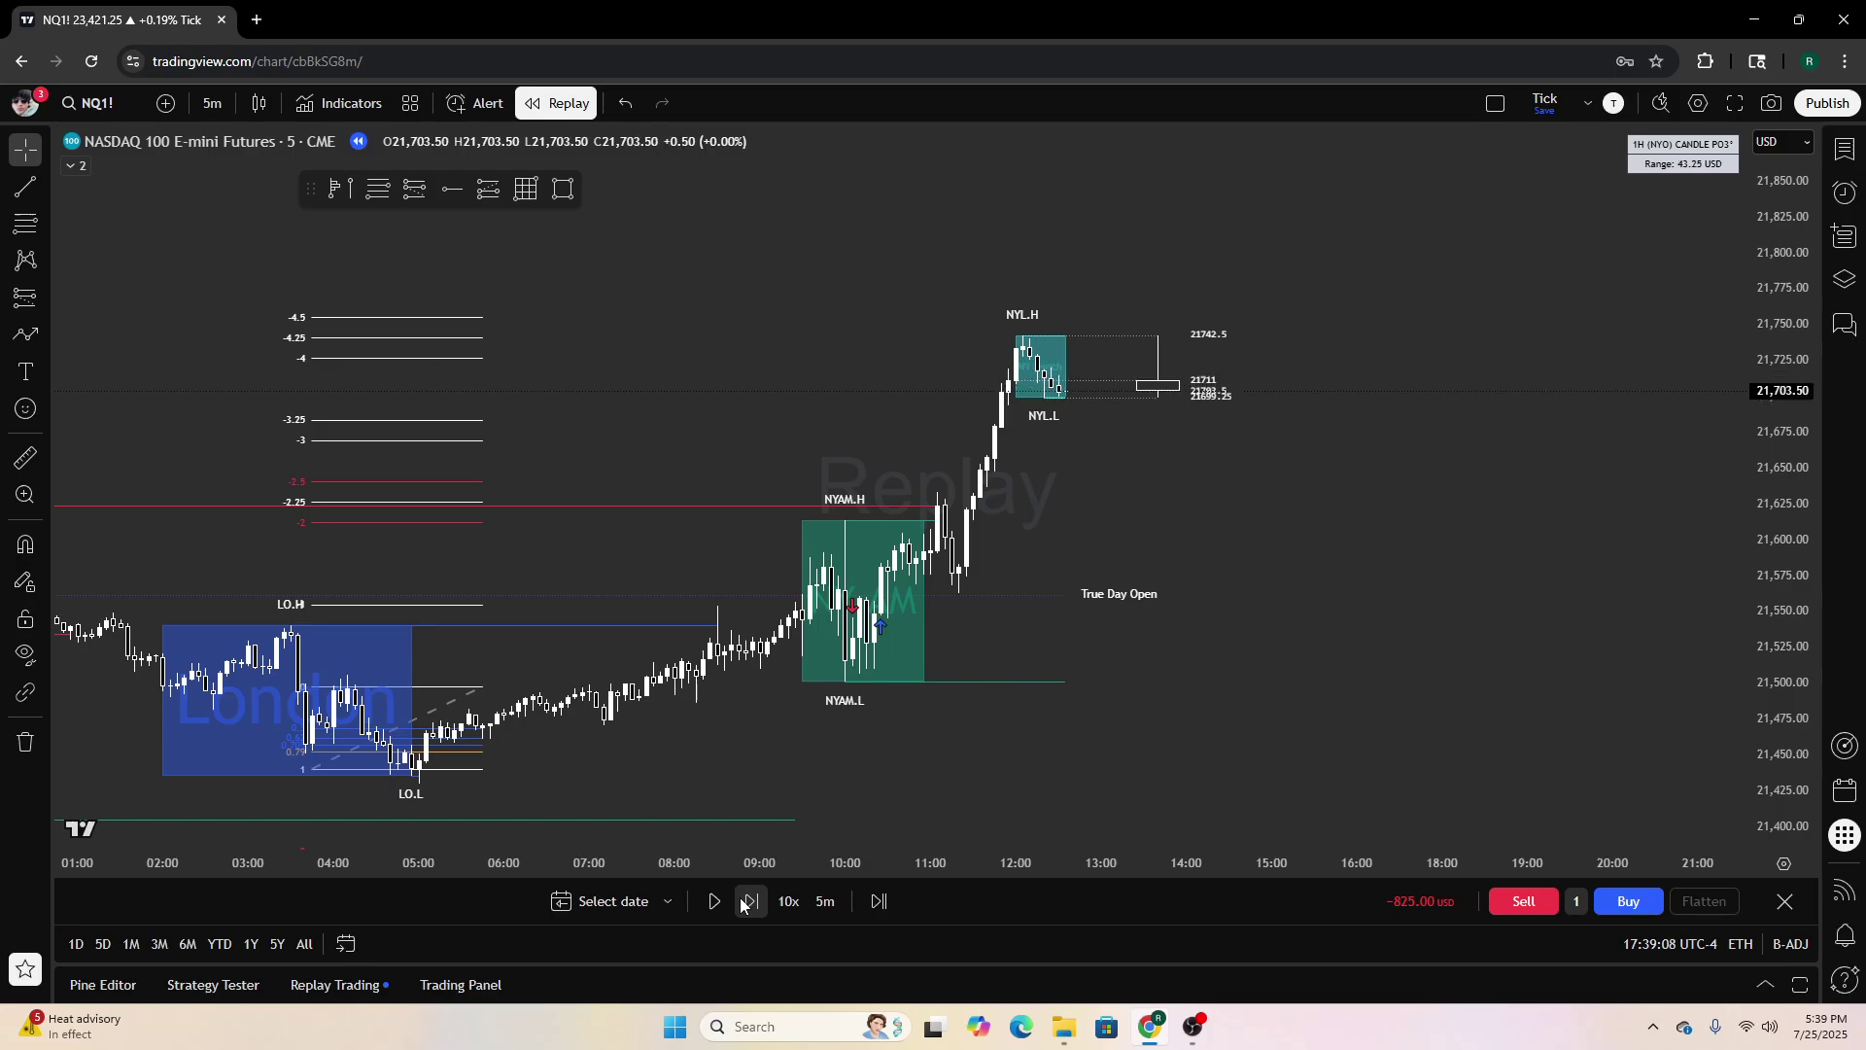
left_click(741, 902)
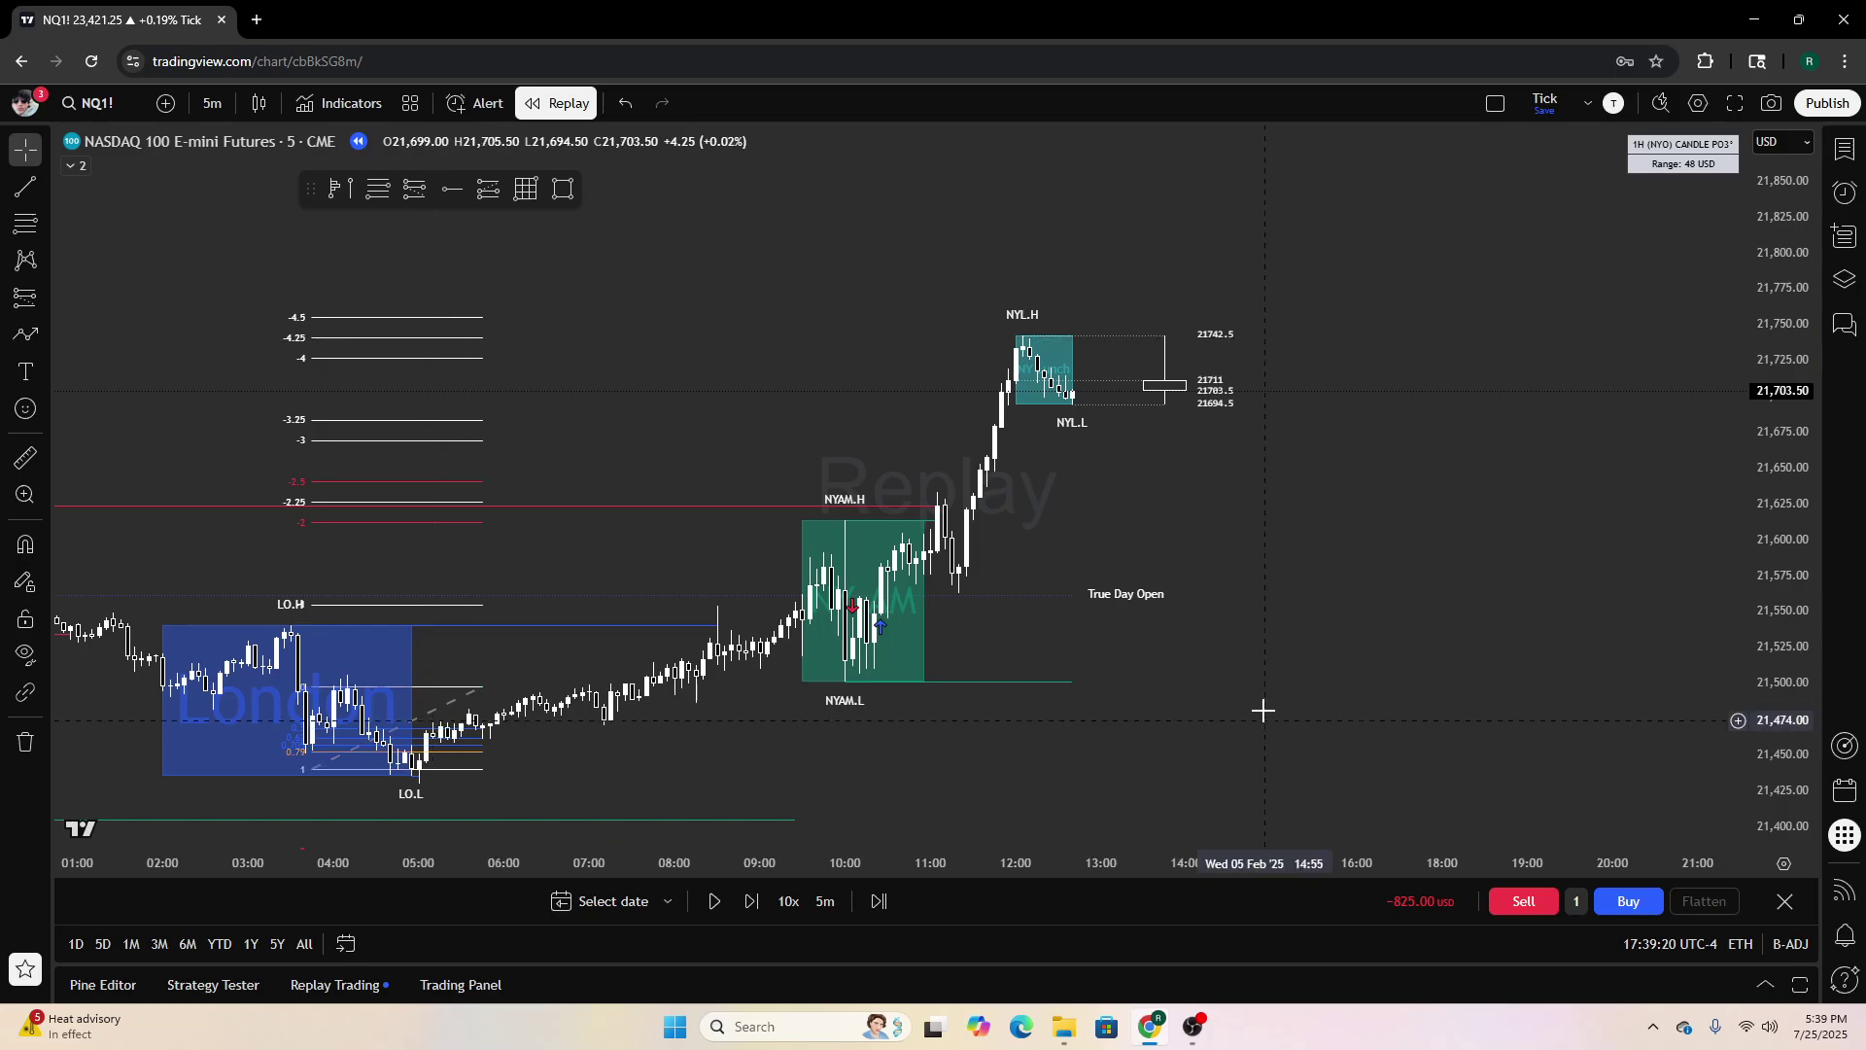
Draw a Fib retracement over the pullback just after the NY AM session, from 21,573.75 up to about 21,625
scroll(1150, 654, "up", 3)
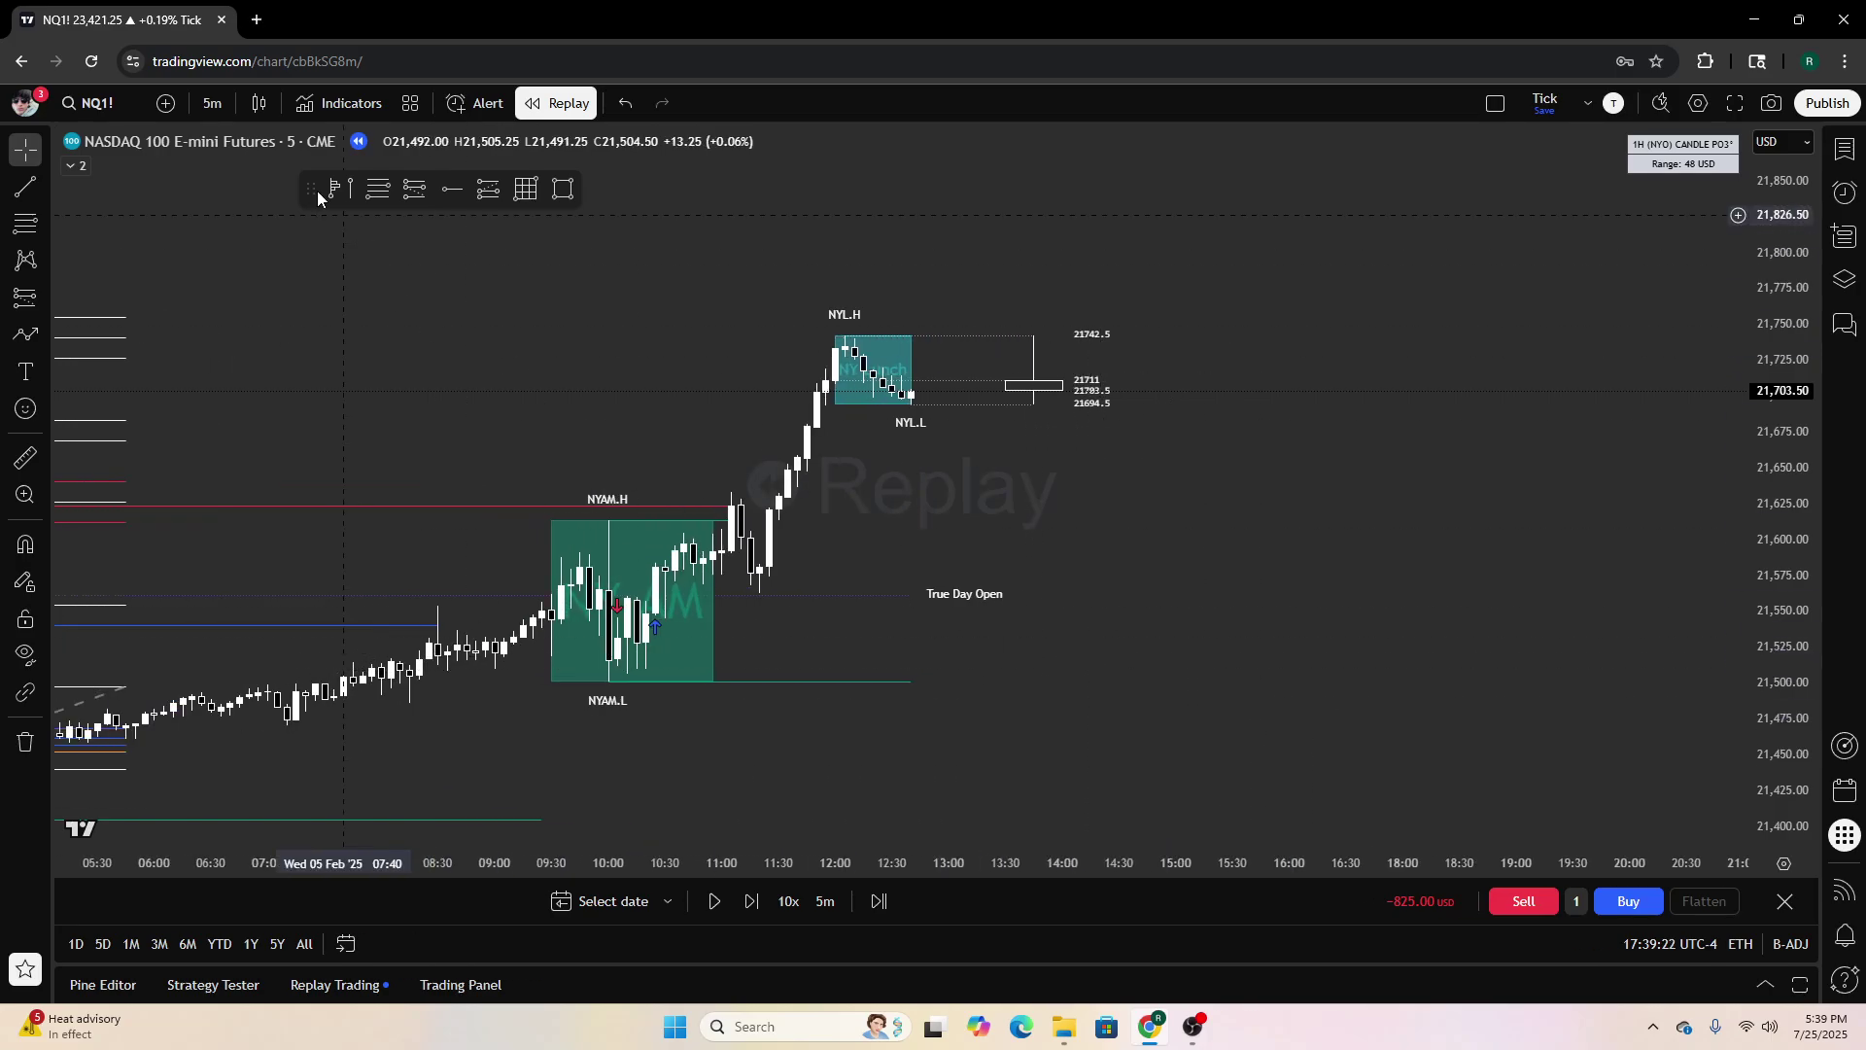
left_click(375, 194)
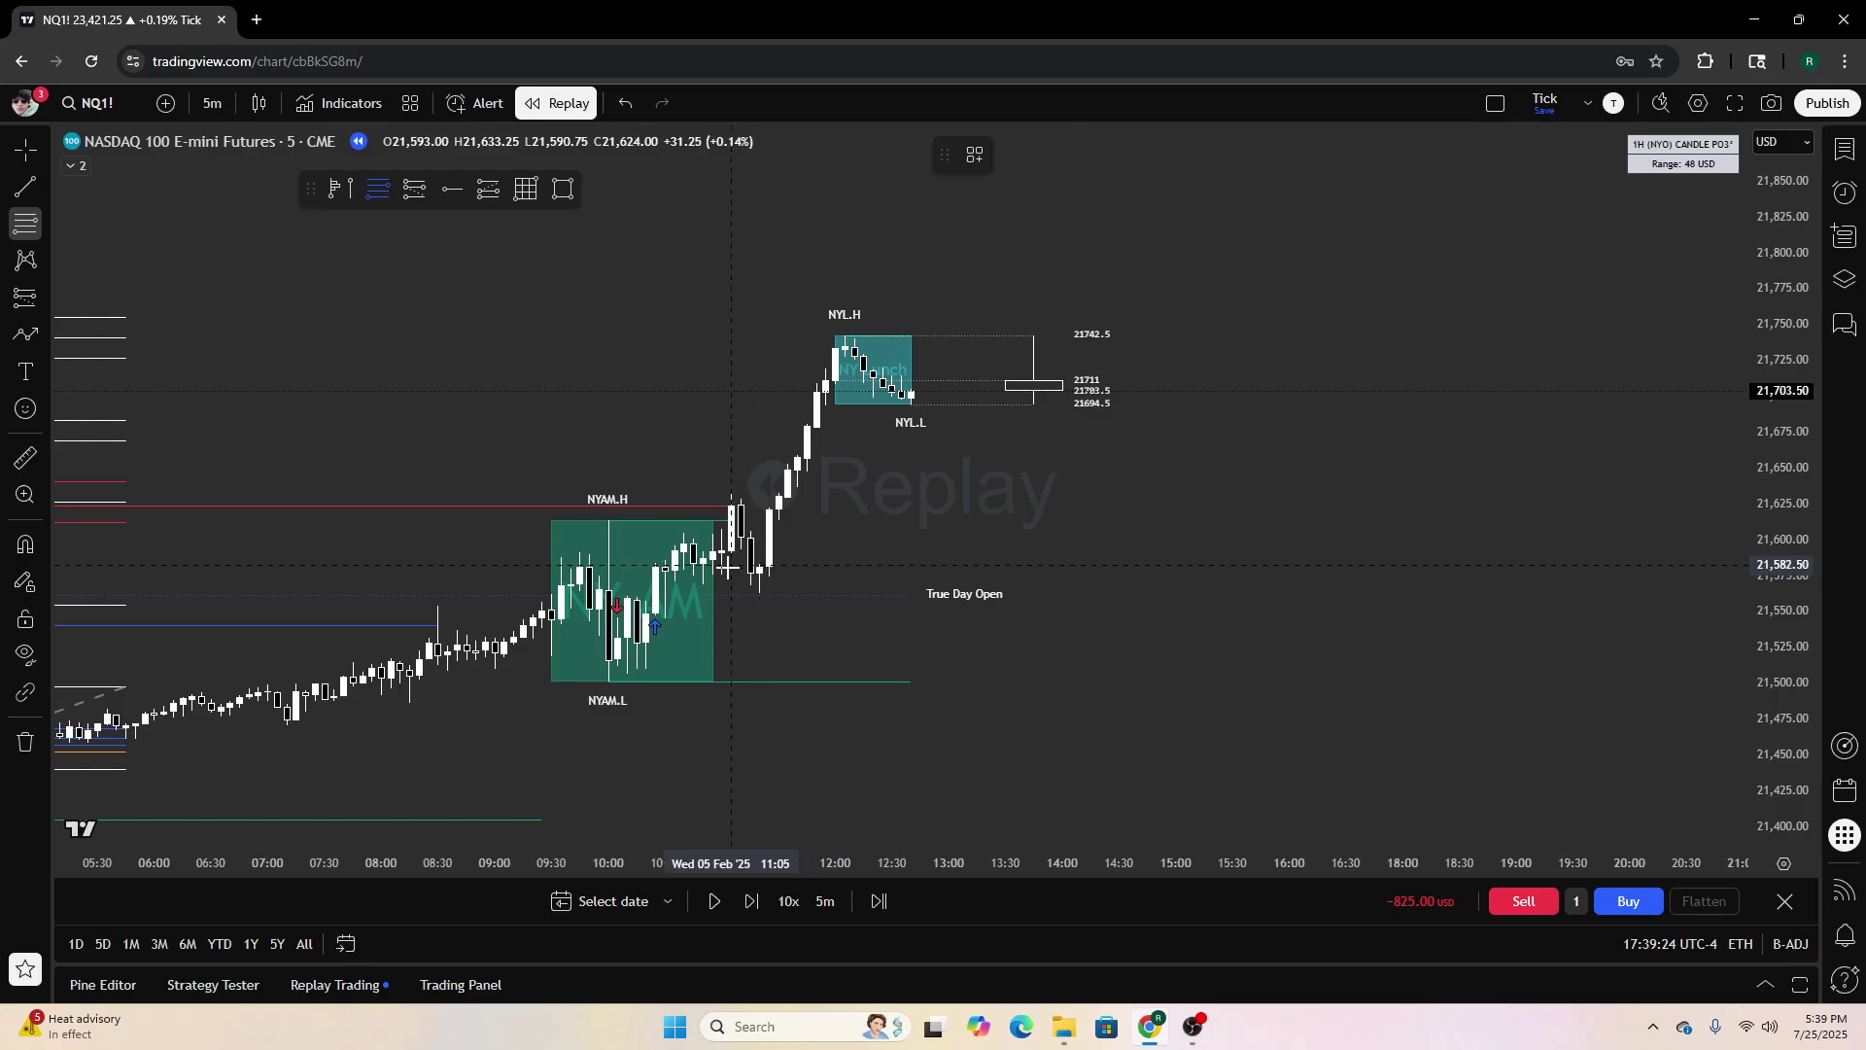
left_click(730, 577)
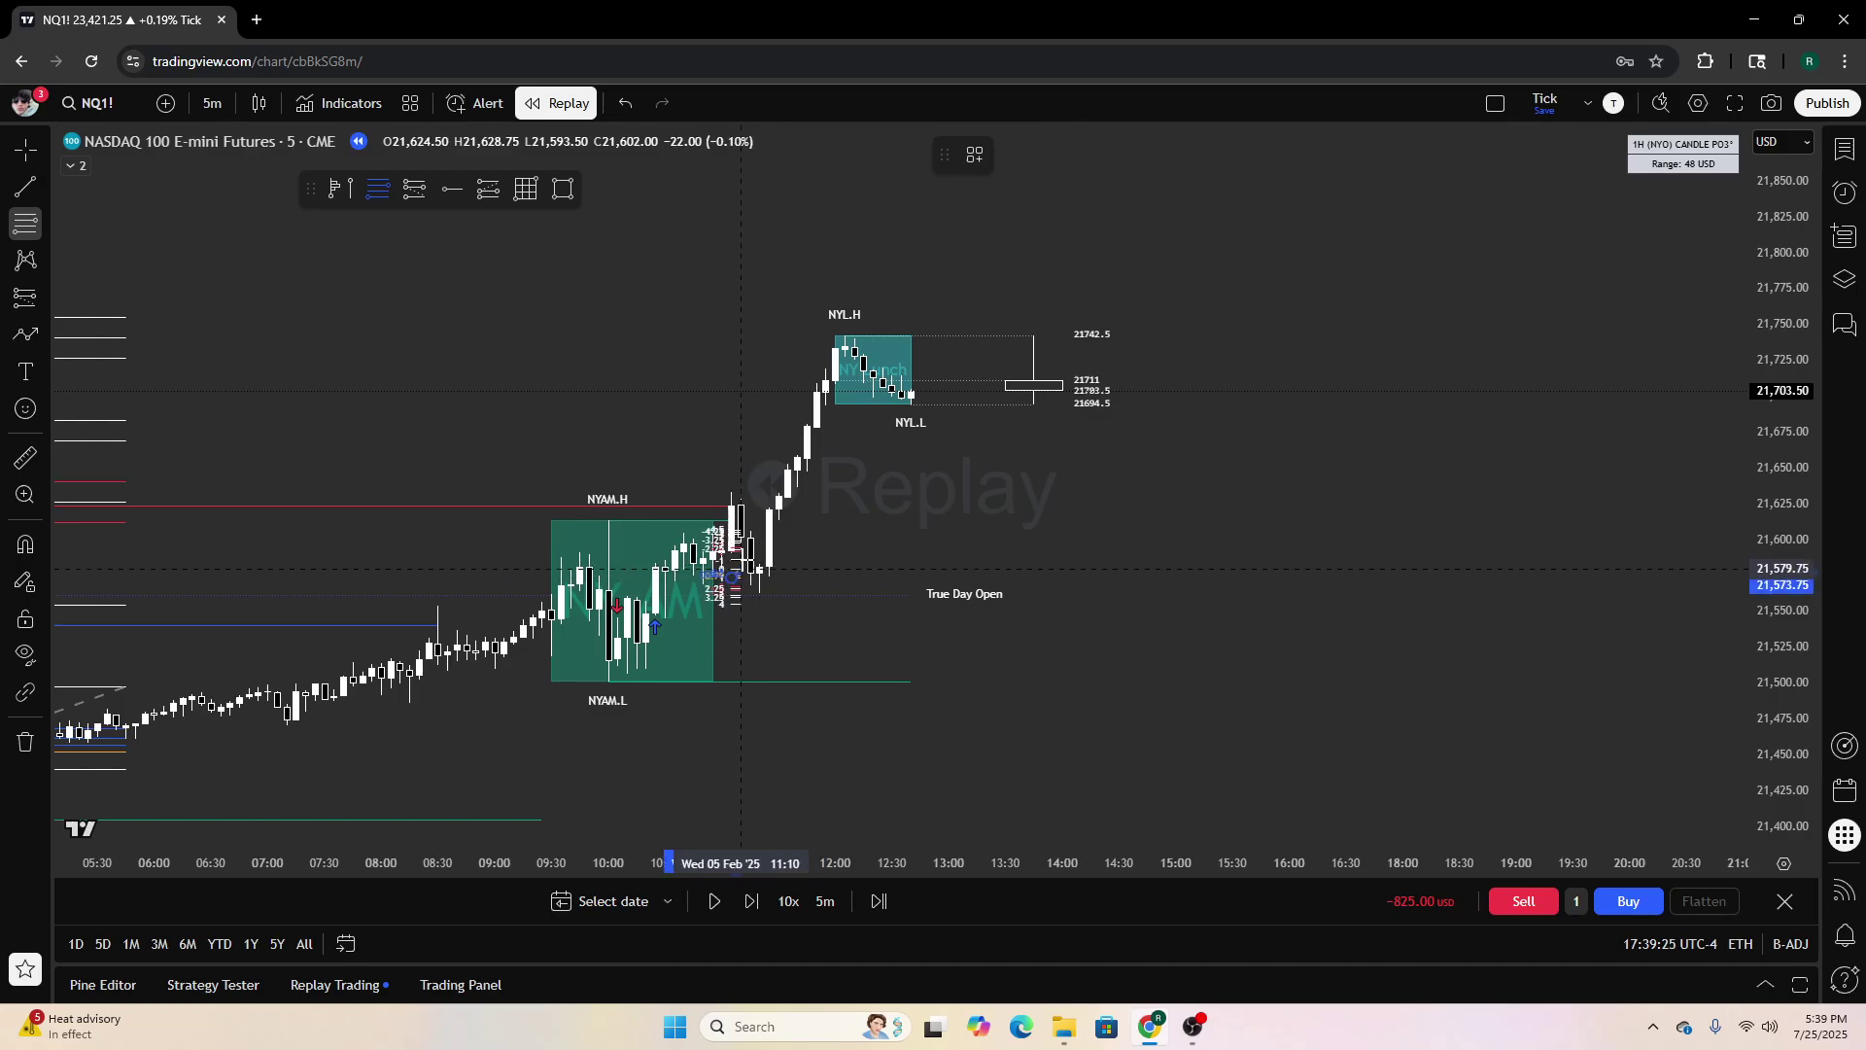
left_click(769, 502)
left_click_drag(991, 521, 1161, 541)
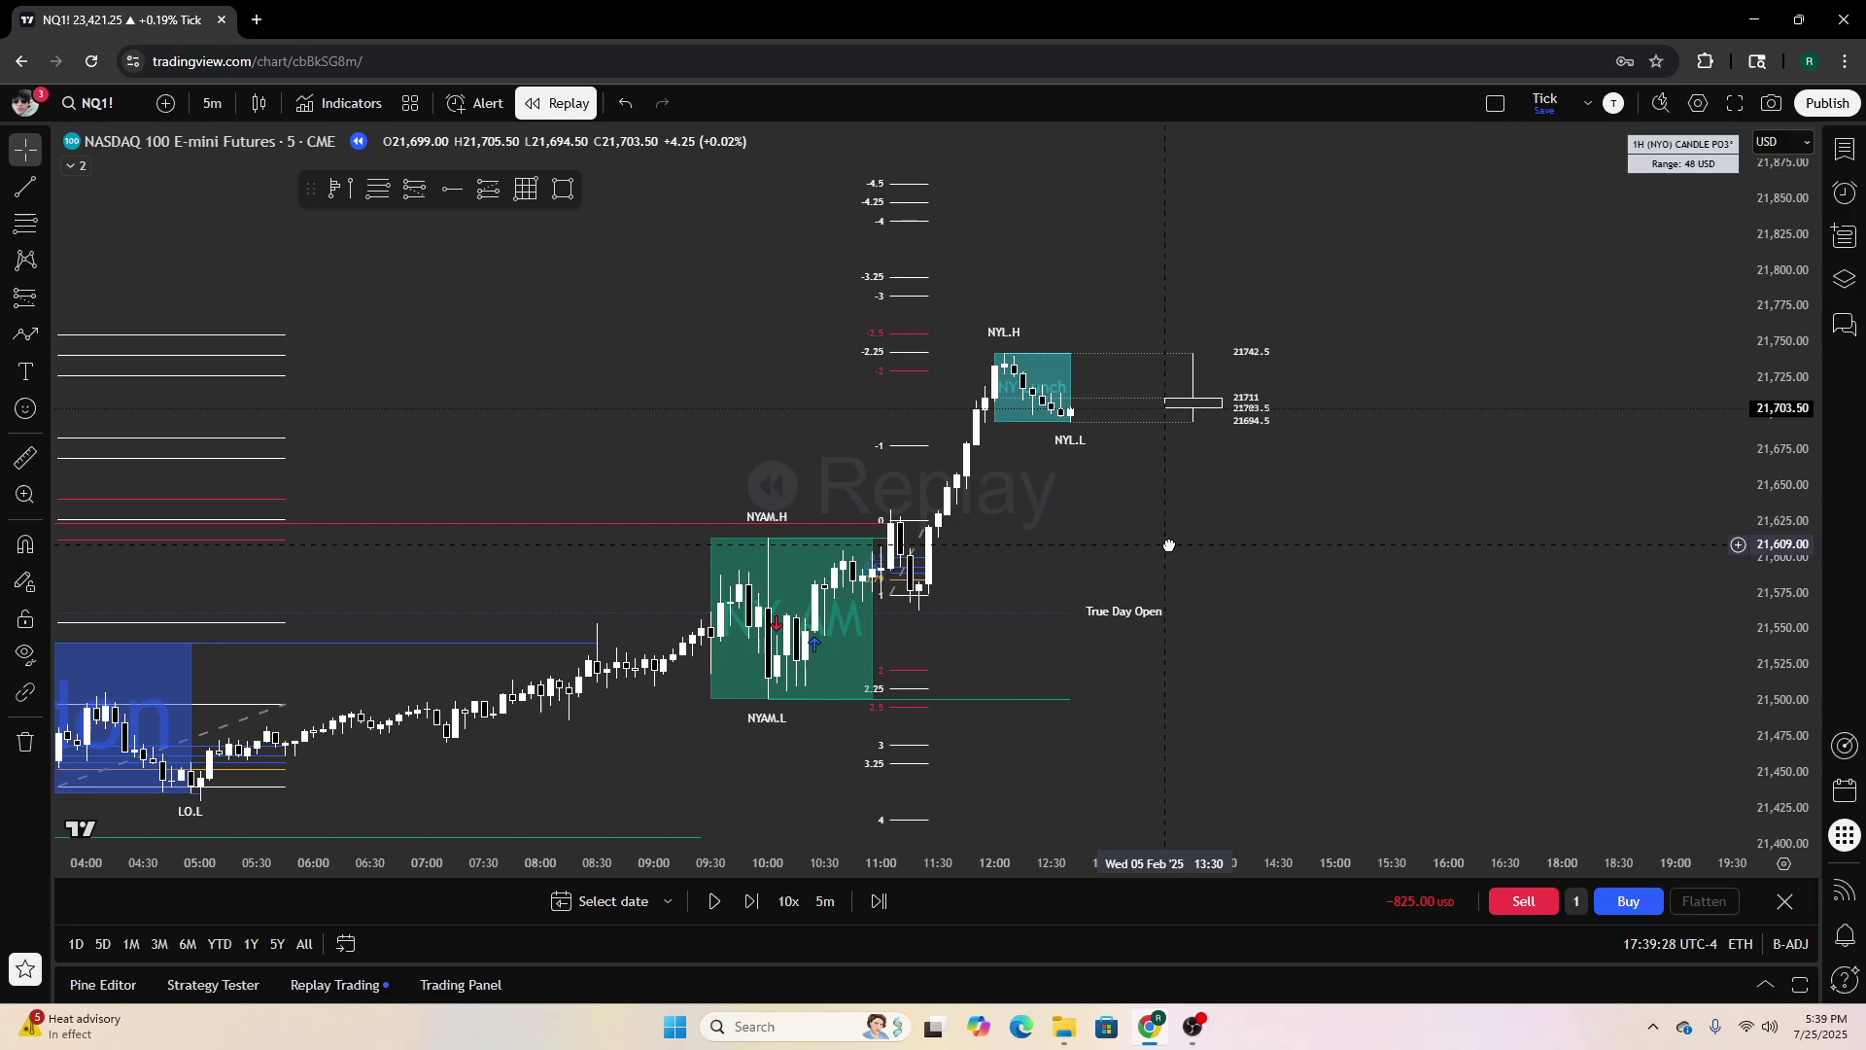
left_click_drag(919, 551, 1042, 549)
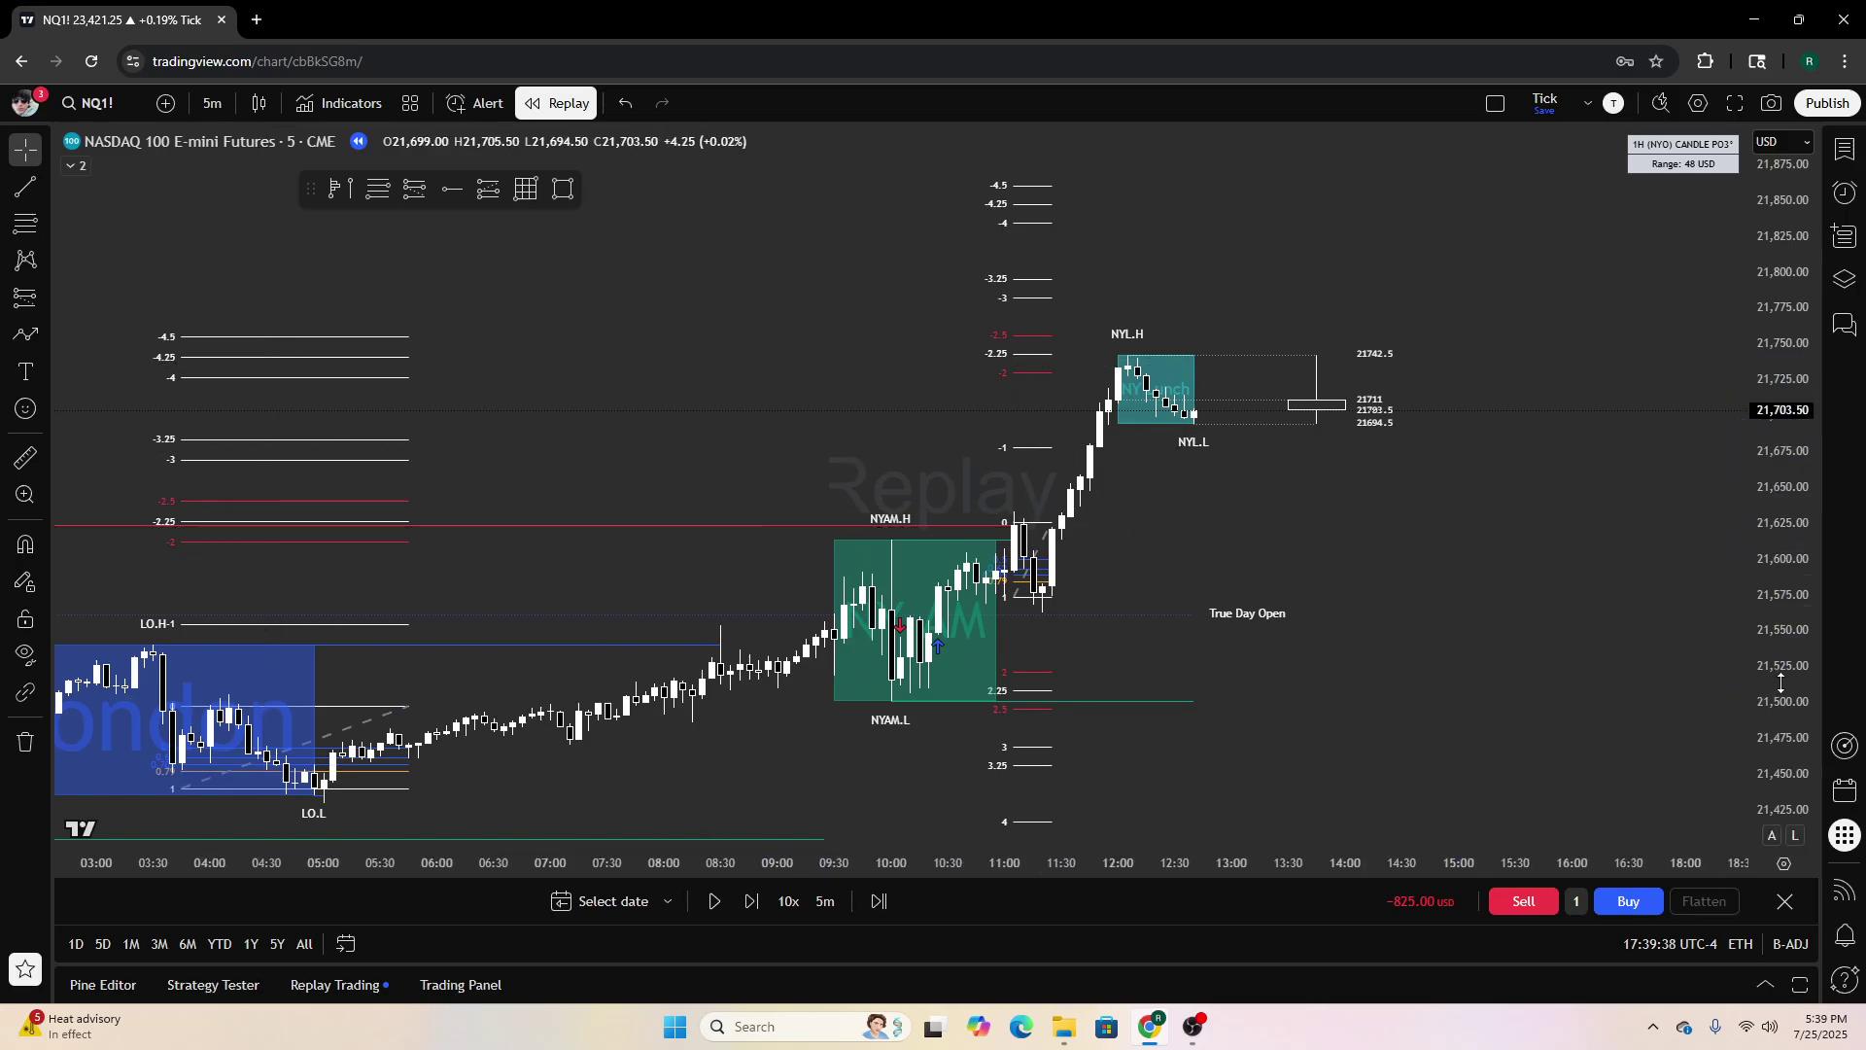
Play the replay through the rest of NY Lunch into the NY PM session and pause it at about 14:05
scroll(1229, 449, "down", 2)
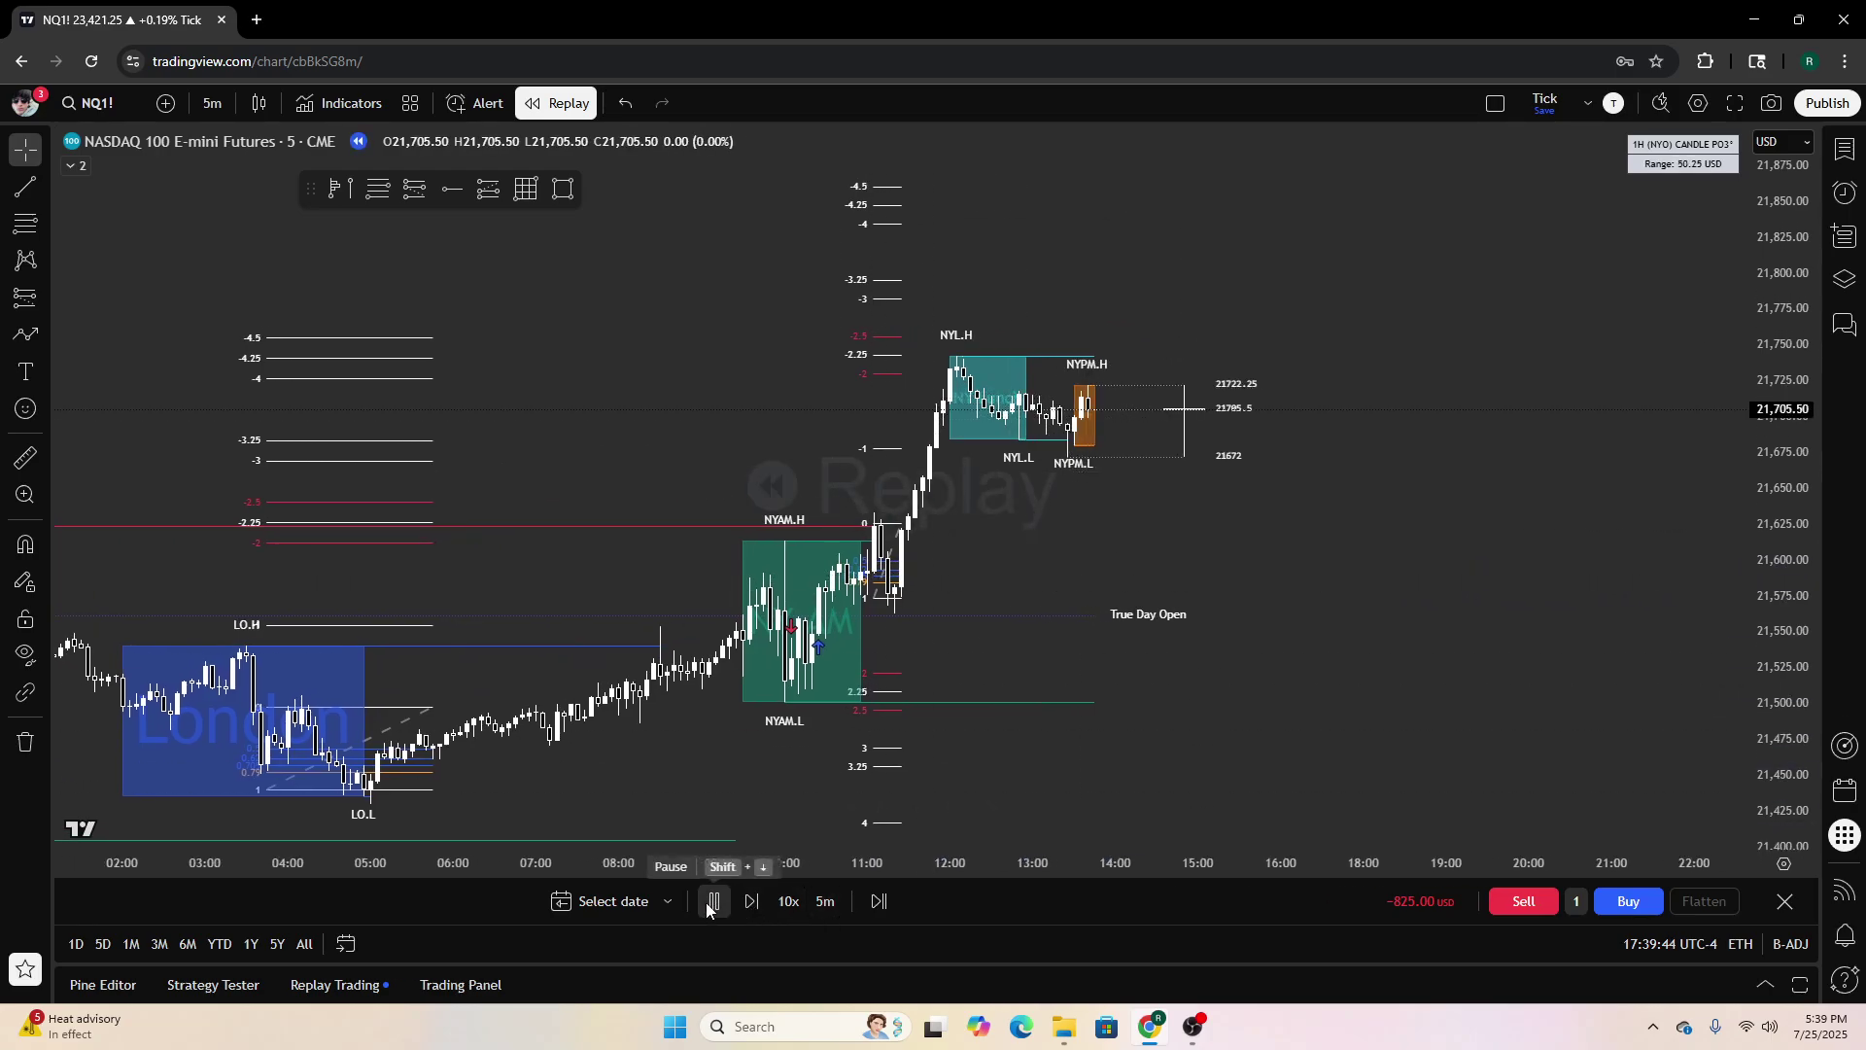
left_click(712, 902)
key("shift+Right")
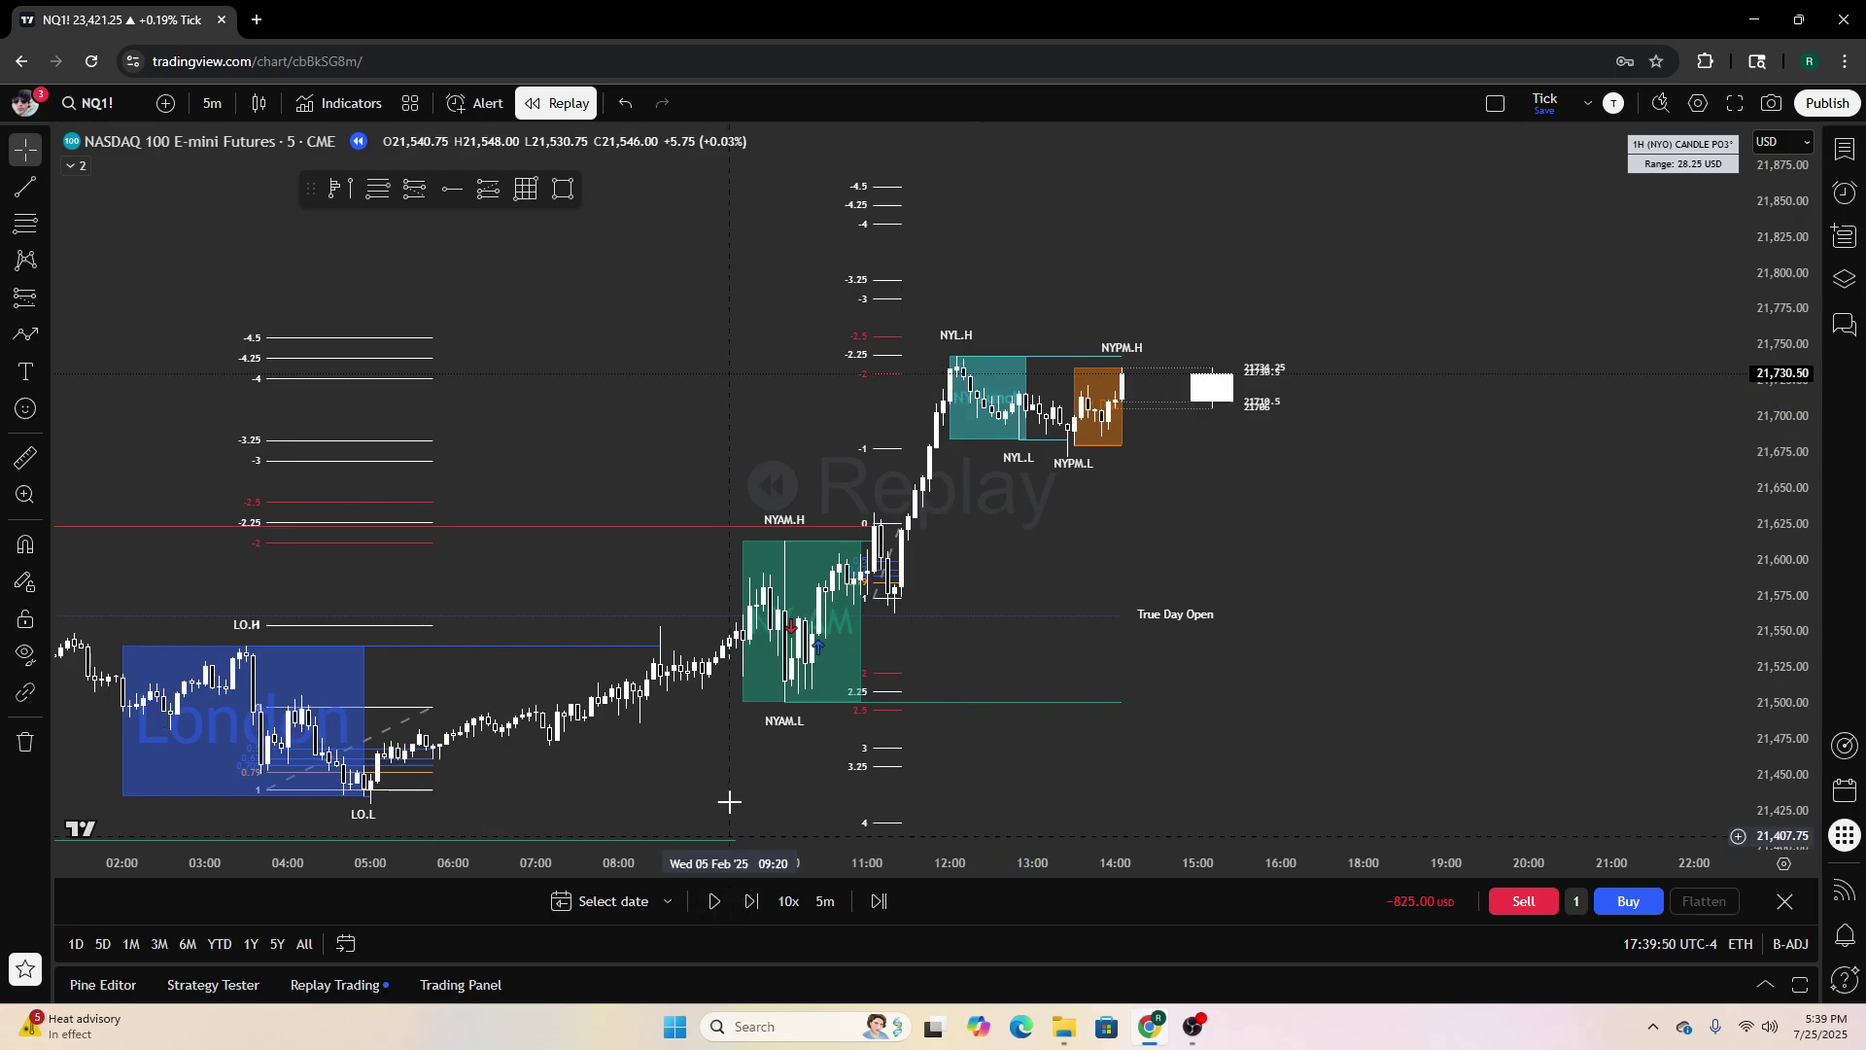
Compare the Fib projections from Tuesday's NY PM, the Asia range and the London swing with Wednesday's NY Lunch high
scroll(1071, 521, "down", 5)
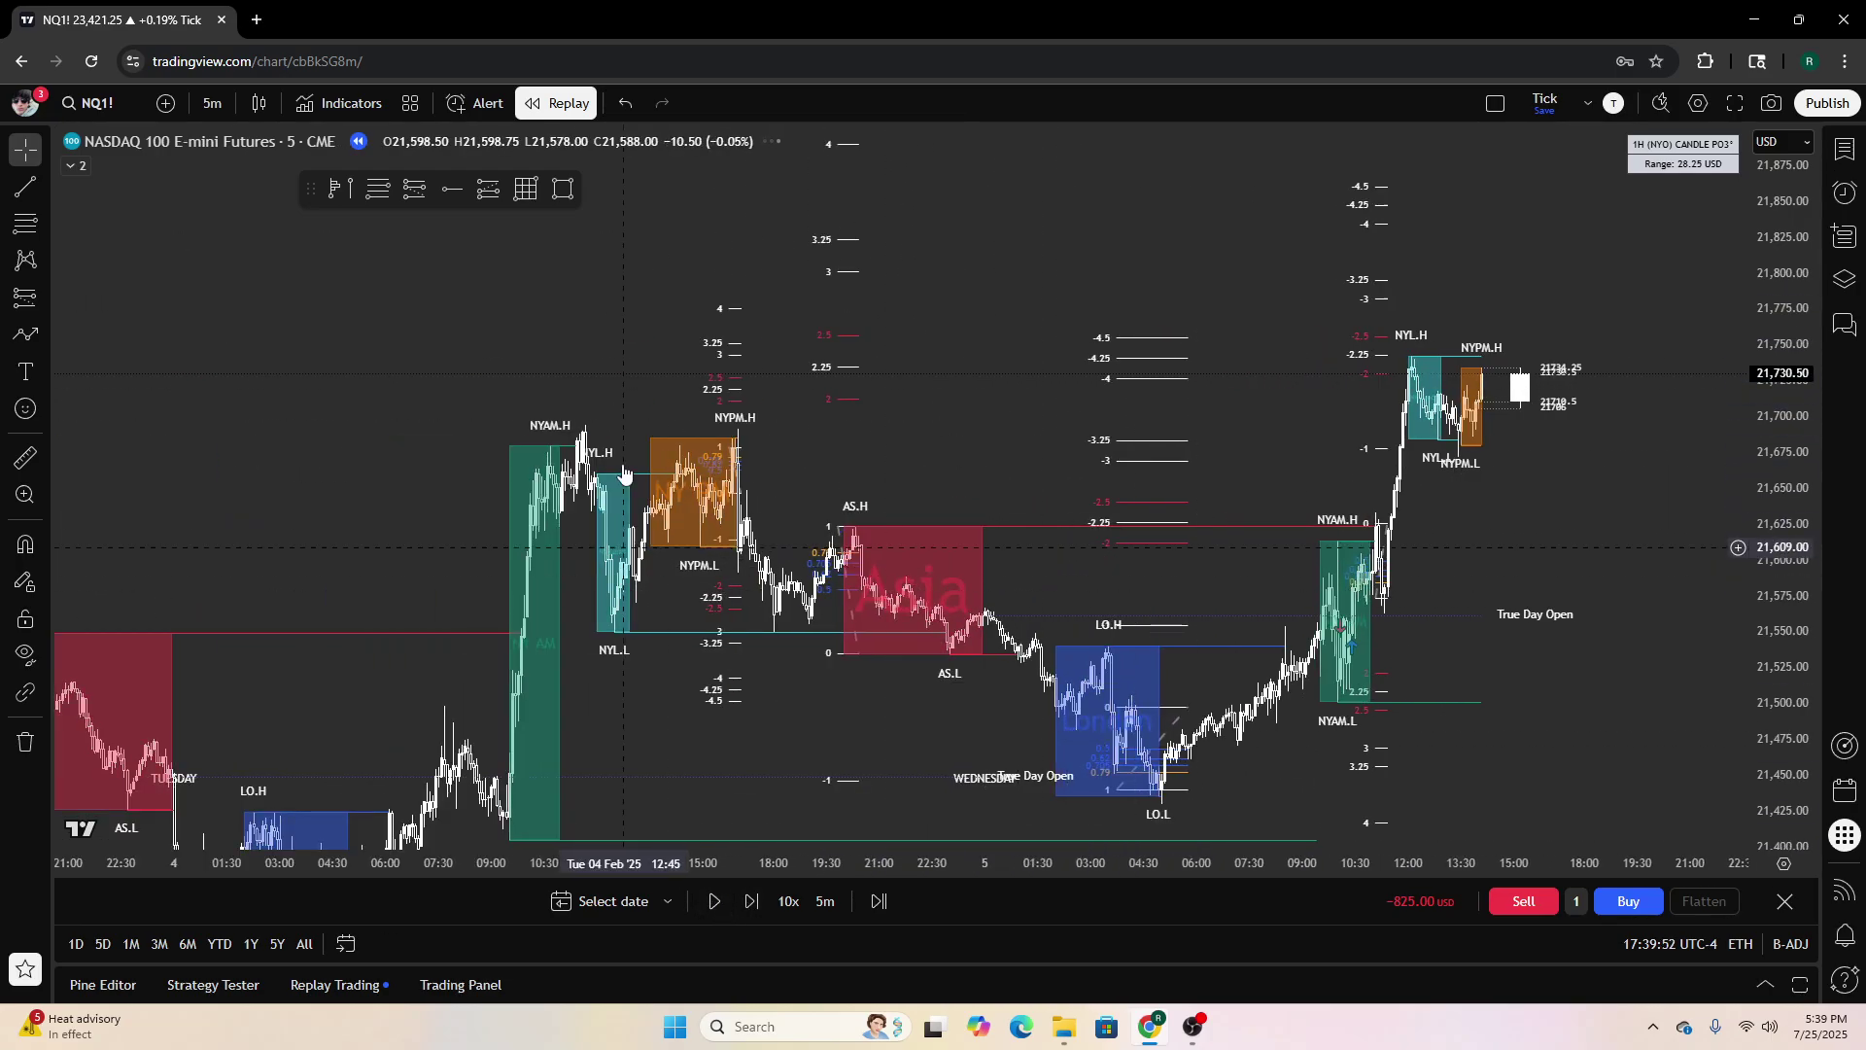
scroll(972, 467, "down", 2)
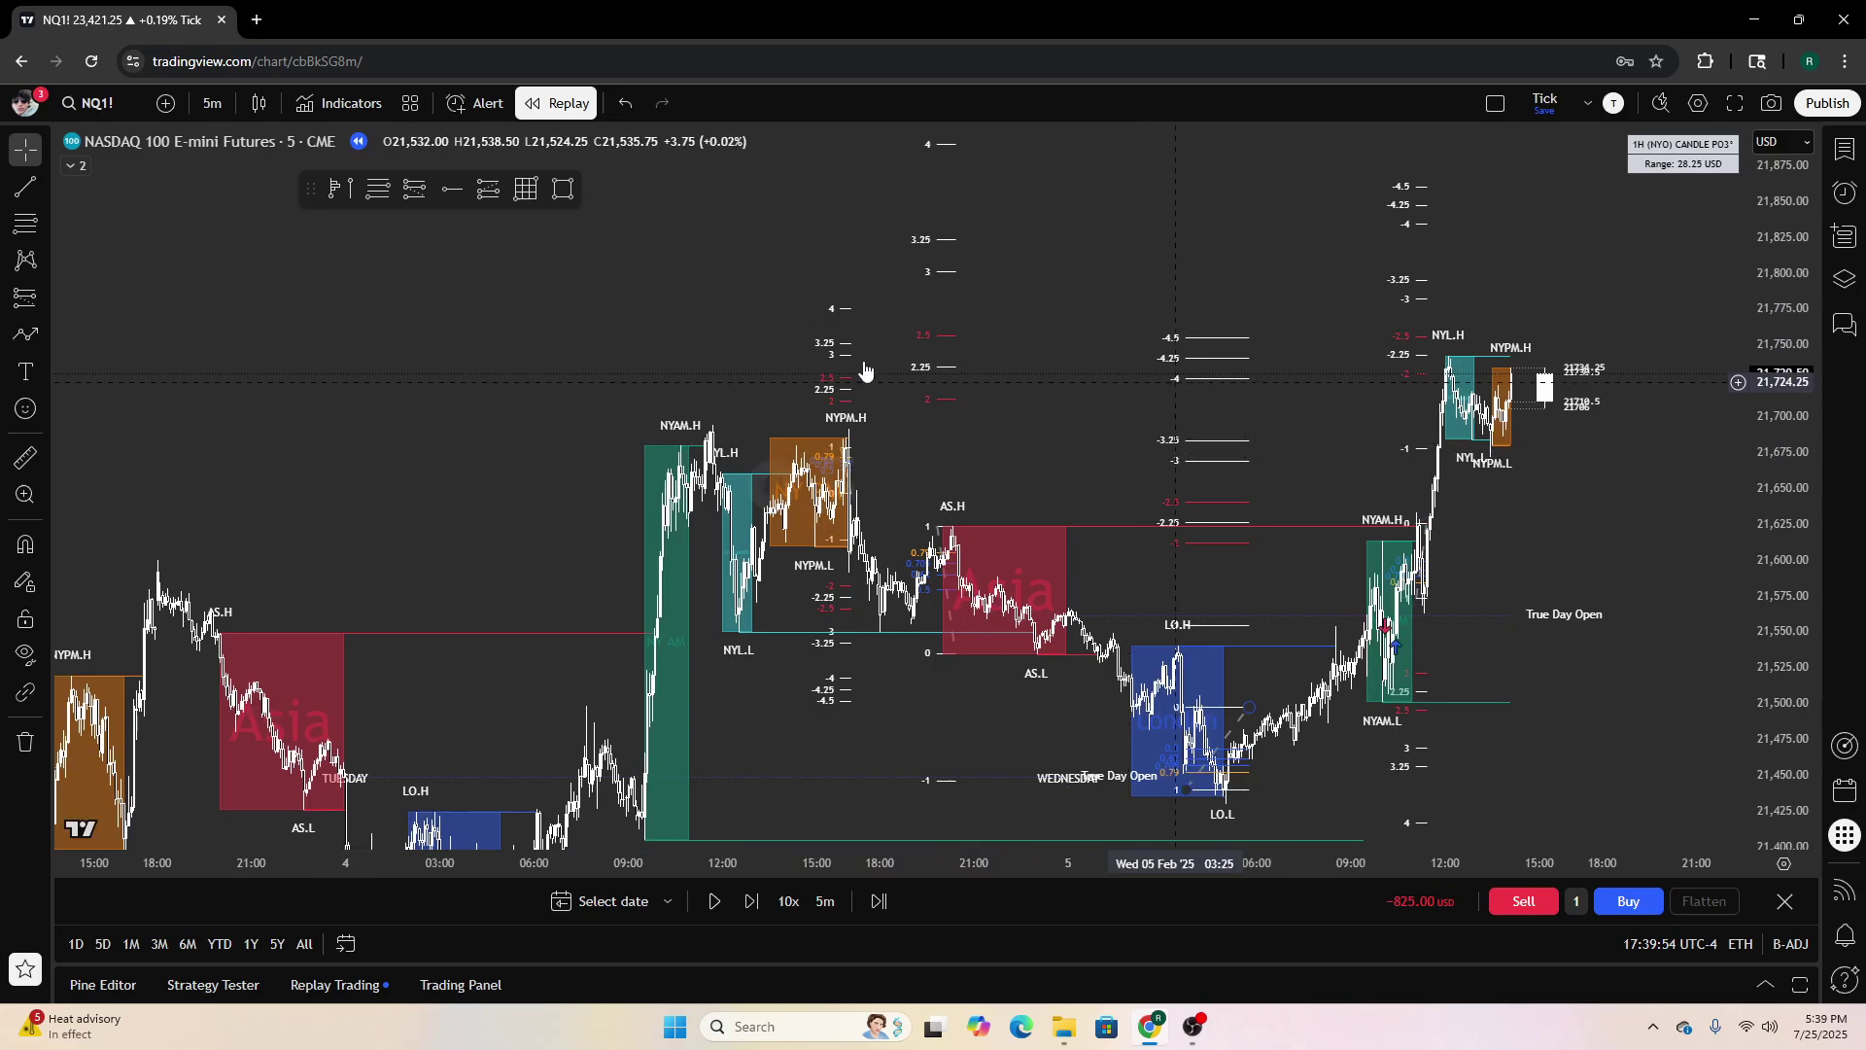
scroll(1416, 633, "up", 3)
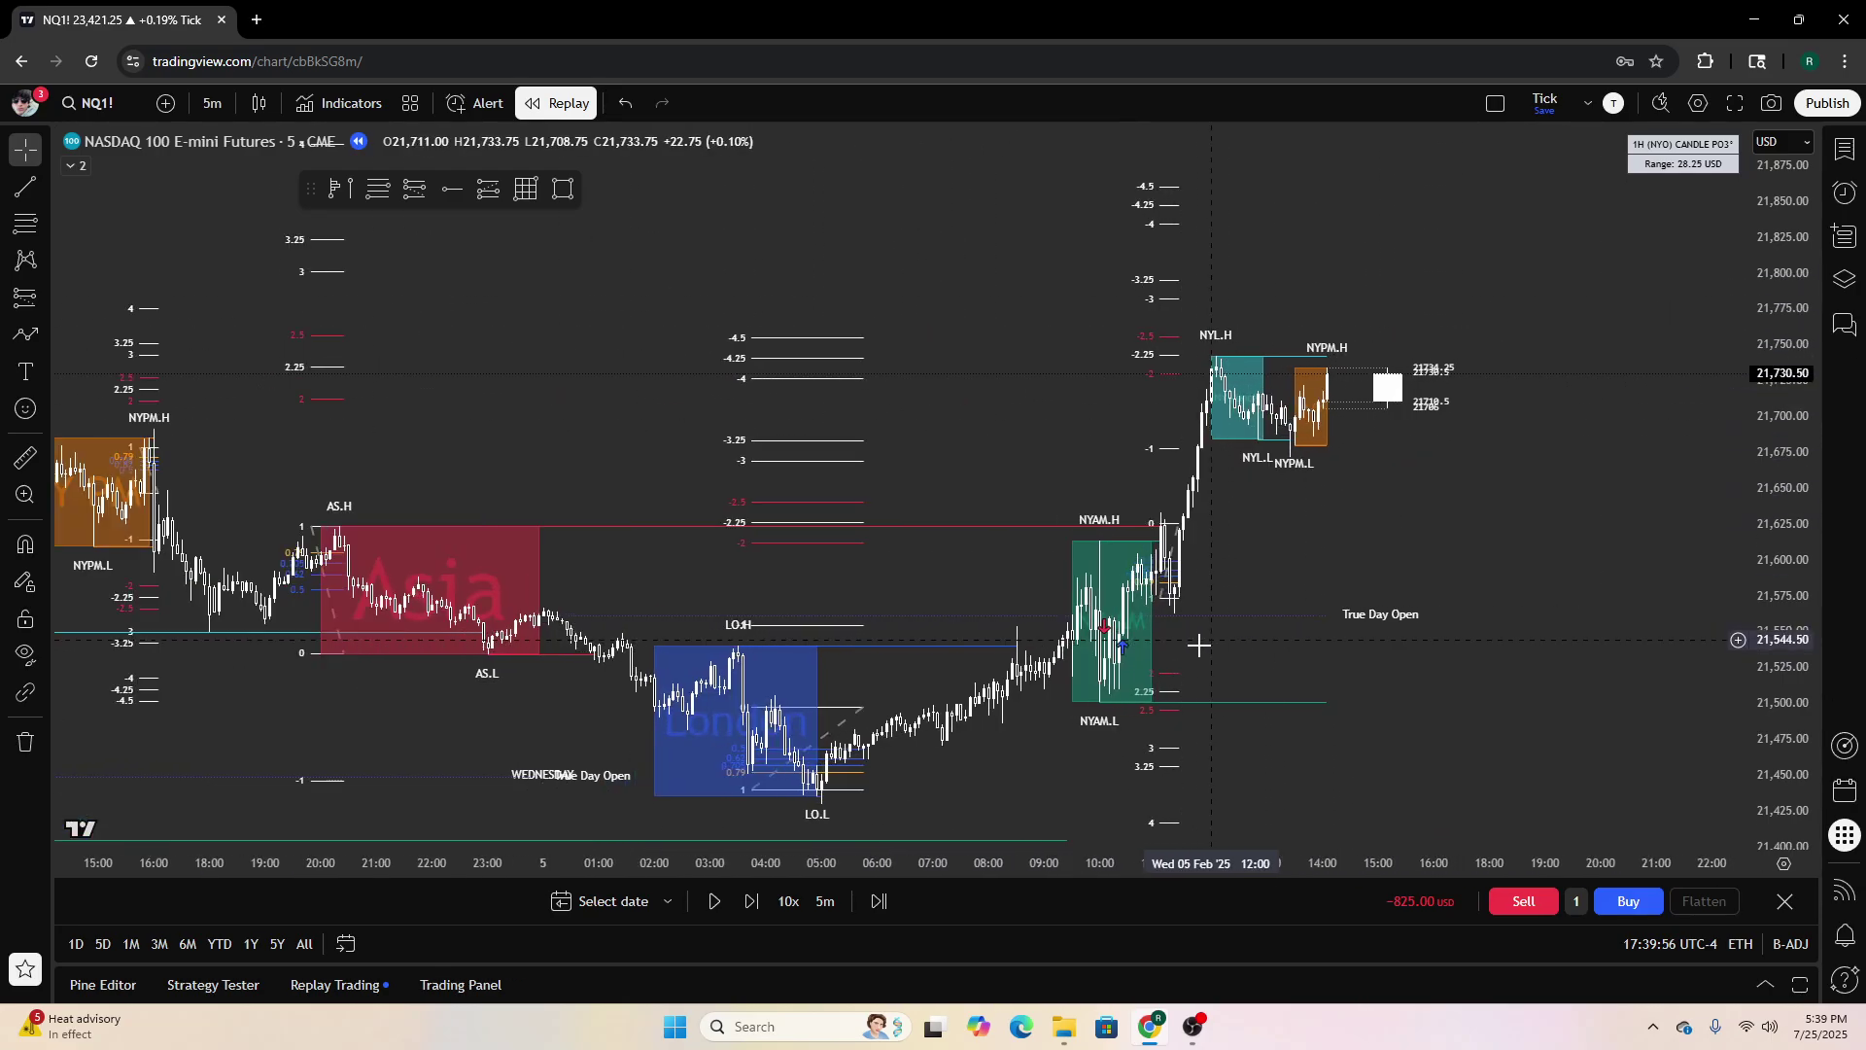
Project Fib levels from the full Wednesday London range to check them against the NY Lunch high, and remove the drawing
scroll(1198, 645, "up", 3)
scroll(924, 680, "up", 2)
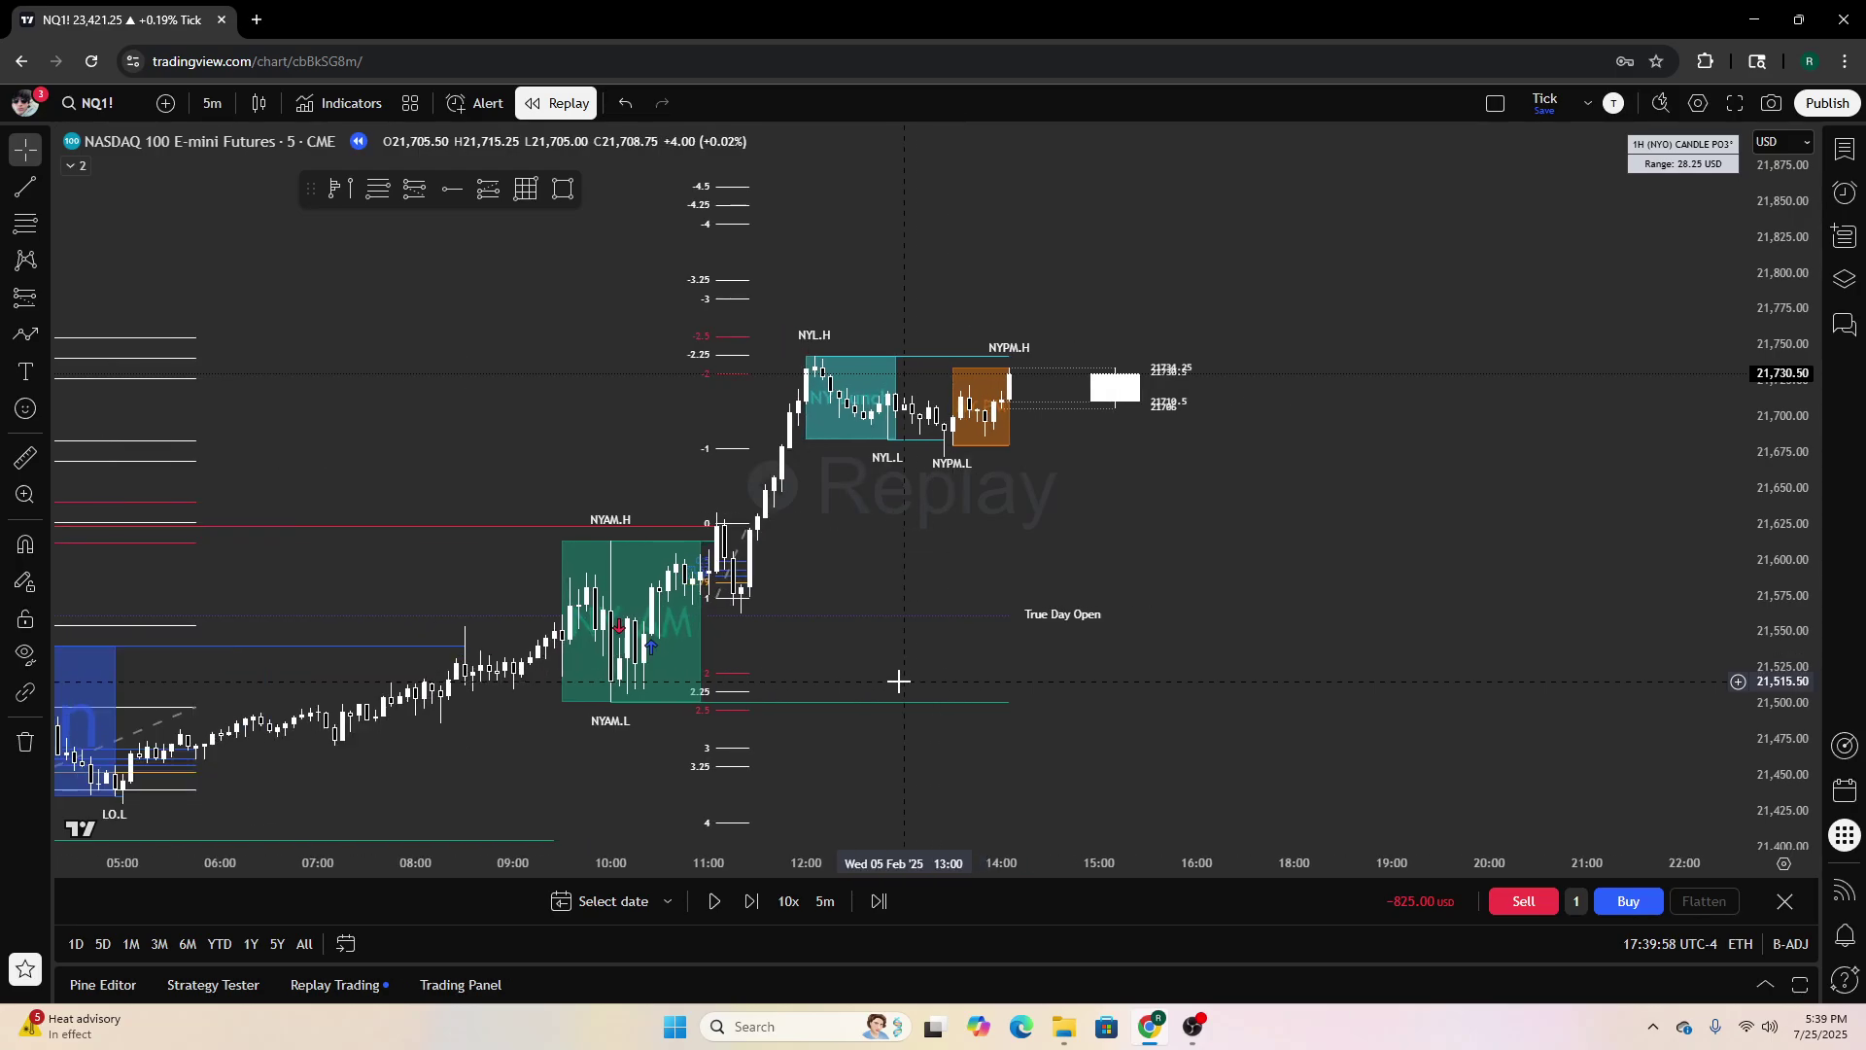
left_click_drag(529, 413, 1179, 379)
scroll(950, 494, "down", 2)
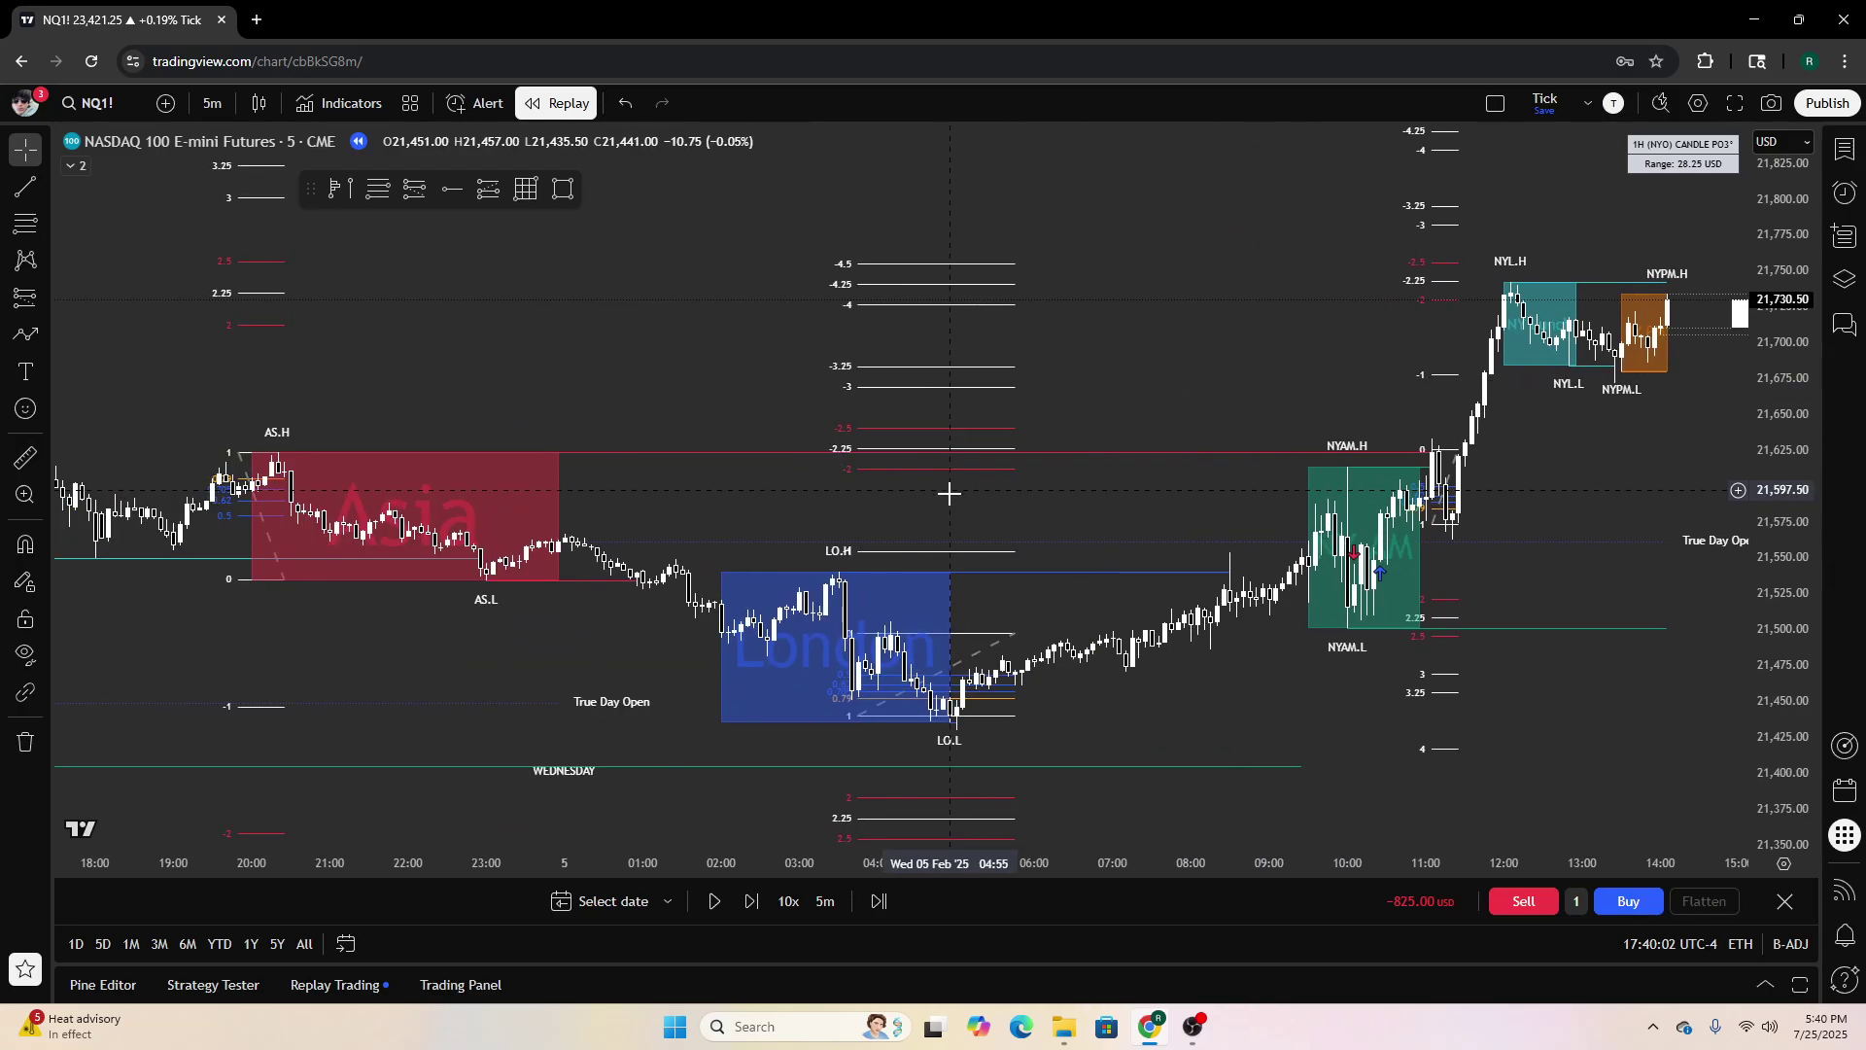
left_click(377, 188)
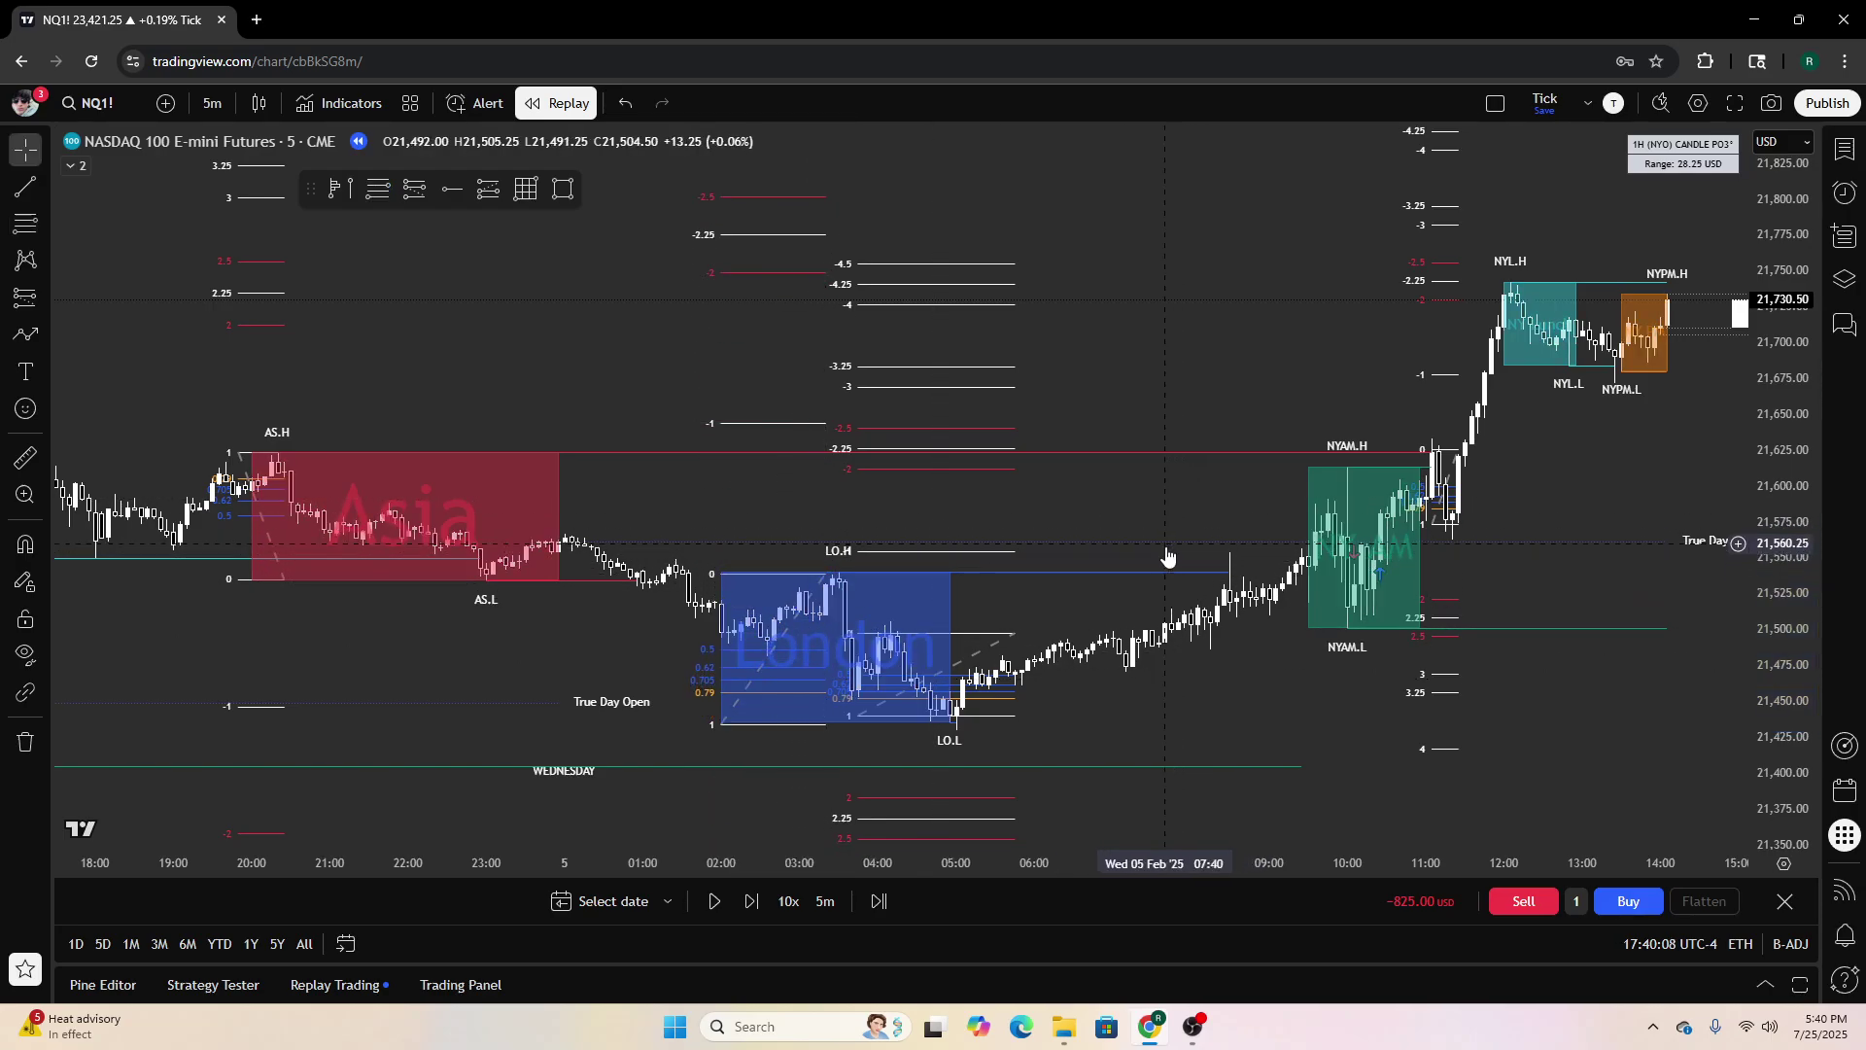
left_click_drag(1166, 558, 1137, 629)
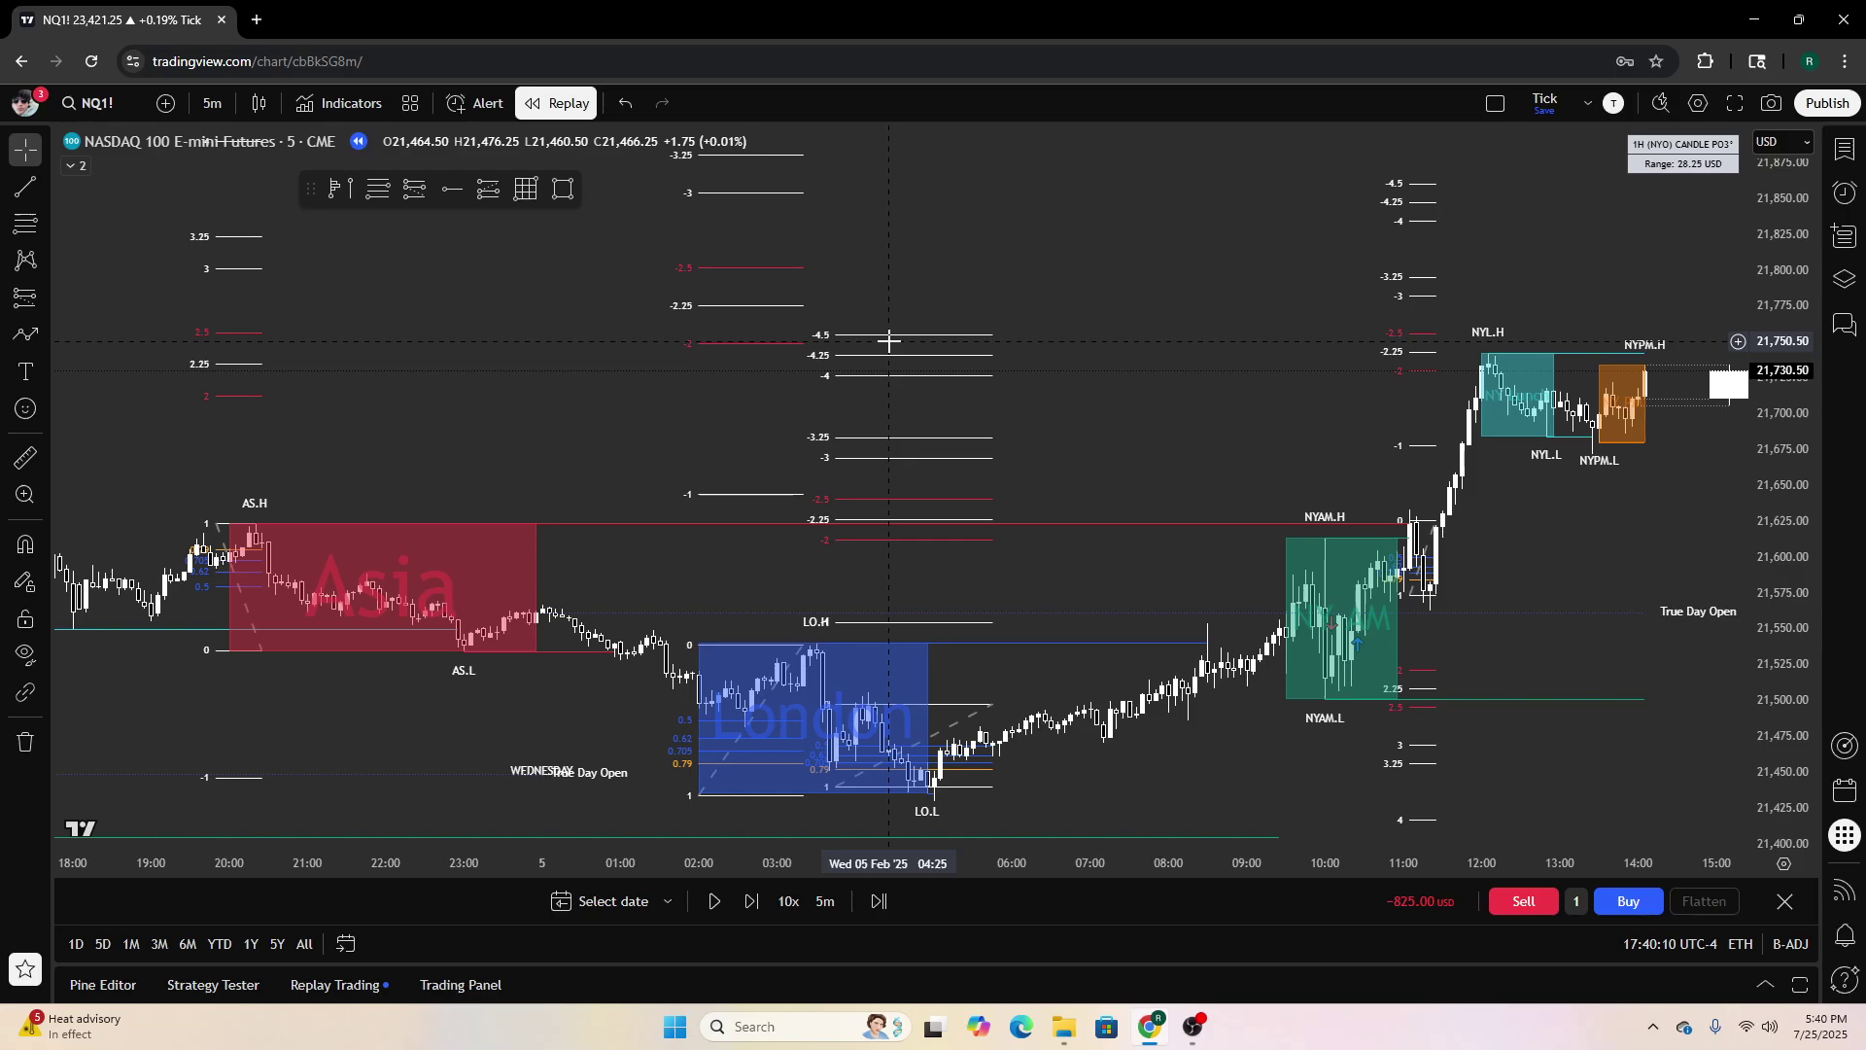
left_click(778, 644)
left_click(1160, 167)
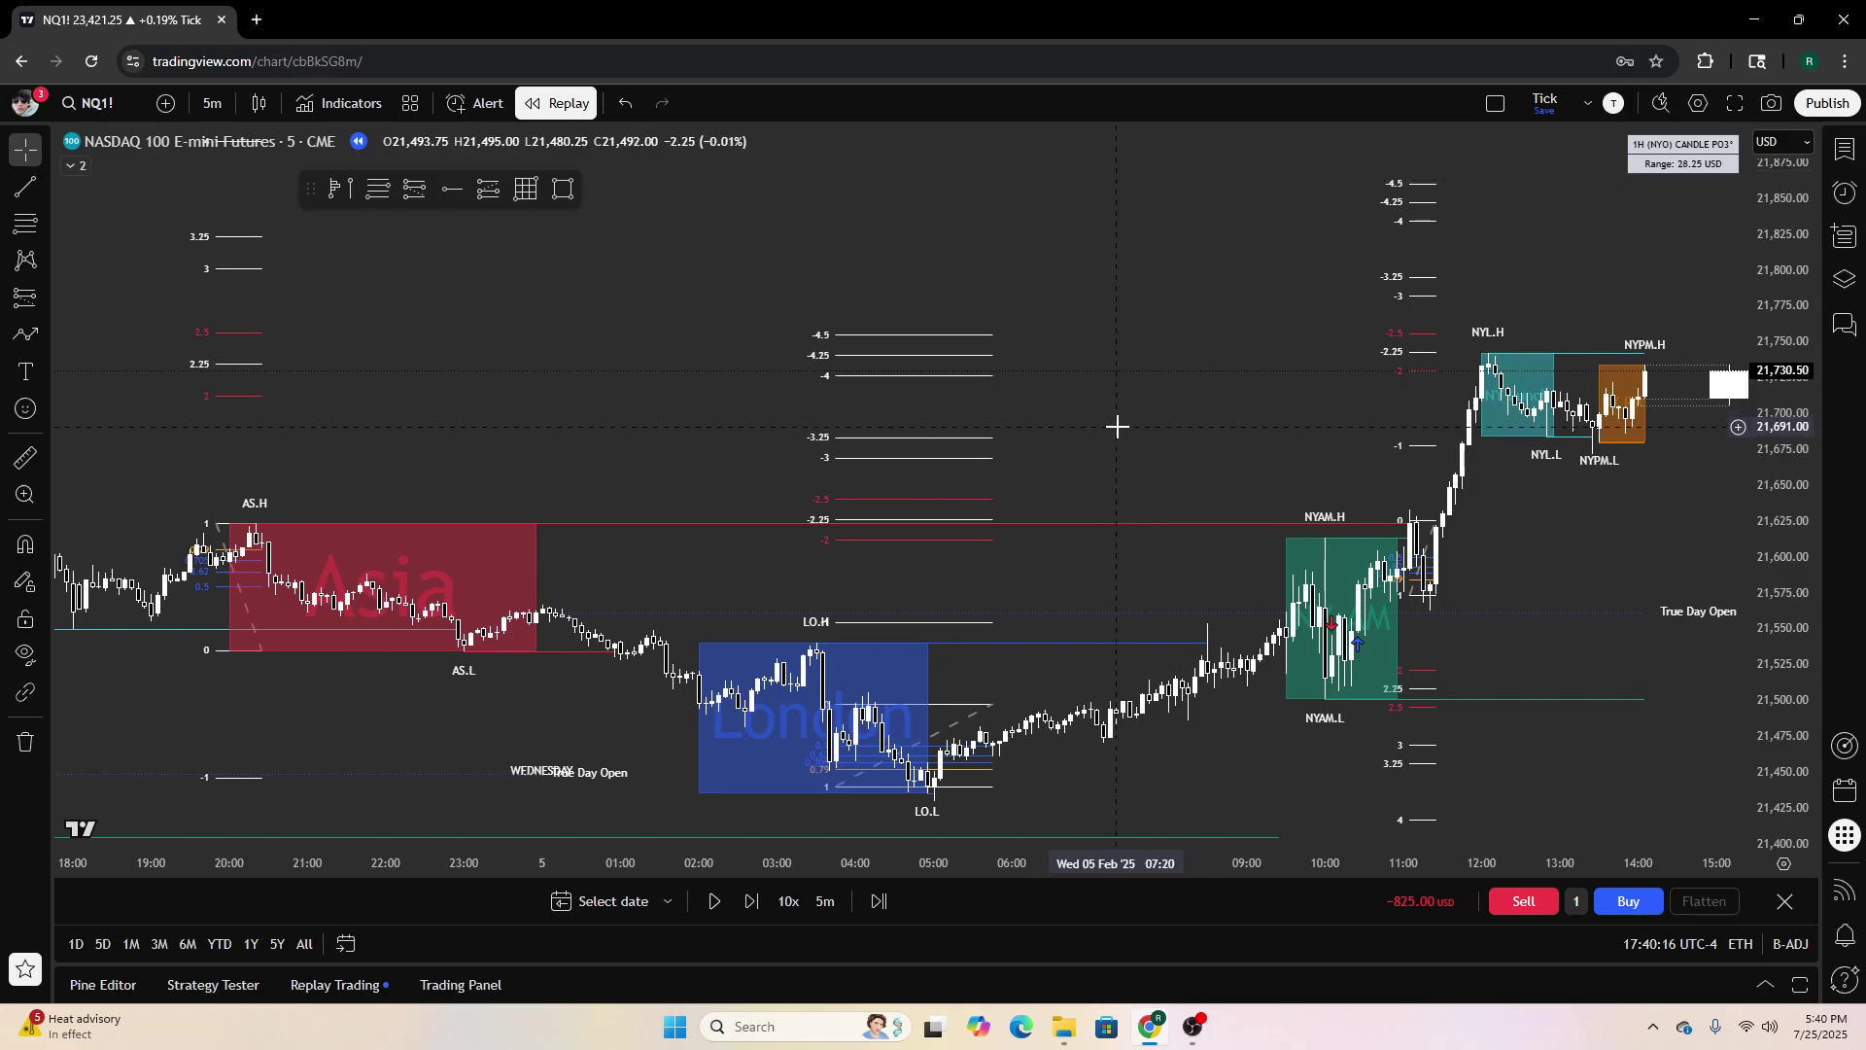
Try a Fib retracement inside Wednesday's London session from 21,535.00 down to 21,508.00, and delete it after checking its projections
left_click_drag(1084, 407, 1091, 304)
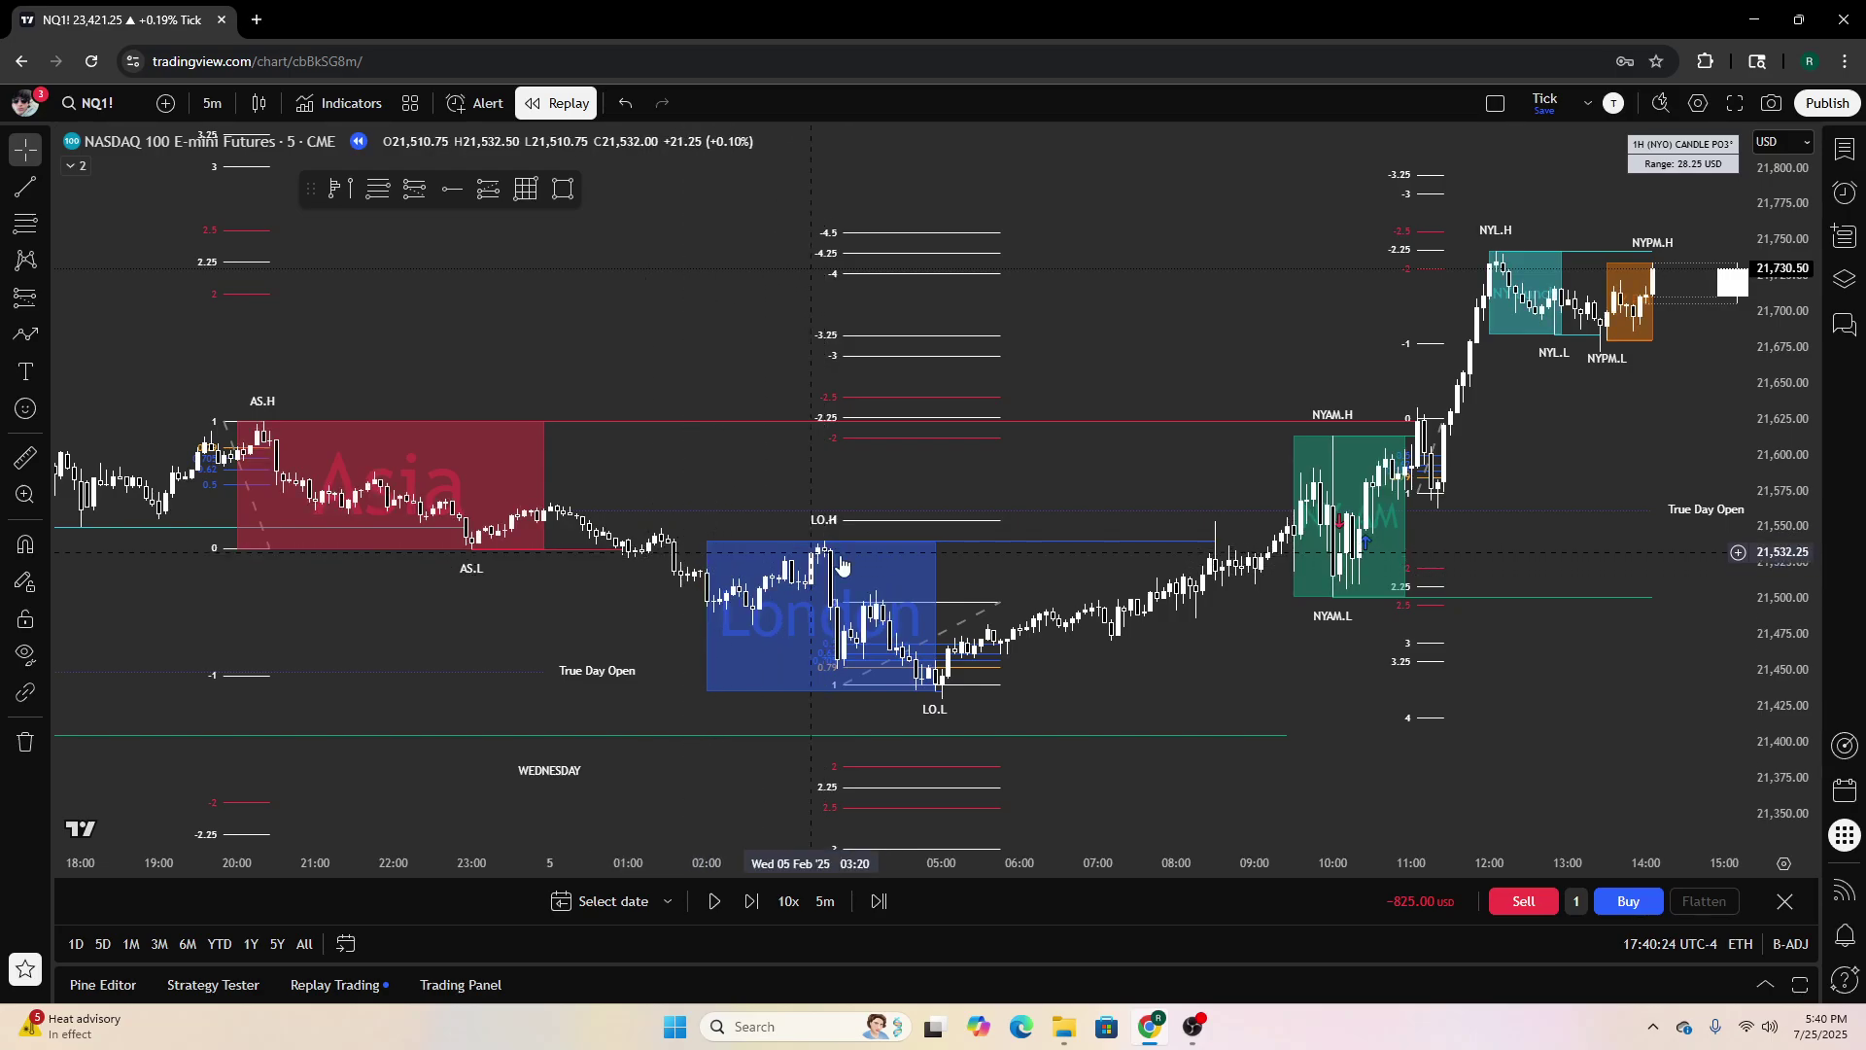
left_click(378, 188)
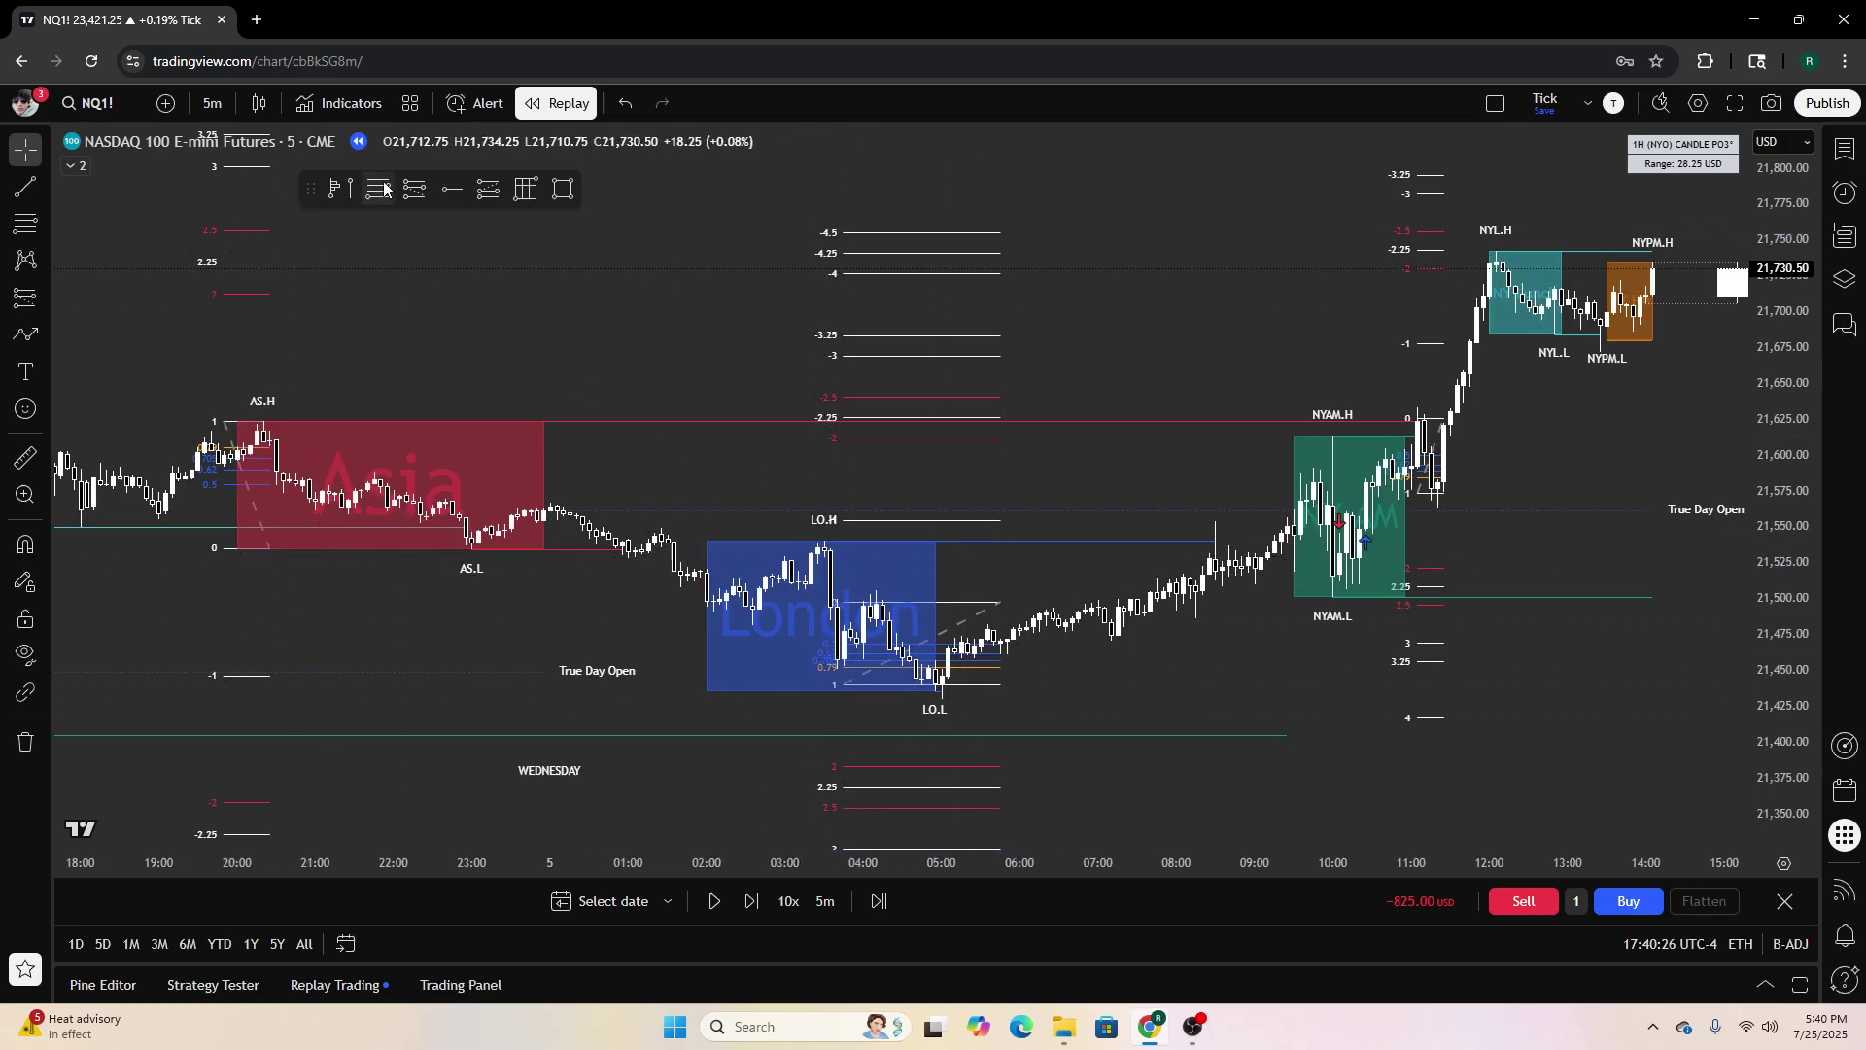
left_click(799, 547)
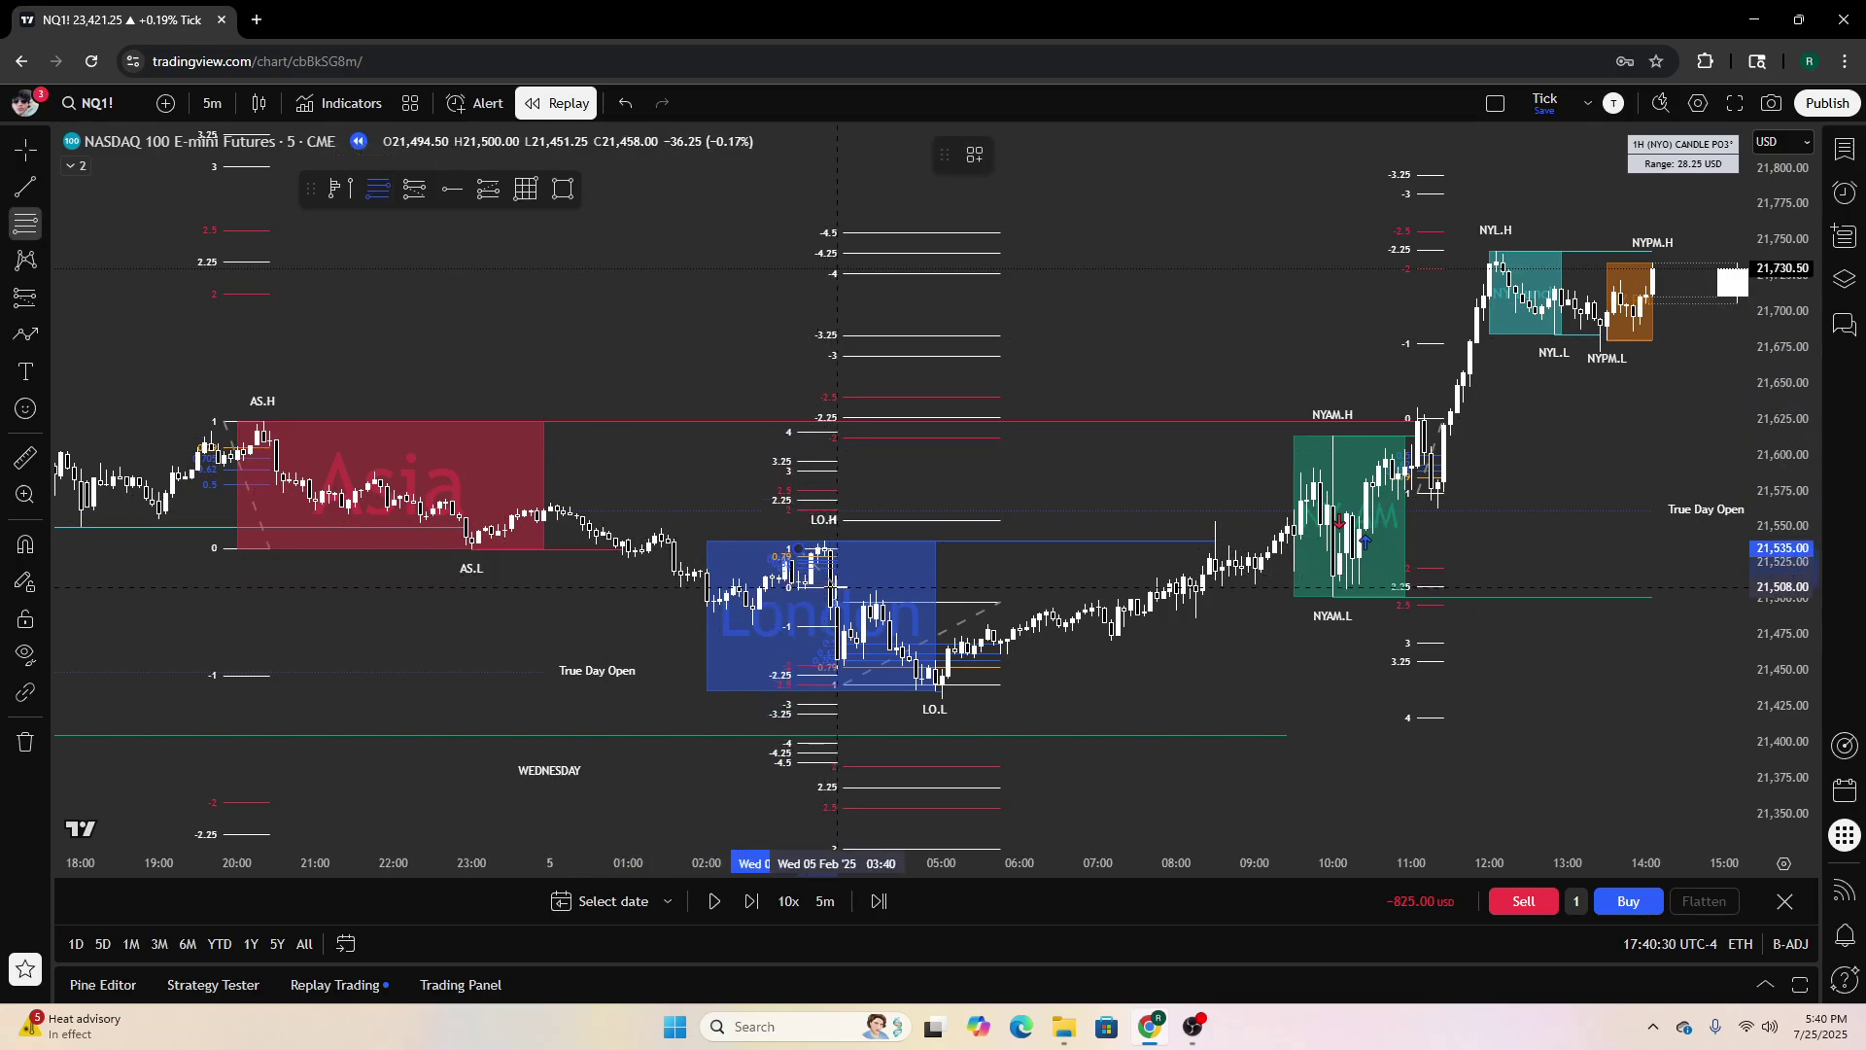
left_click(837, 586)
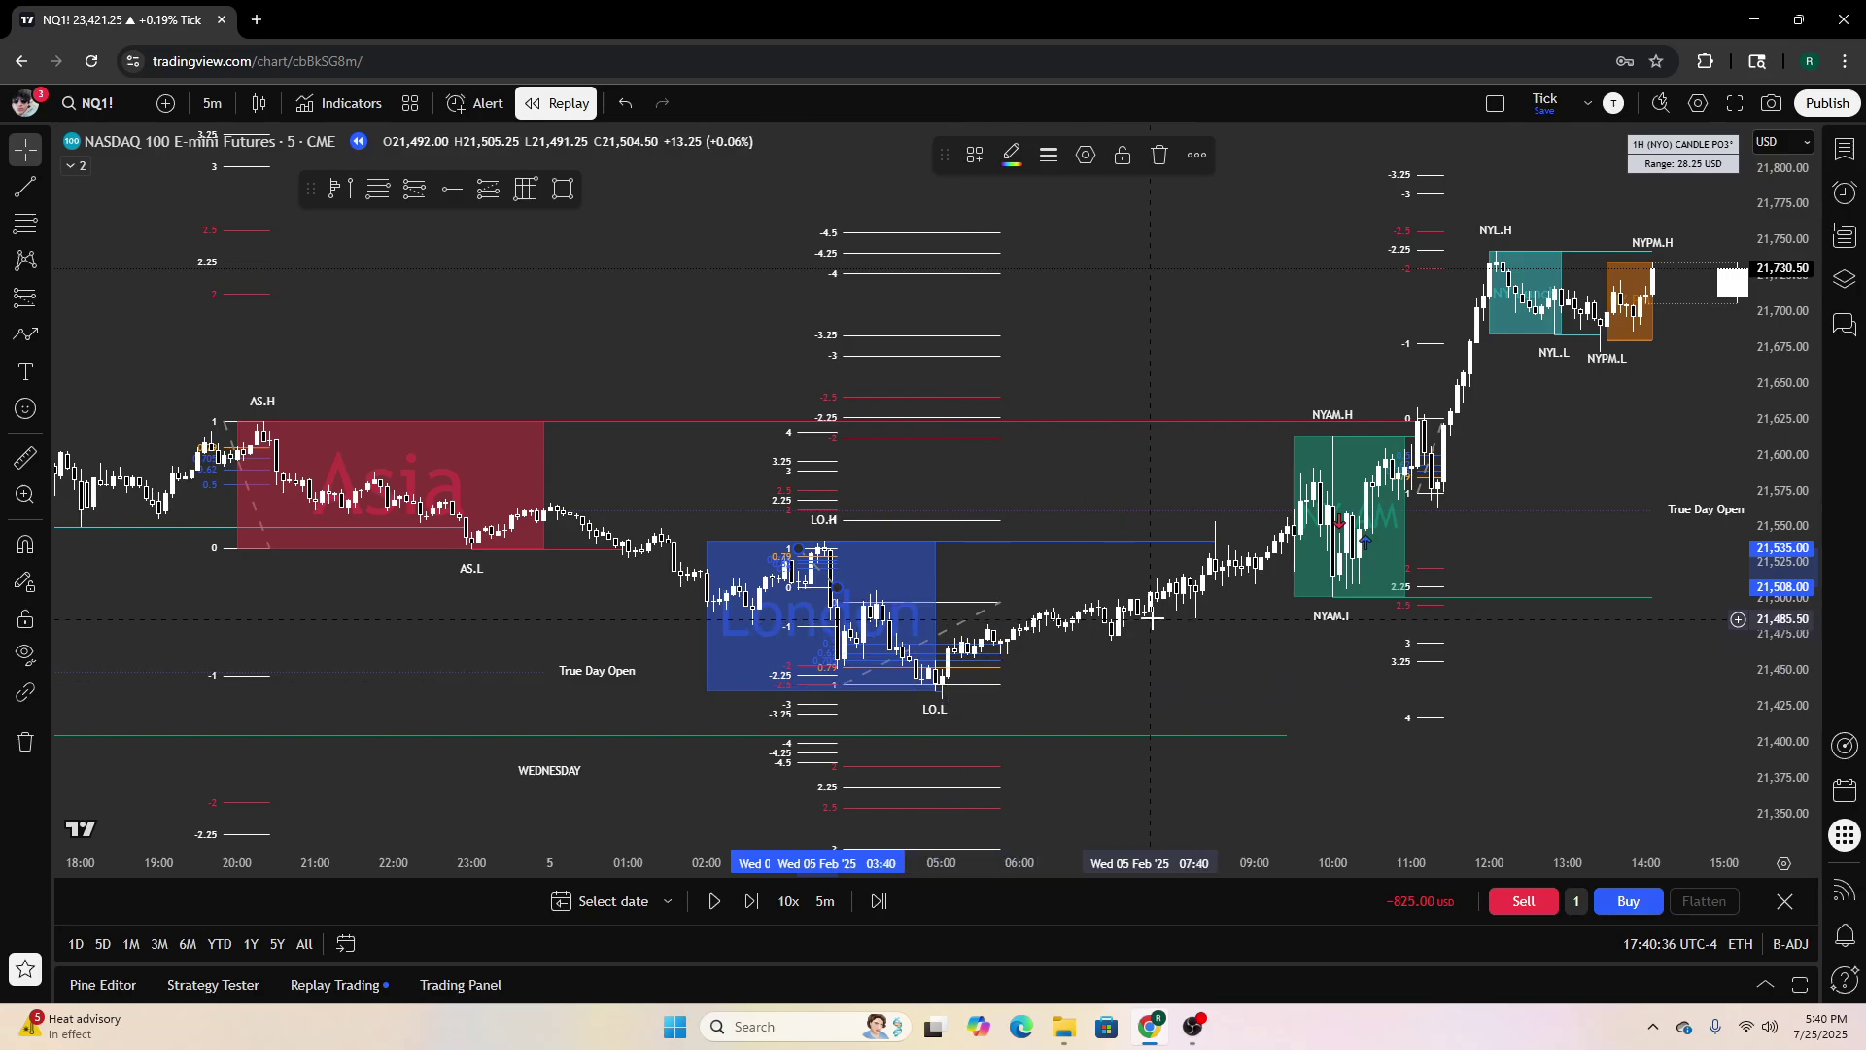
scroll(1205, 676, "down", 2)
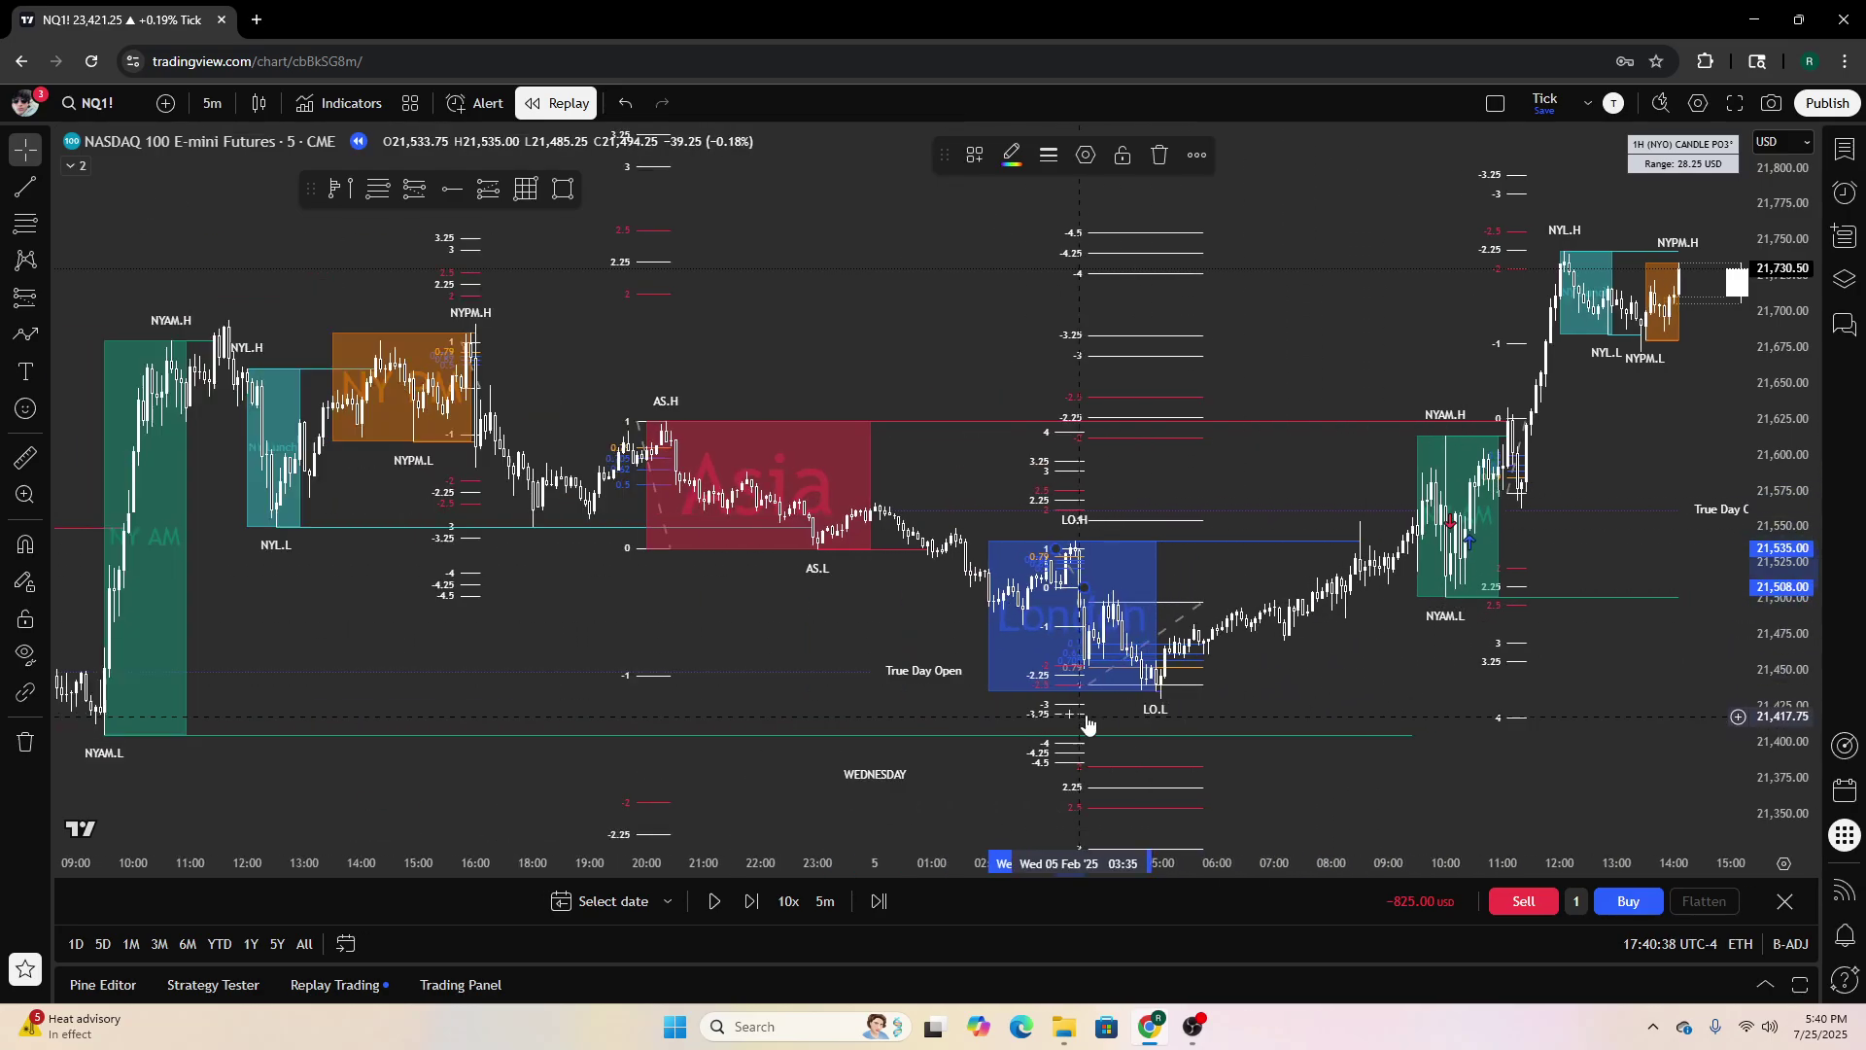
left_click_drag(1274, 688, 1220, 695)
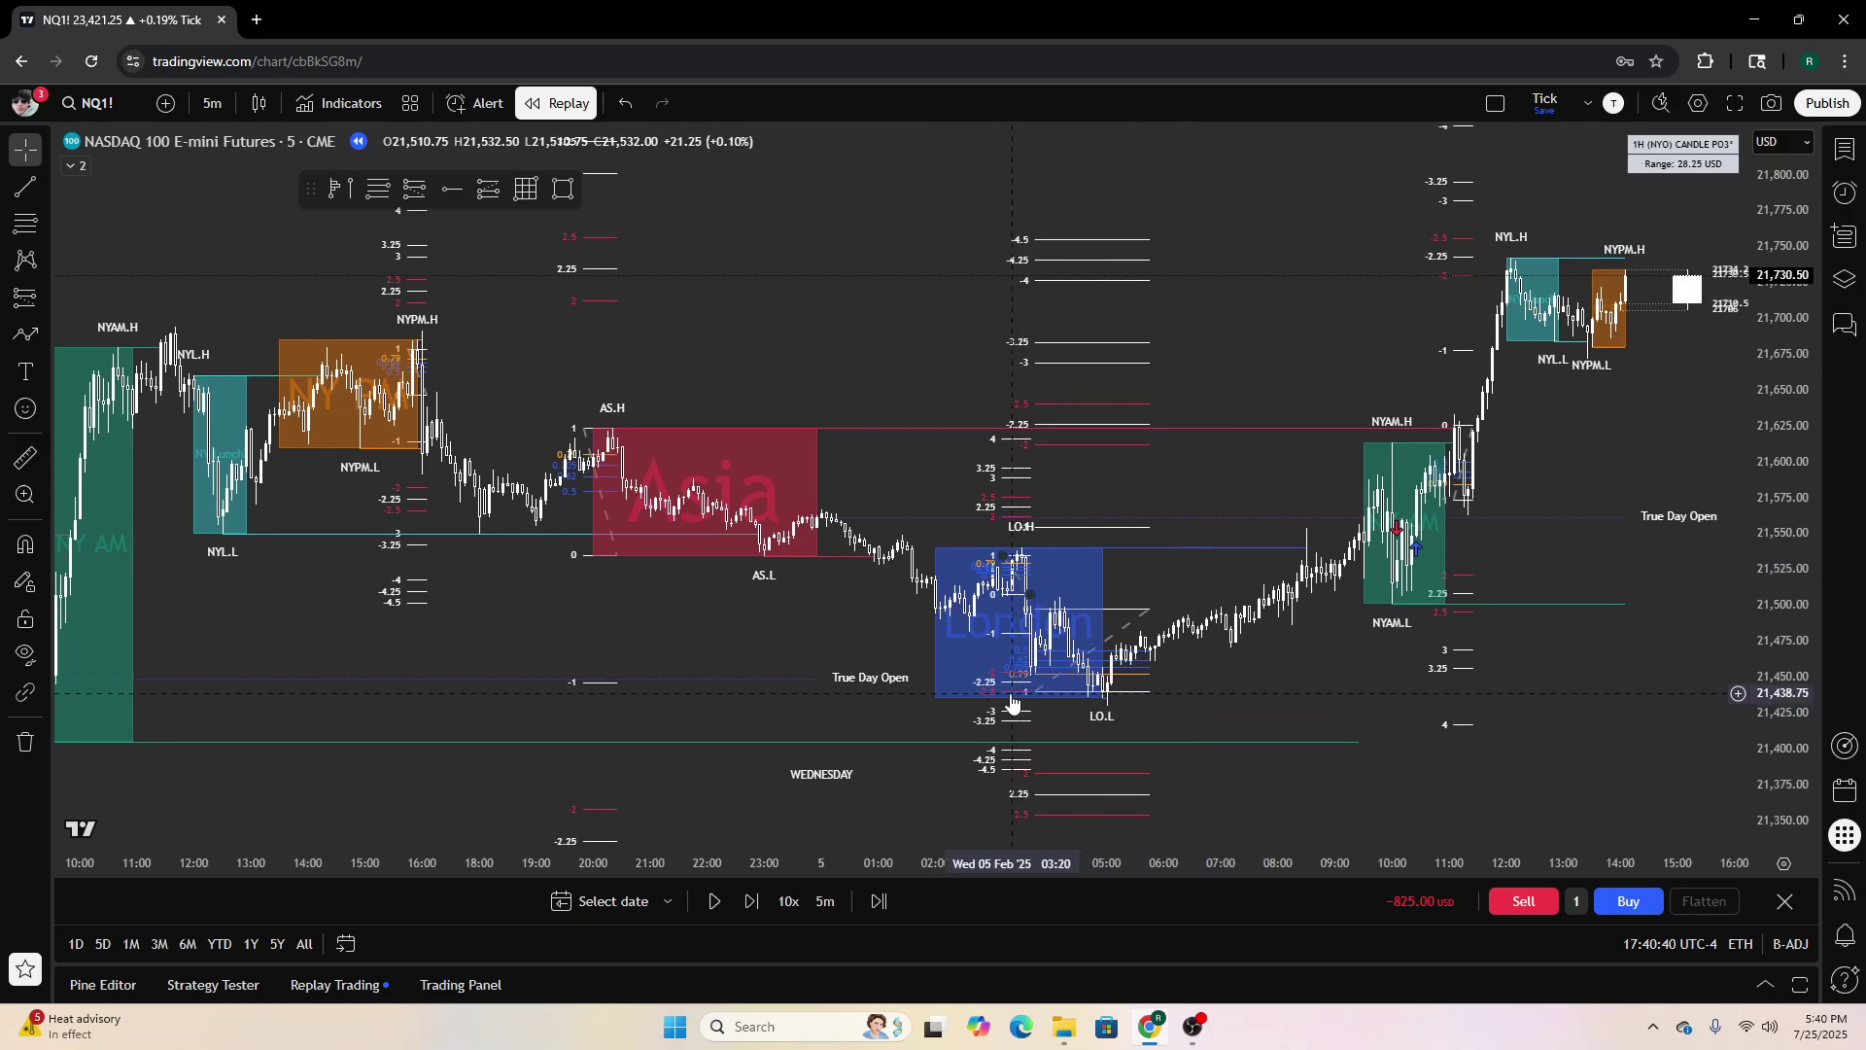
left_click(1006, 607)
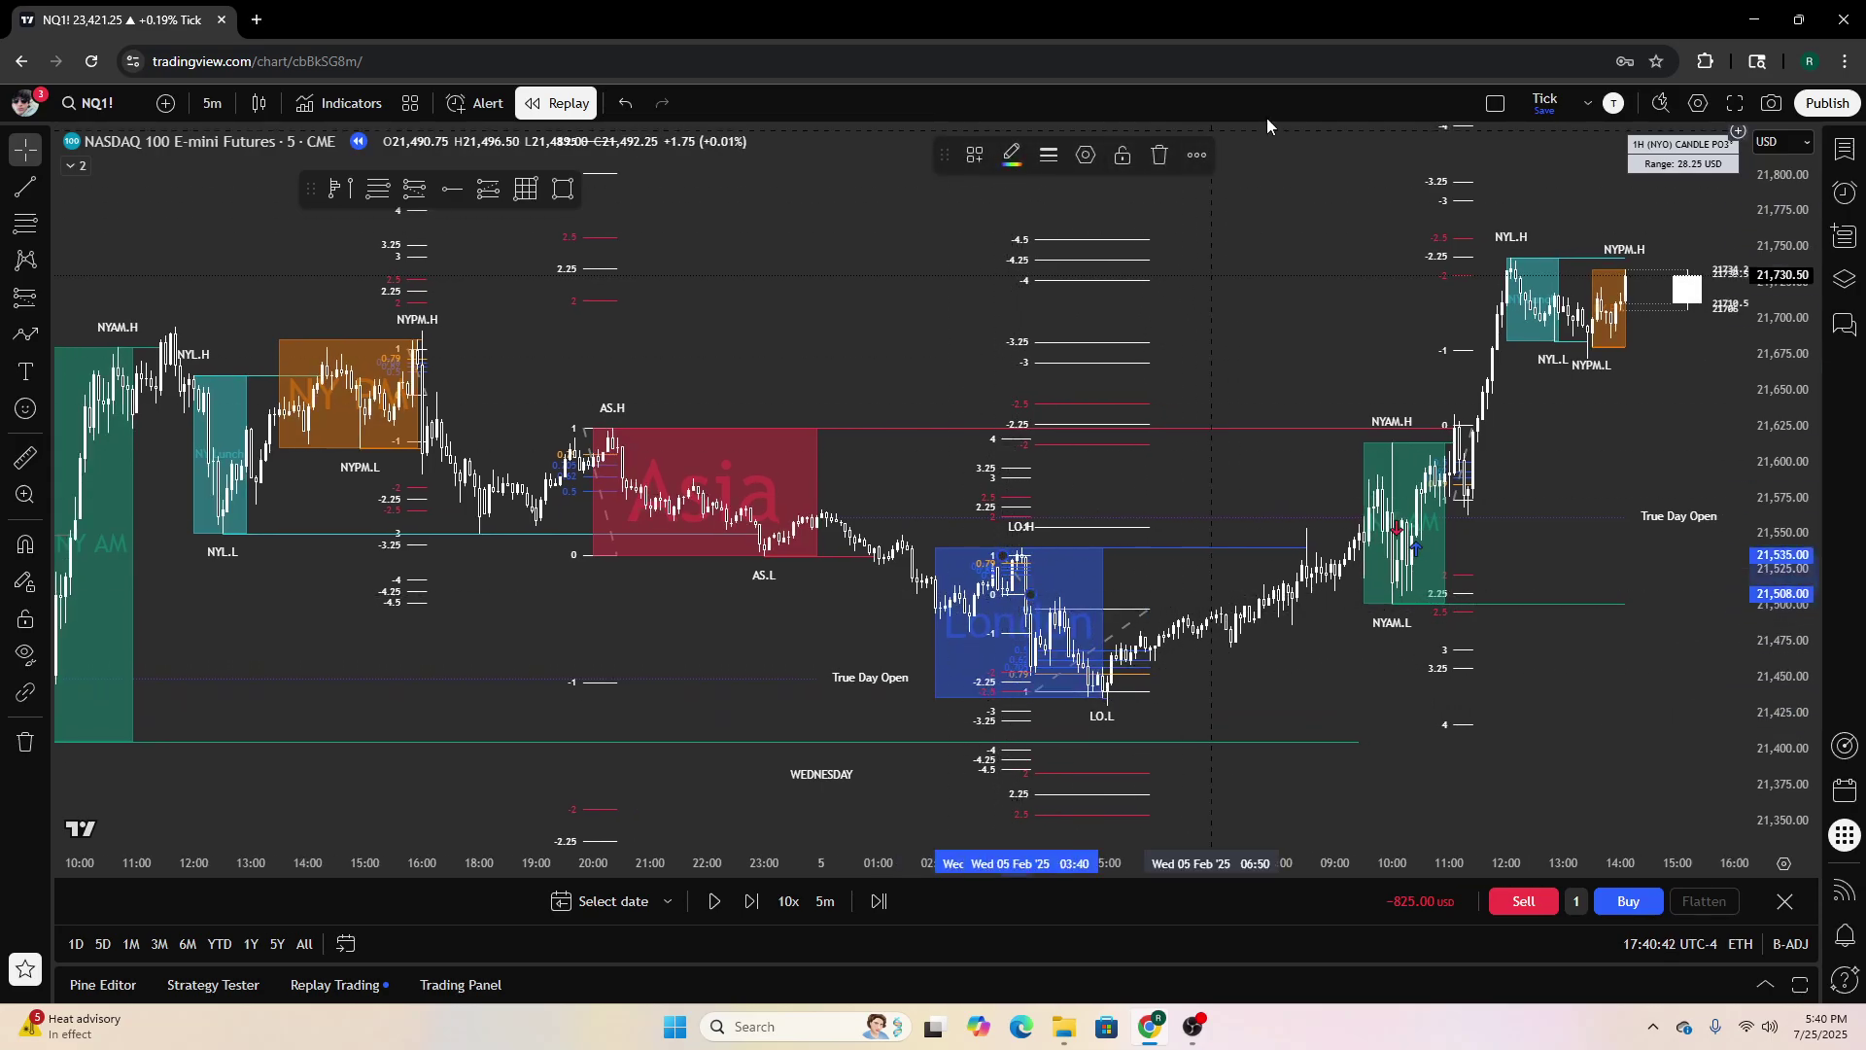
left_click(1154, 156)
Review the remaining Fib projections from Tuesday's NY PM through Wednesday's NY AM pullback against the current NY Lunch and NY PM ranges
scroll(942, 288, "up", 3)
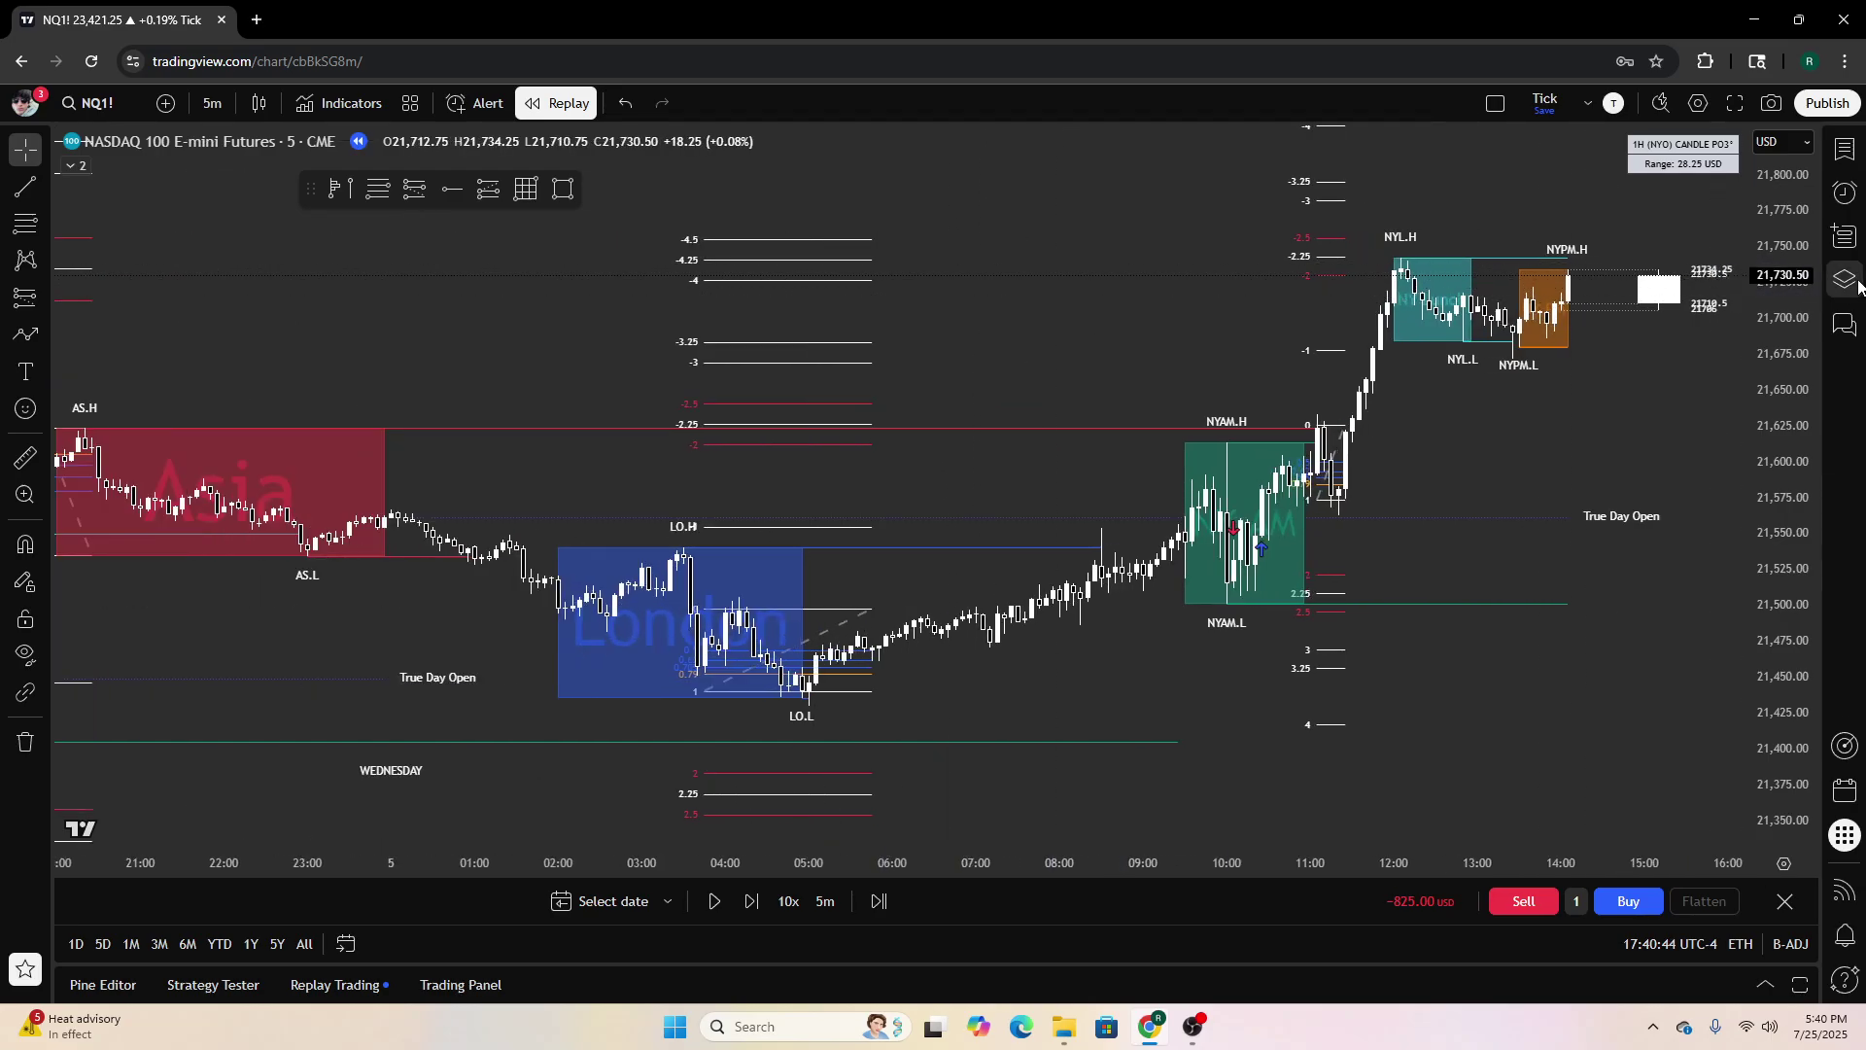
scroll(1653, 389, "right", 3)
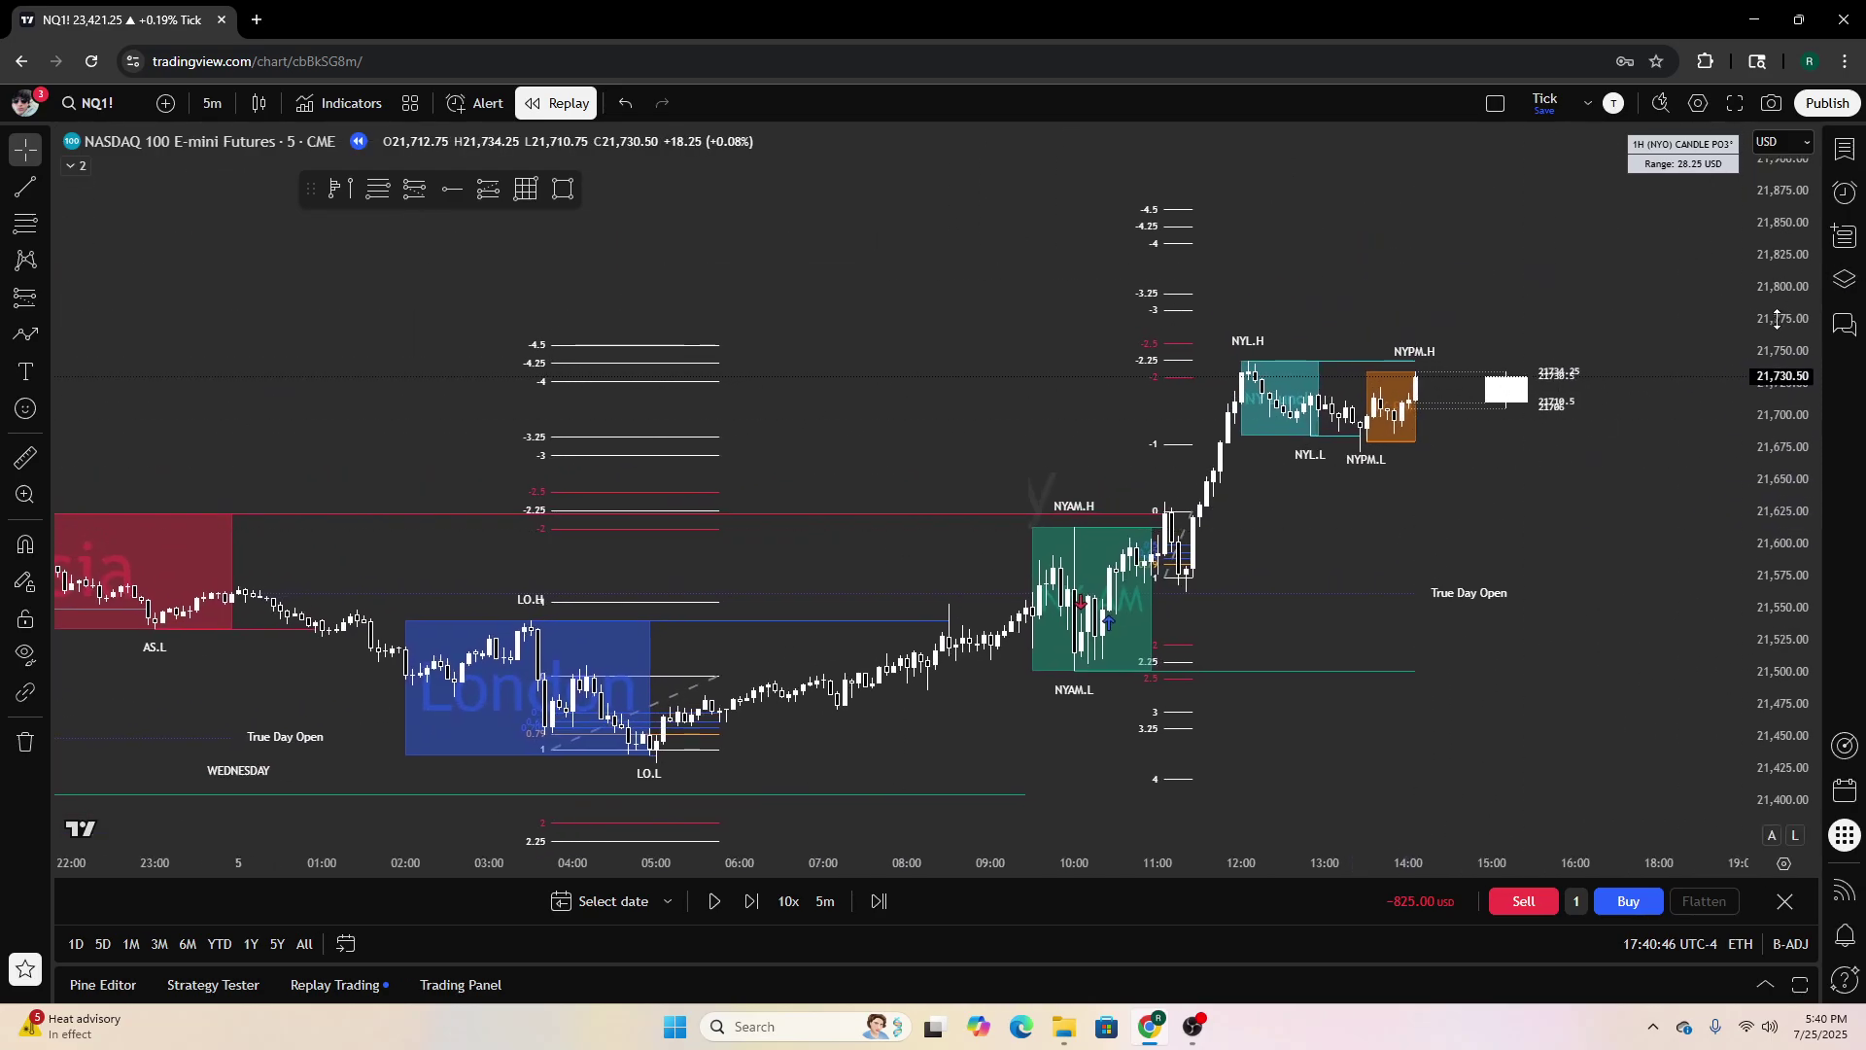
scroll(836, 337, "down", 3)
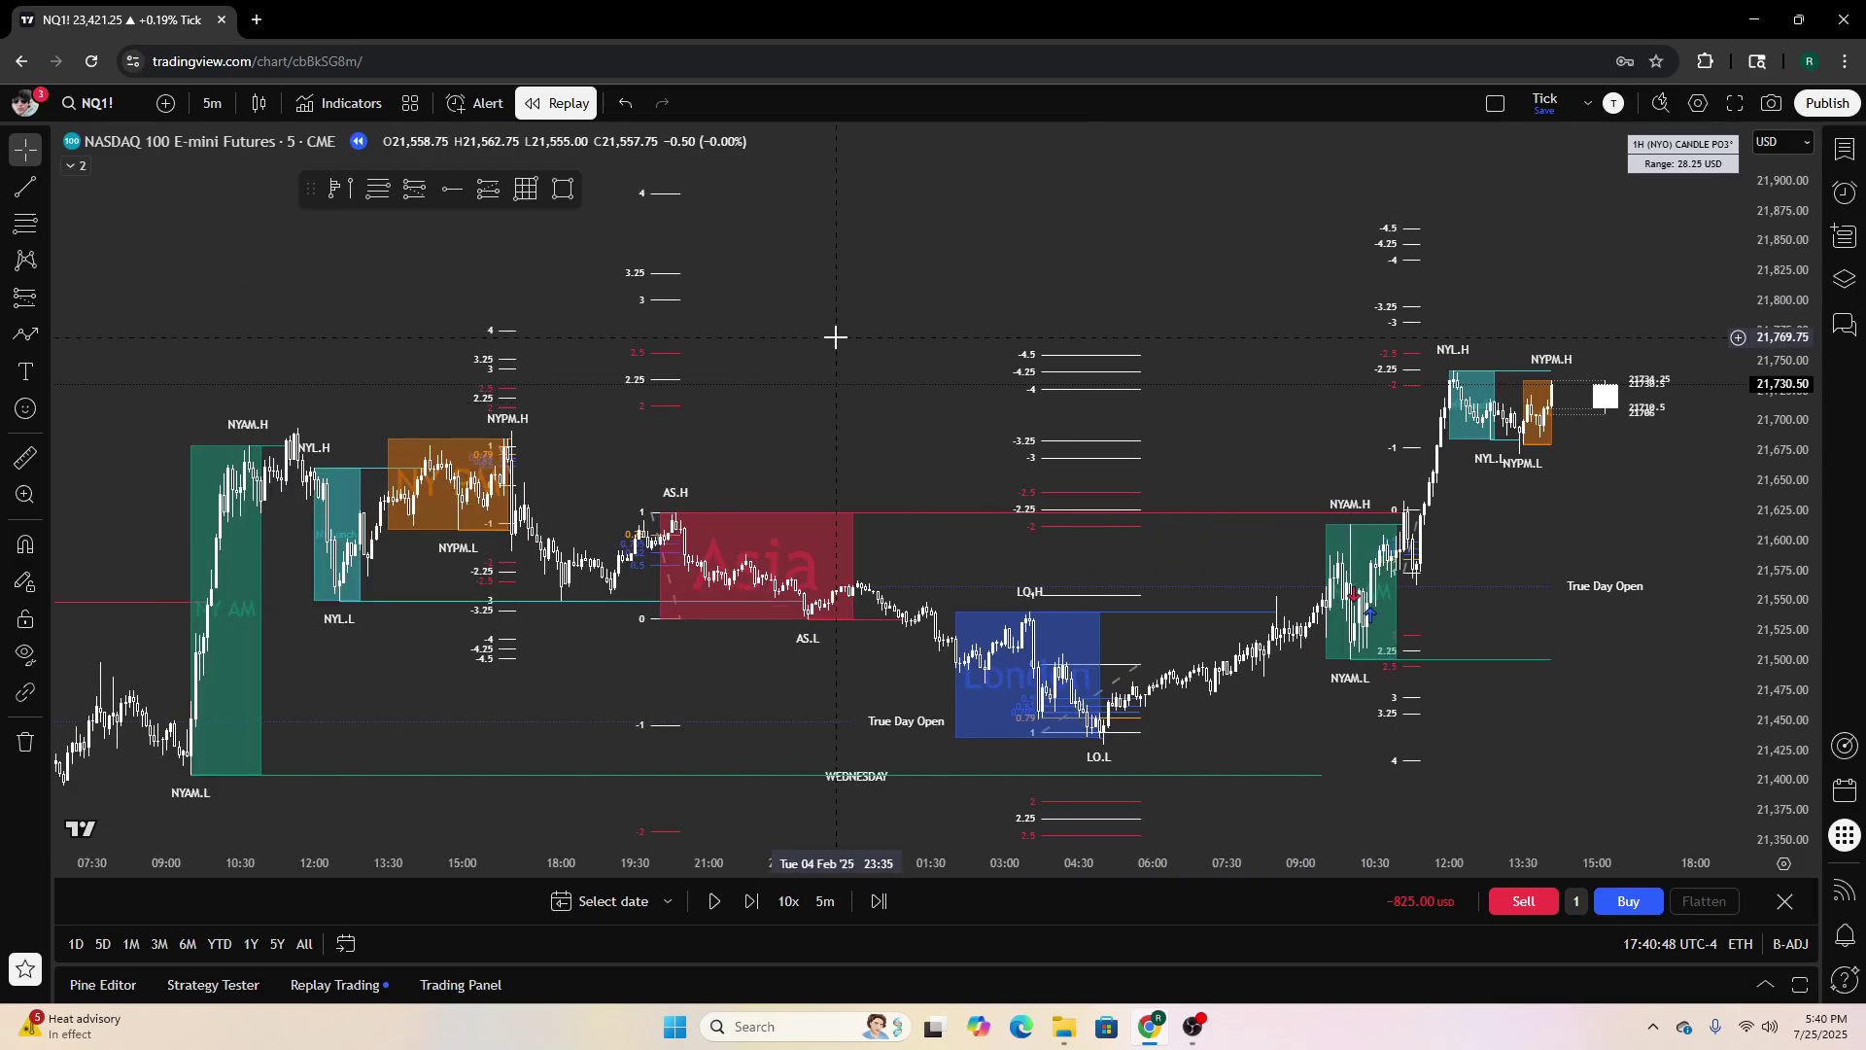
scroll(841, 348, "up", 2)
scroll(1264, 525, "up", 1)
scroll(1200, 536, "down", 1)
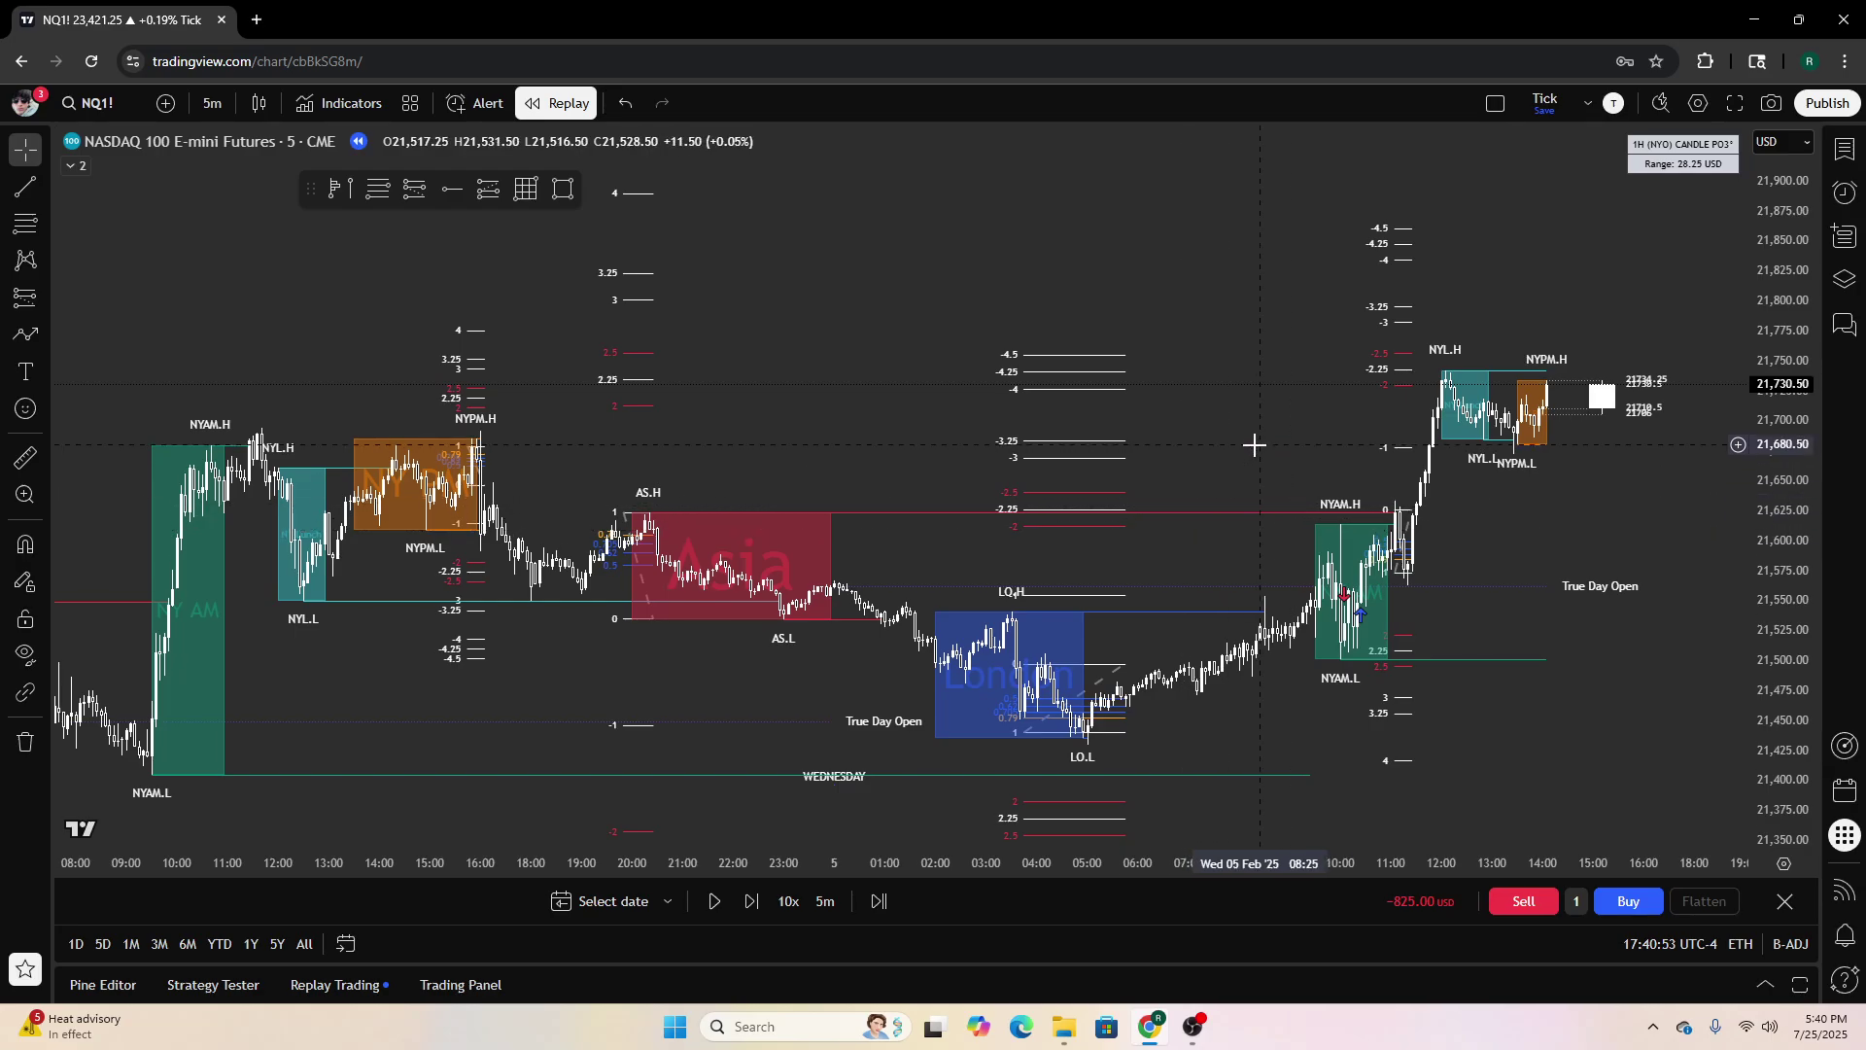
left_click_drag(1214, 437, 917, 560)
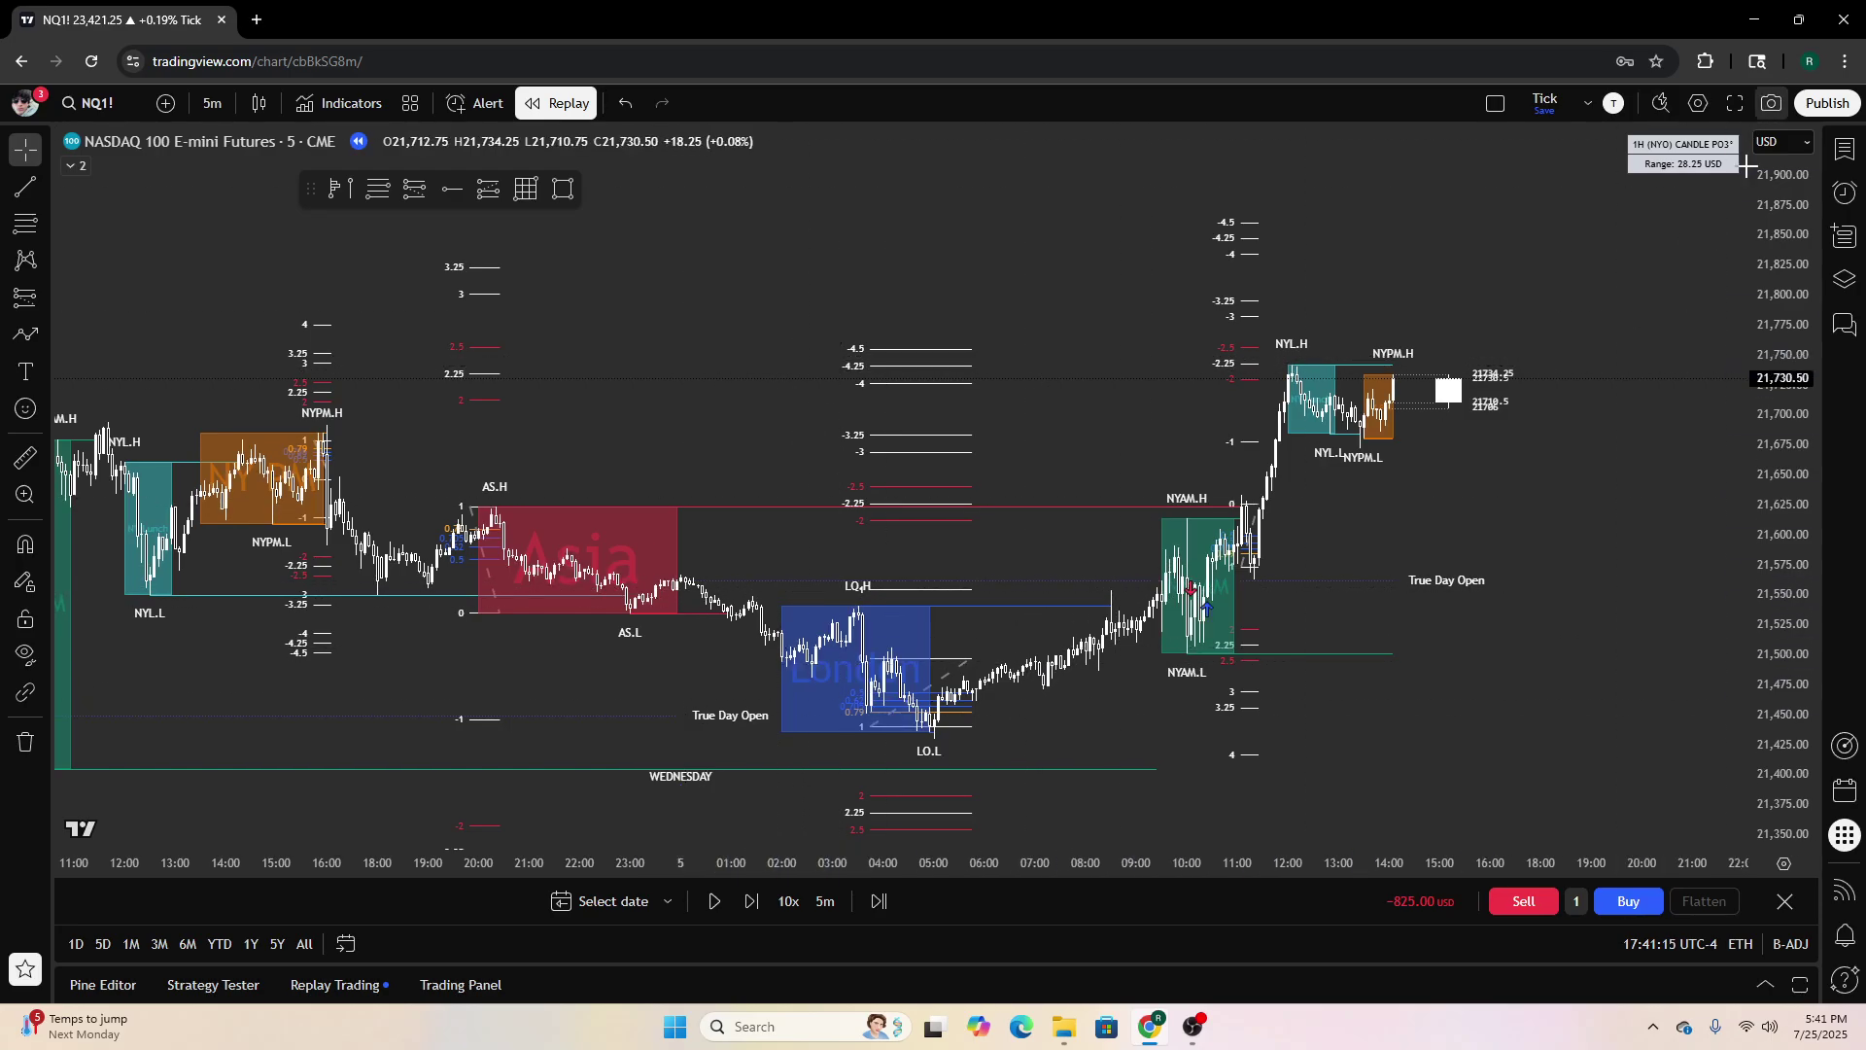
scroll(1189, 536, "up", 5)
scroll(1178, 516, "down", 2)
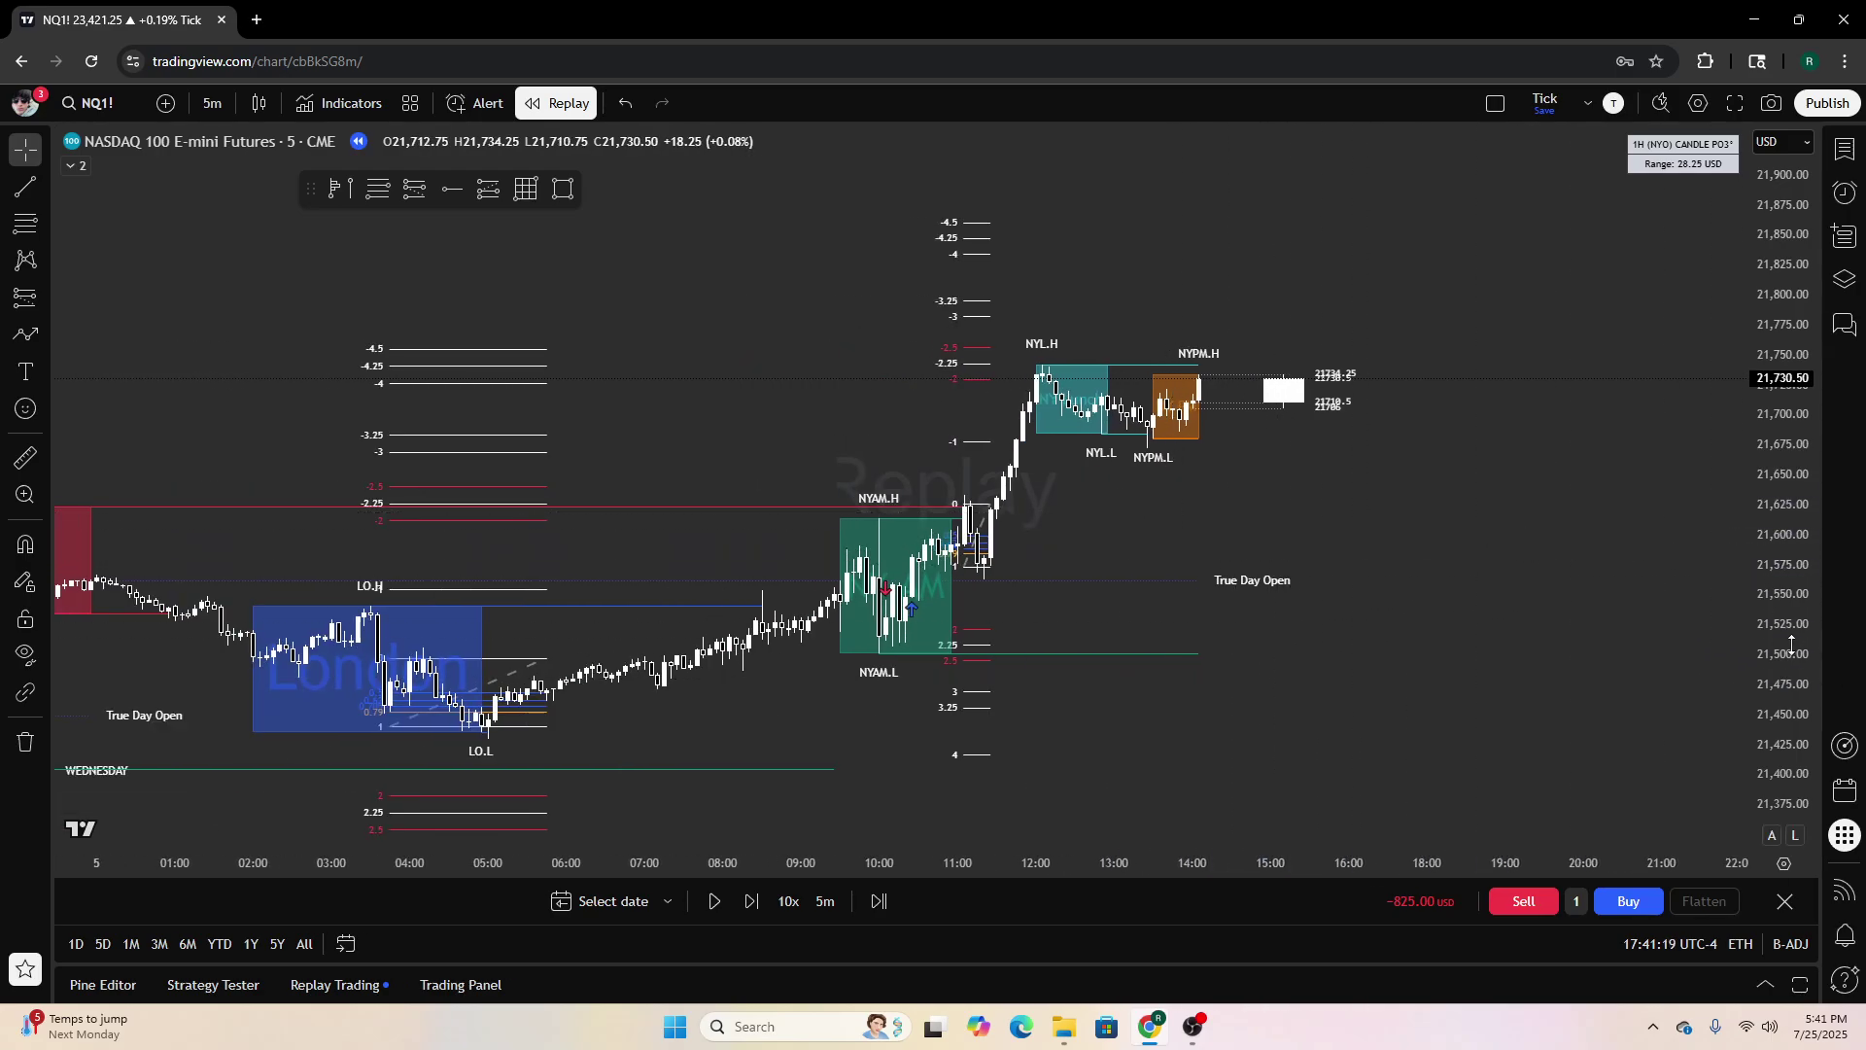
scroll(1716, 437, "down", 4)
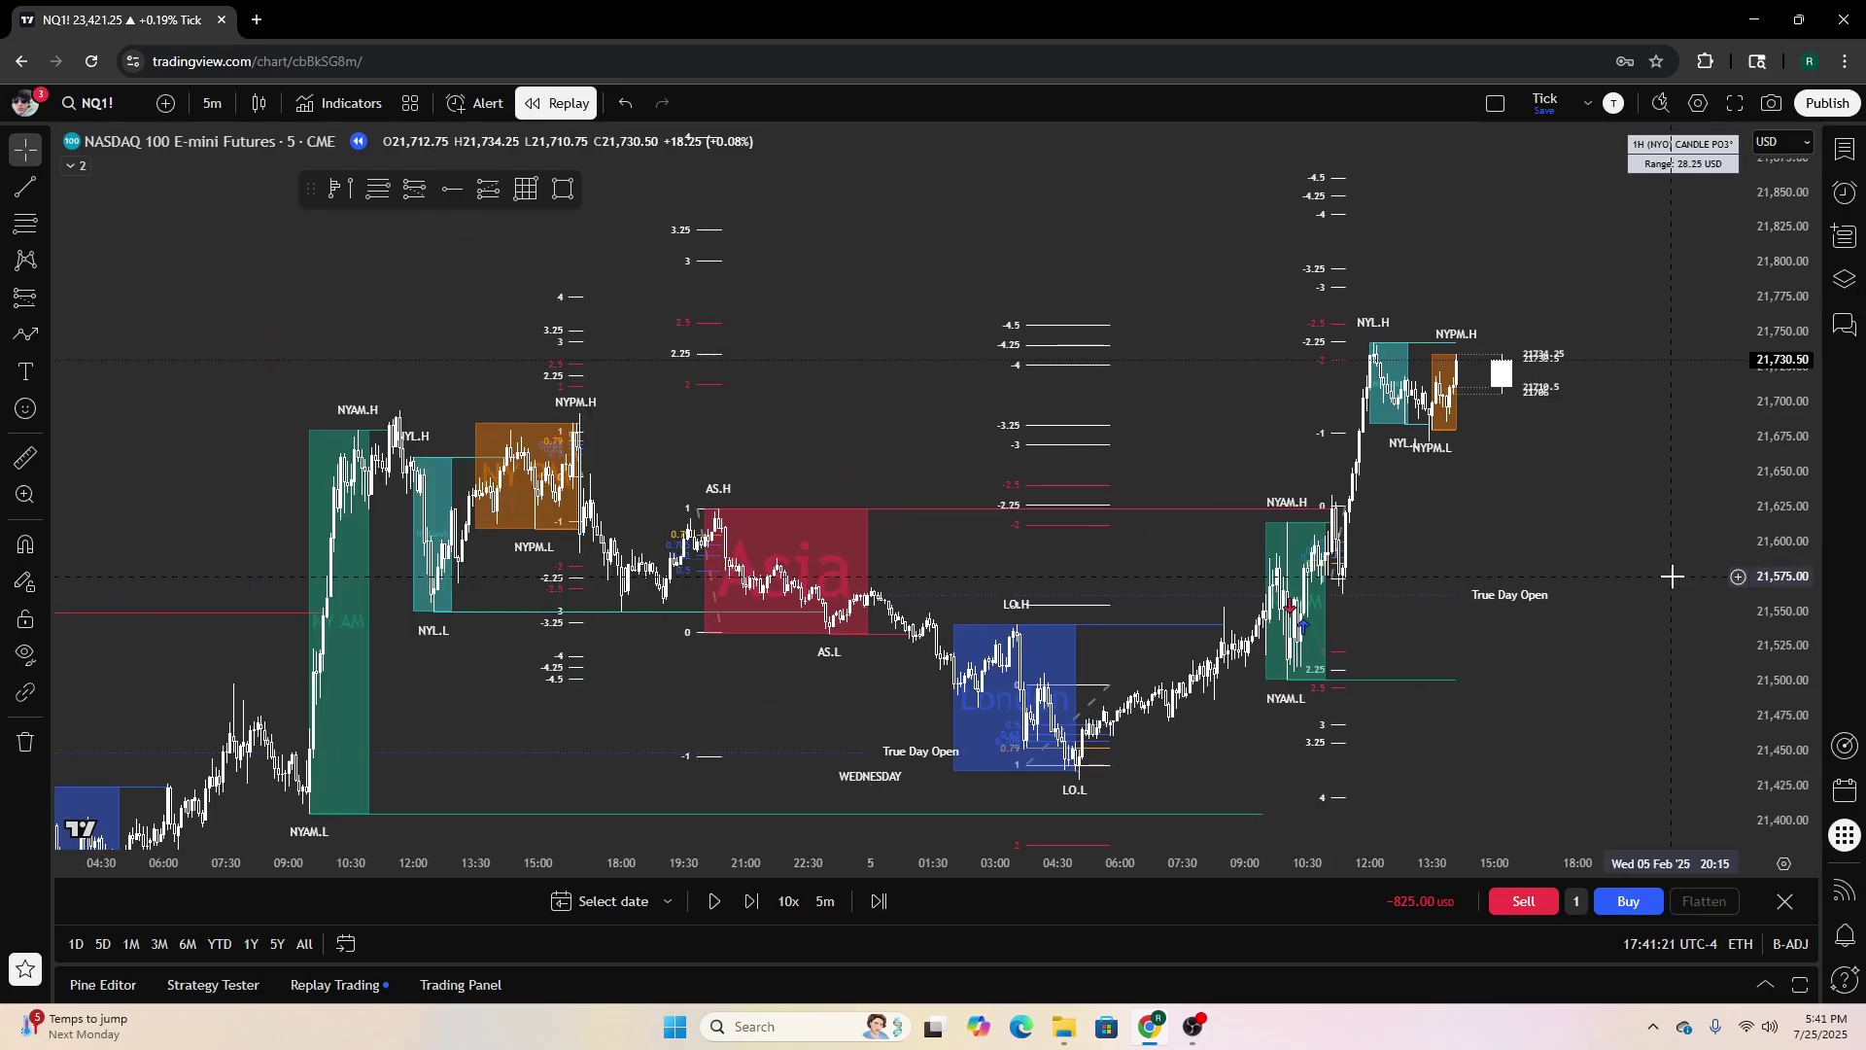
Play the replay through the rest of Wednesday's NY PM session and pause it at about 16:05
left_click_drag(1637, 645, 1258, 621)
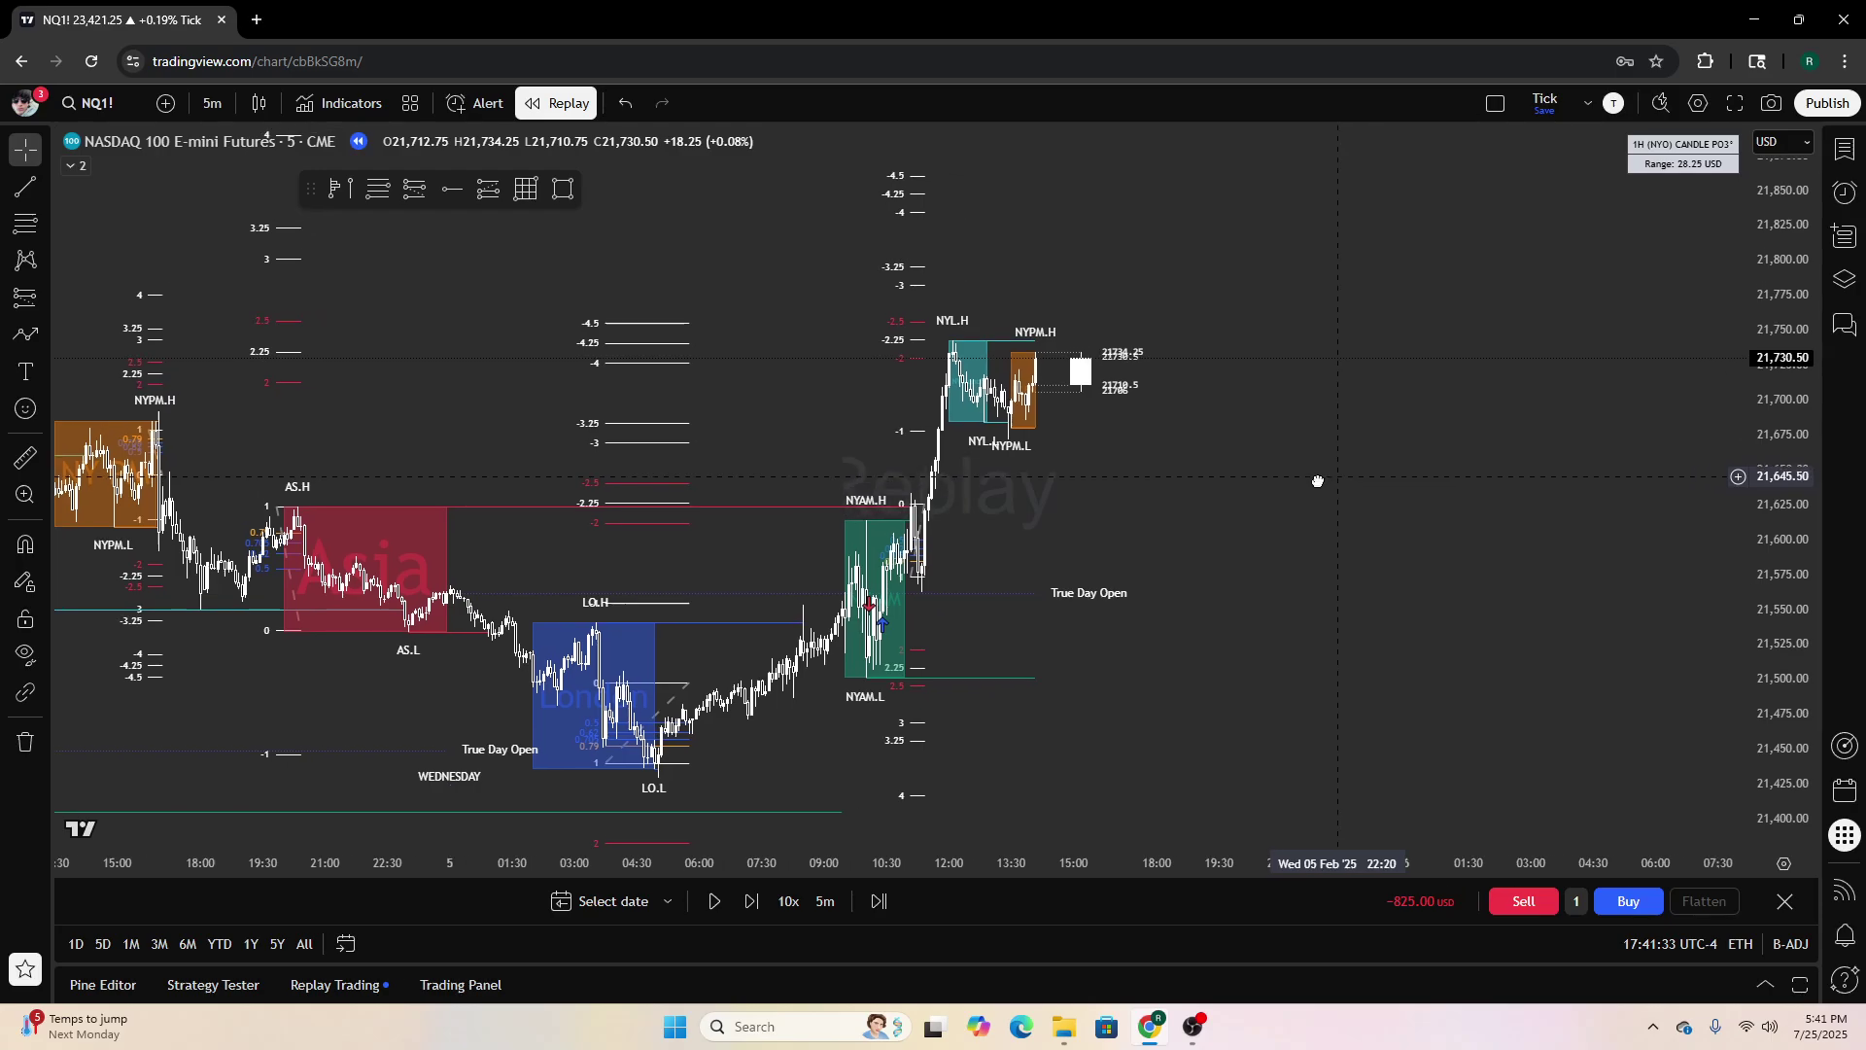
left_click(713, 903)
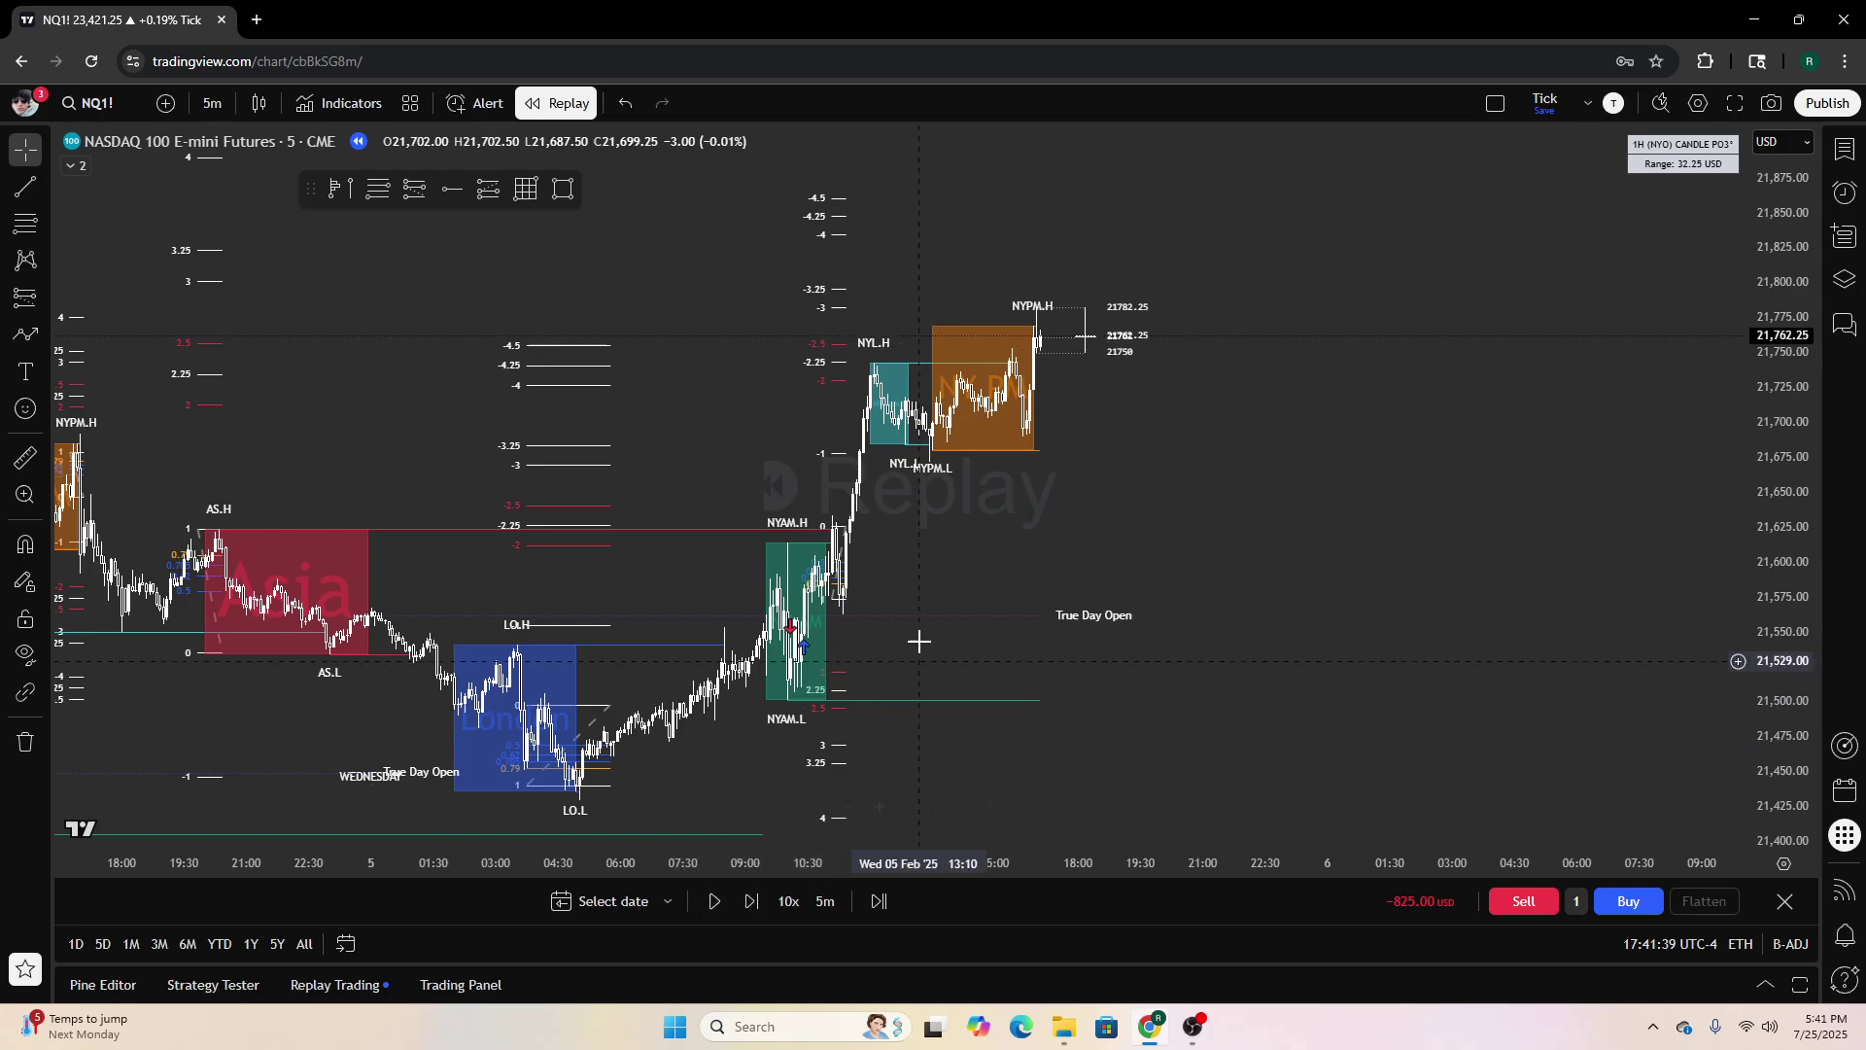
left_click_drag(1257, 411, 1282, 512)
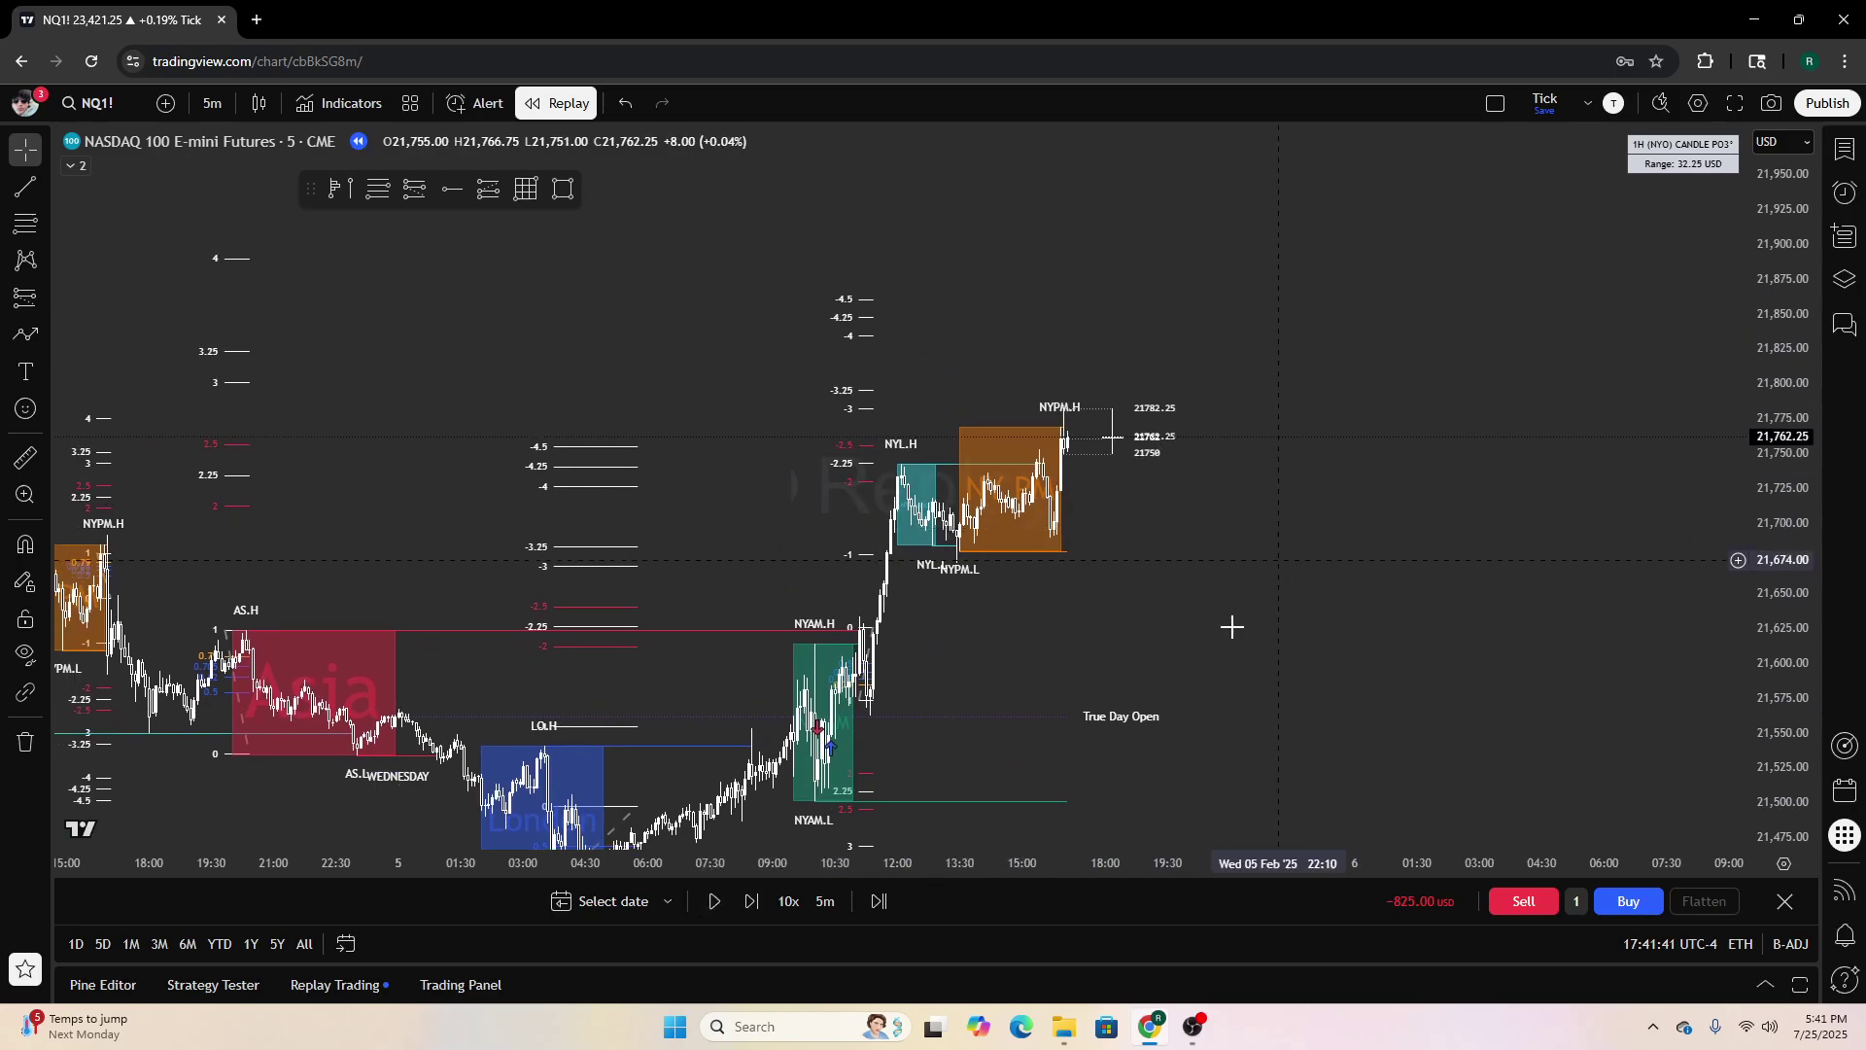
scroll(1229, 625, "up", 3)
Play the replay on through Wednesday evening and the Asia session into Thursday's London session, keeping the latest candles in view
left_click(713, 901)
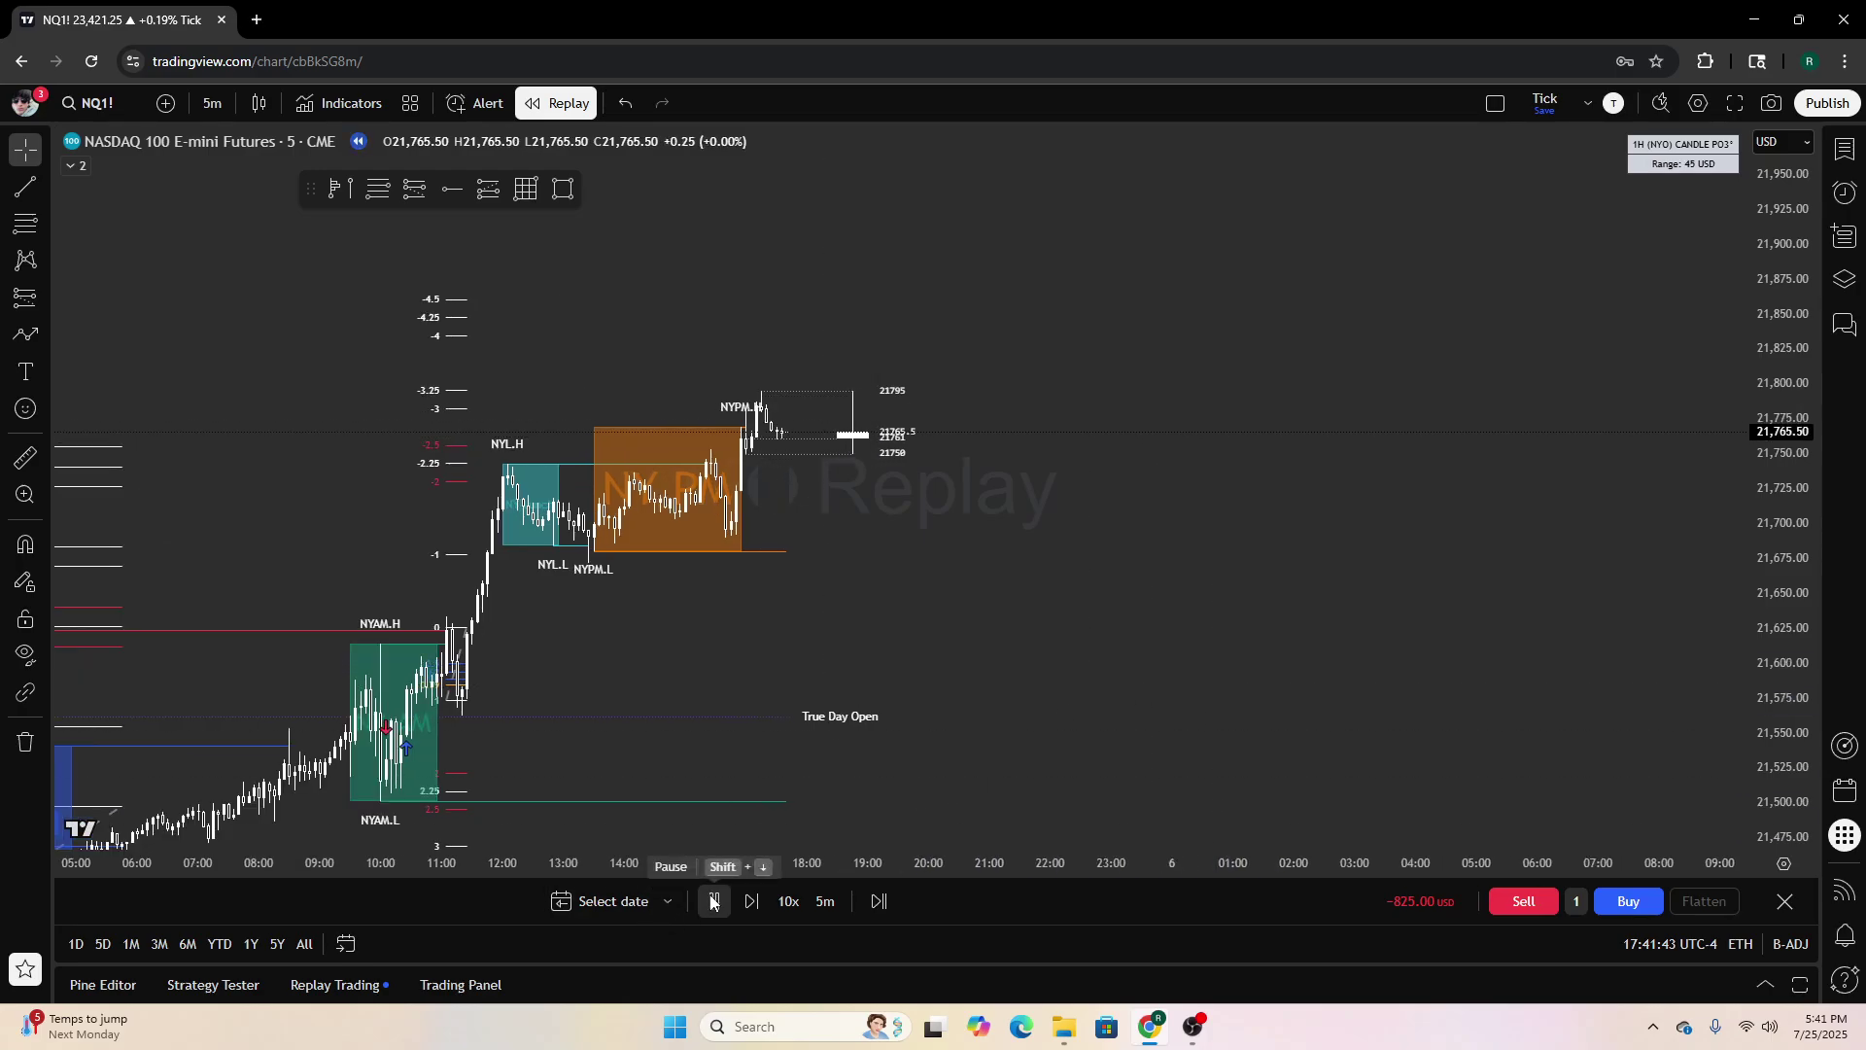
left_click(713, 902)
left_click(713, 902)
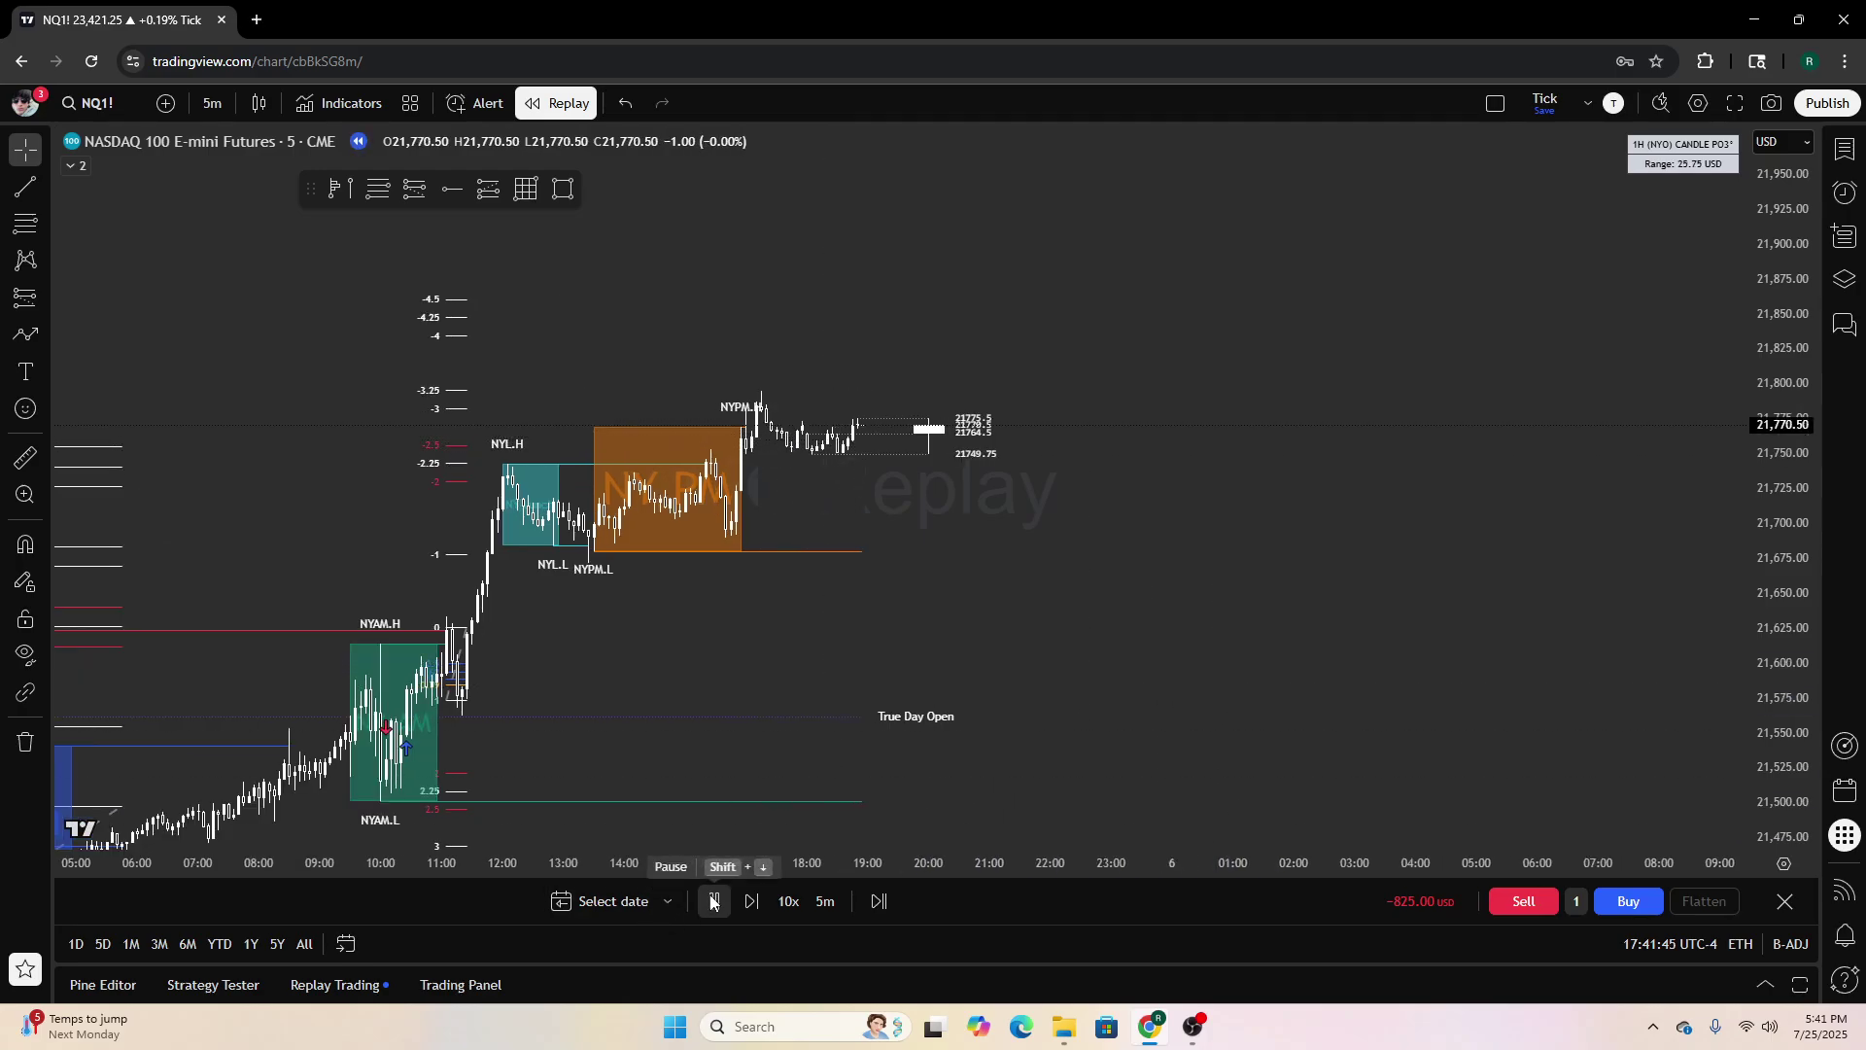
scroll(934, 701, "down", 3)
left_click_drag(1094, 661, 980, 609)
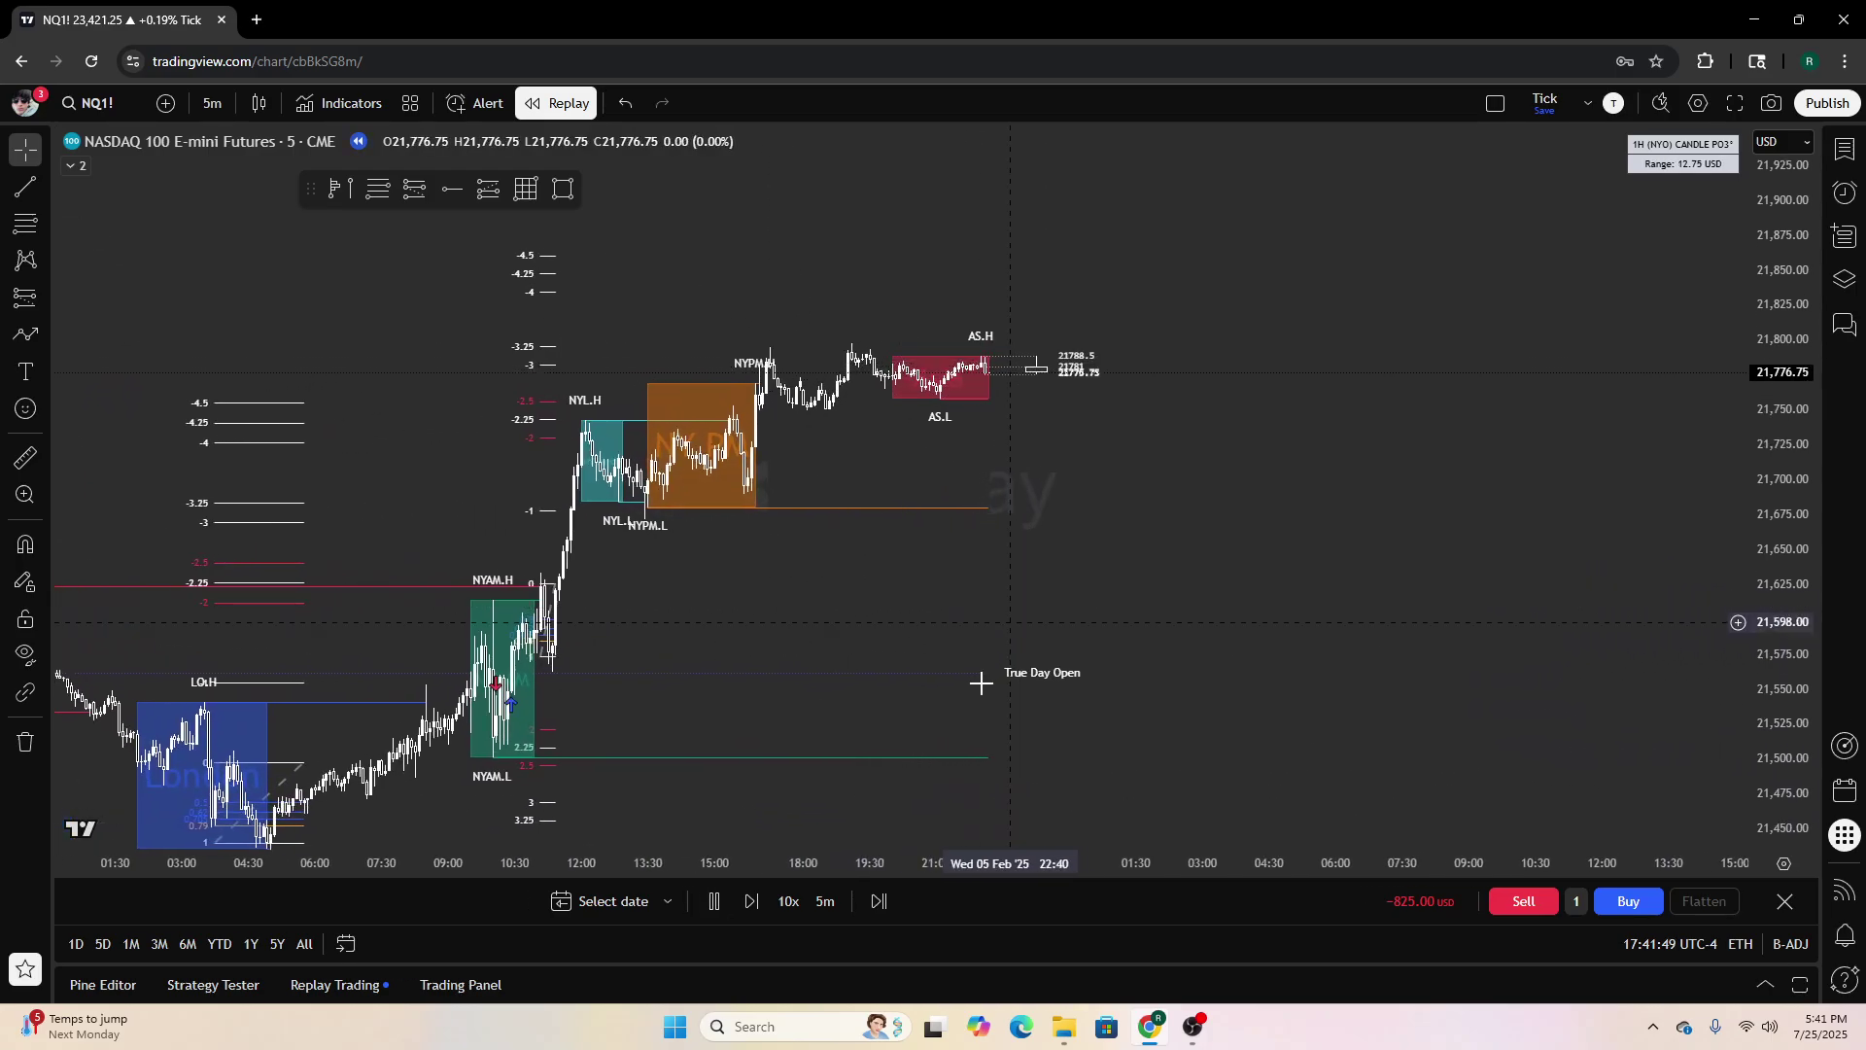
left_click_drag(984, 741, 875, 750)
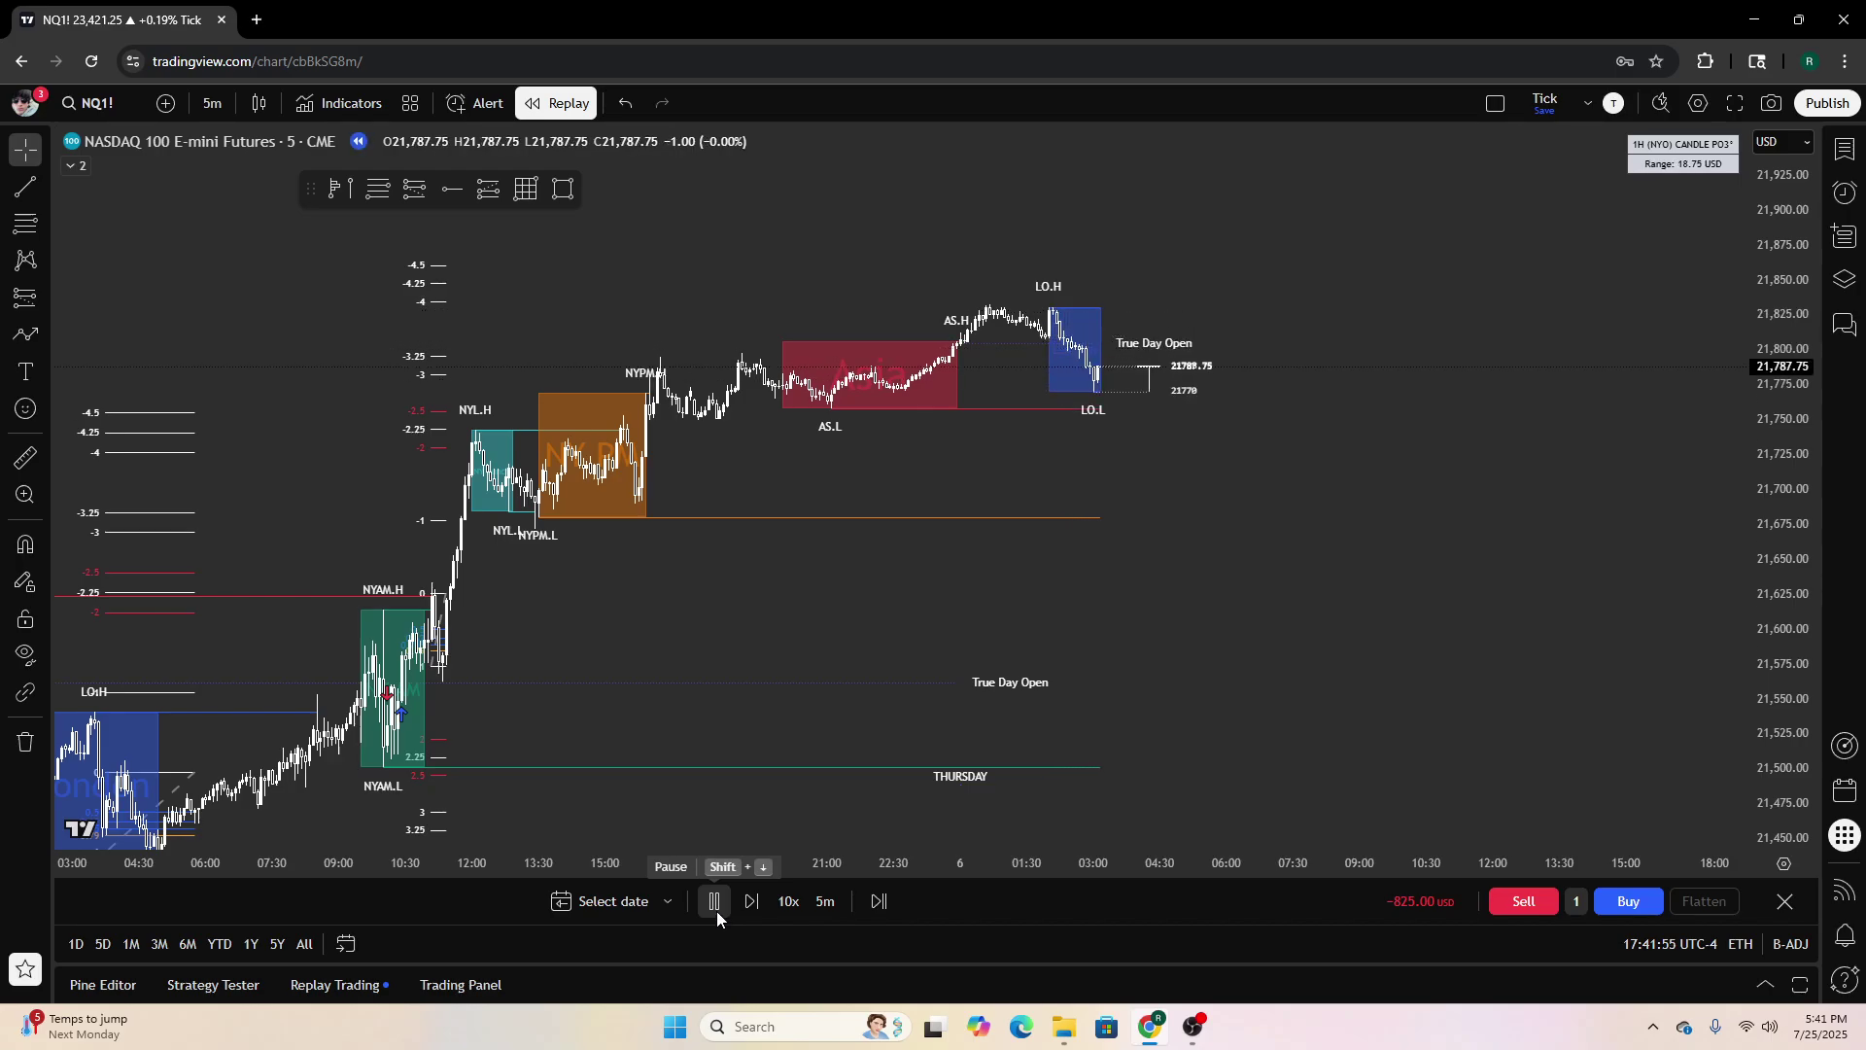
left_click_drag(1227, 743, 1083, 775)
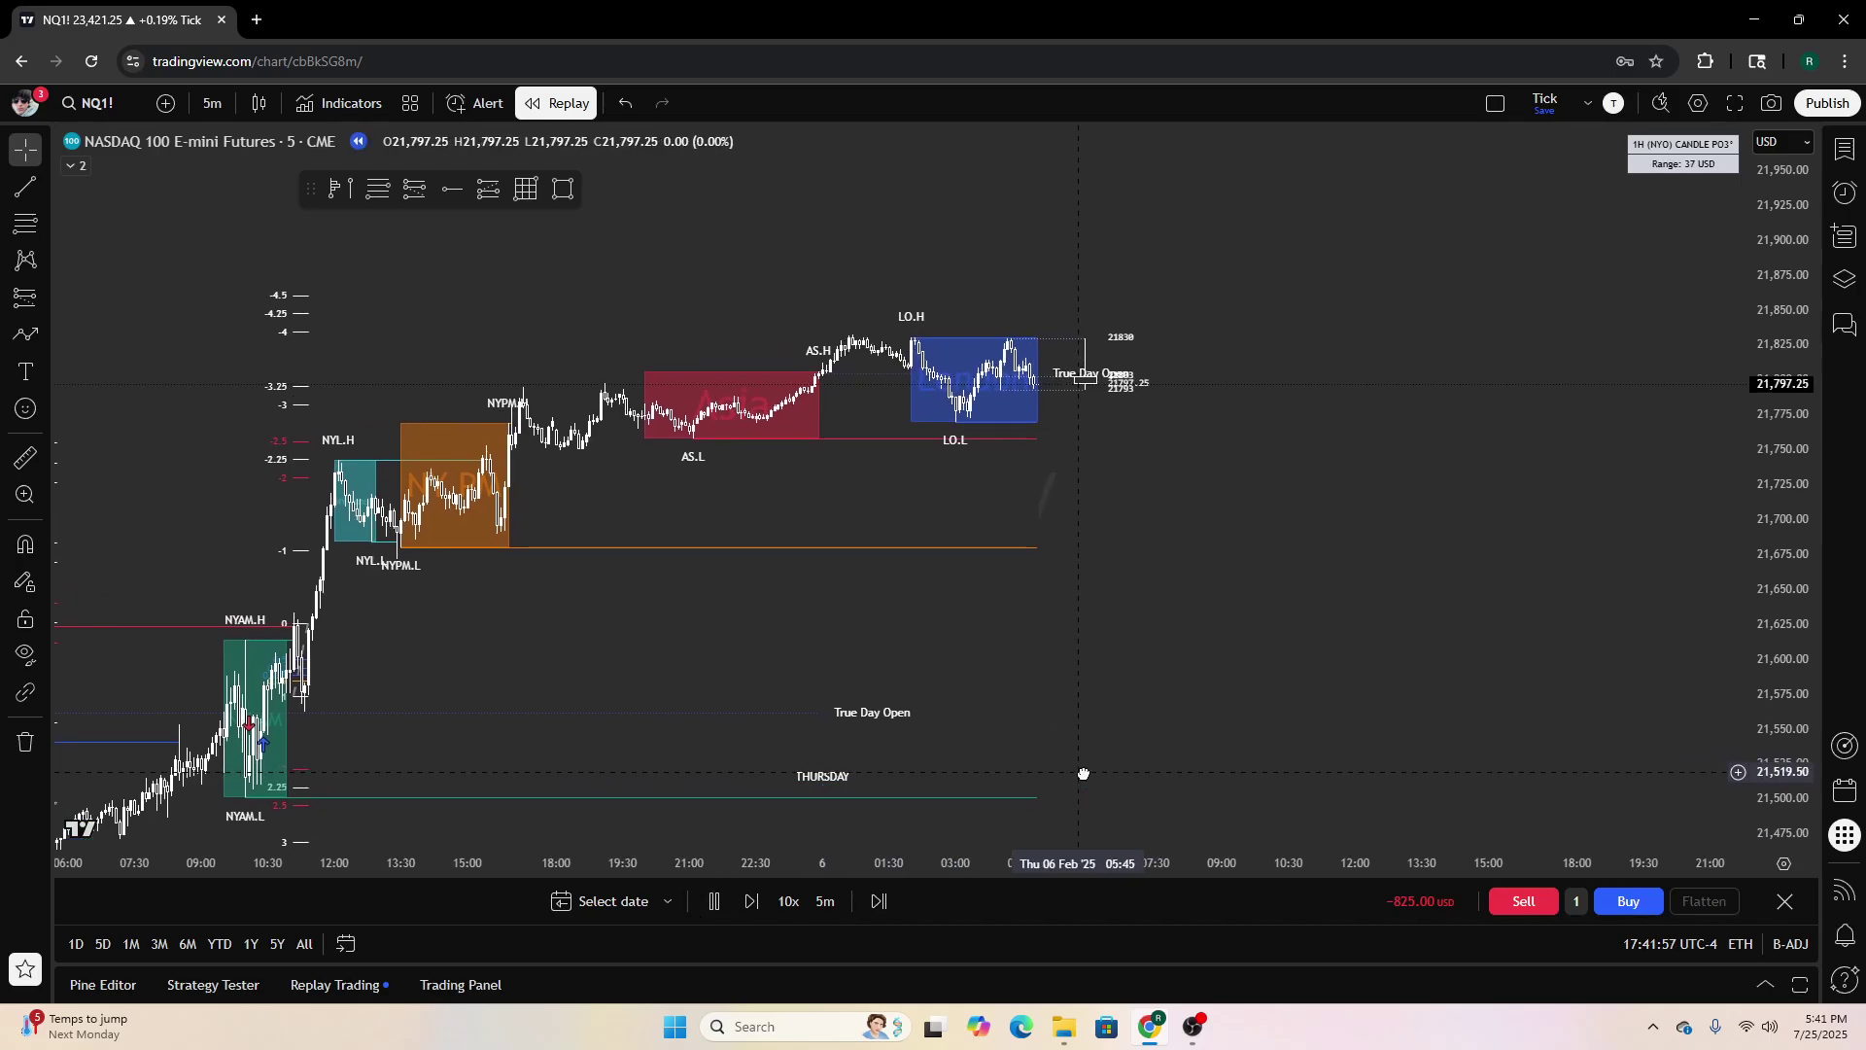
Follow the replay through Thursday's NY AM and NY Lunch sessions and pause it in NY PM at about 15:45
scroll(1085, 770, "down", 2)
left_click_drag(1258, 624, 984, 612)
scroll(1102, 632, "down", 3)
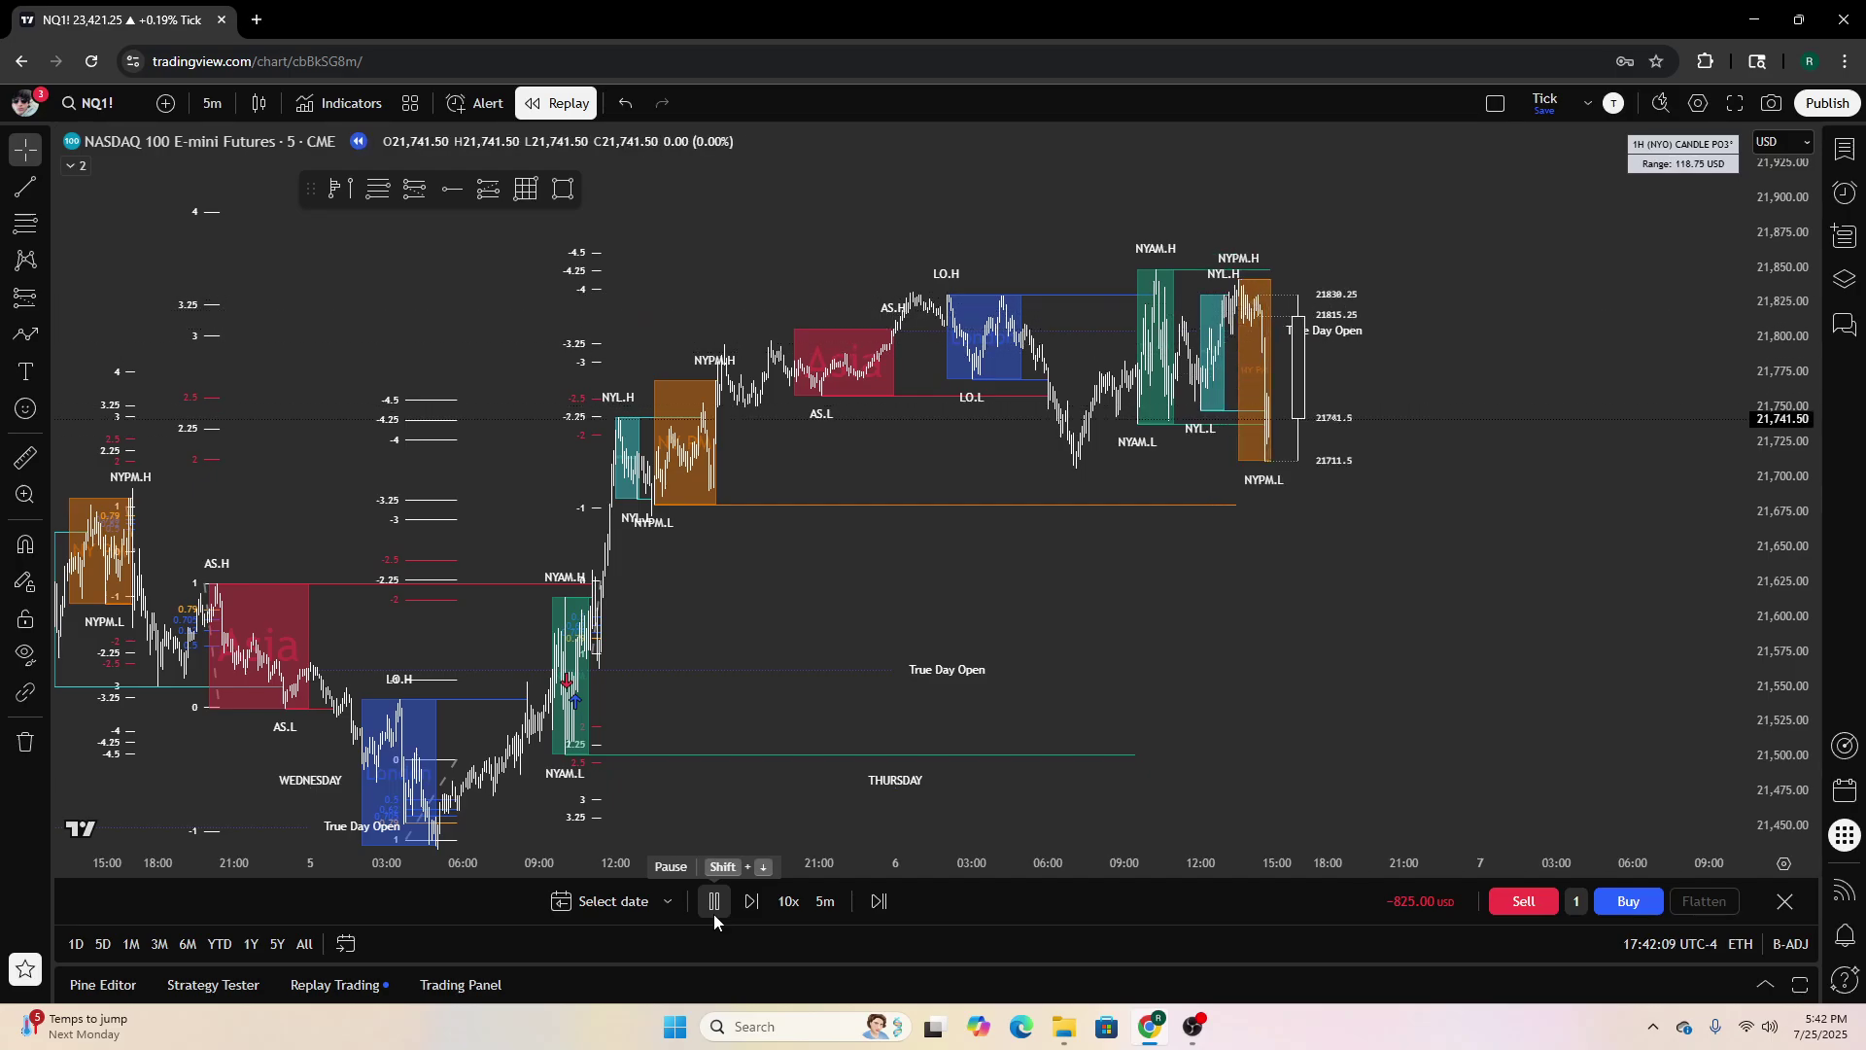
left_click(714, 914)
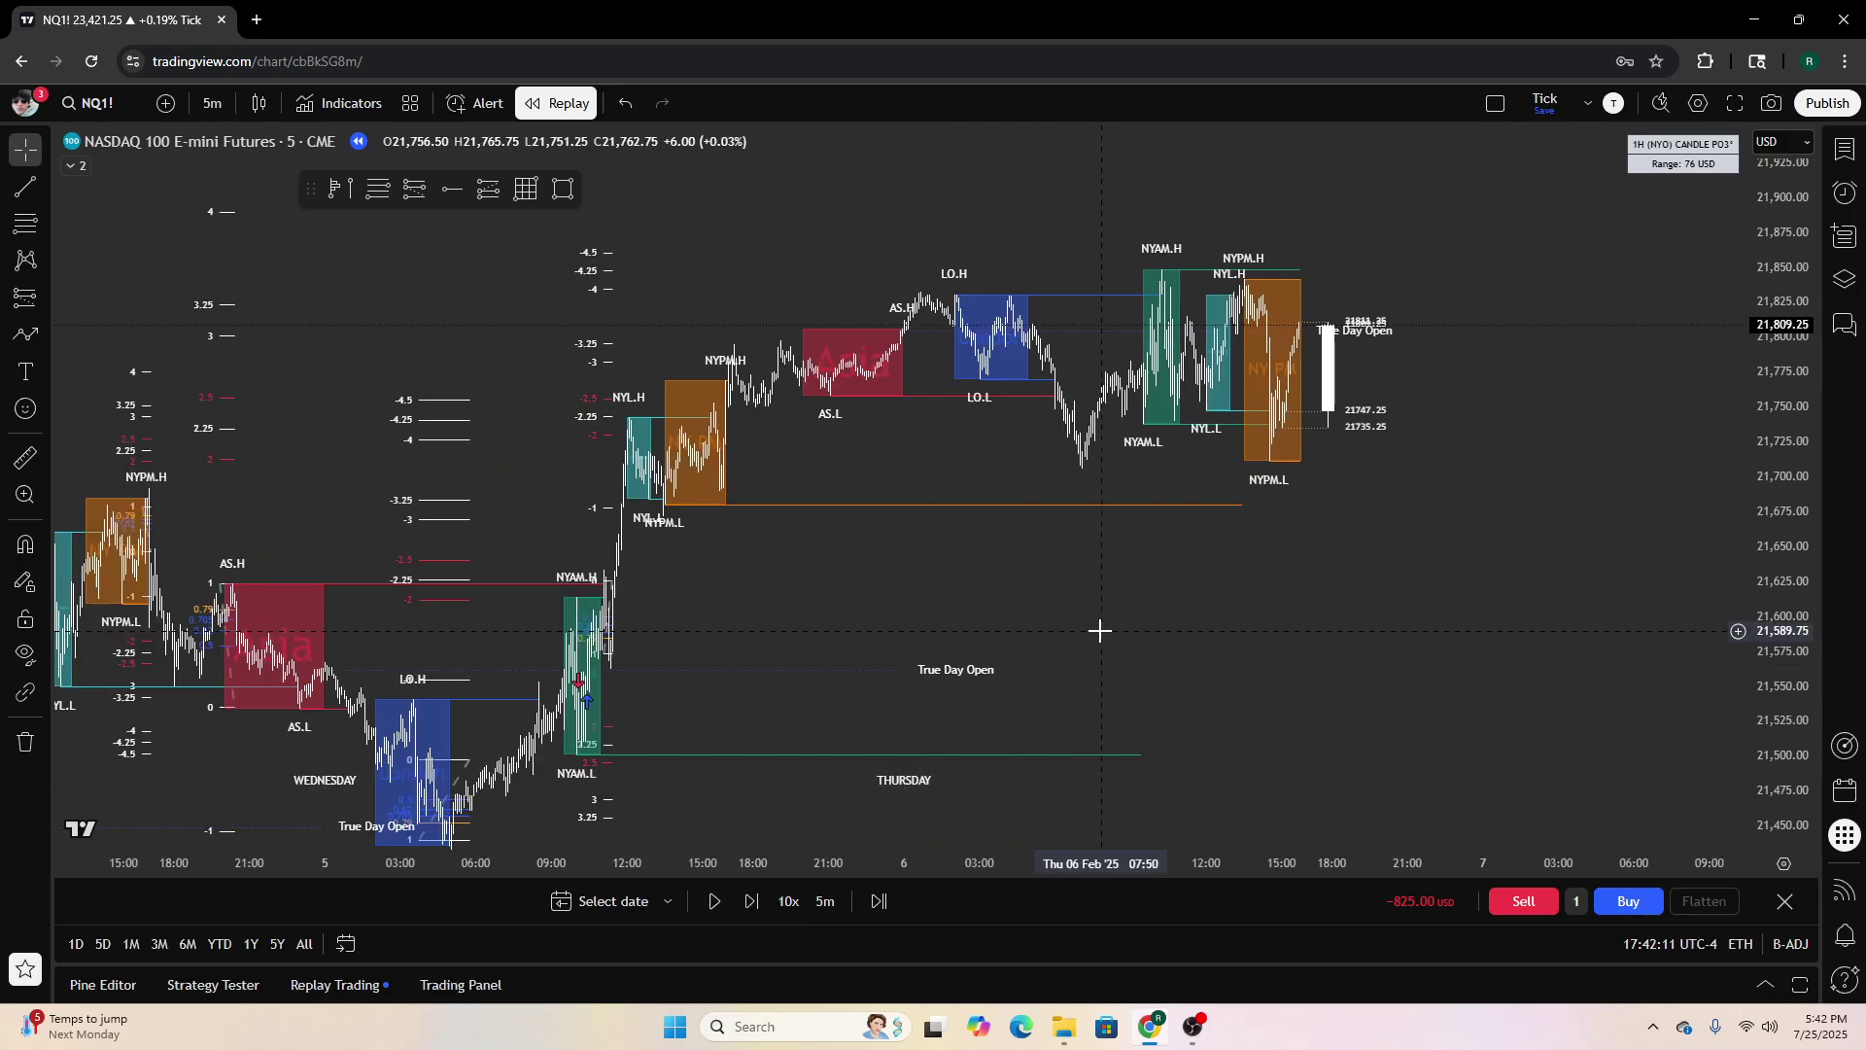
Examine Thursday's Asia, London, NY AM, NY Lunch and NY PM ranges and the swings around their highs and lows
scroll(1063, 652, "up", 1)
scroll(1063, 652, "up", 4)
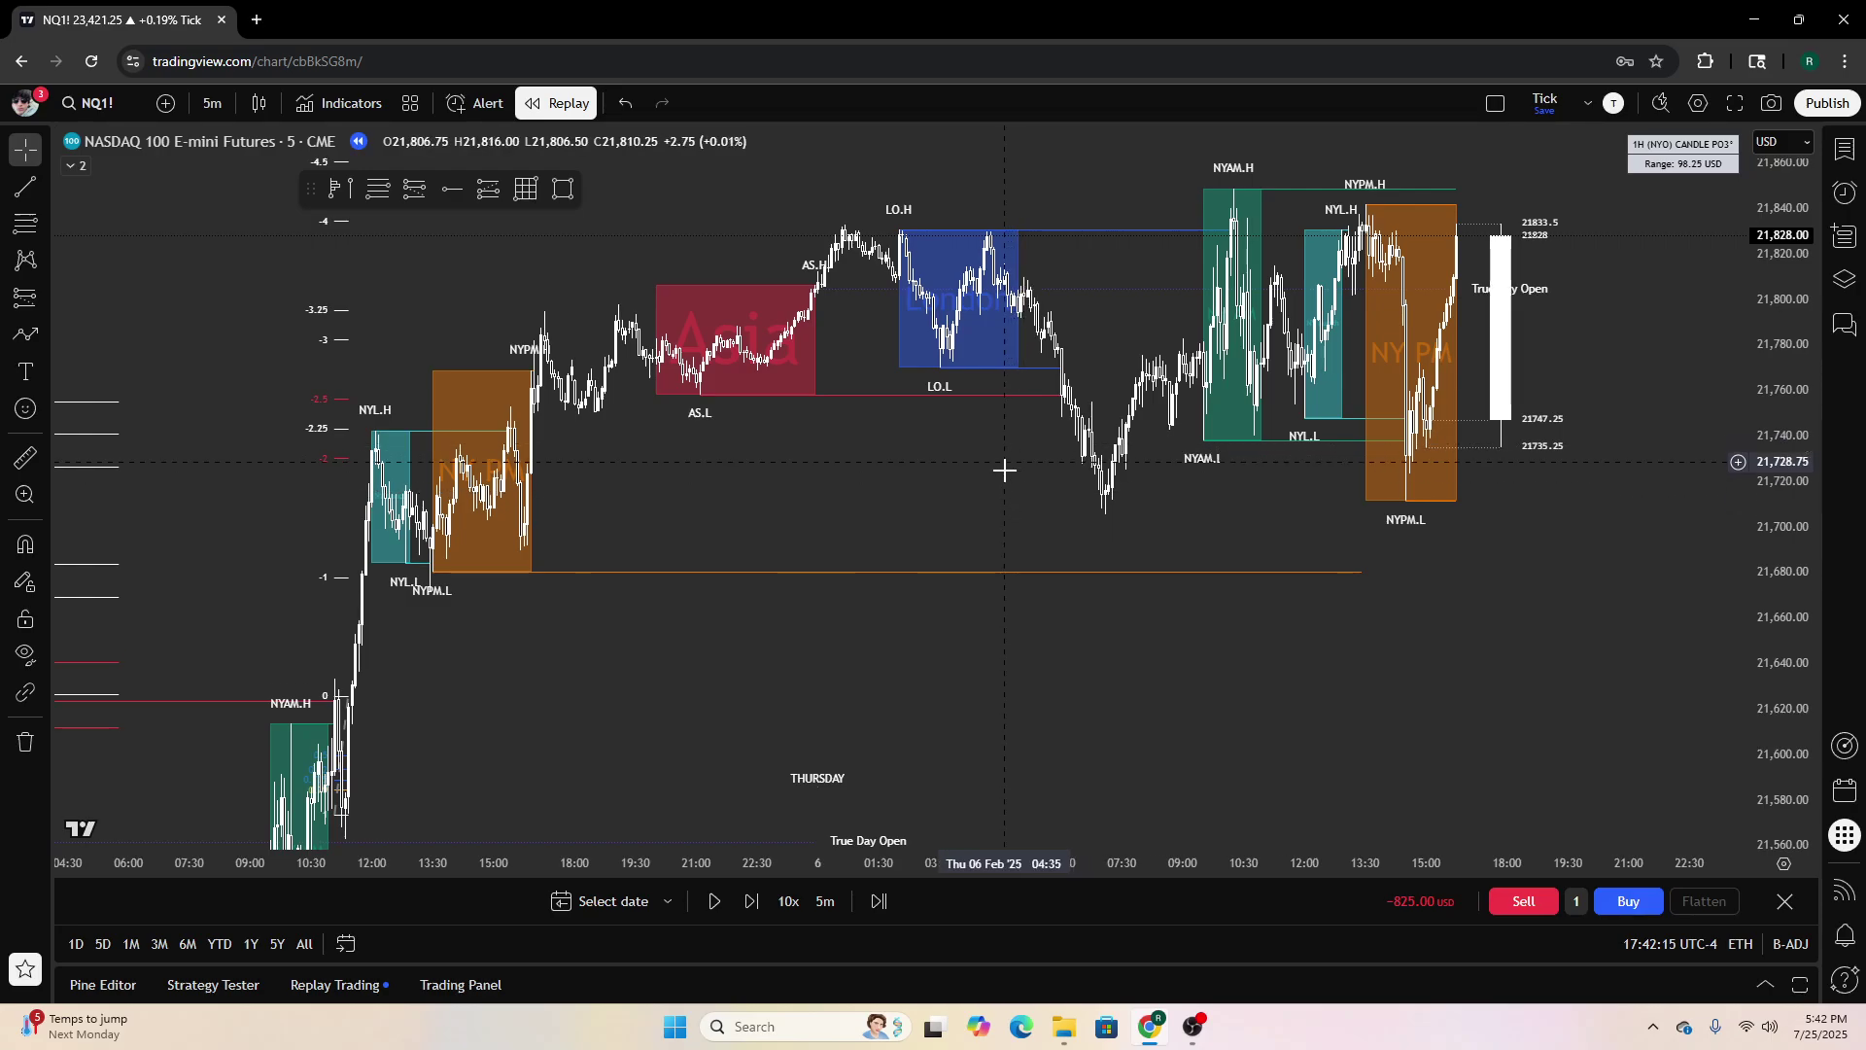
left_click_drag(1004, 467, 1084, 498)
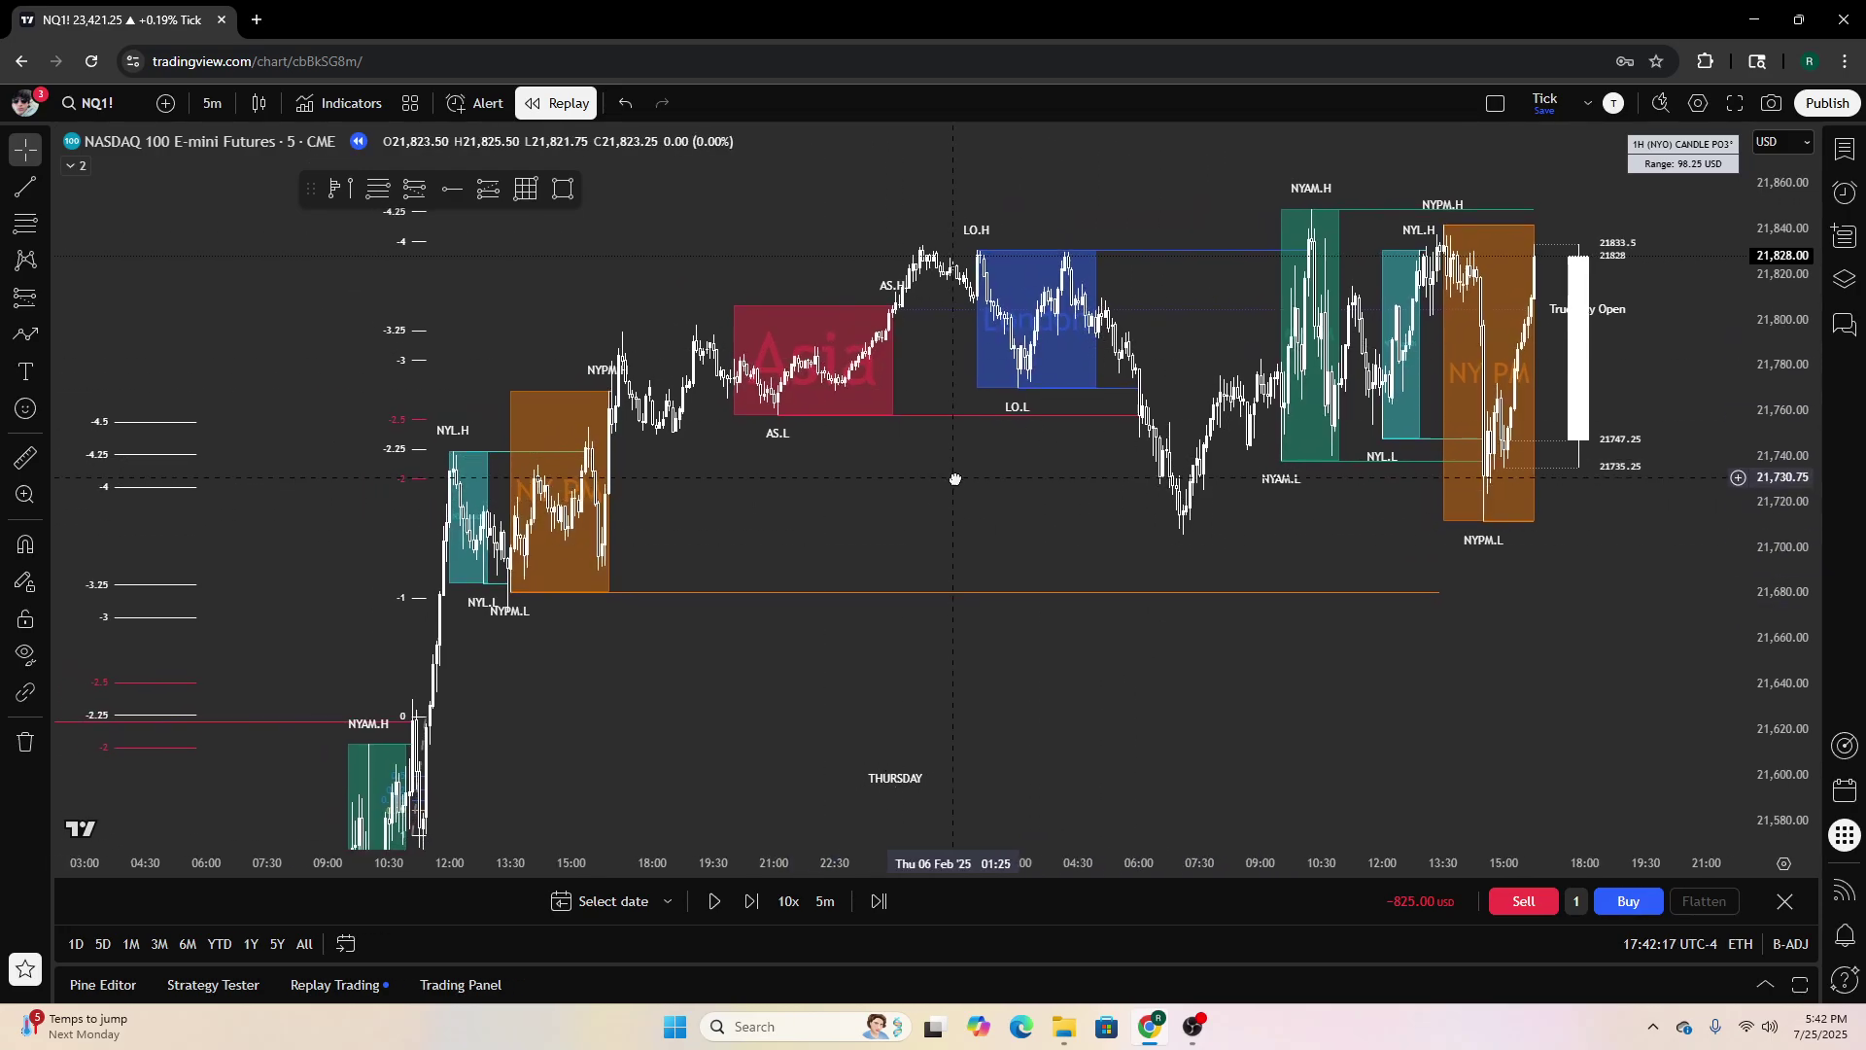
left_click_drag(956, 485, 997, 523)
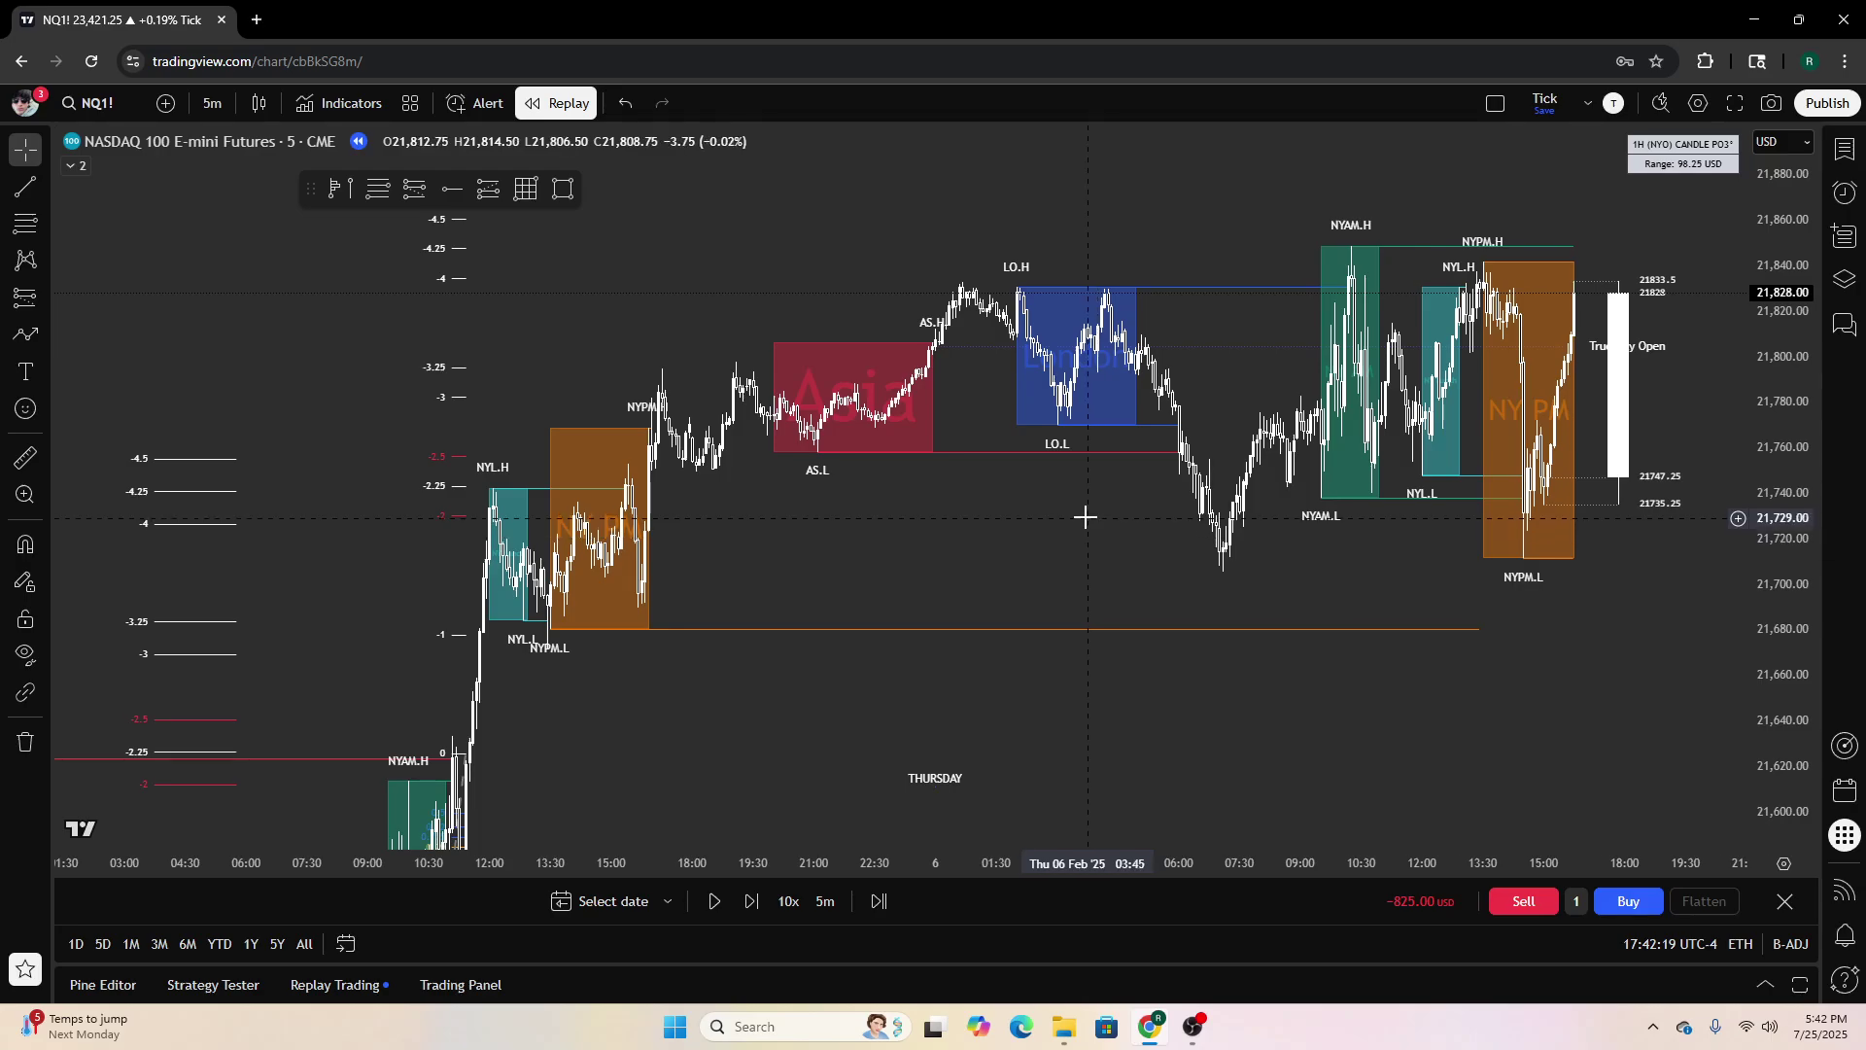
scroll(977, 501, "up", 2)
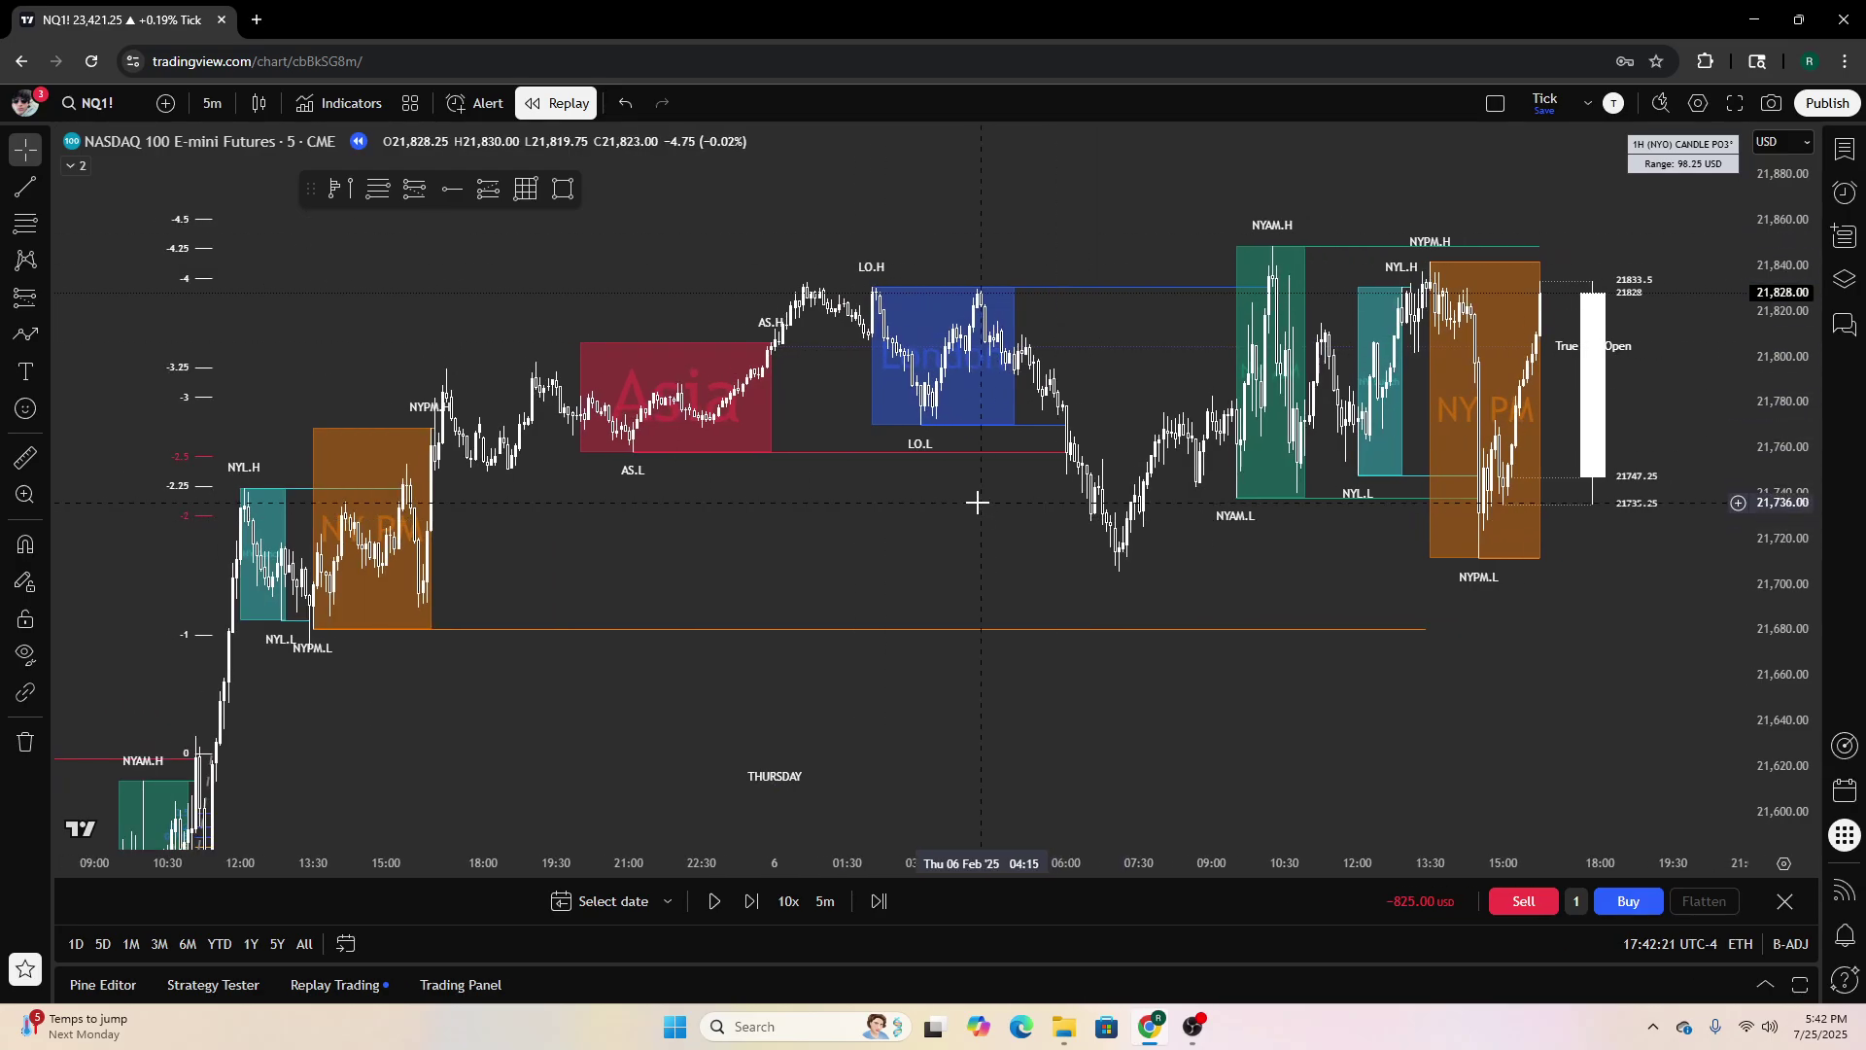
scroll(977, 502, "up", 4)
left_click_drag(716, 502, 891, 604)
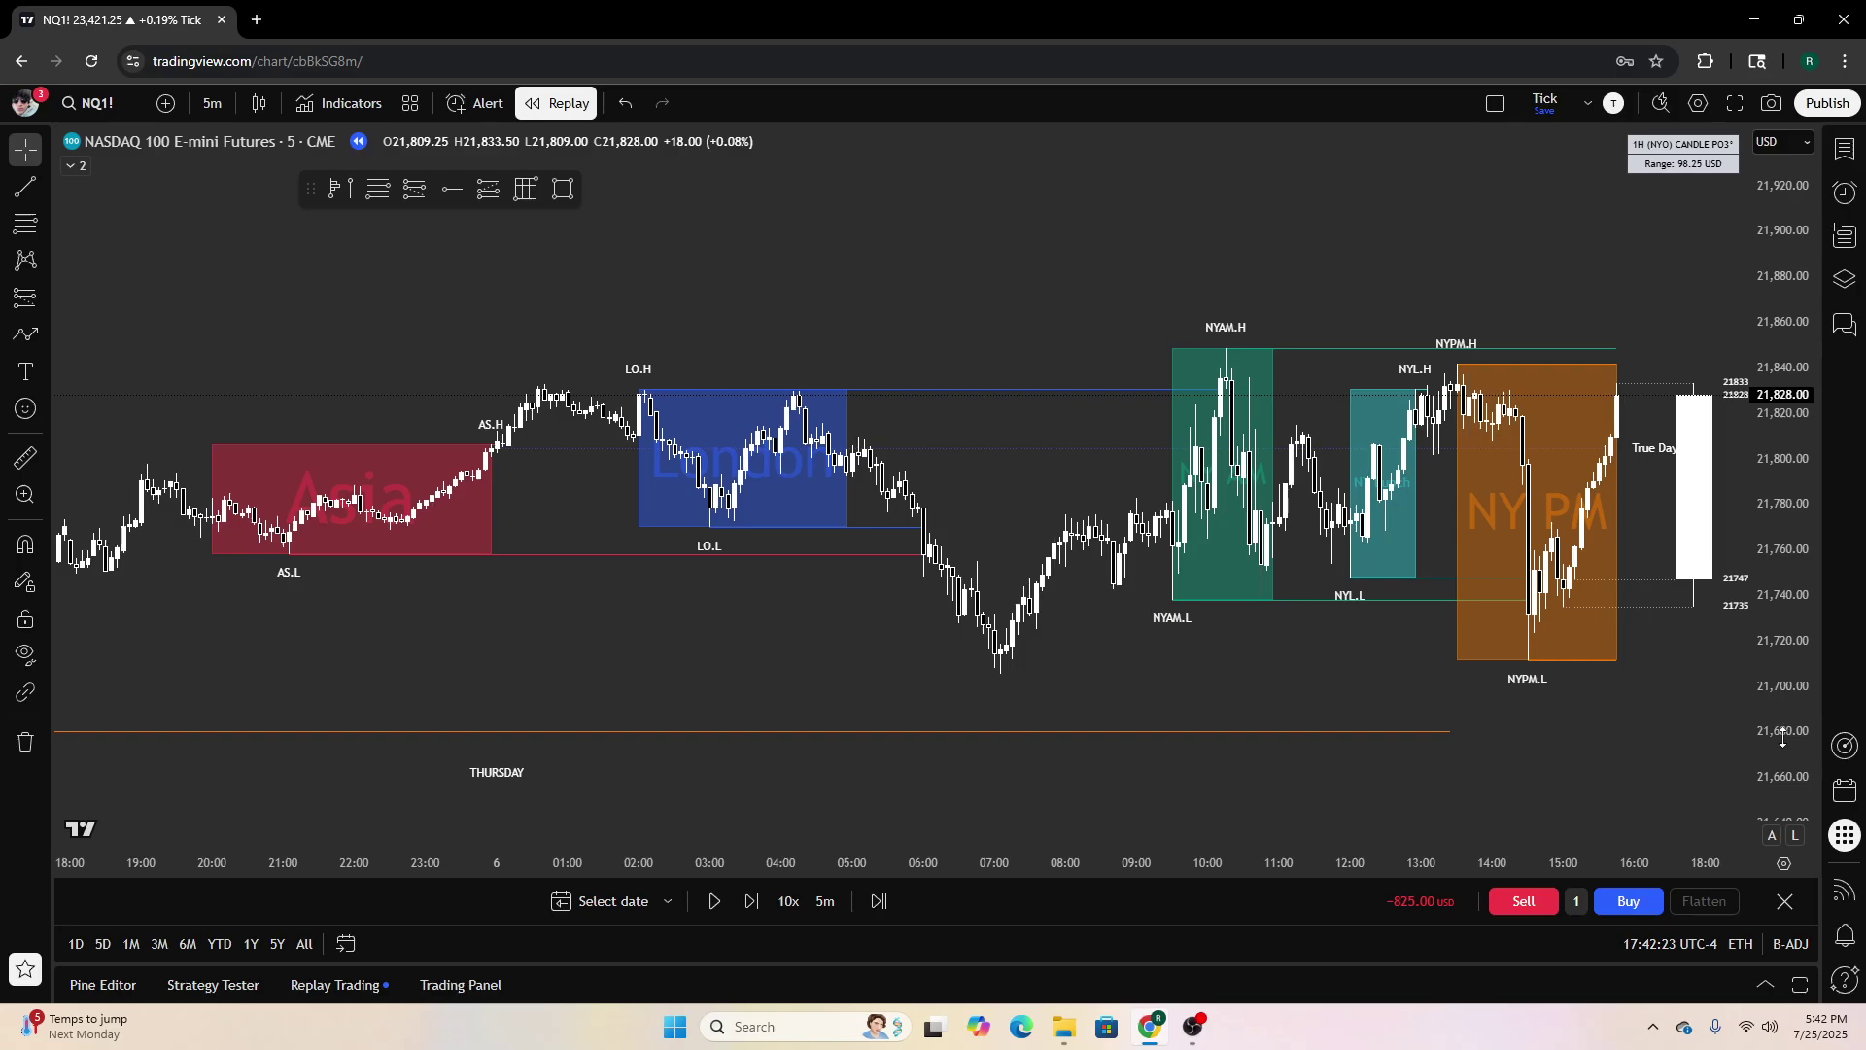
left_click_drag(1782, 738, 1099, 404)
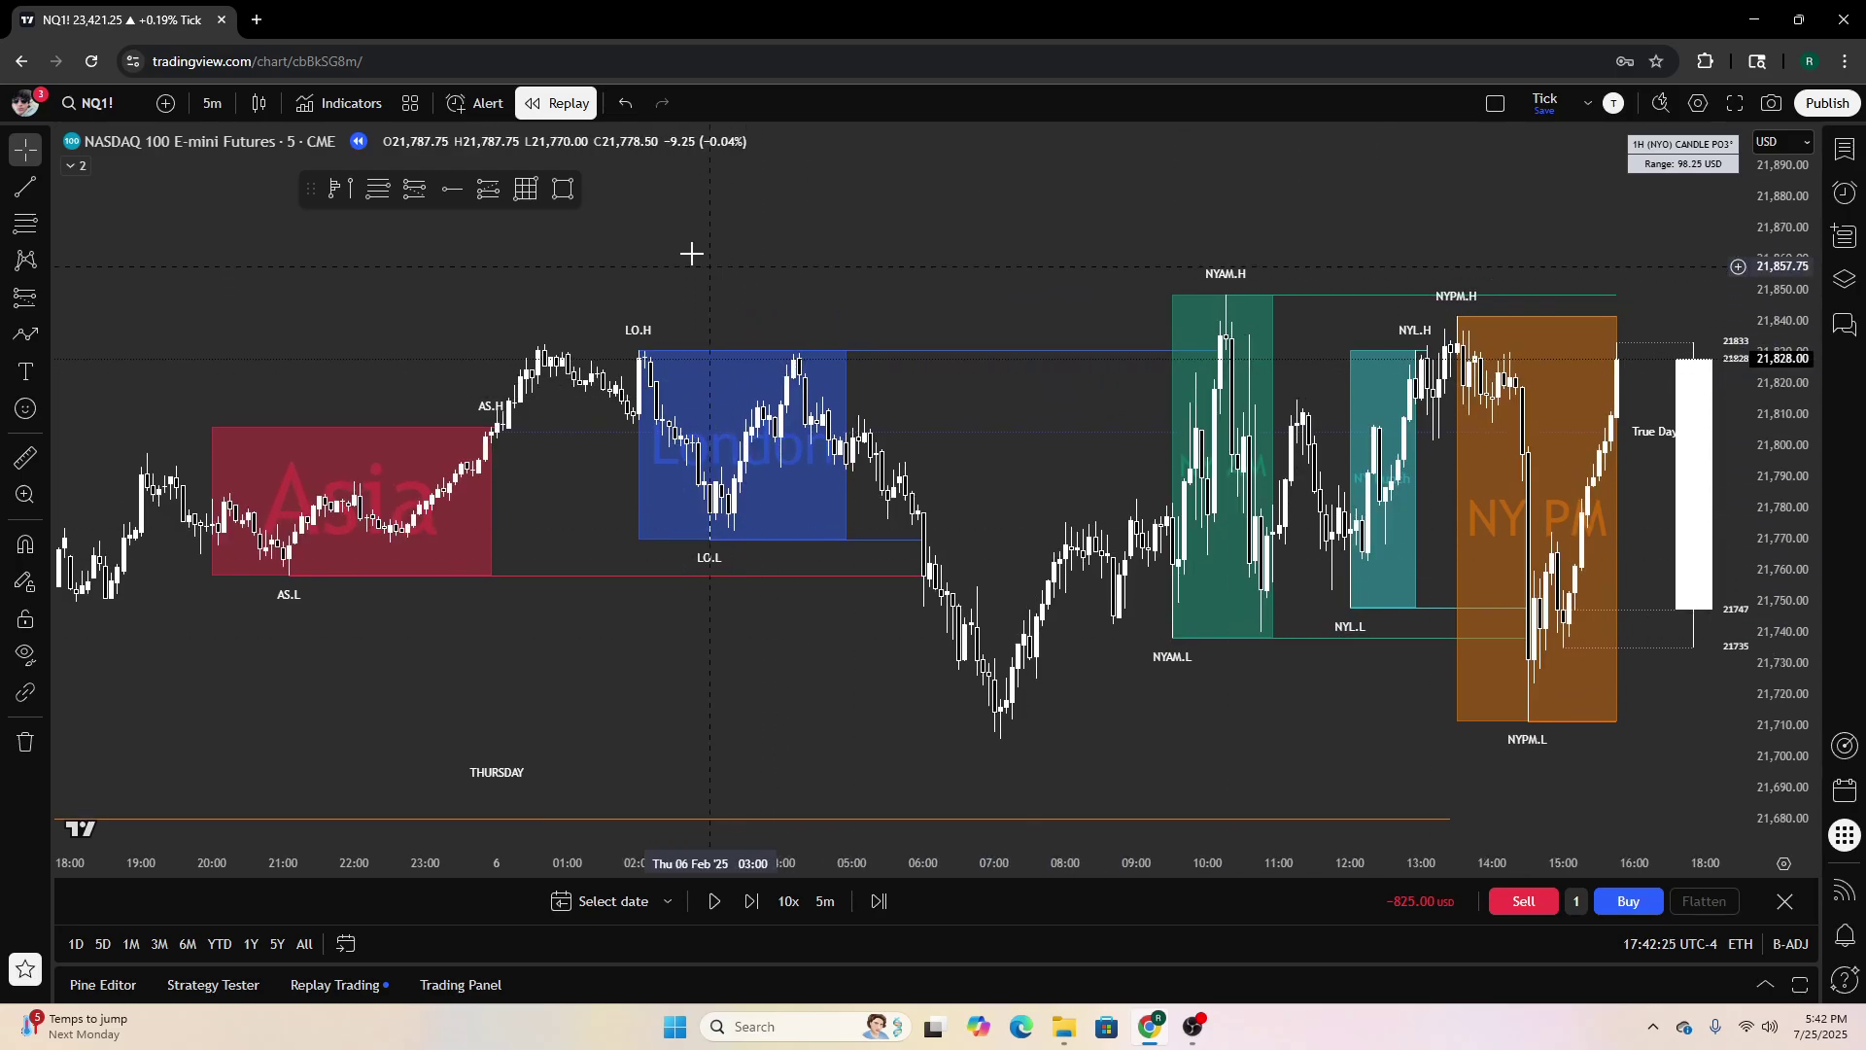
Project Fib levels from London's second swing high at 21,828.75 down to 21,803.00
left_click(380, 192)
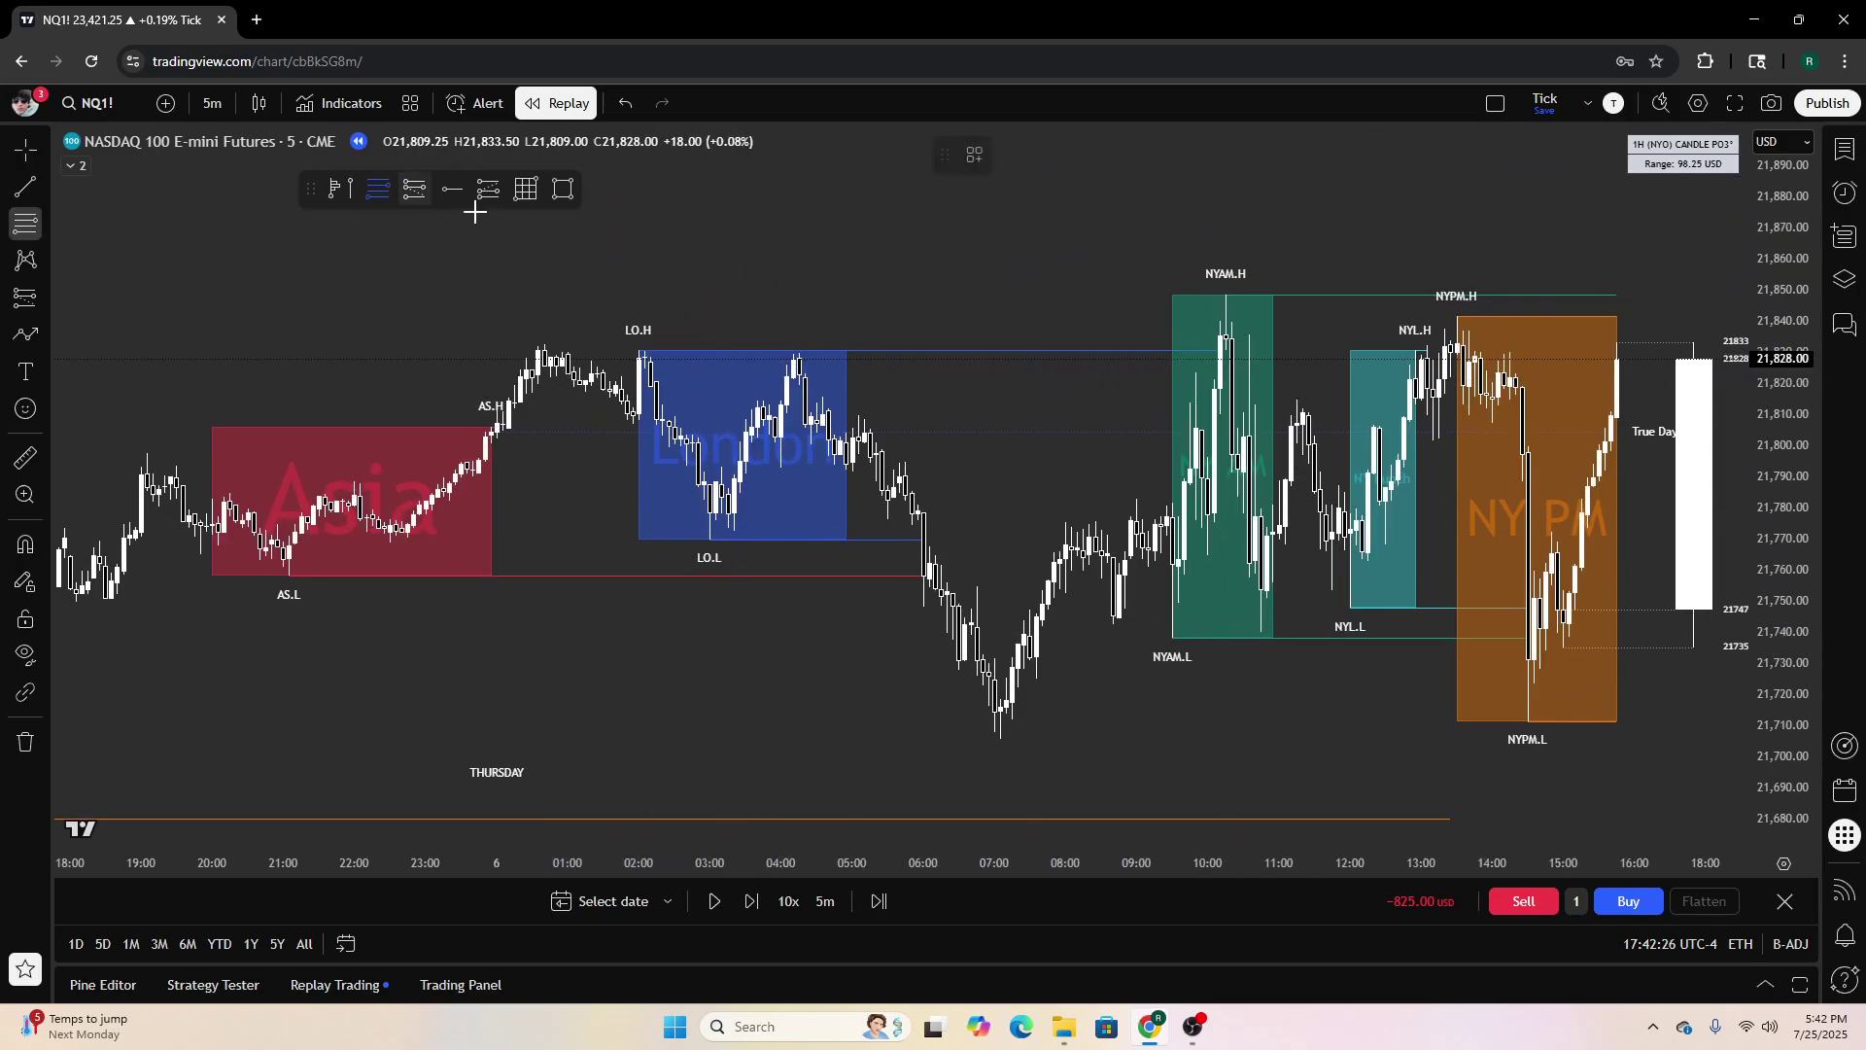
left_click(761, 358)
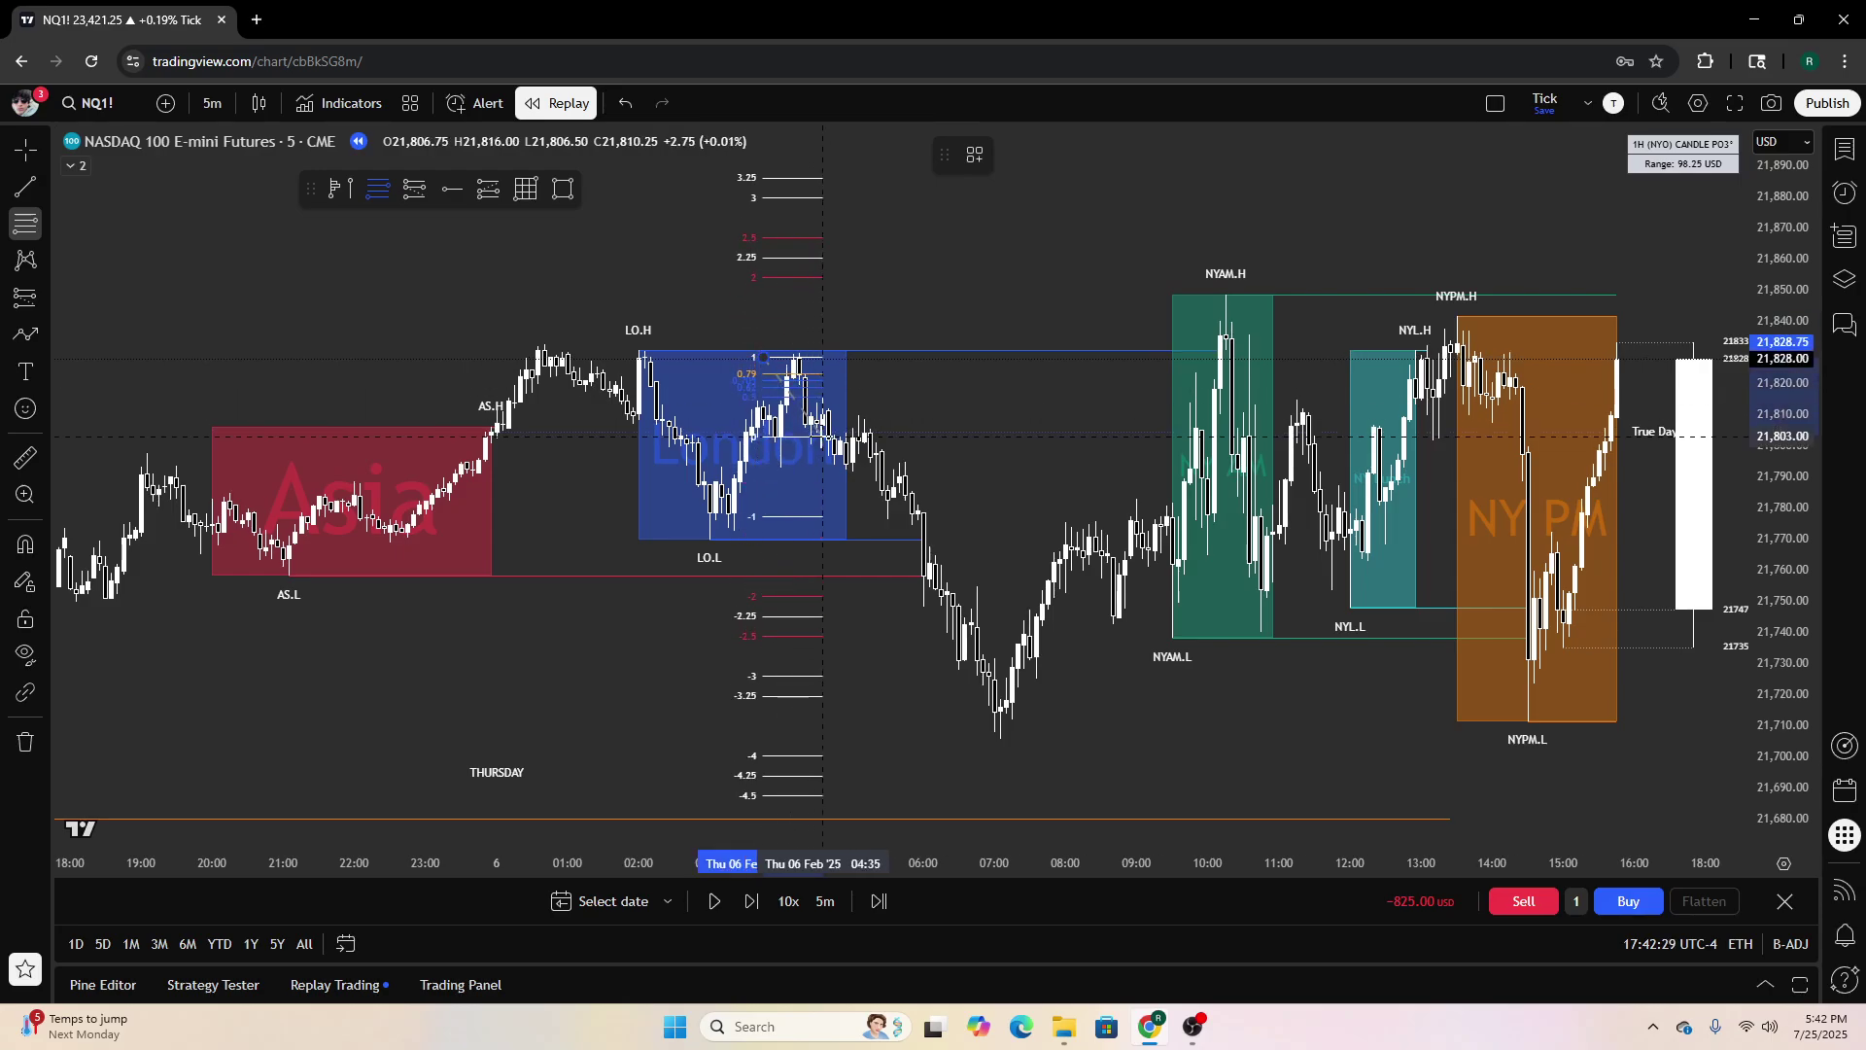
left_click(823, 436)
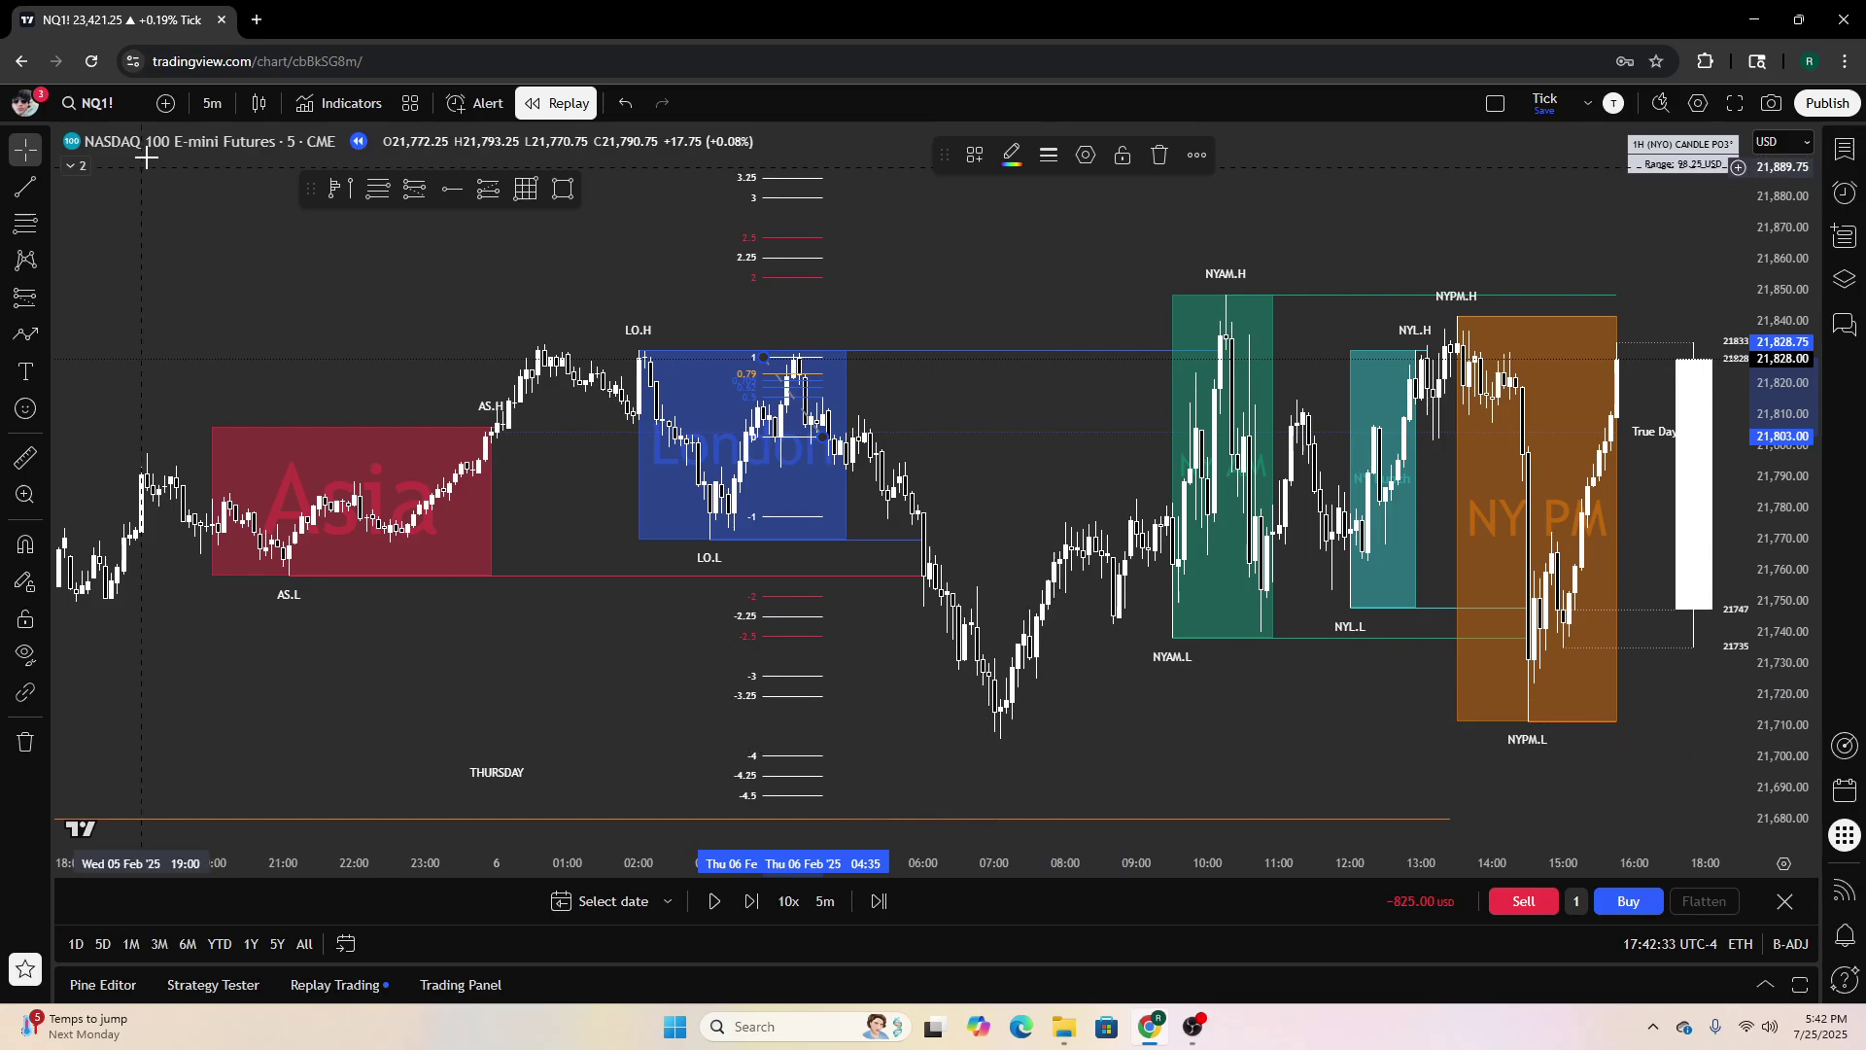
Switch the chart to 15 minutes and extend the London Fib's lower anchor to about 21,793.25 at 05:30
left_click(216, 105)
left_click(238, 713)
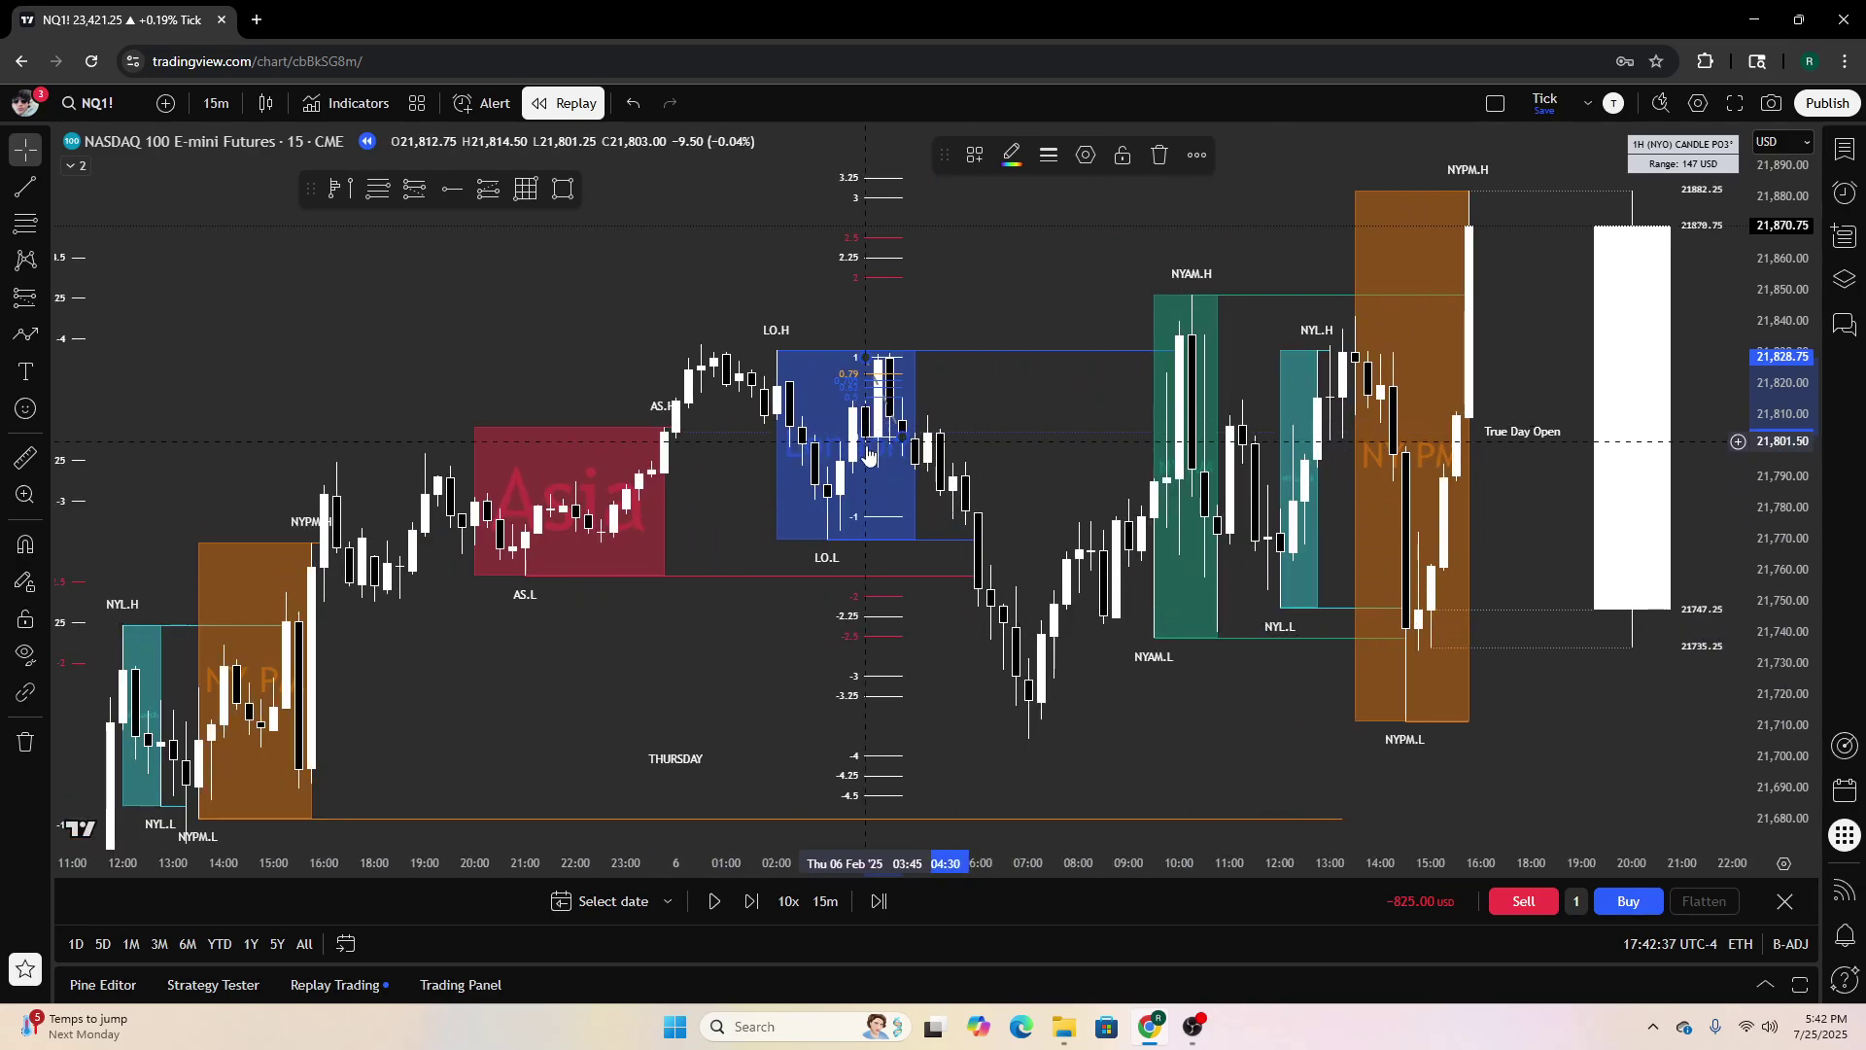
mouse_move(906, 443)
left_mouse_down()
mouse_move(871, 499)
mouse_move(957, 473)
left_mouse_up()
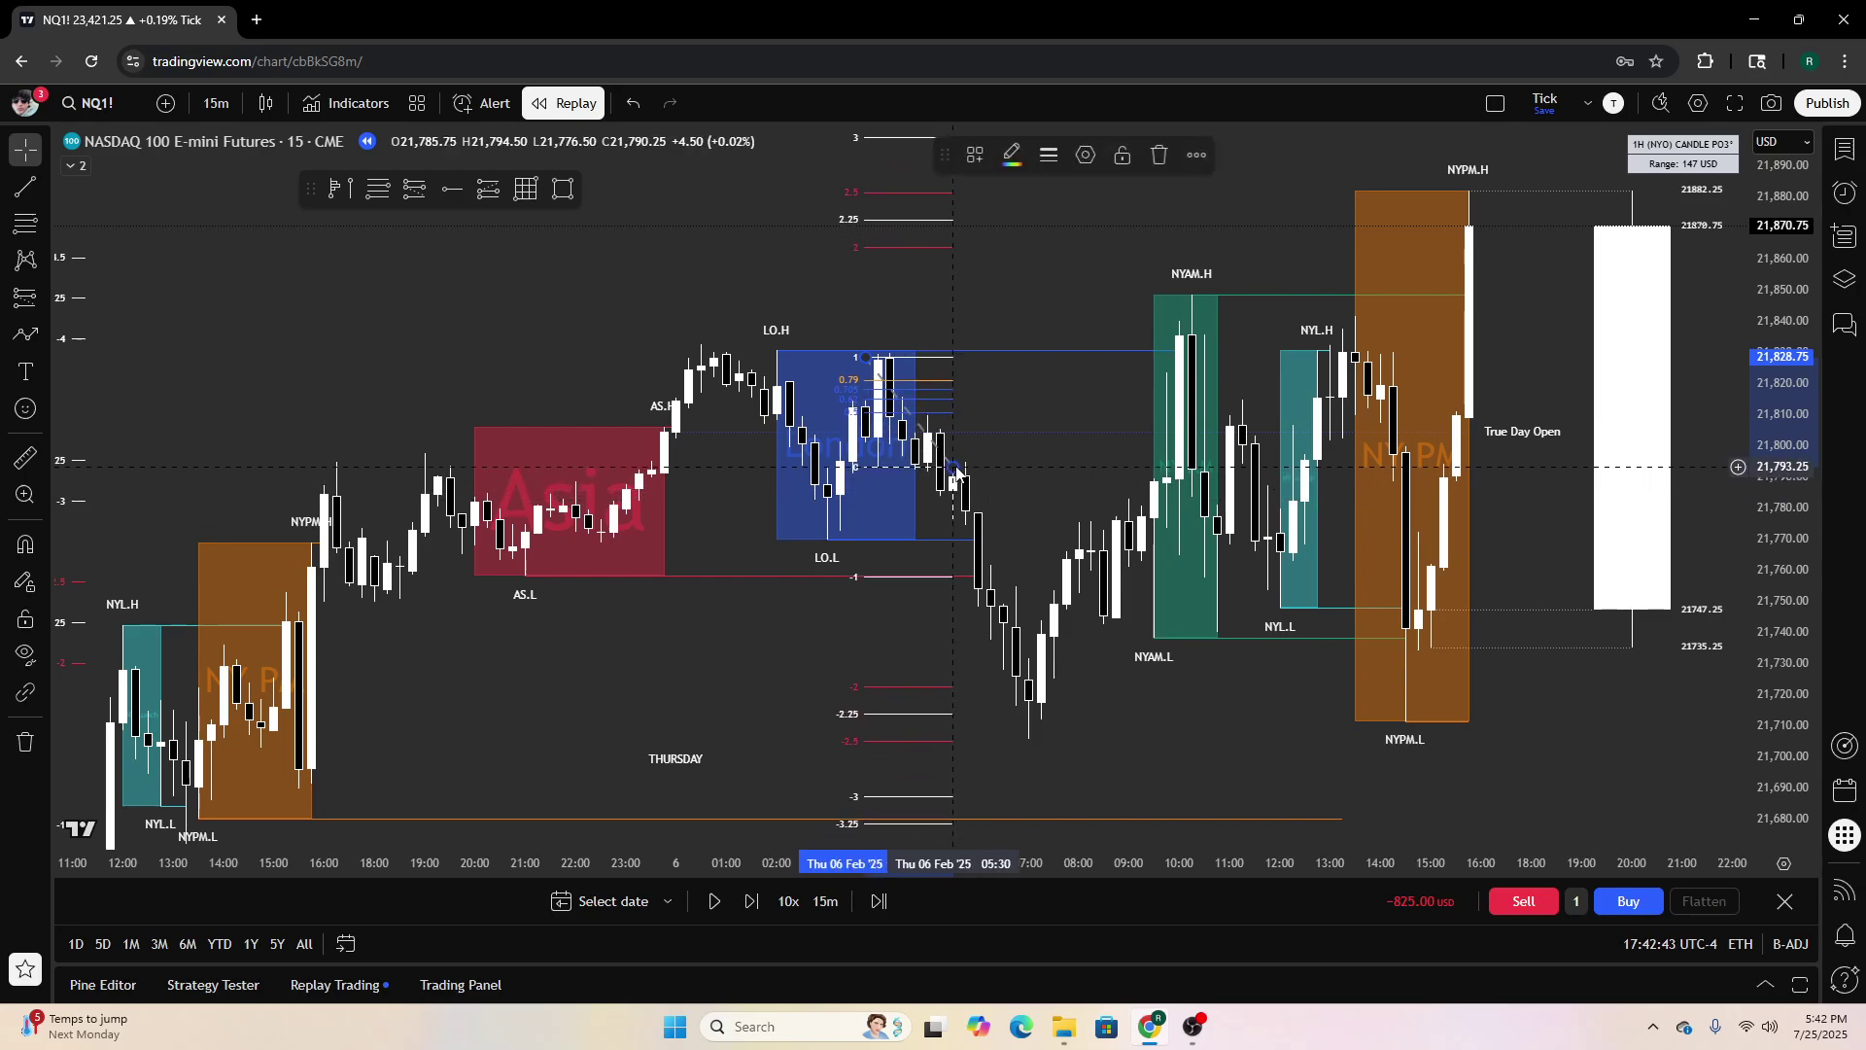
Delete the London Fib and return the chart to the 5-minute interval
left_click(1159, 154)
scroll(1007, 590, "down", 2)
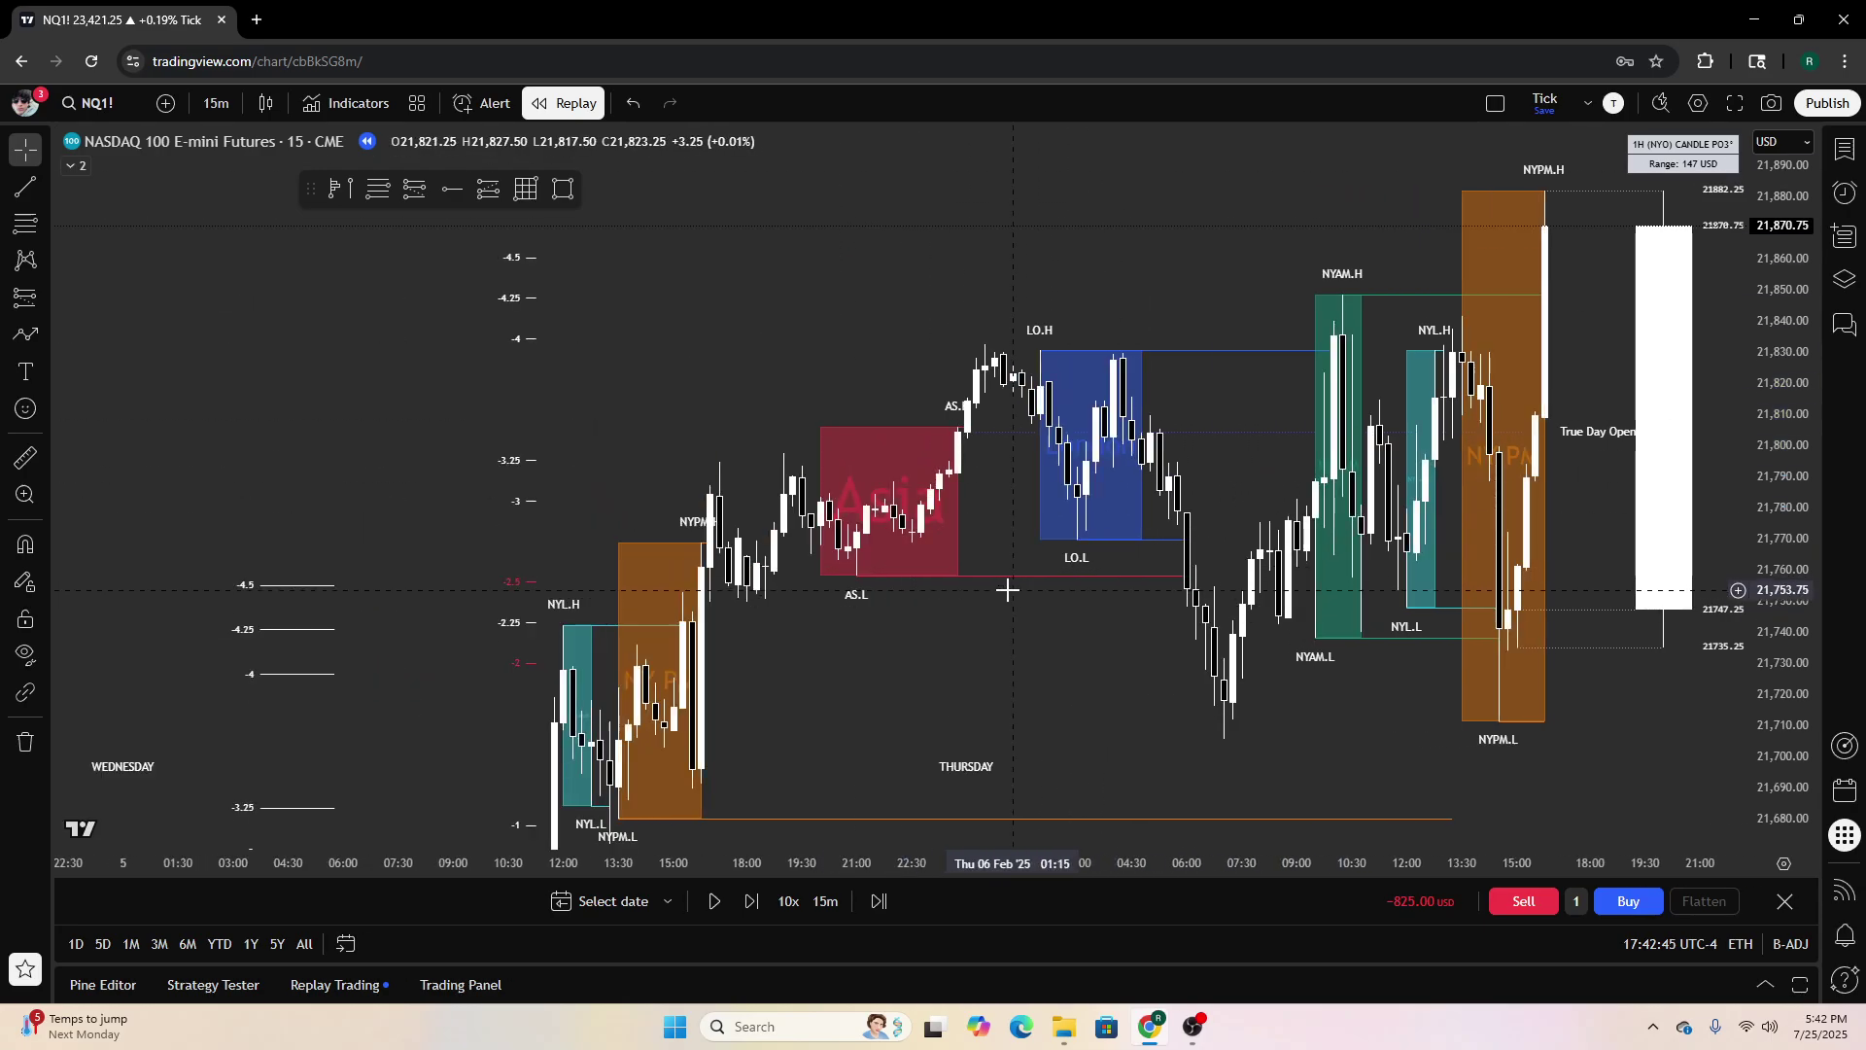
left_click_drag(1012, 639, 908, 650)
scroll(899, 649, "up", 3)
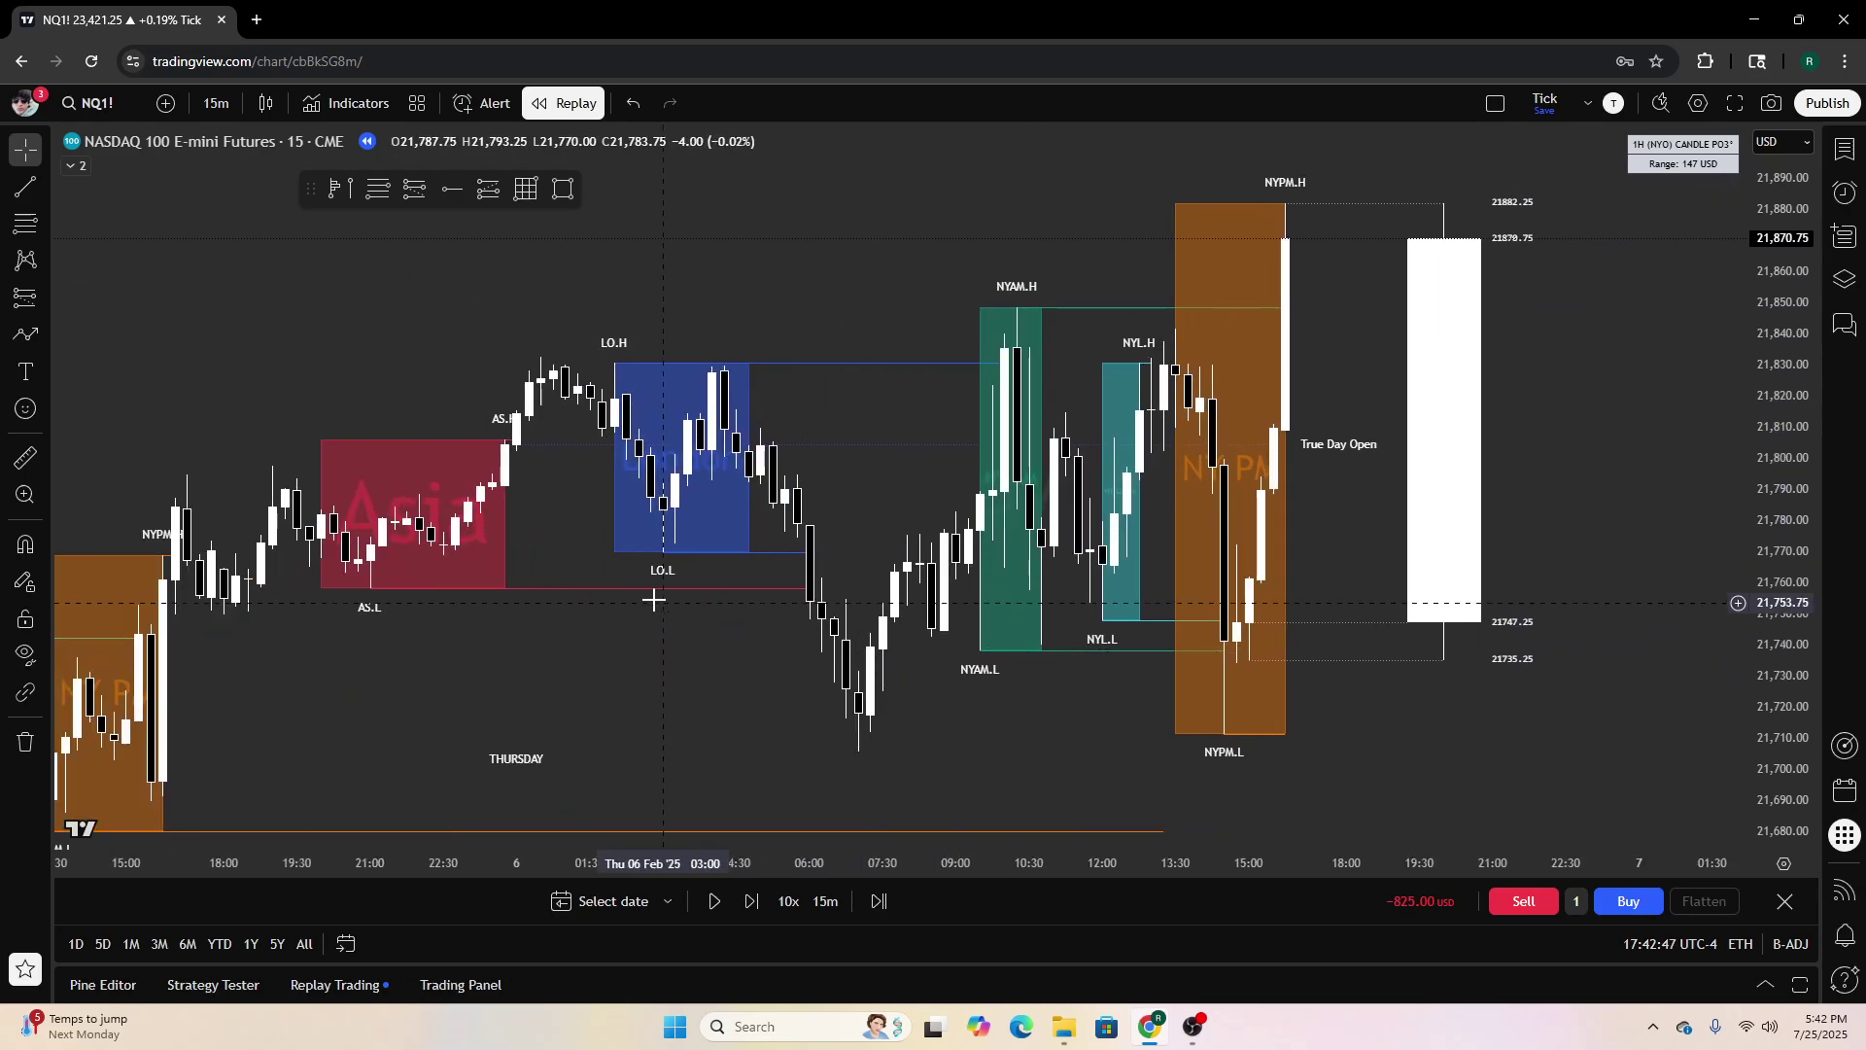
left_click(216, 104)
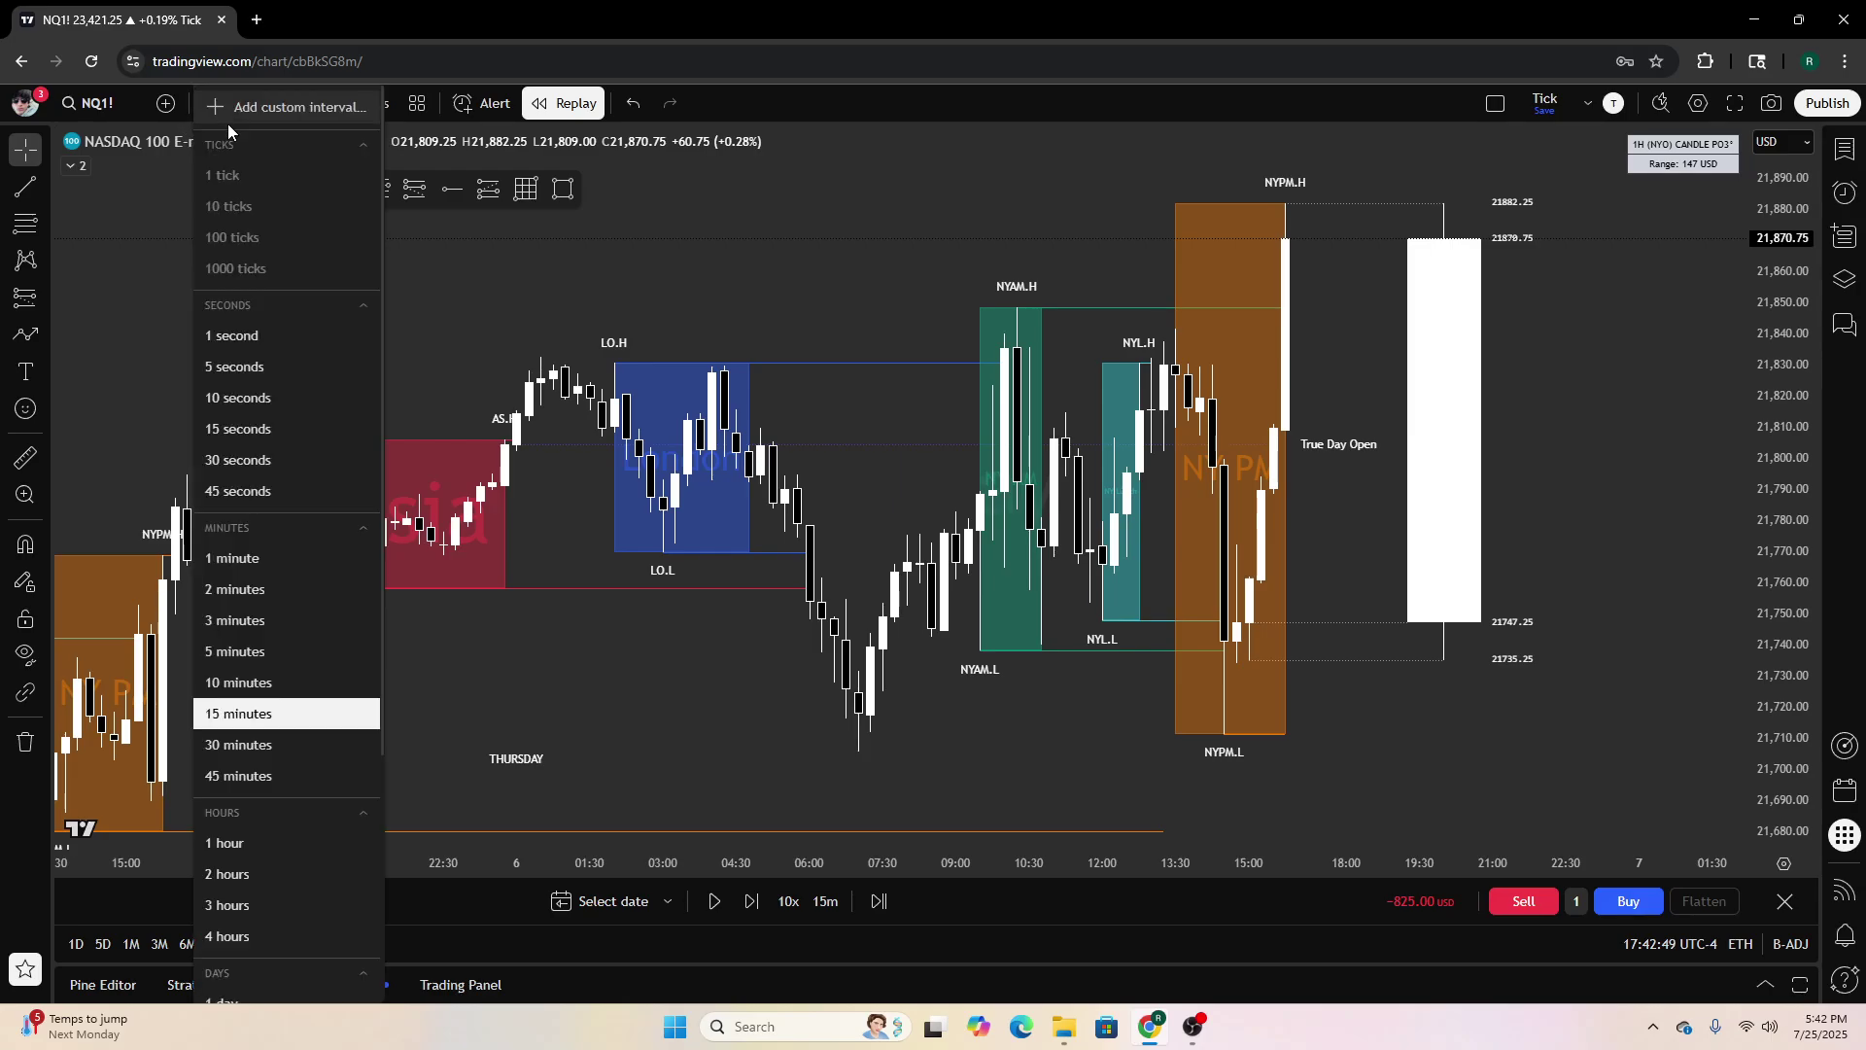
left_click(234, 660)
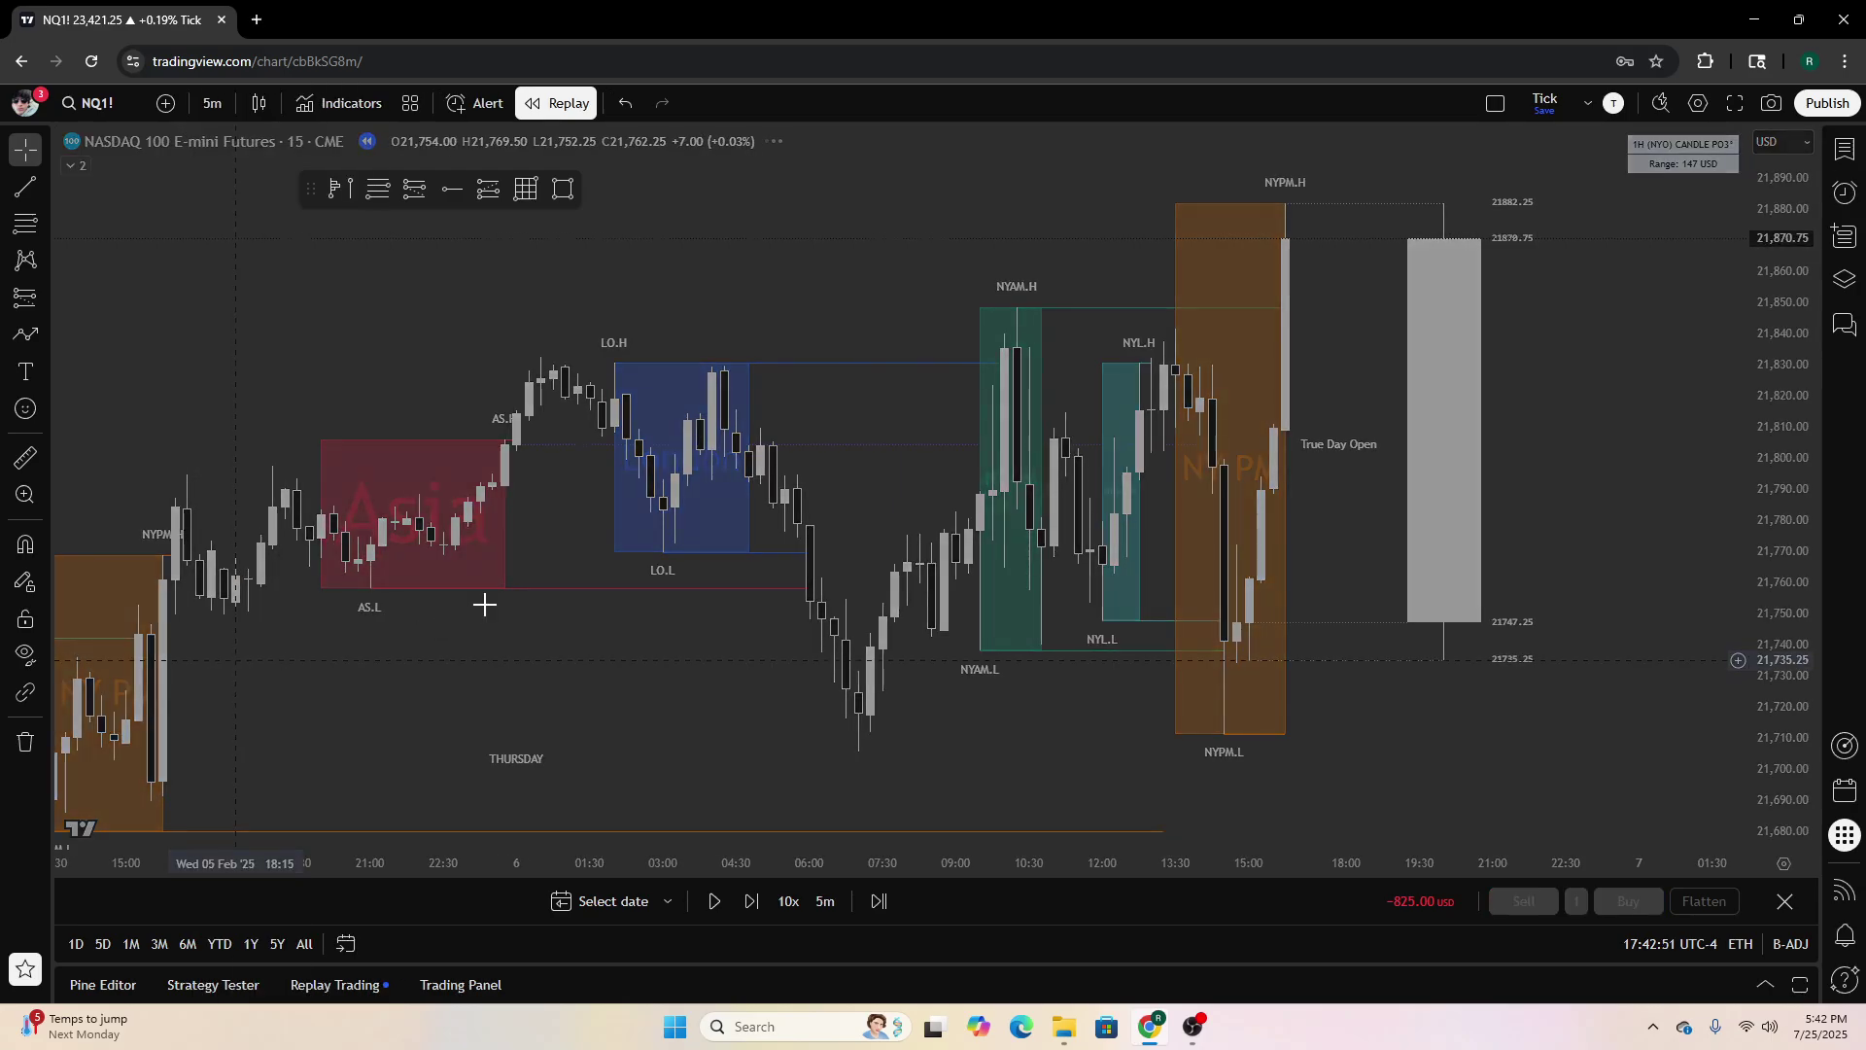
Try projecting Fib levels from London's opening high at 21,829.25 down to 21,810.25, and delete the drawing
scroll(855, 614, "down", 3)
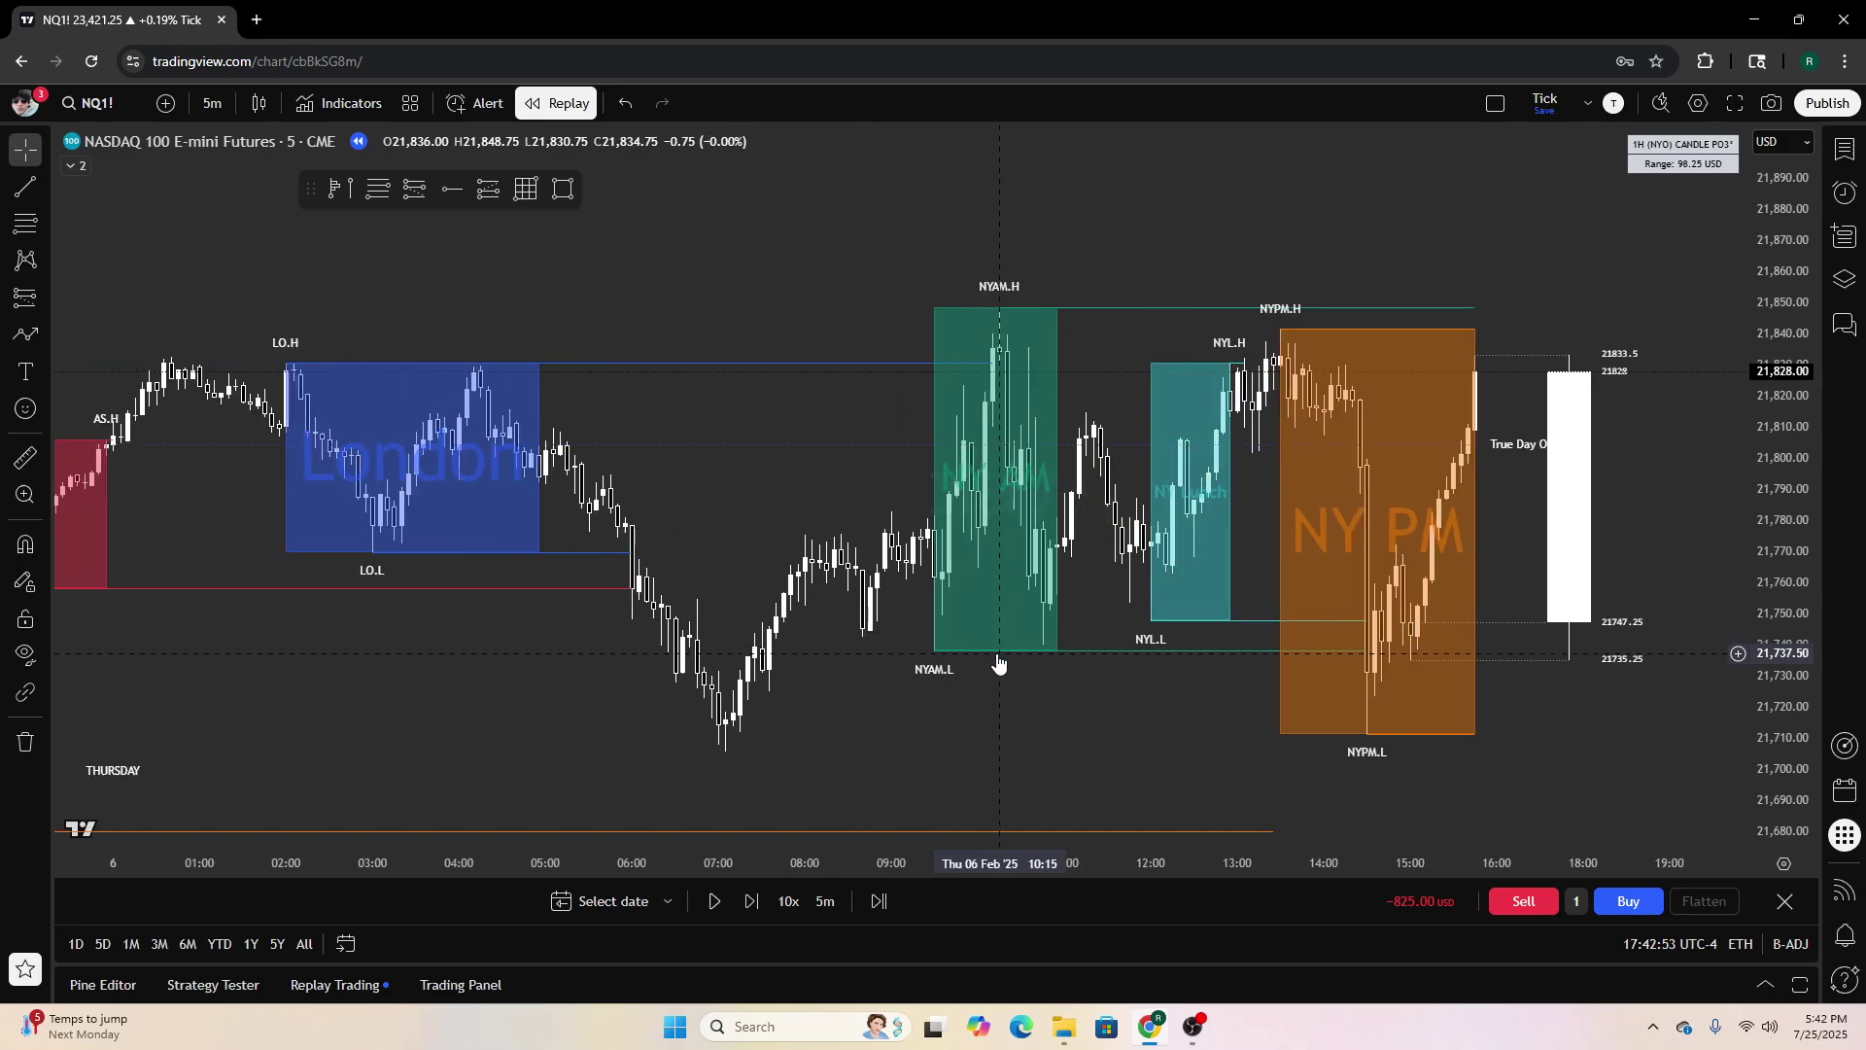
left_click_drag(1185, 701, 1665, 687)
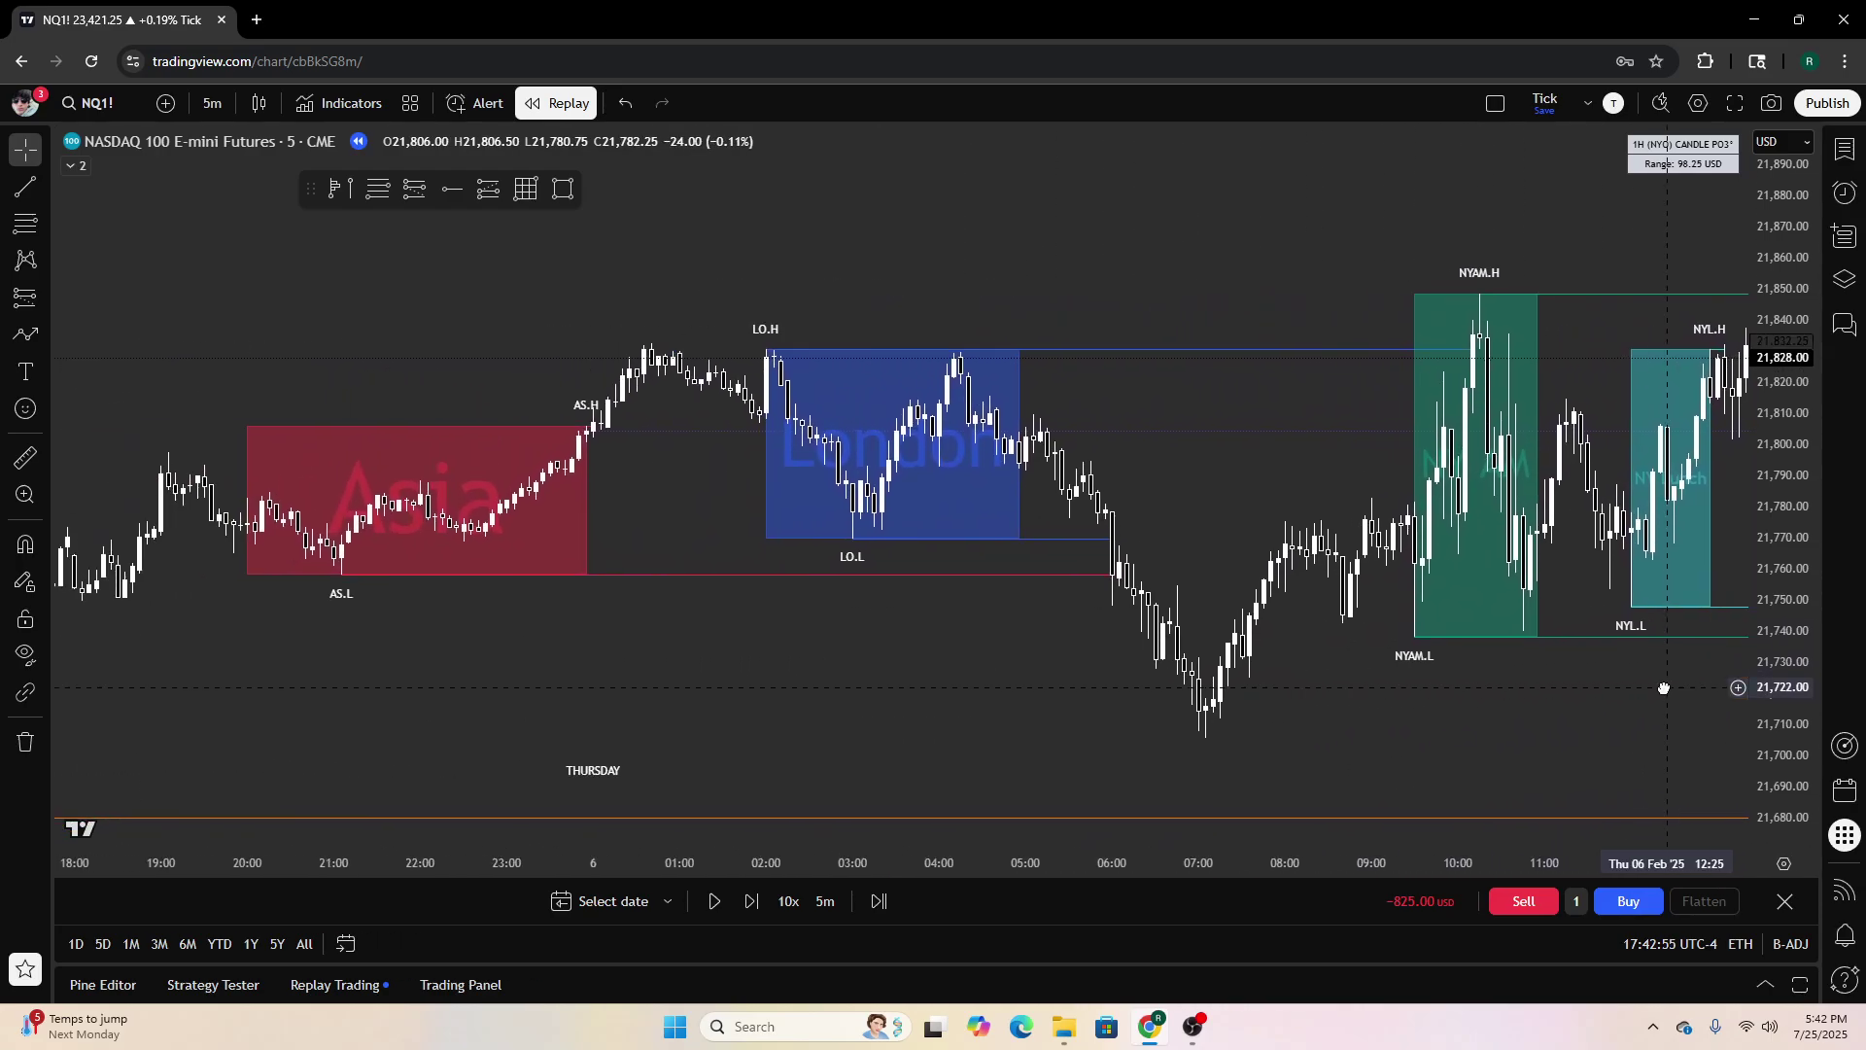
scroll(969, 653, "left", 2)
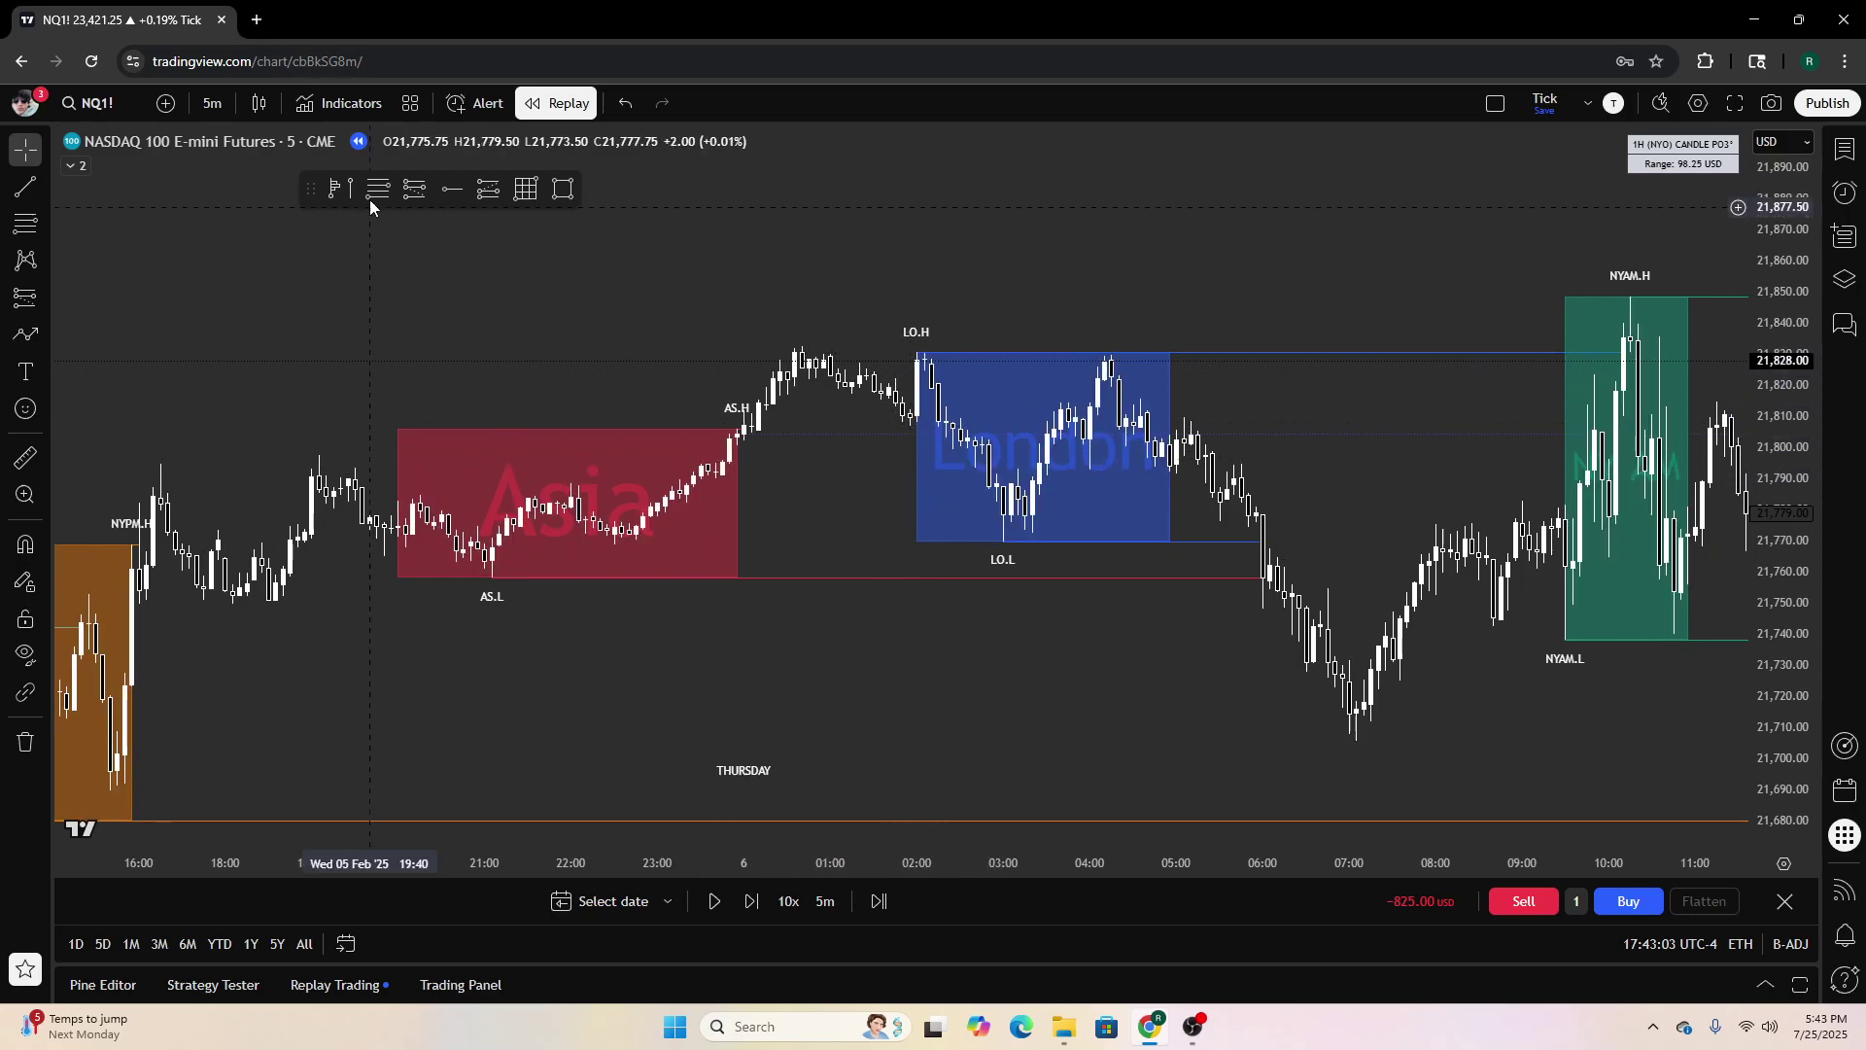
left_click(894, 357)
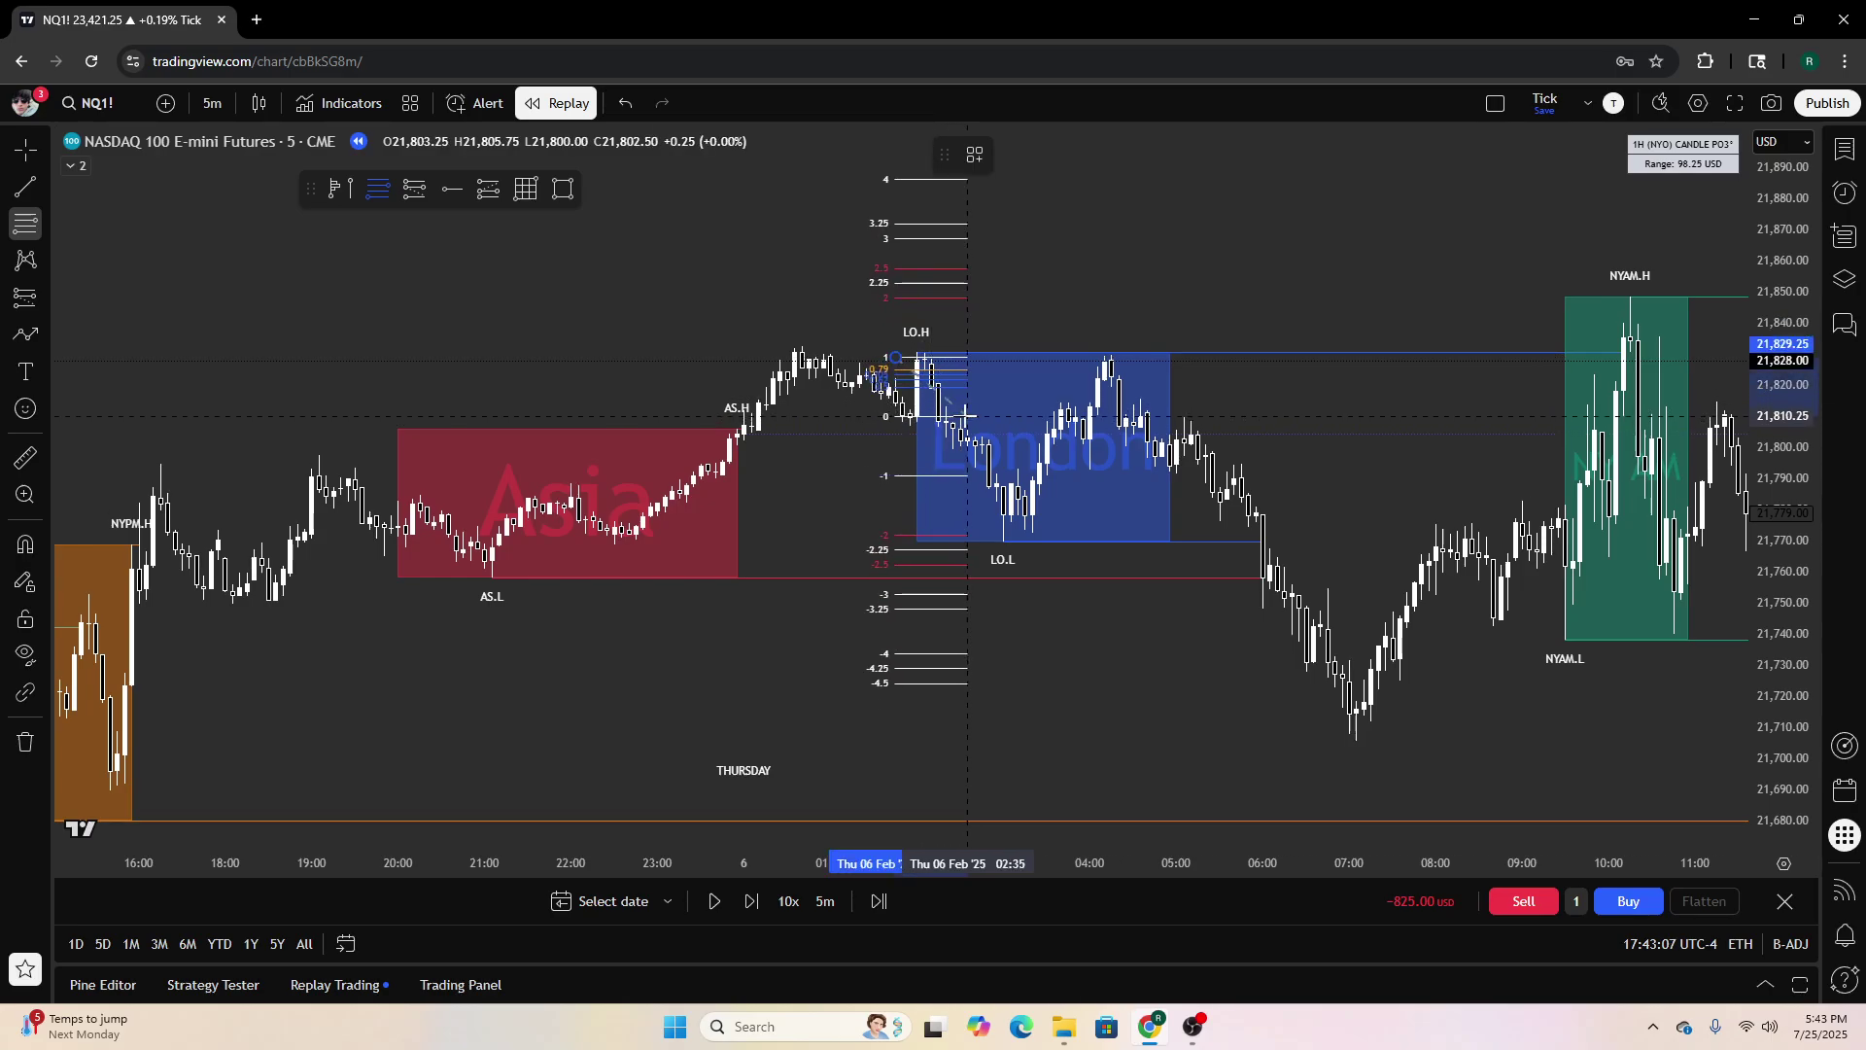
left_click(966, 415)
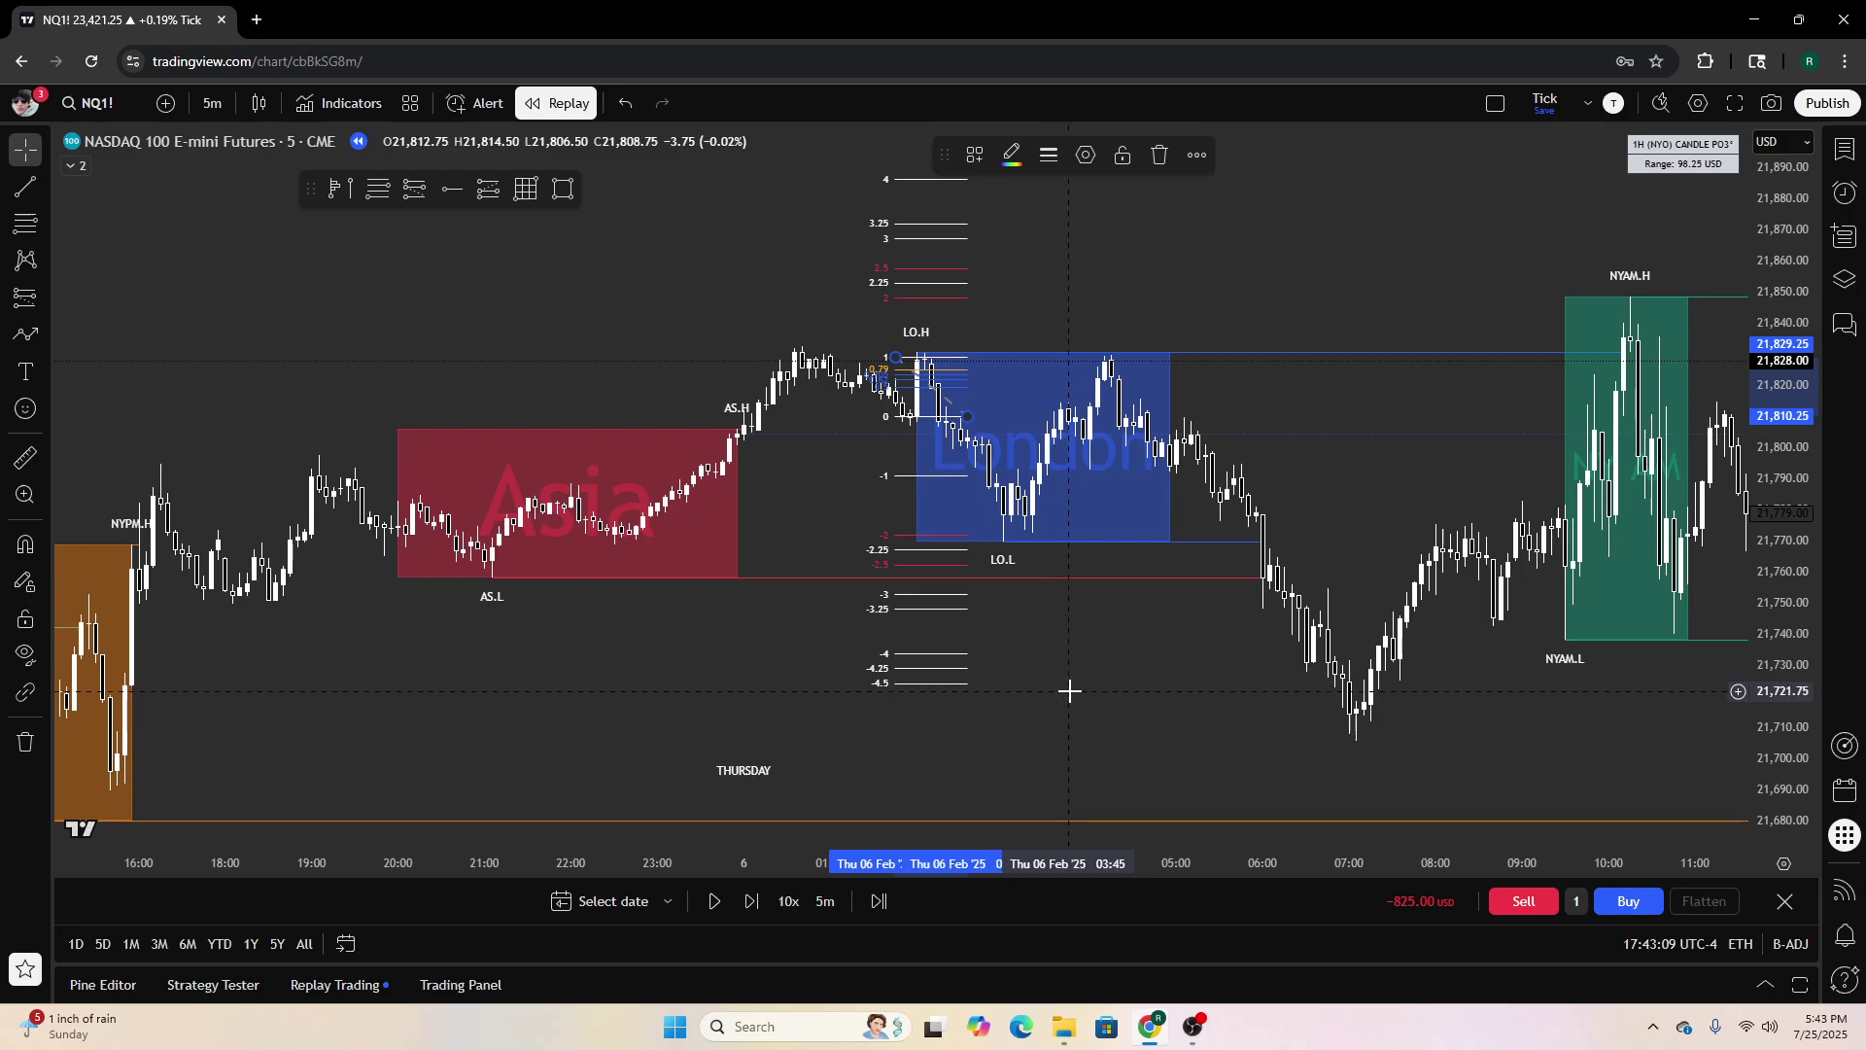
left_click(1158, 156)
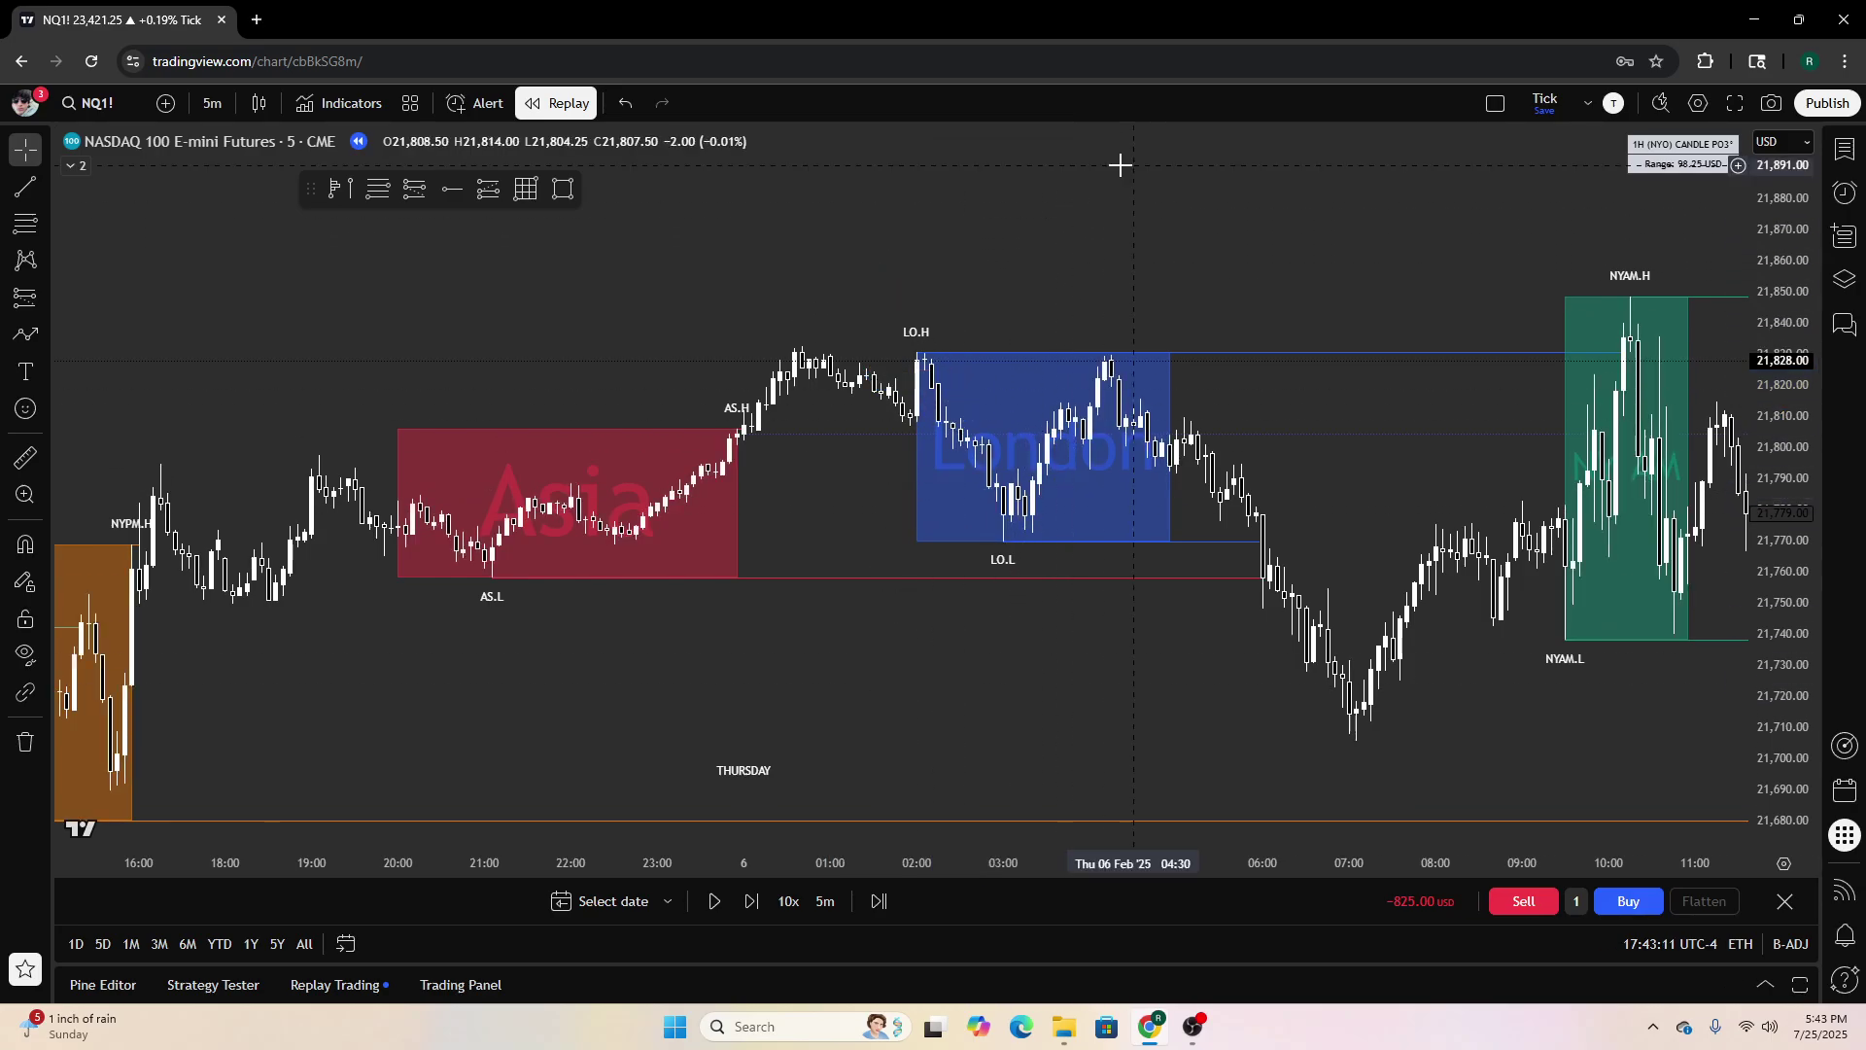
Examine Thursday's Asia and London ranges and the swing low around 07:00 that precedes the NY AM session
scroll(1138, 573, "up", 1)
scroll(1127, 587, "up", 1)
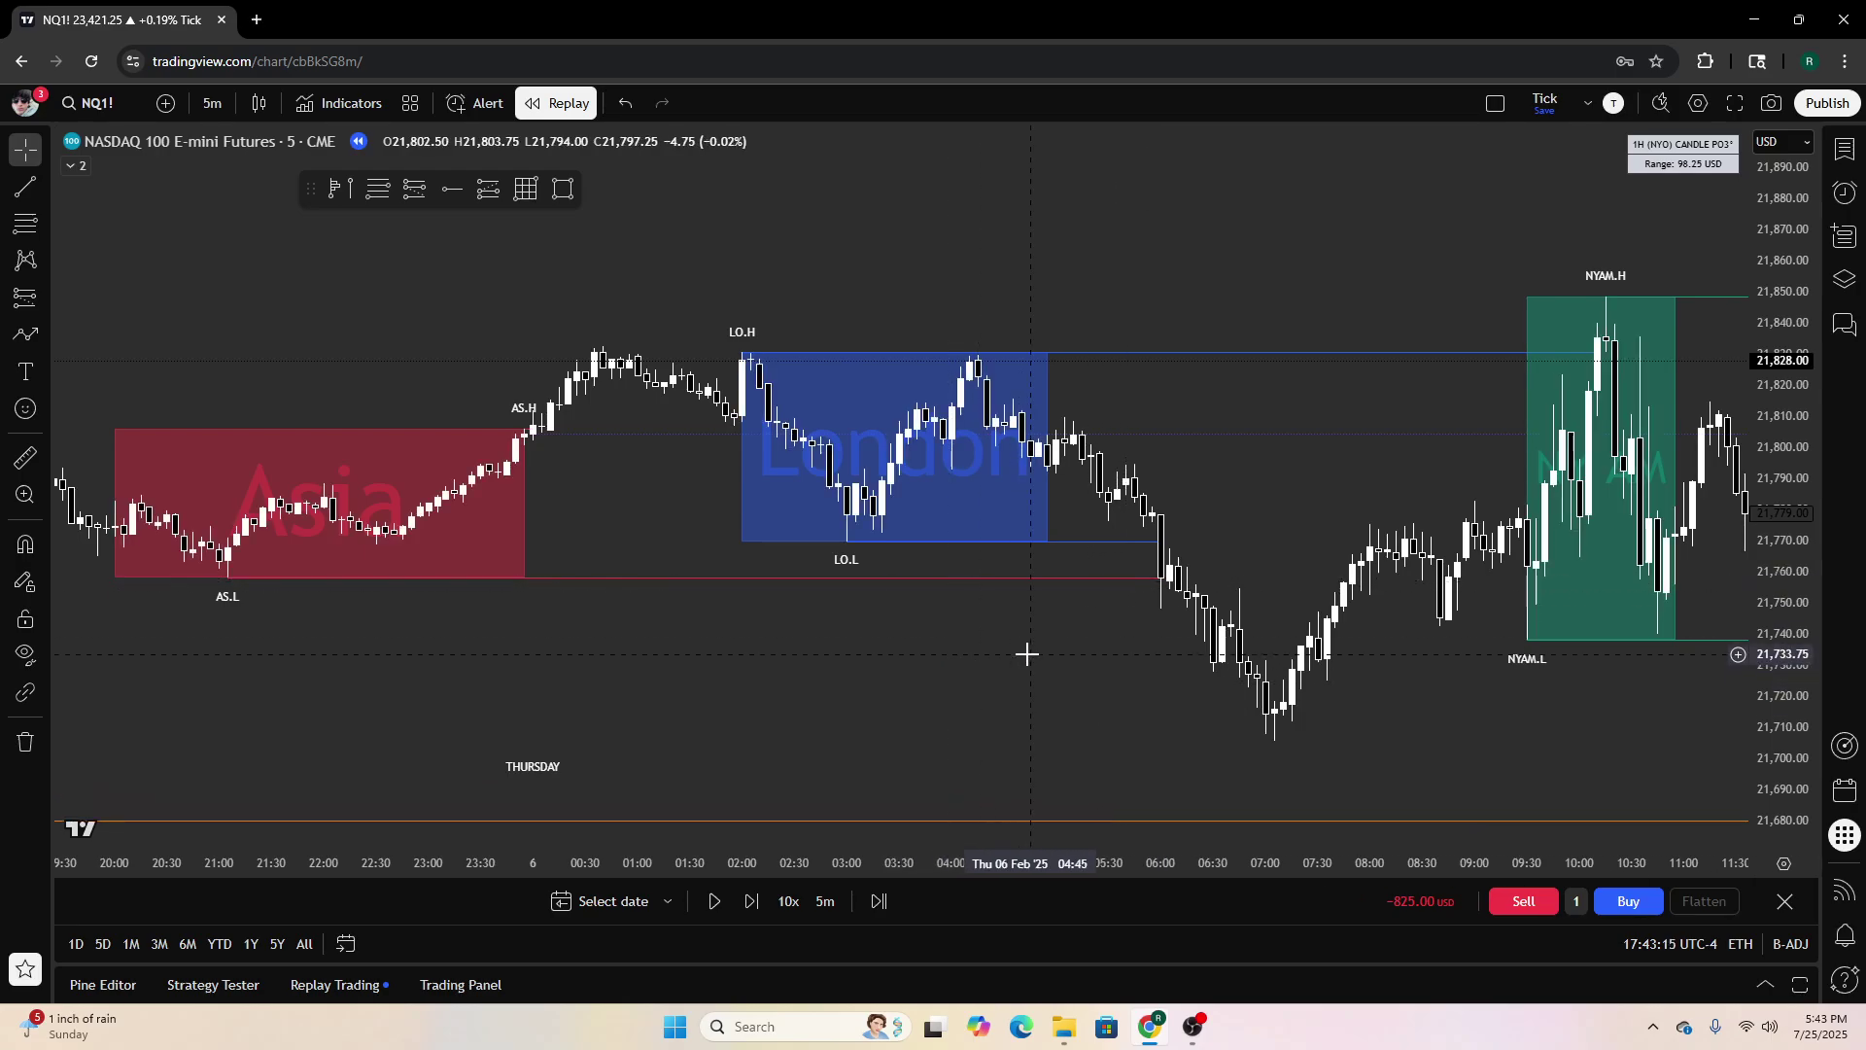
scroll(1027, 654, "down", 4)
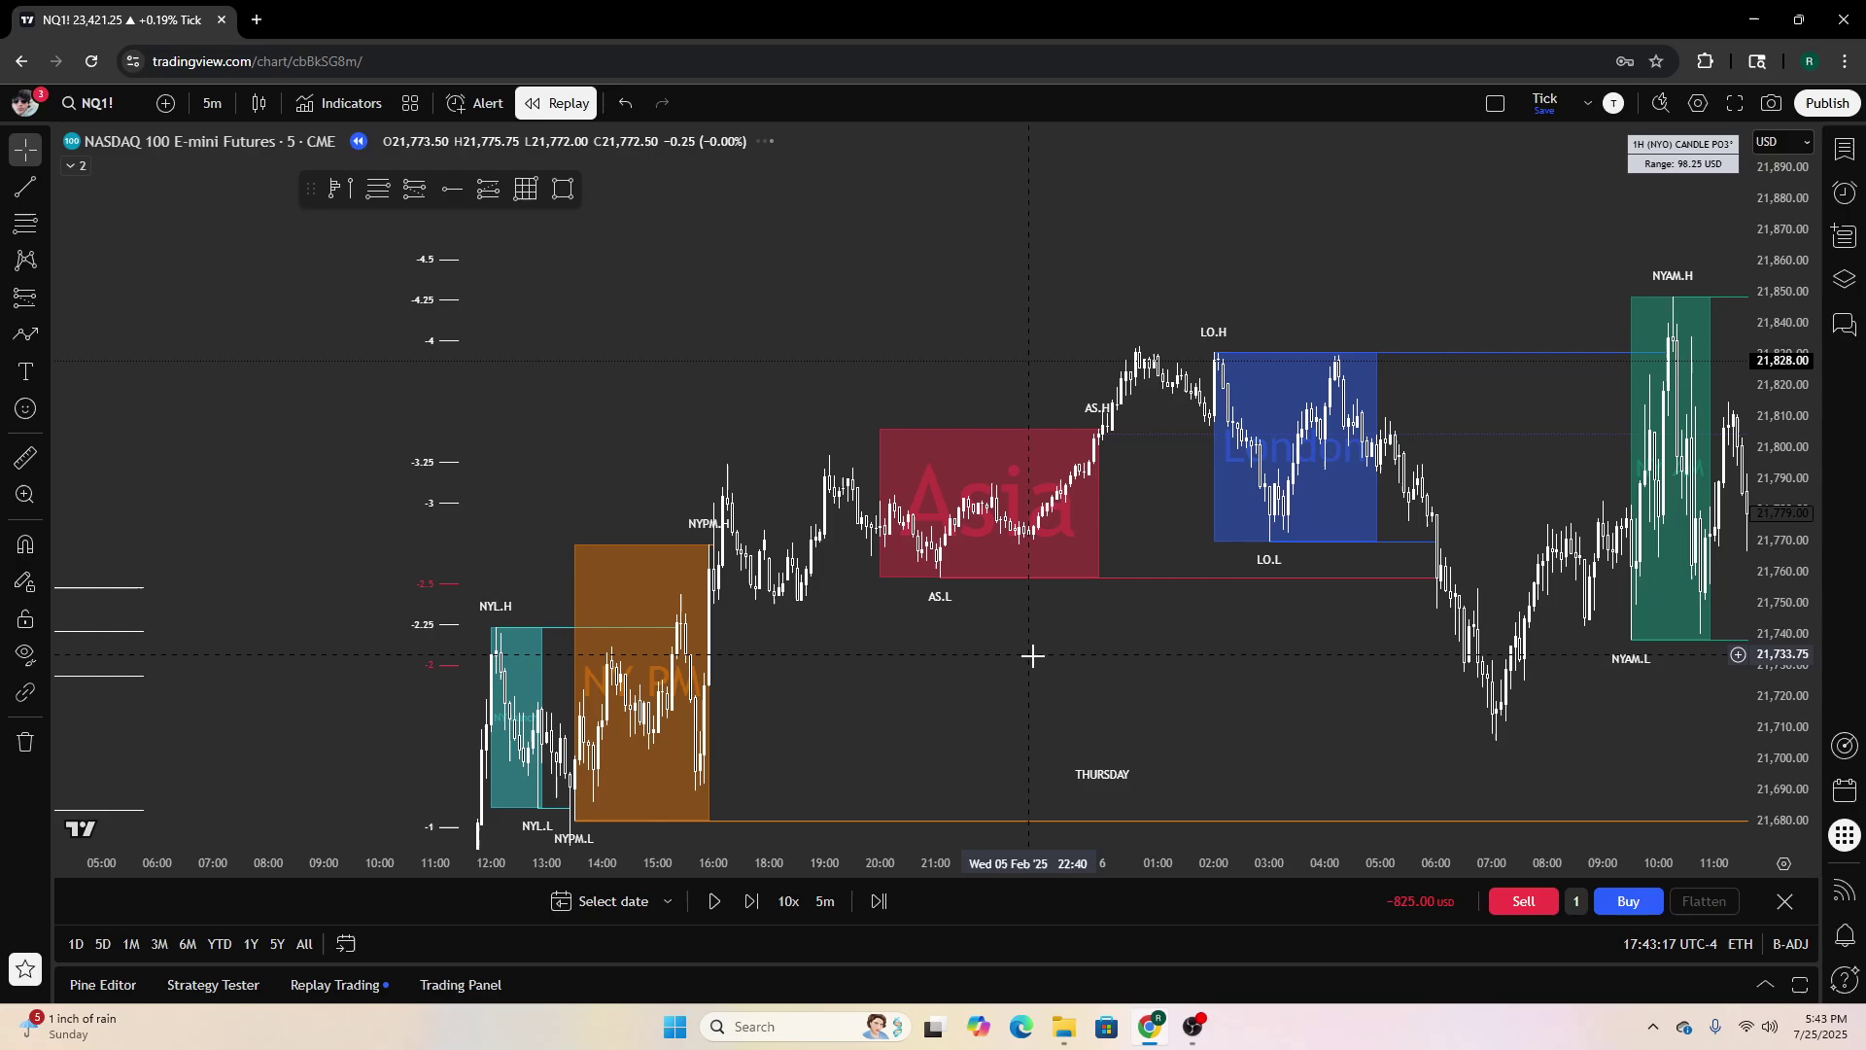
left_click_drag(995, 704, 1037, 616)
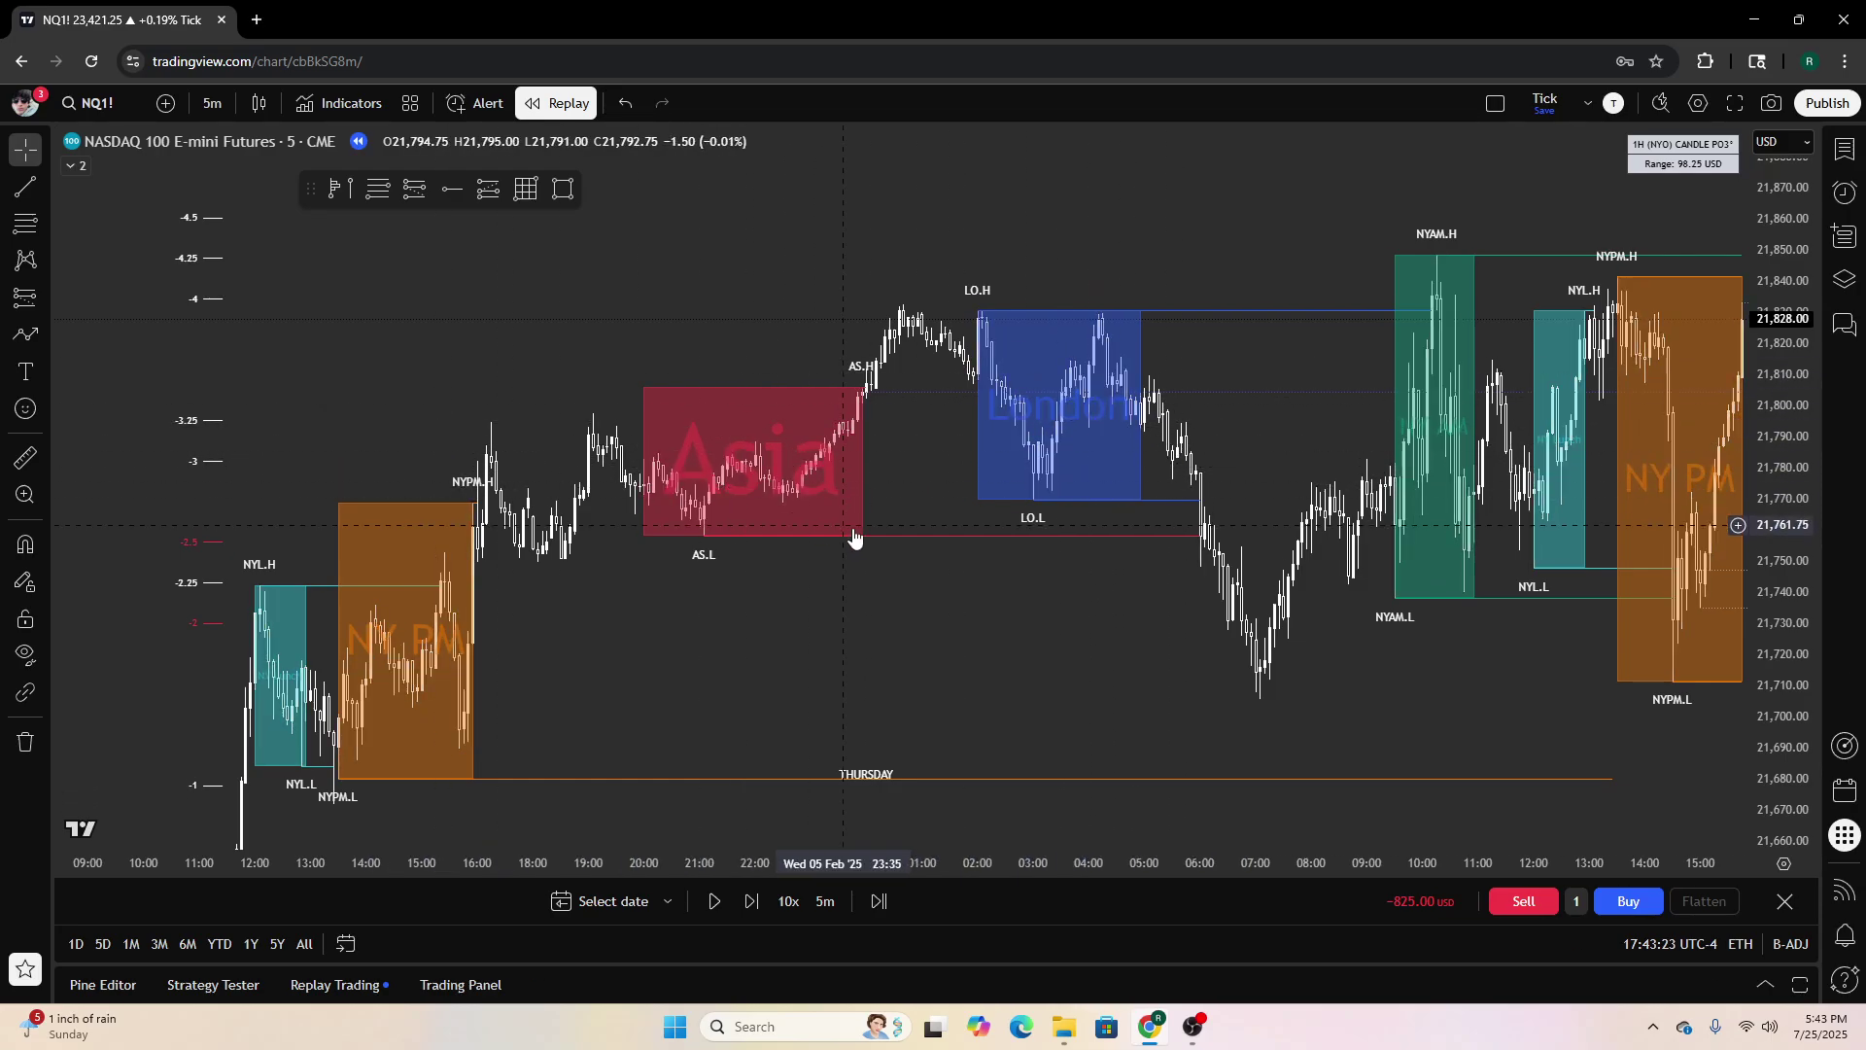
scroll(1277, 612, "up", 4)
left_click_drag(1776, 724, 1777, 559)
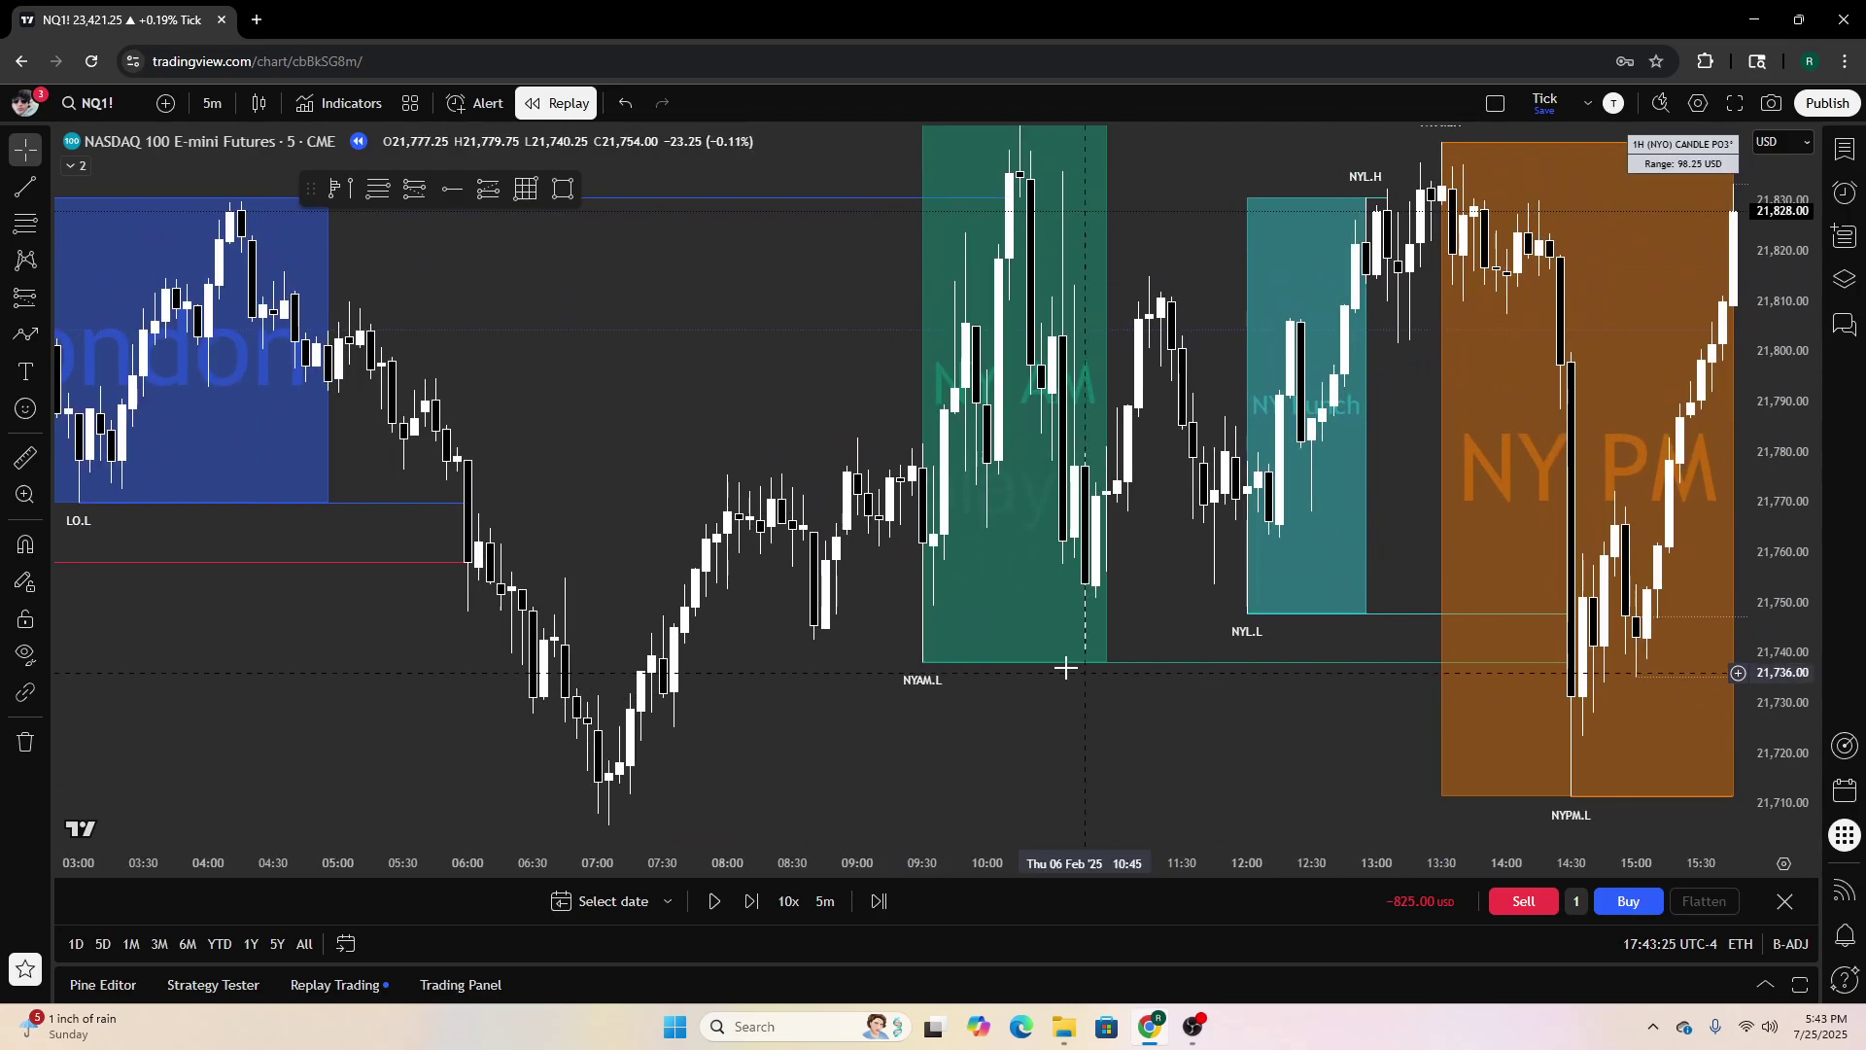
left_click_drag(963, 645, 1066, 554)
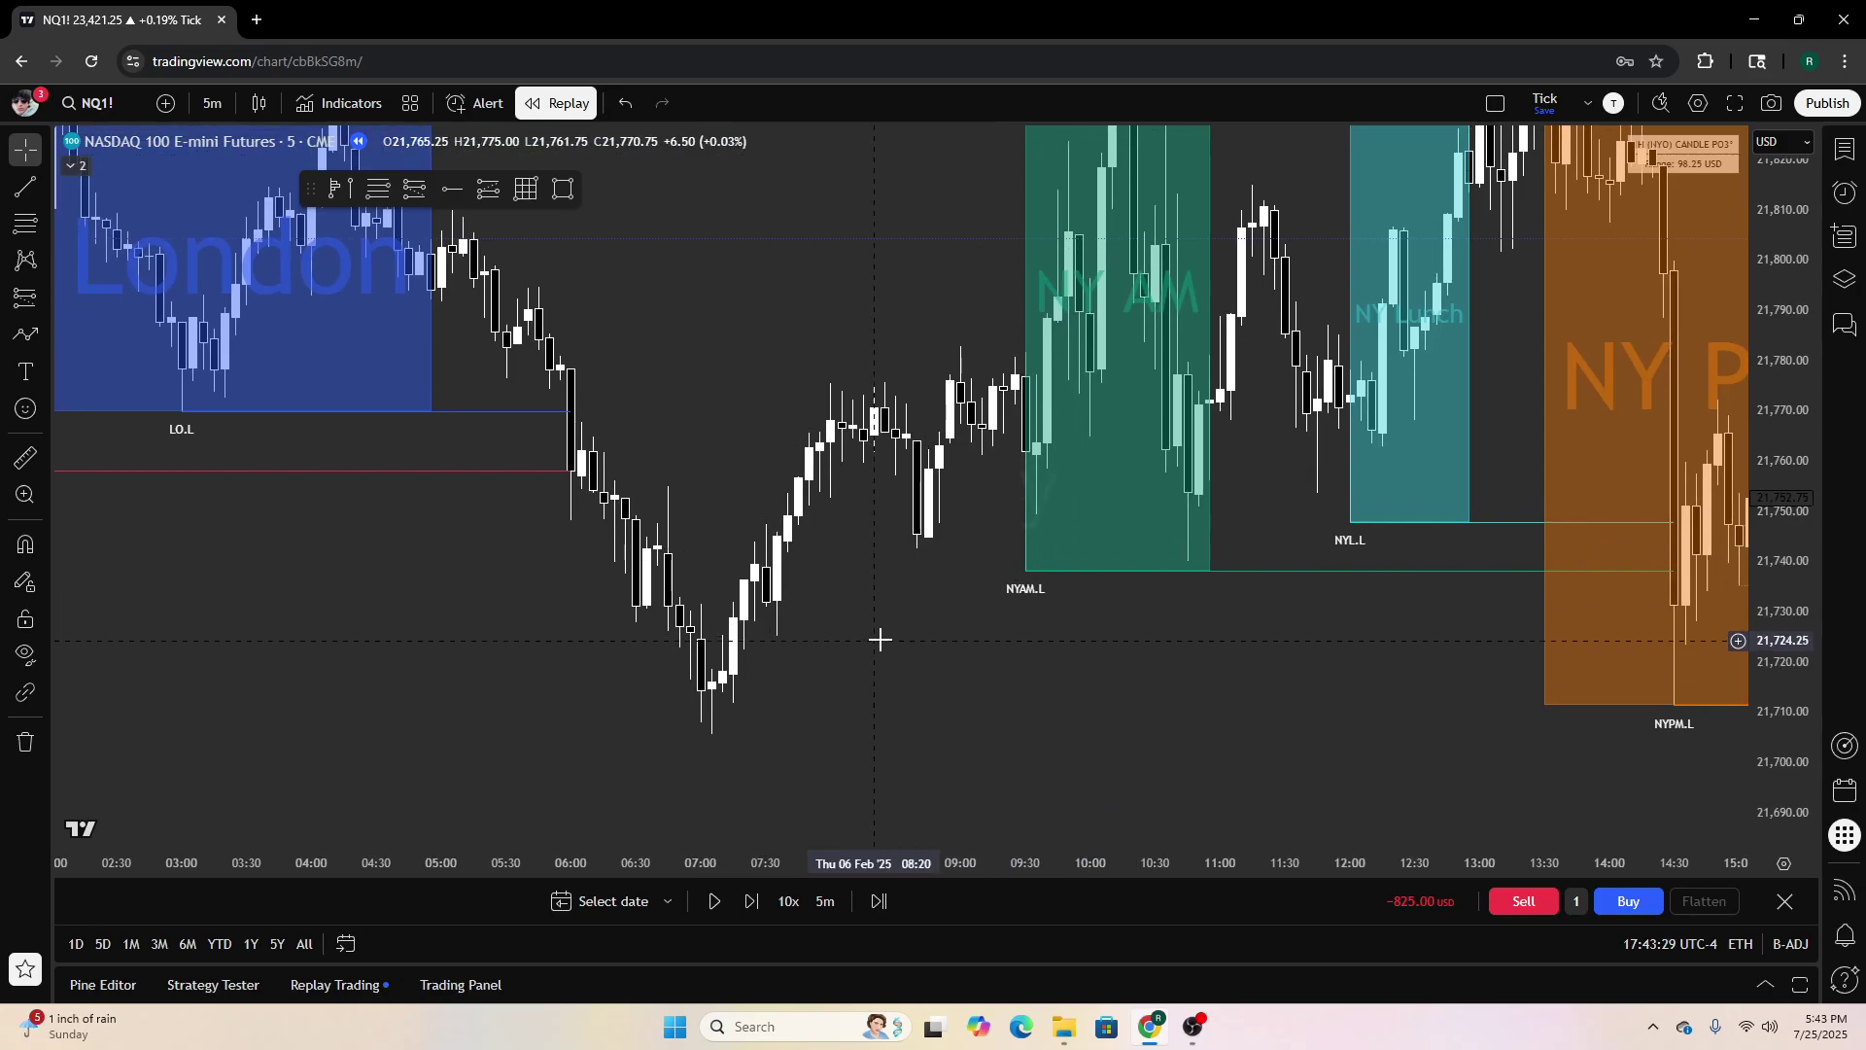
left_click_drag(1726, 379, 1776, 563)
mouse_move(1057, 695)
left_mouse_down()
mouse_move(1106, 476)
mouse_move(1131, 547)
left_mouse_up()
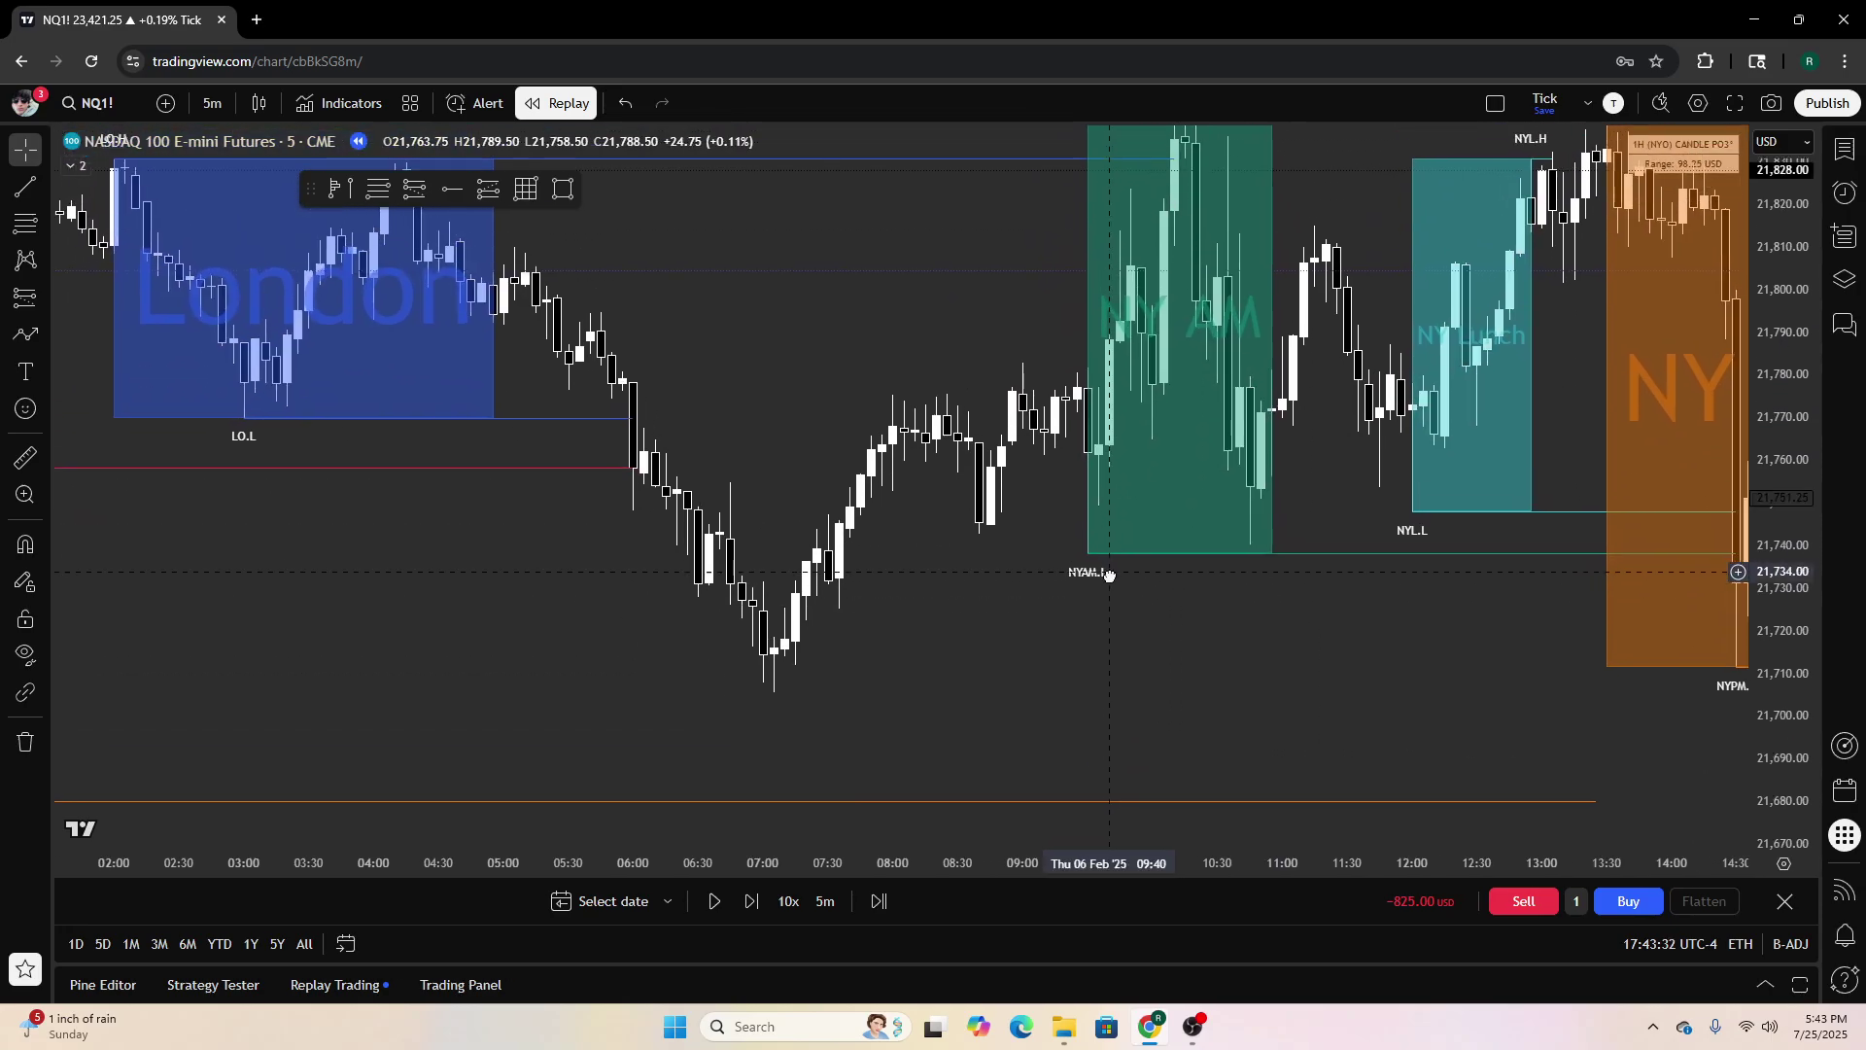
Project Fib levels from Thursday's swing low around 07:00, from 21,714.50 up to 21,744.25
left_click(377, 189)
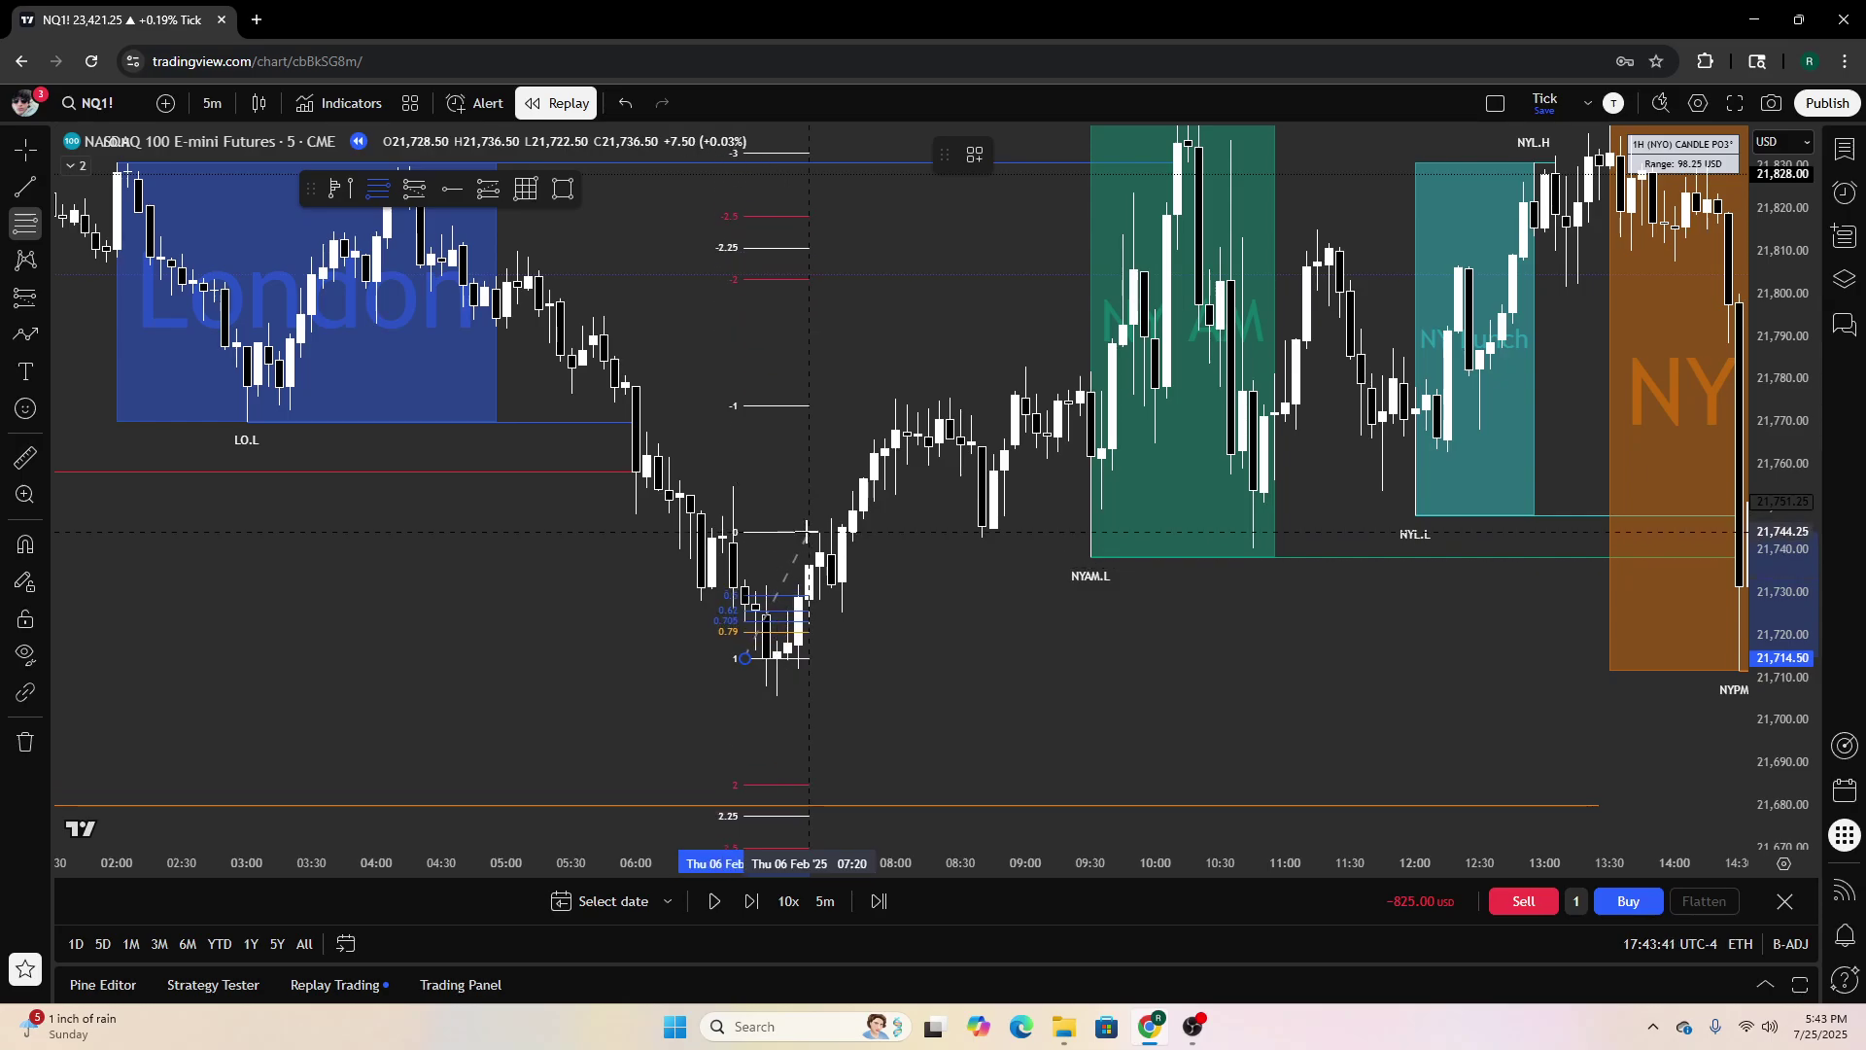
left_click(806, 530)
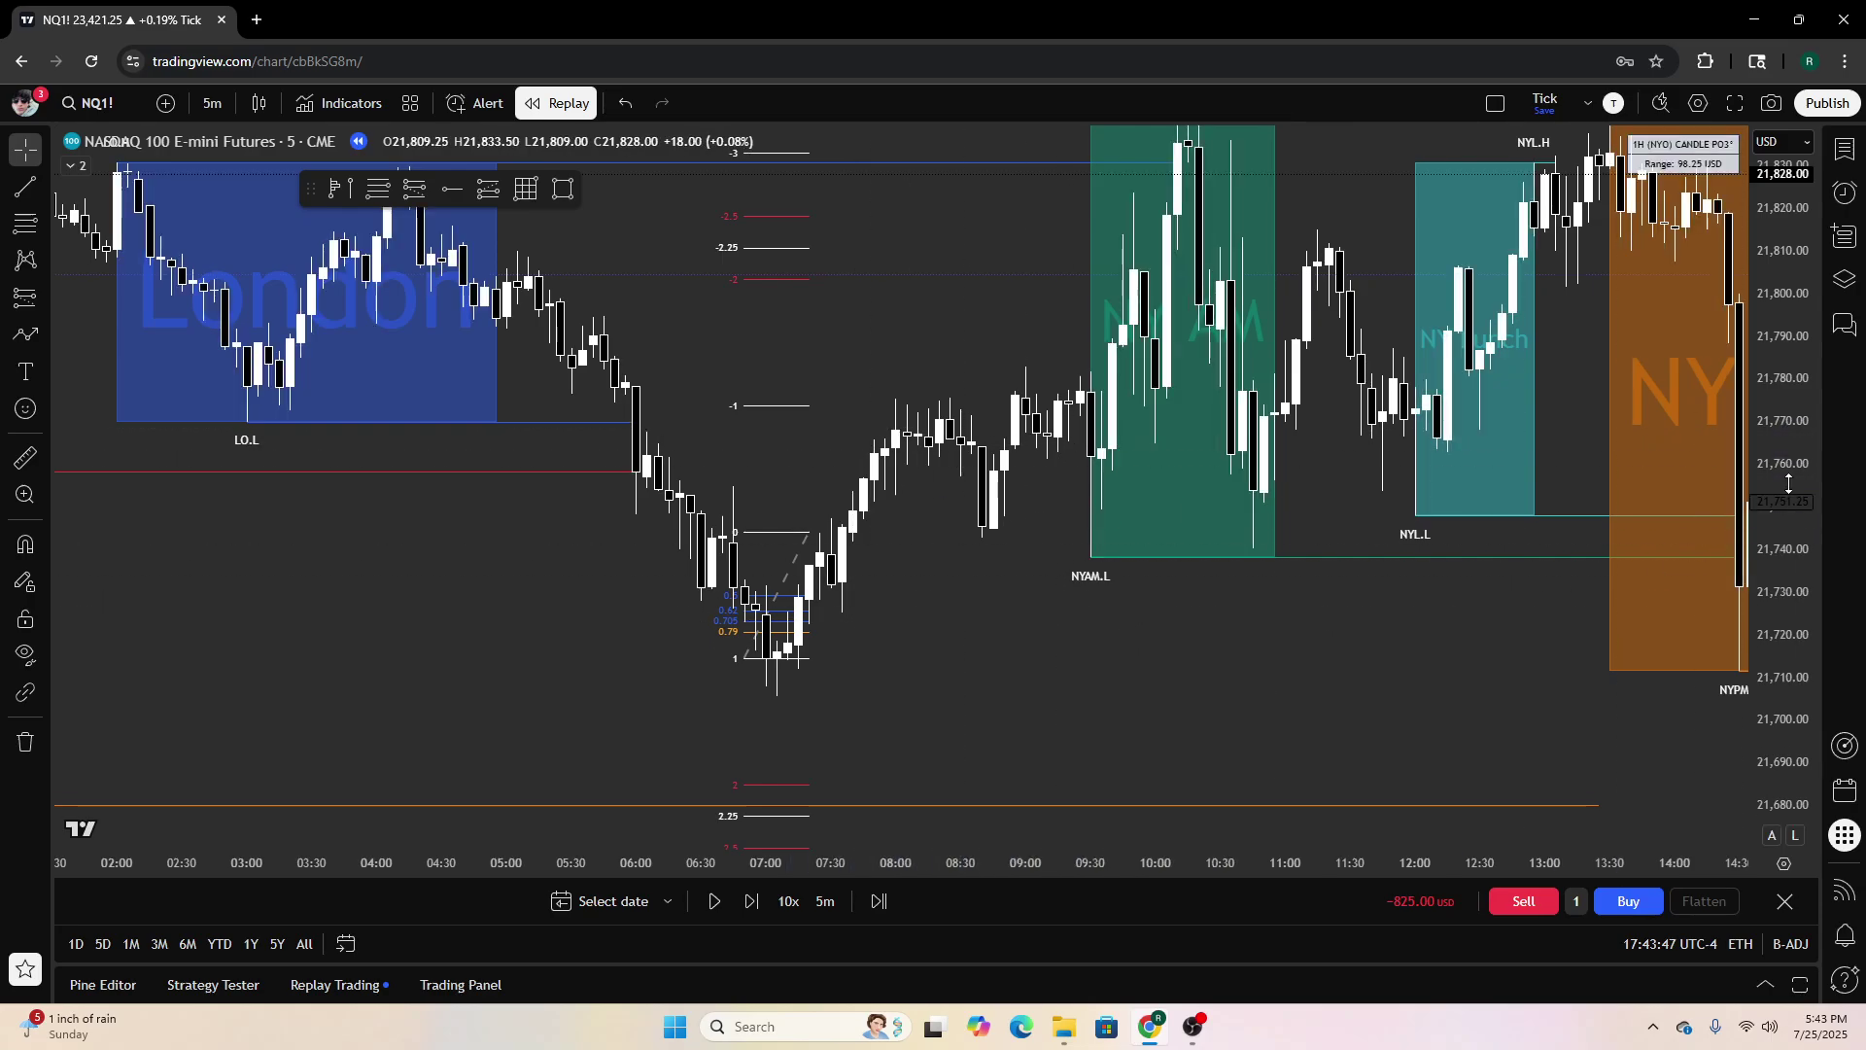
scroll(1263, 598, "down", 3)
left_click_drag(1273, 582, 1181, 715)
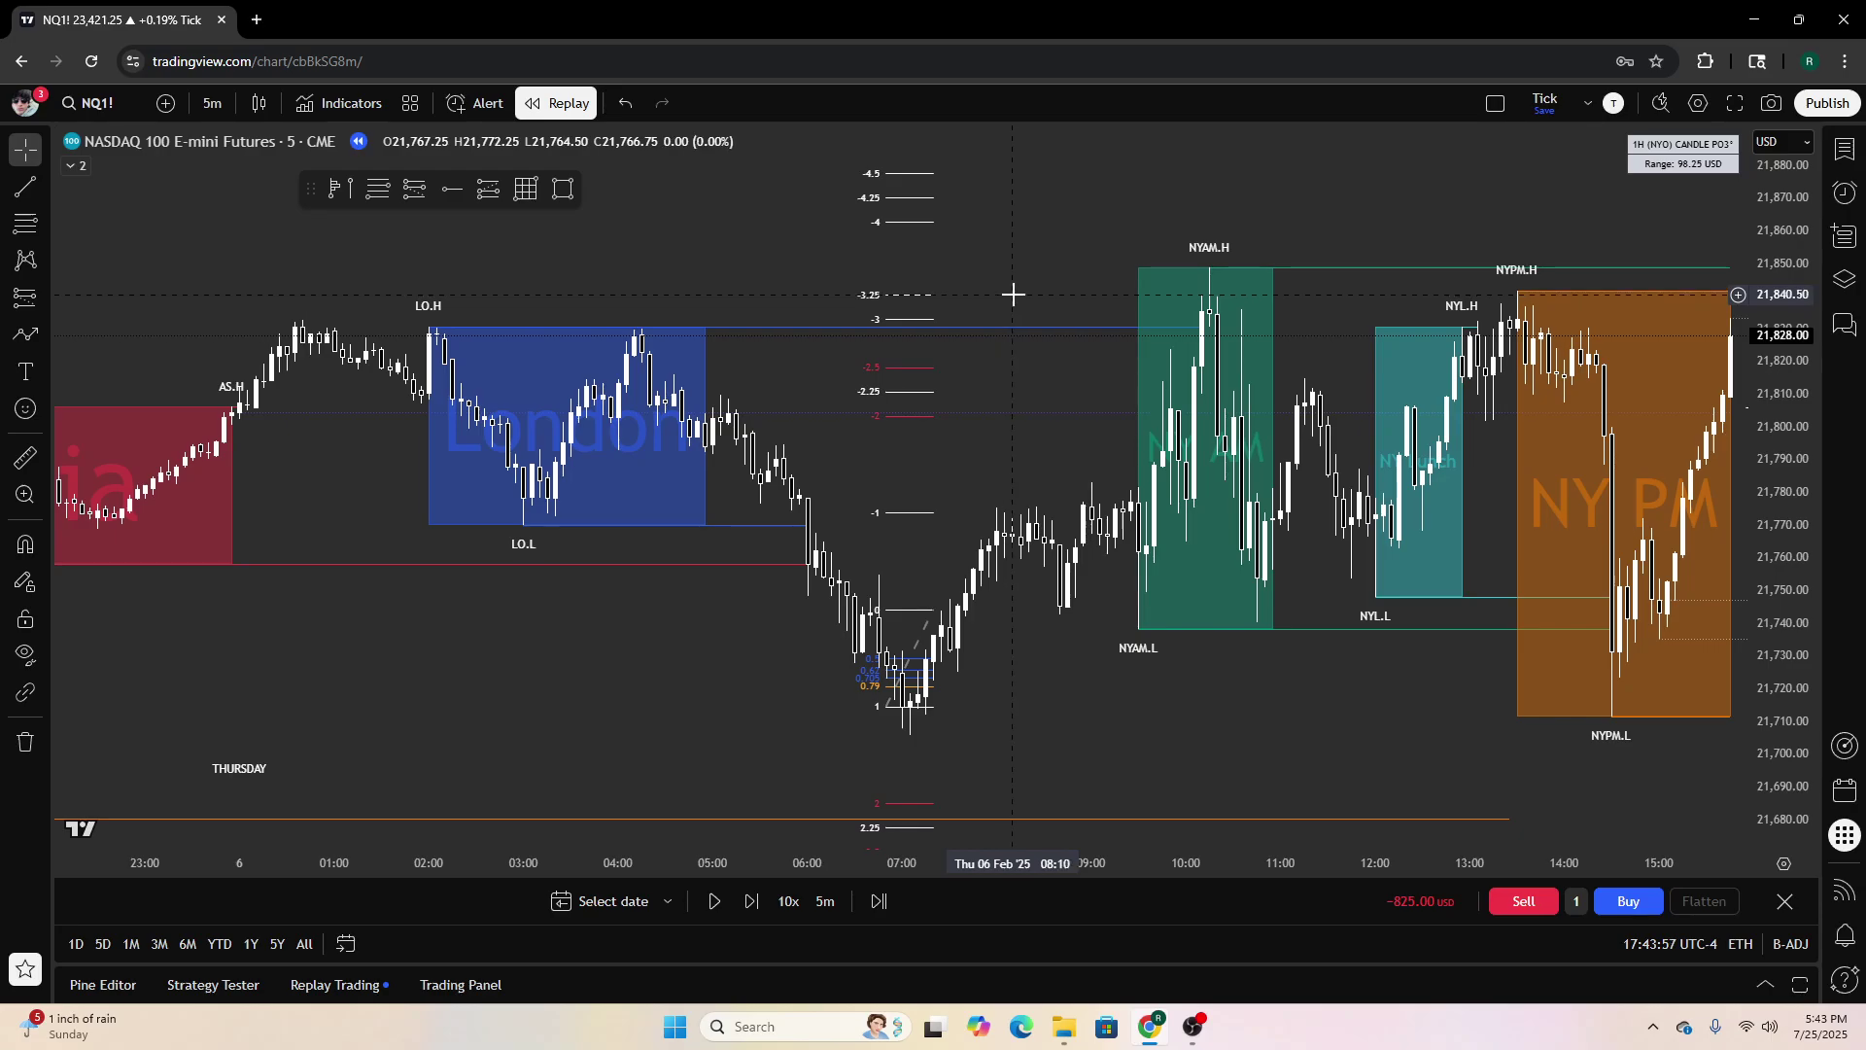
Compare the Fib projections from the 07:00 swing with the NY AM, NY Lunch and NY PM ranges
scroll(1262, 700, "up", 3)
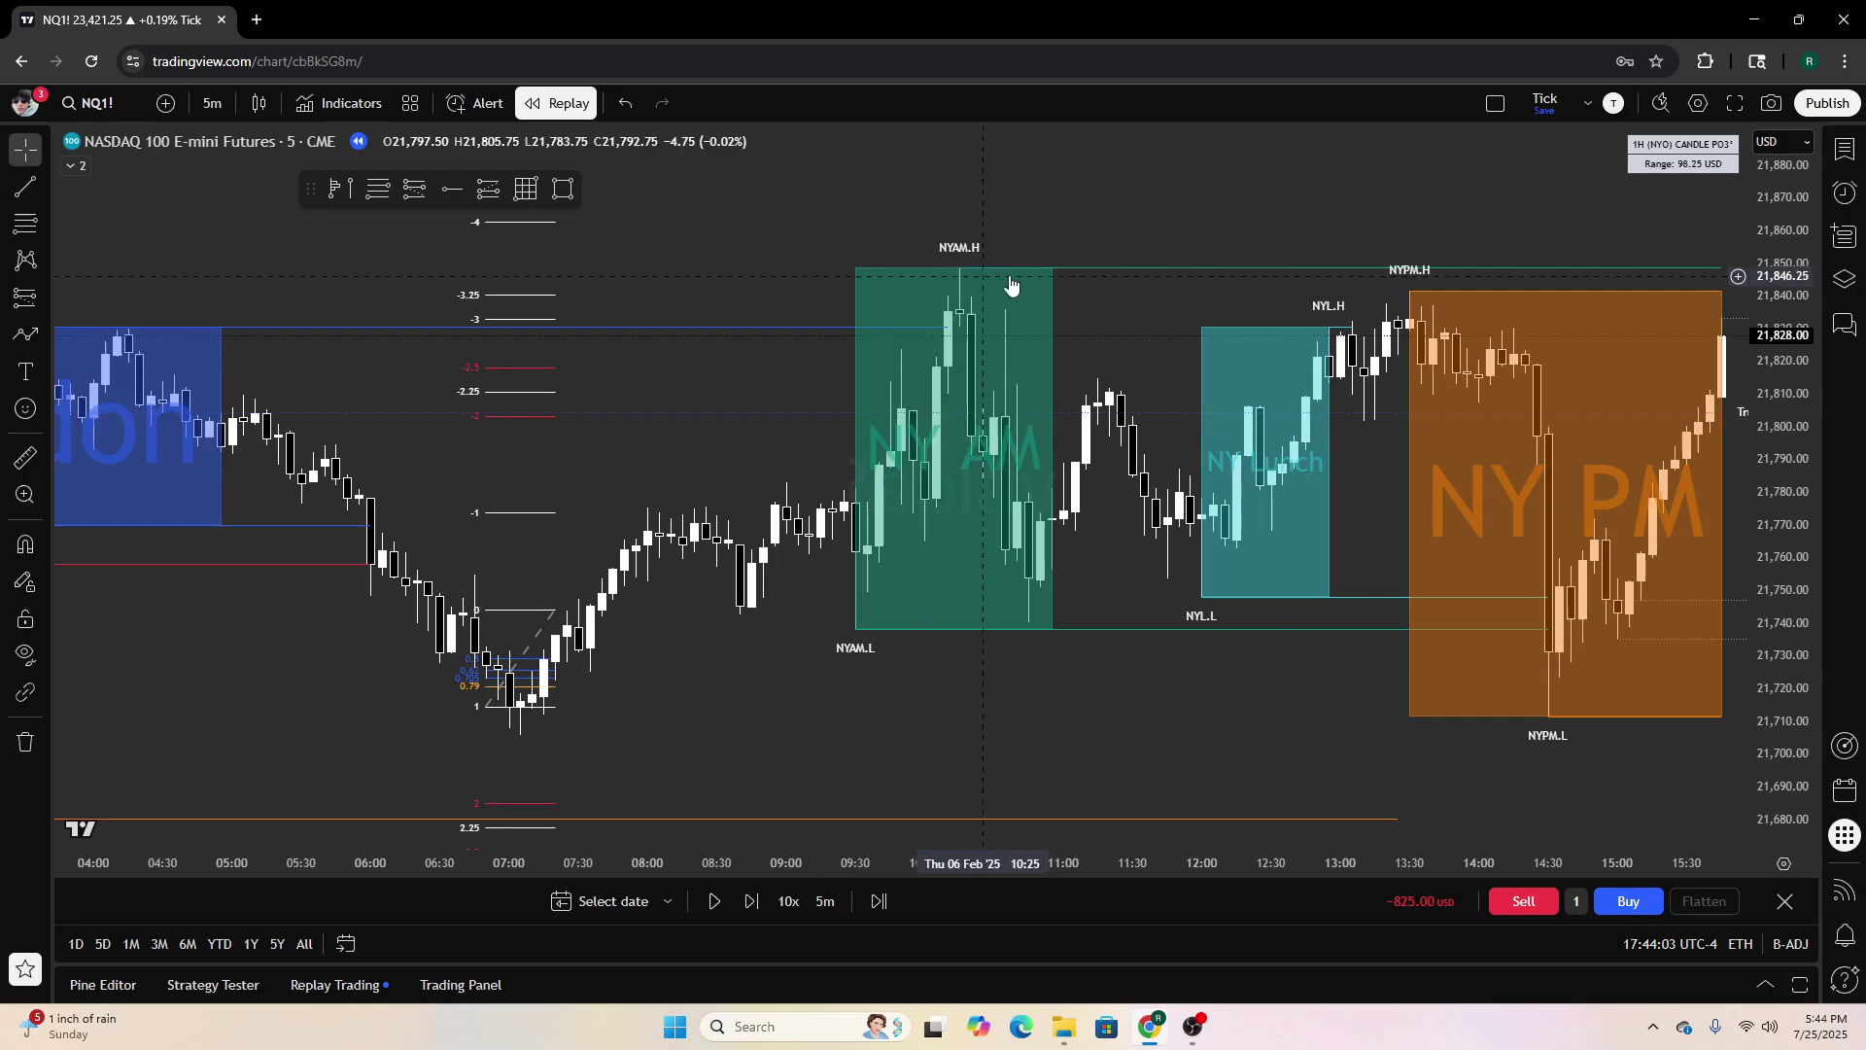
scroll(999, 631, "down", 1)
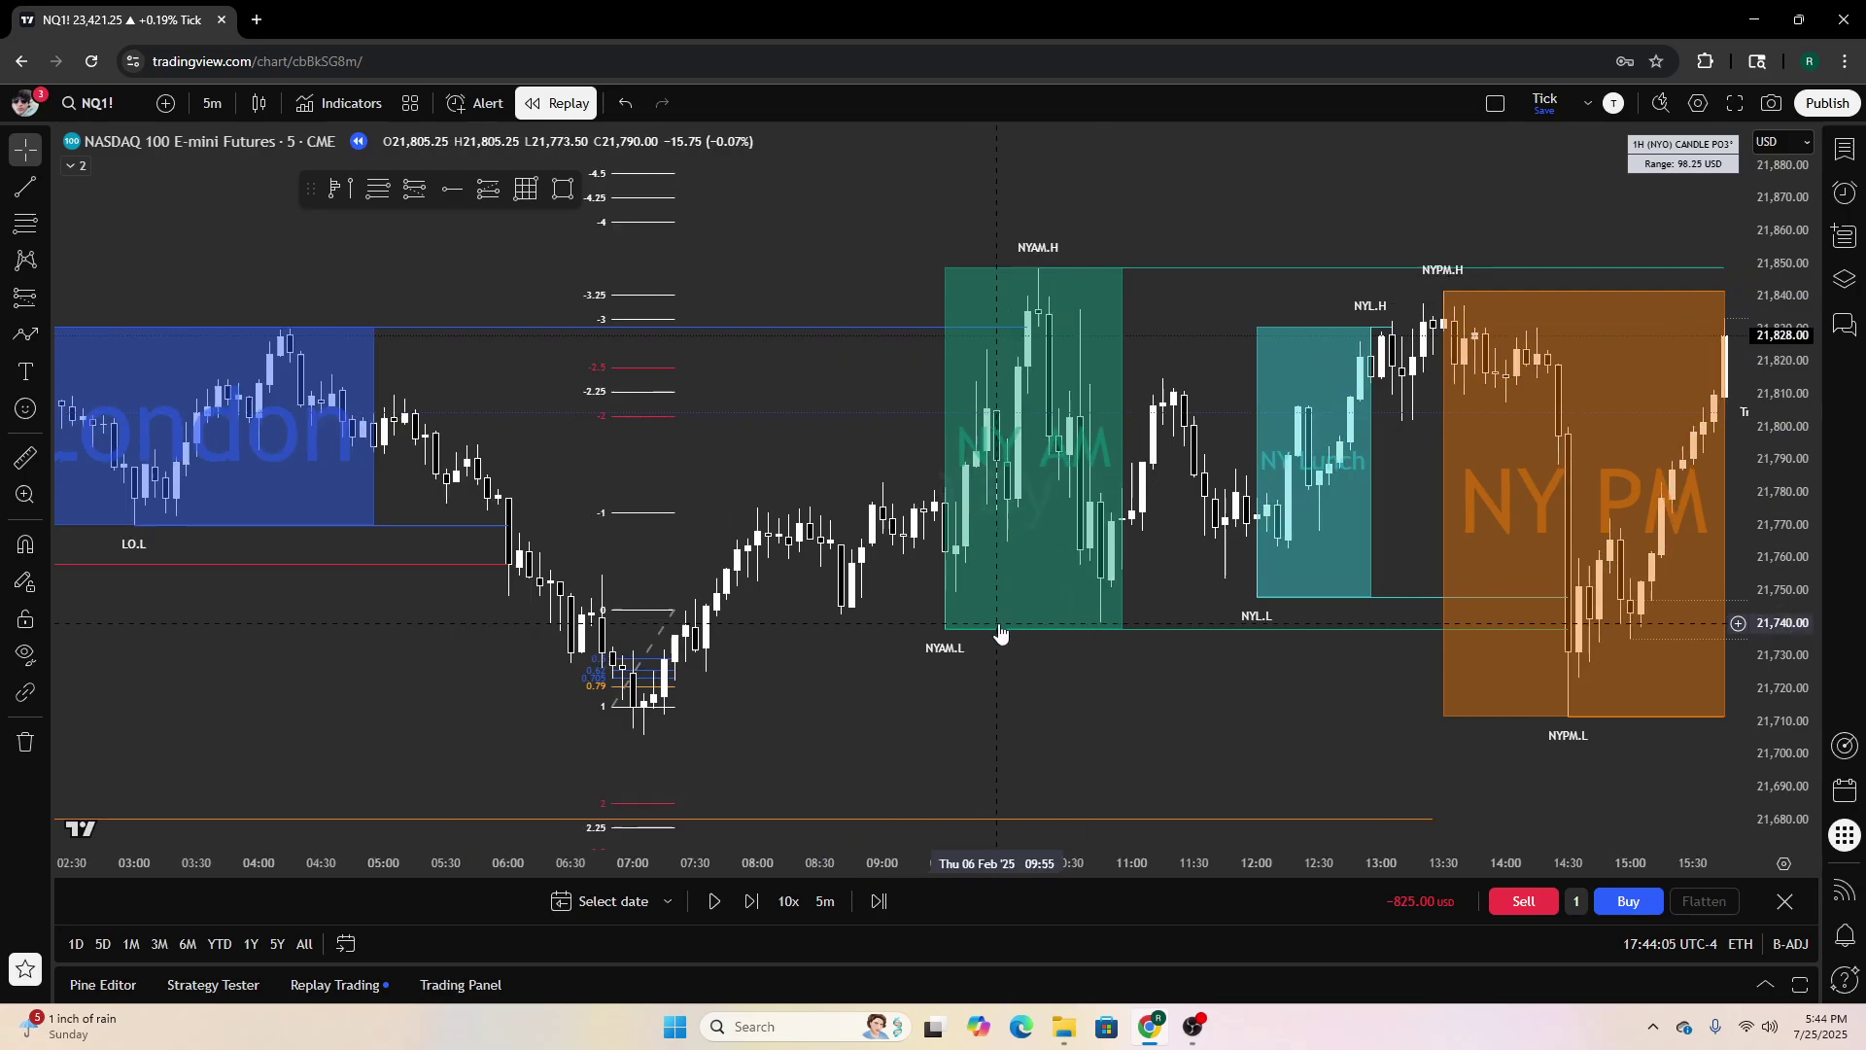
scroll(993, 631, "up", 1)
scroll(933, 627, "down", 5)
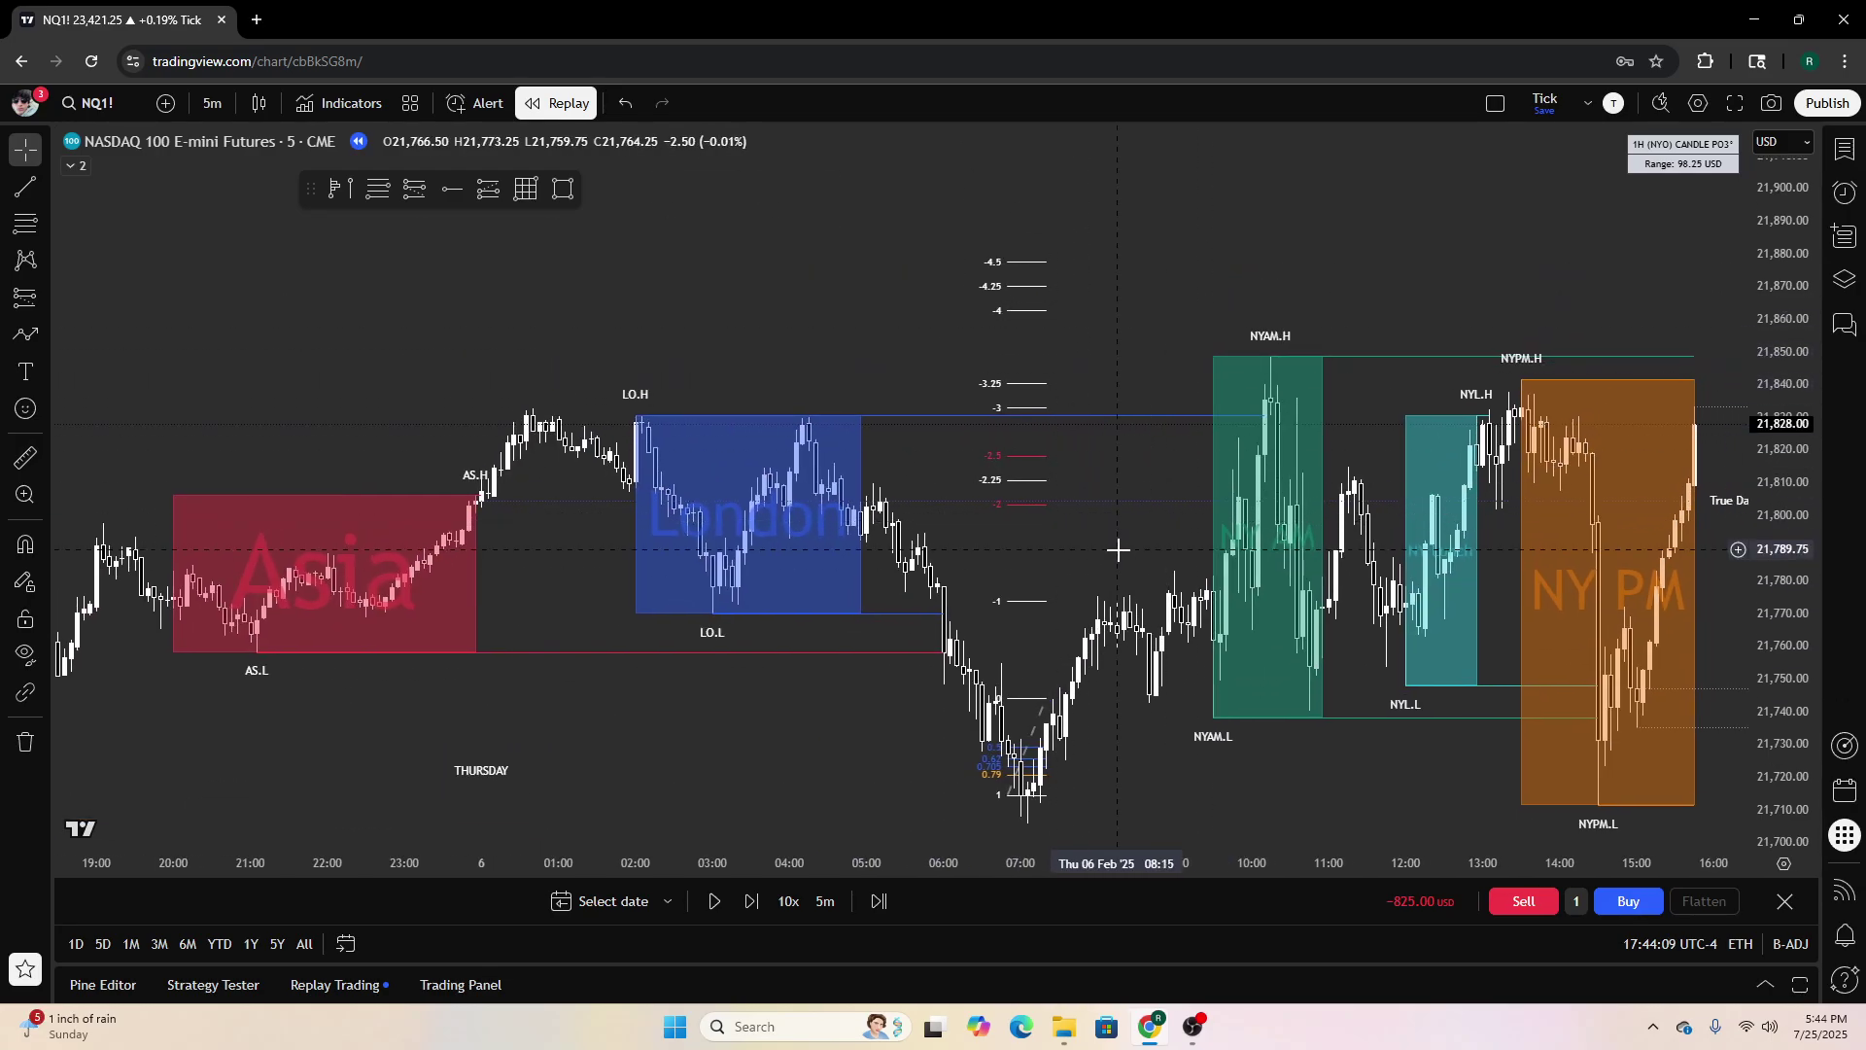
scroll(1117, 545, "up", 4)
scroll(1040, 550, "up", 3)
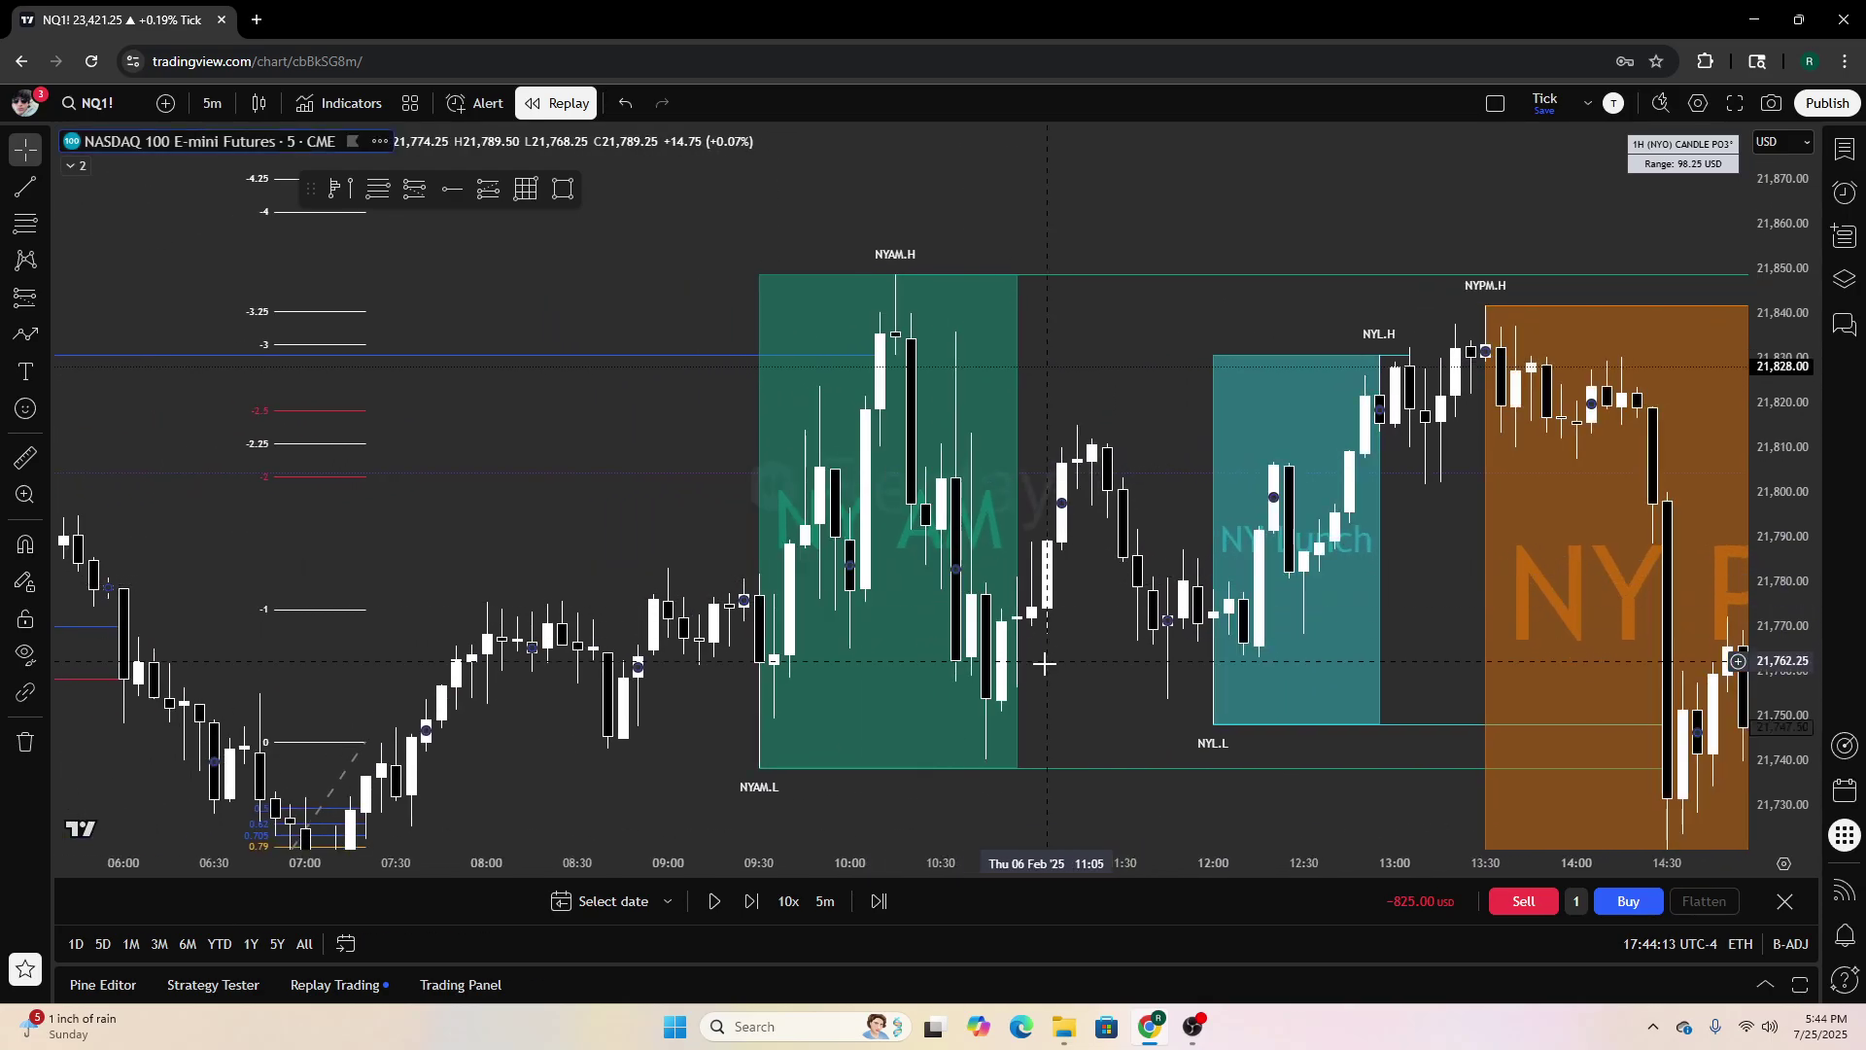
Place a Fib anchored at 21,777.25 at 09:55 in Thursday's NY AM session and switch the chart to 1 minute
left_click(378, 189)
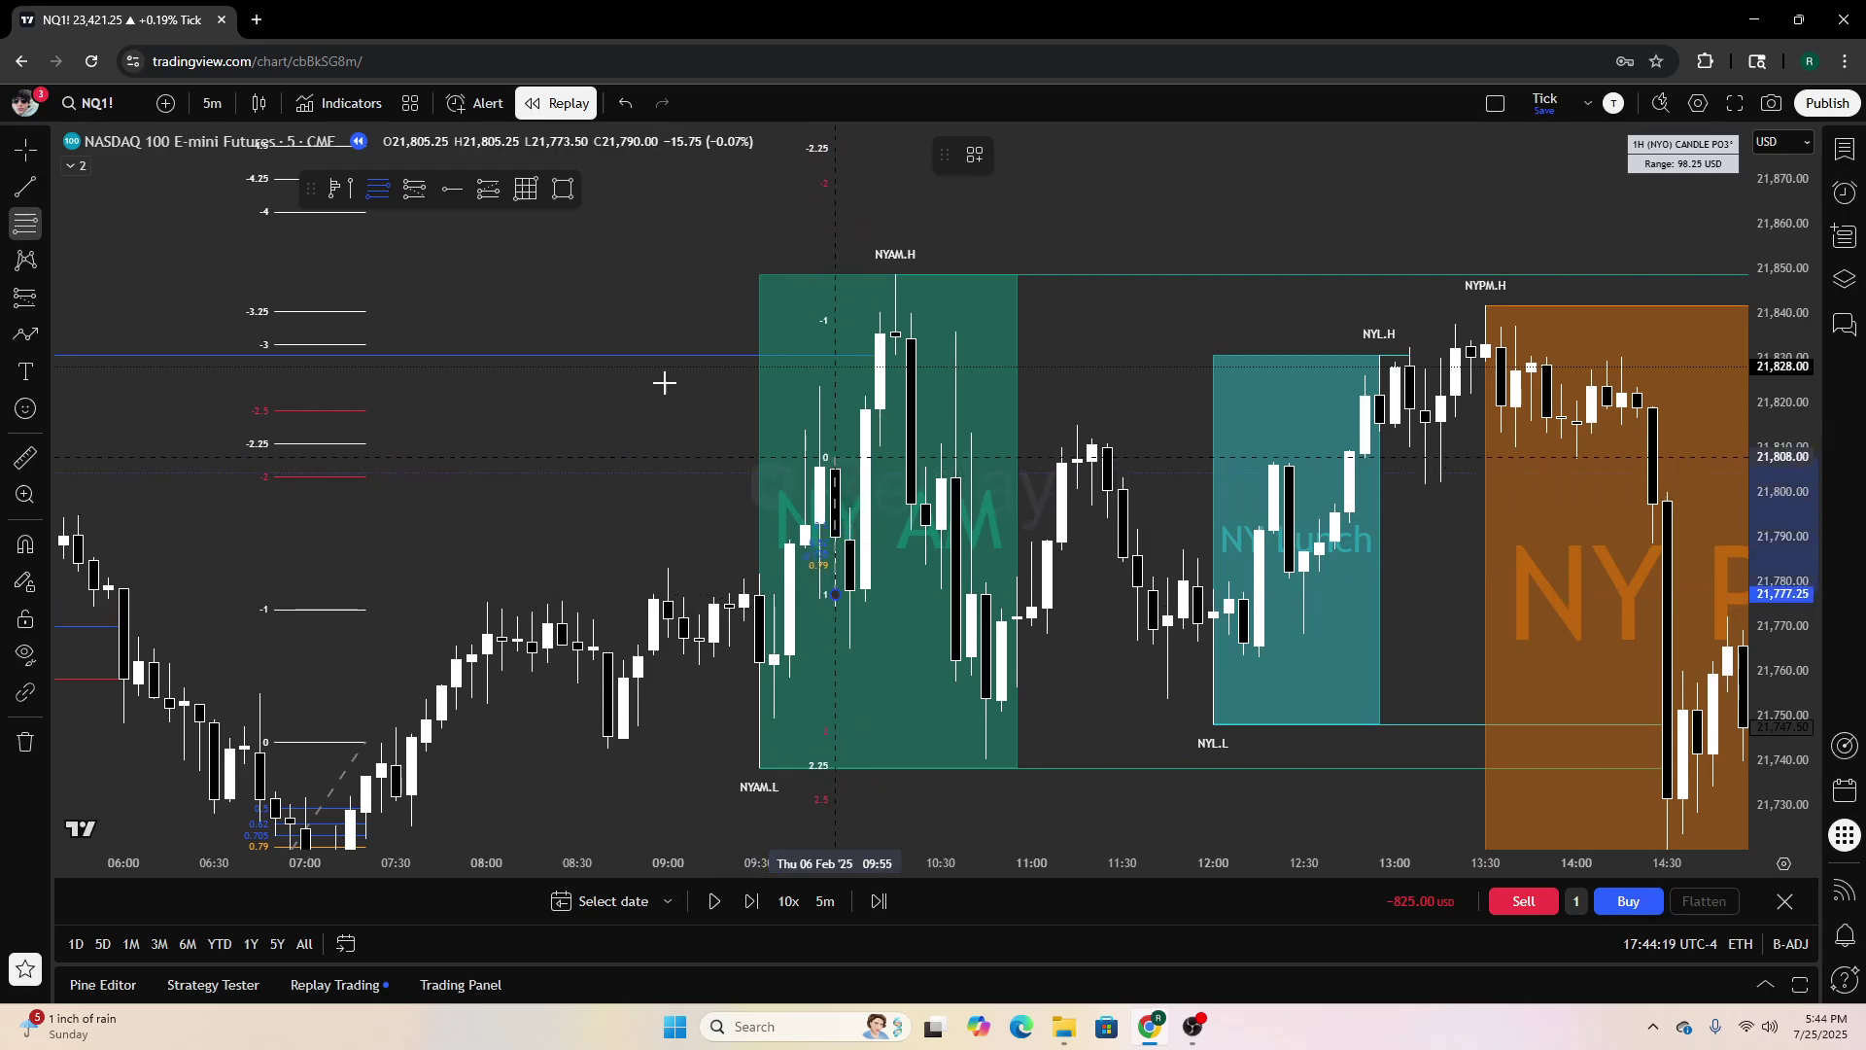
left_click(486, 241)
left_click(212, 103)
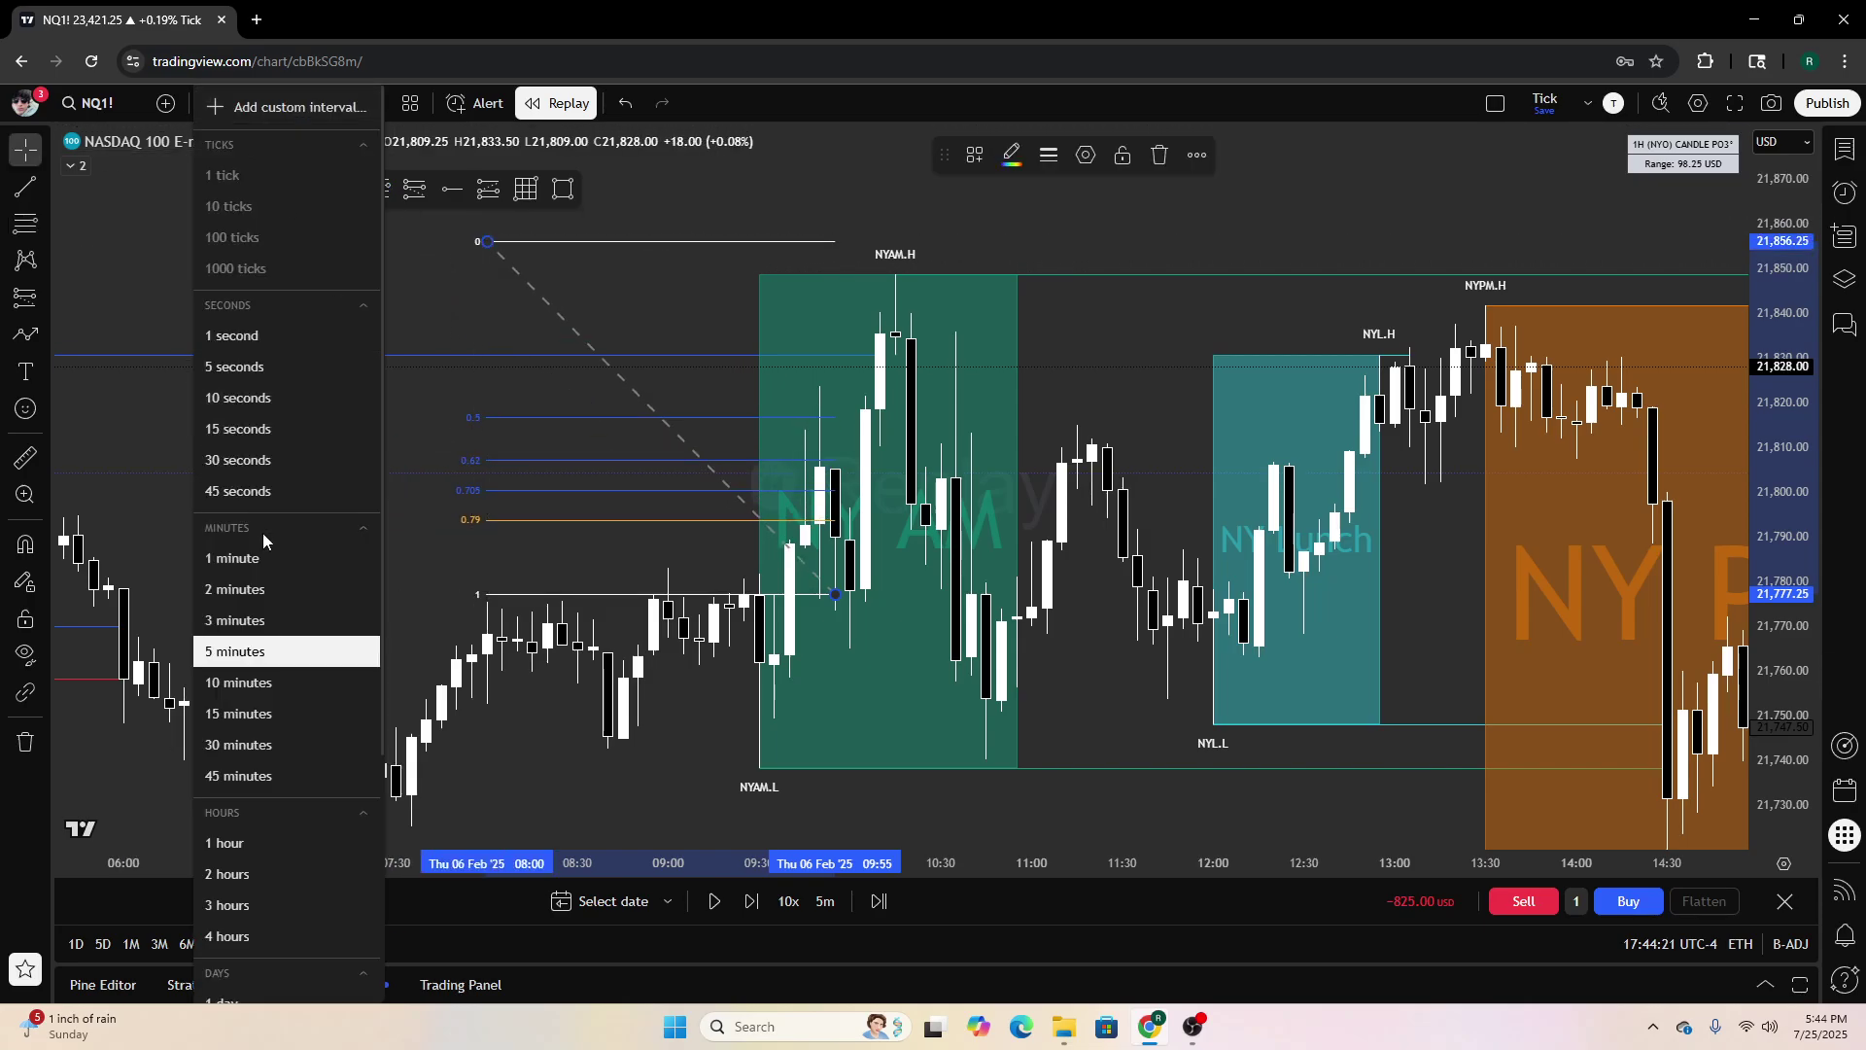
left_click(268, 554)
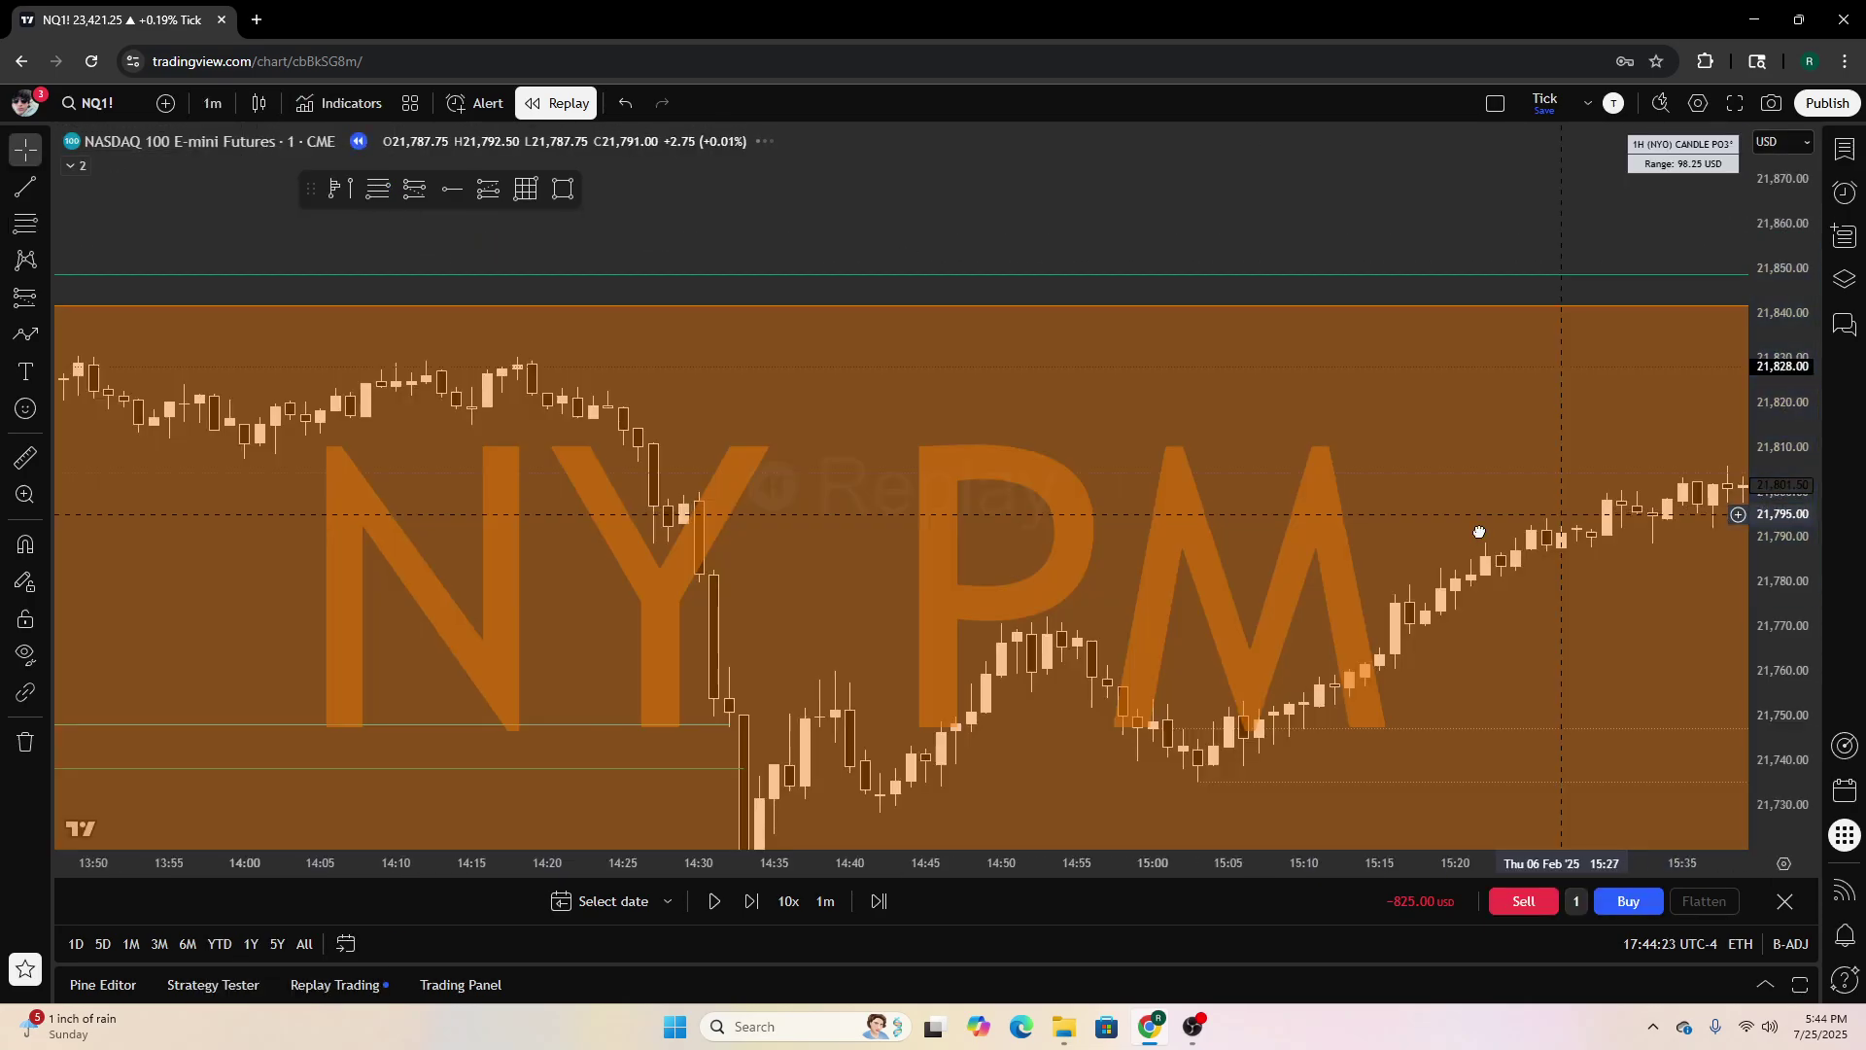
Re-anchor the Fib in Thursday's NY AM session between 21,794.25 at 09:59 and 21,776.00 at 10:09
left_click_drag(1479, 532, 758, 576)
scroll(1075, 542, "down", 7)
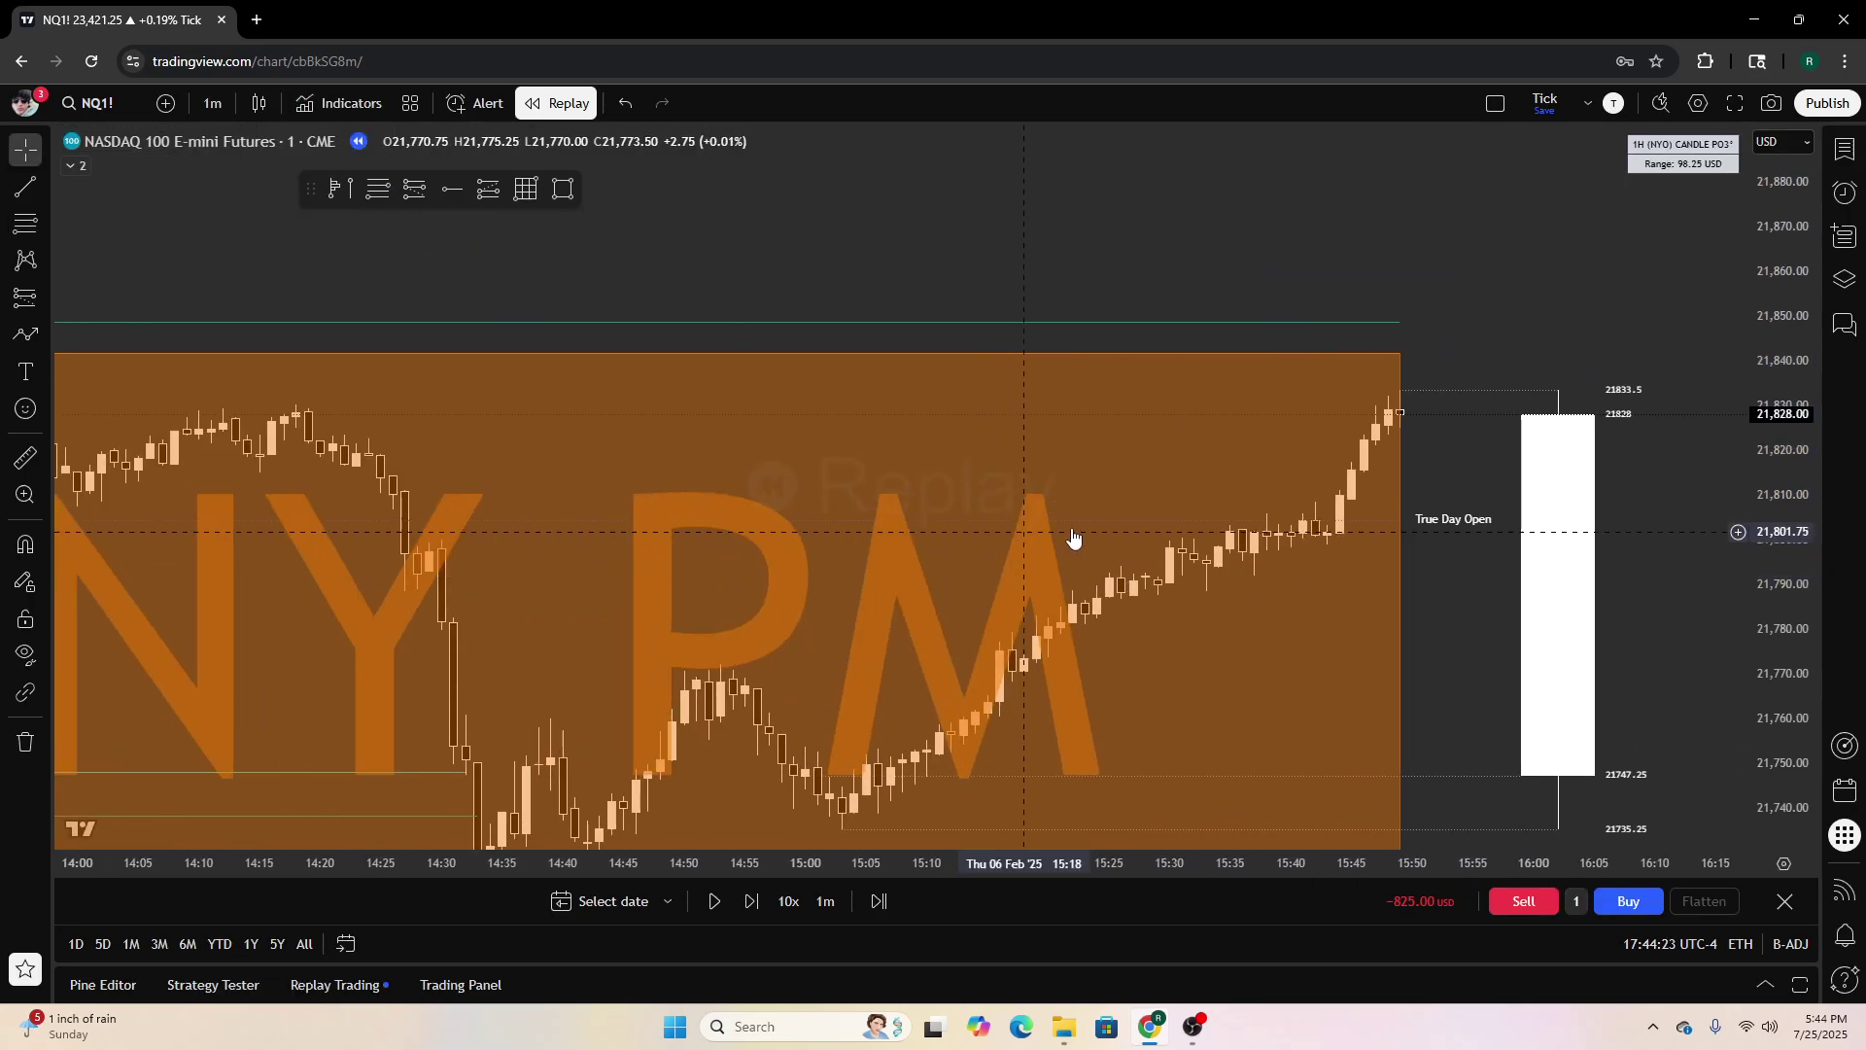
left_click_drag(739, 508, 1400, 389)
scroll(1034, 510, "down", 4)
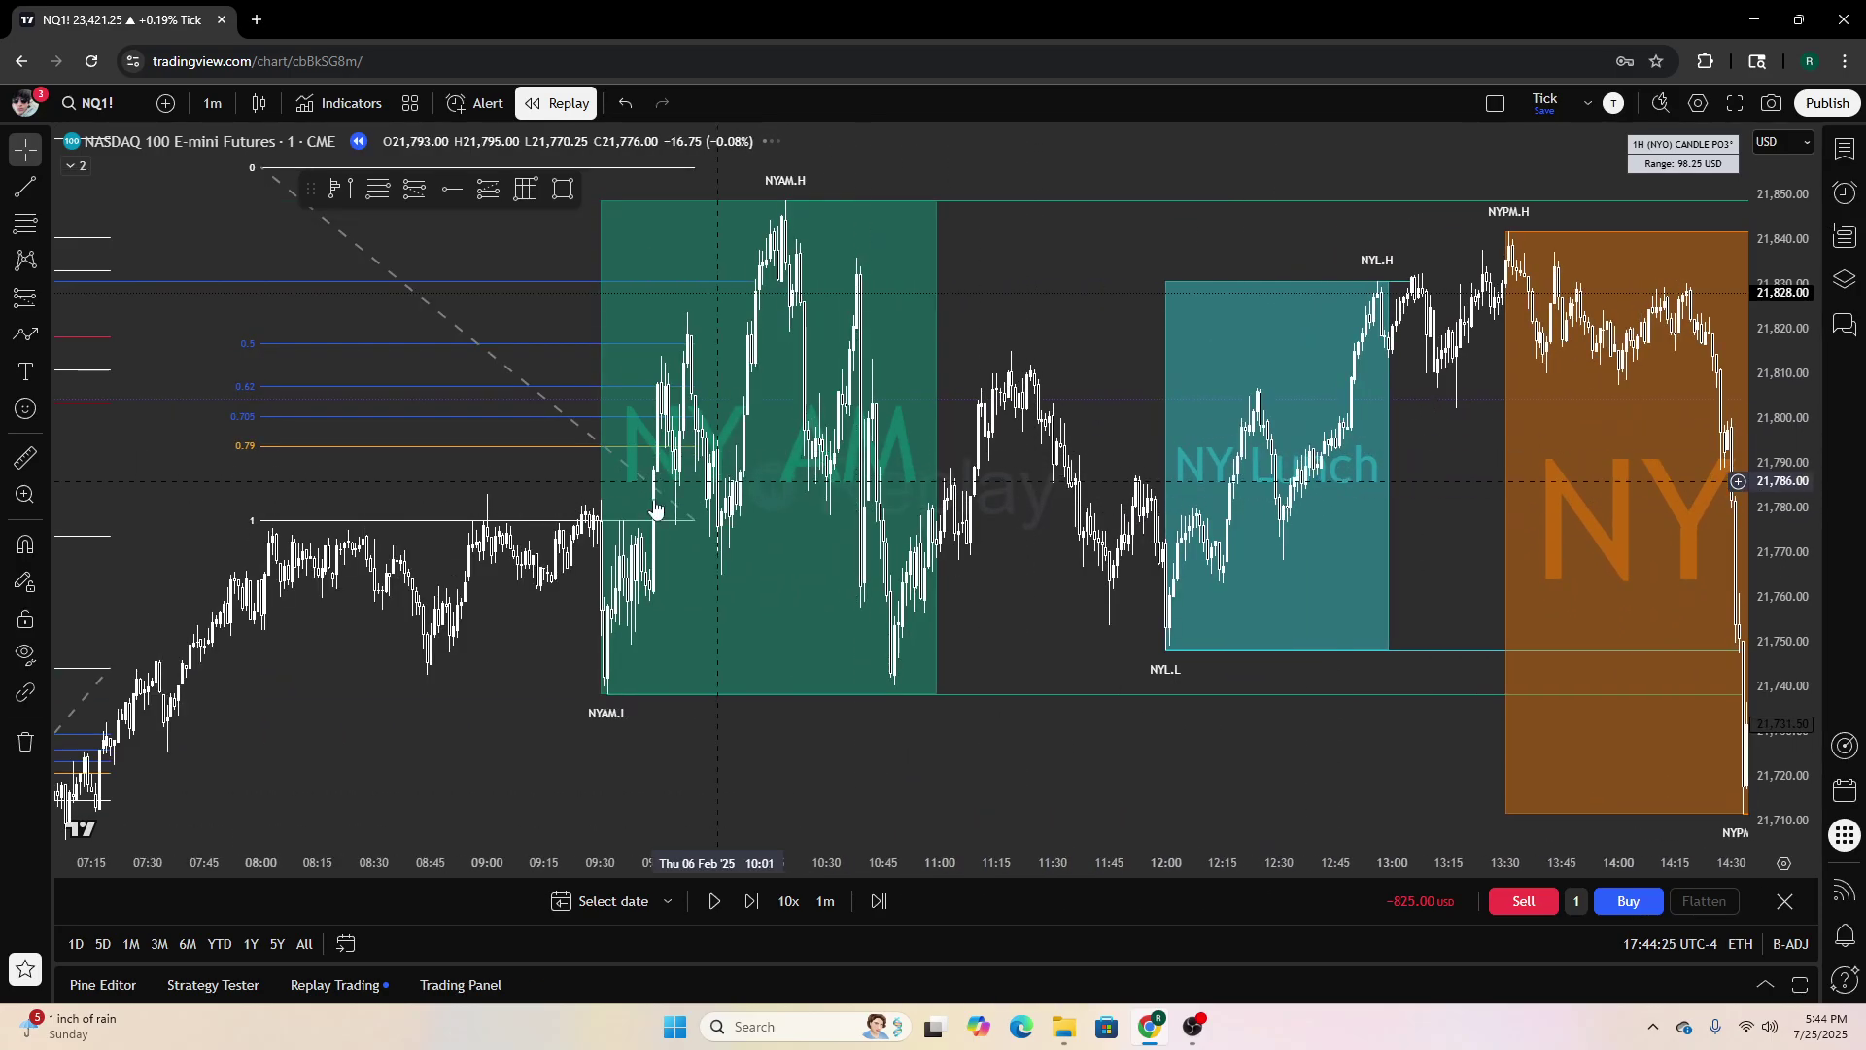
mouse_move(542, 526)
left_mouse_down()
mouse_move(737, 541)
mouse_move(852, 595)
left_mouse_up()
scroll(950, 595, "up", 5)
left_click_drag(874, 525, 1310, 587)
scroll(650, 734, "up", 3)
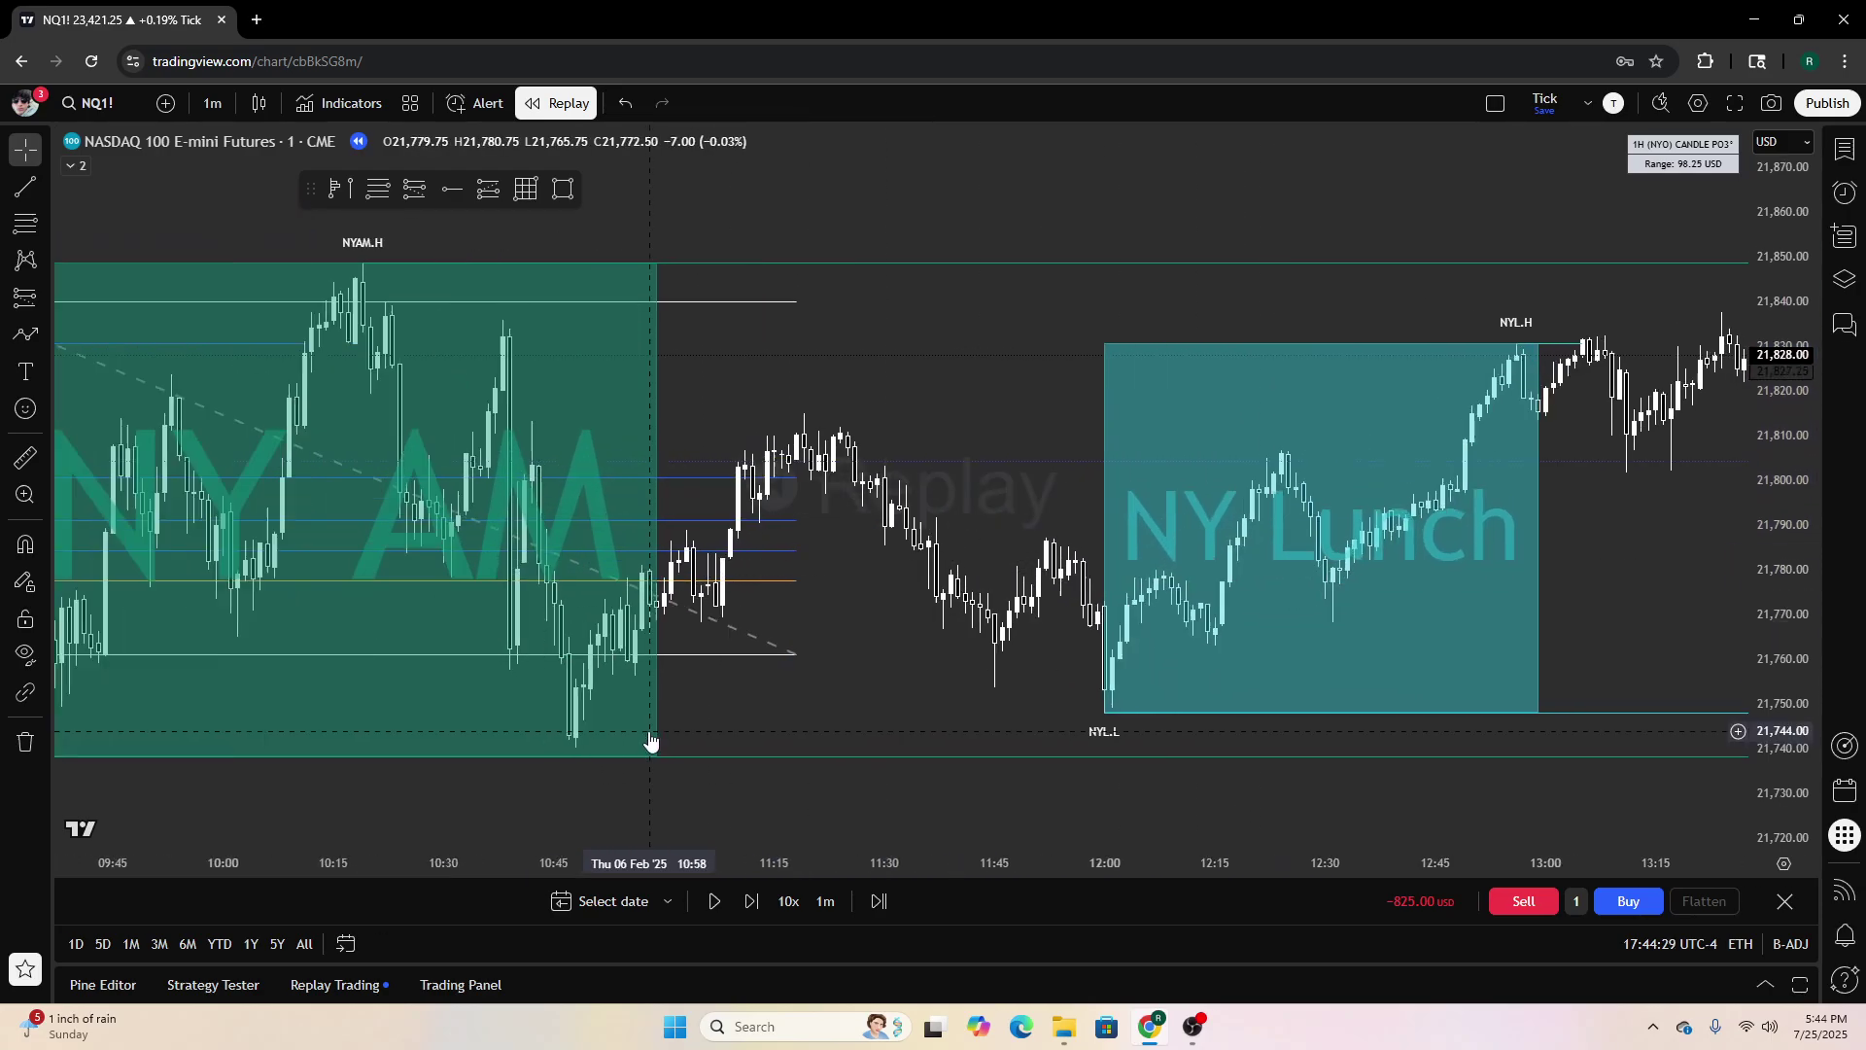
mouse_move(663, 712)
left_mouse_down()
mouse_move(1090, 720)
mouse_move(1124, 669)
mouse_move(507, 600)
mouse_move(562, 597)
left_mouse_up()
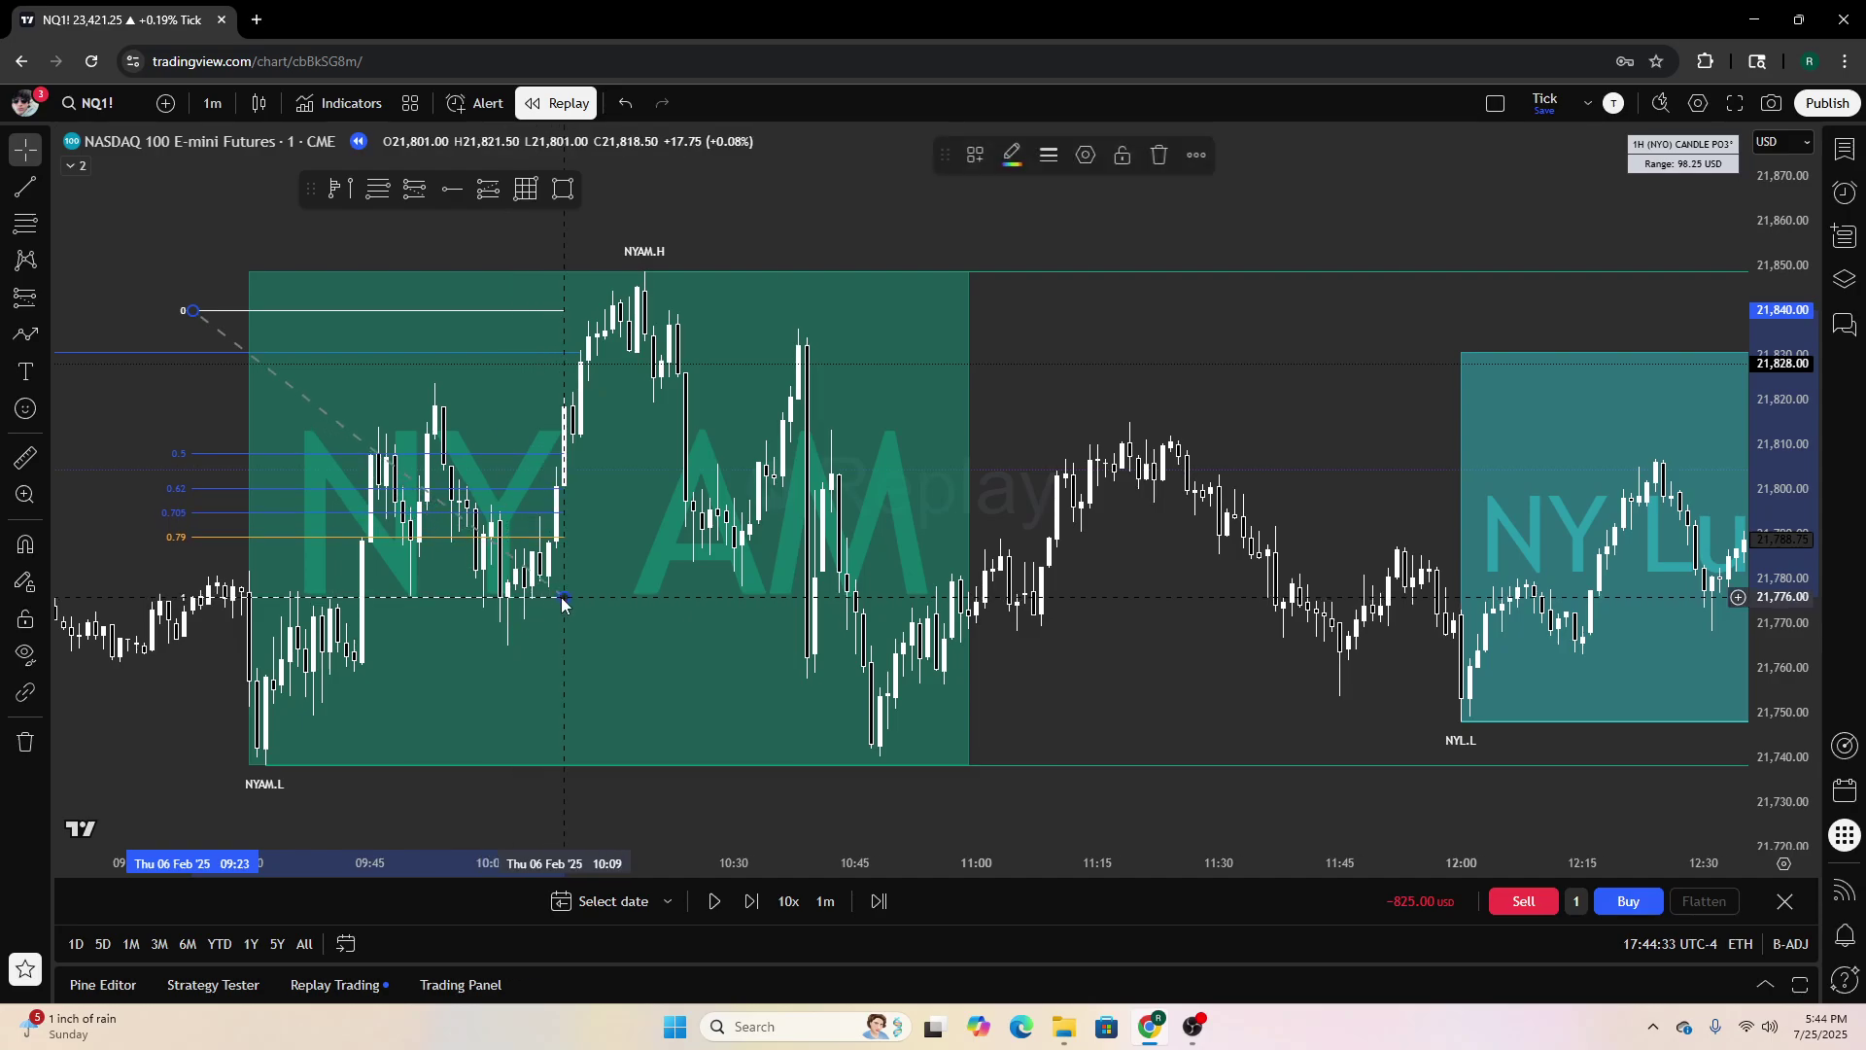
left_click_drag(195, 312, 483, 515)
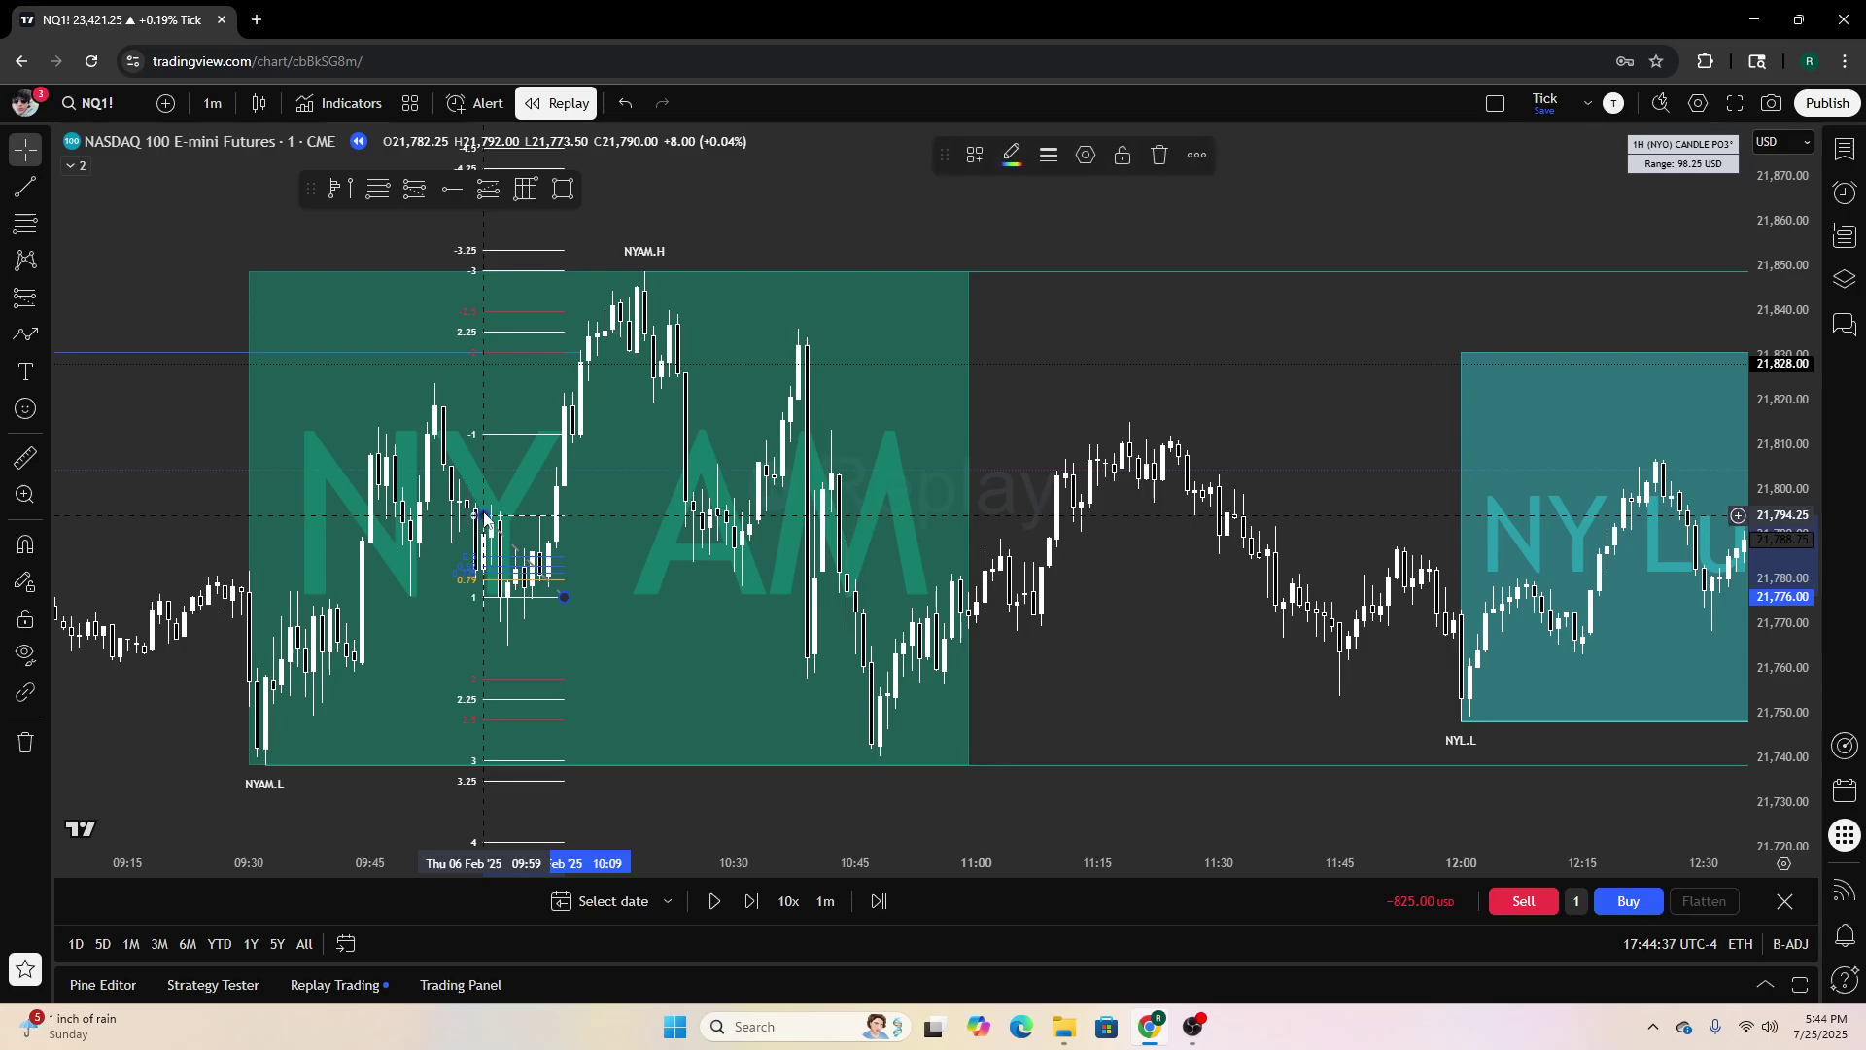
left_click(350, 258)
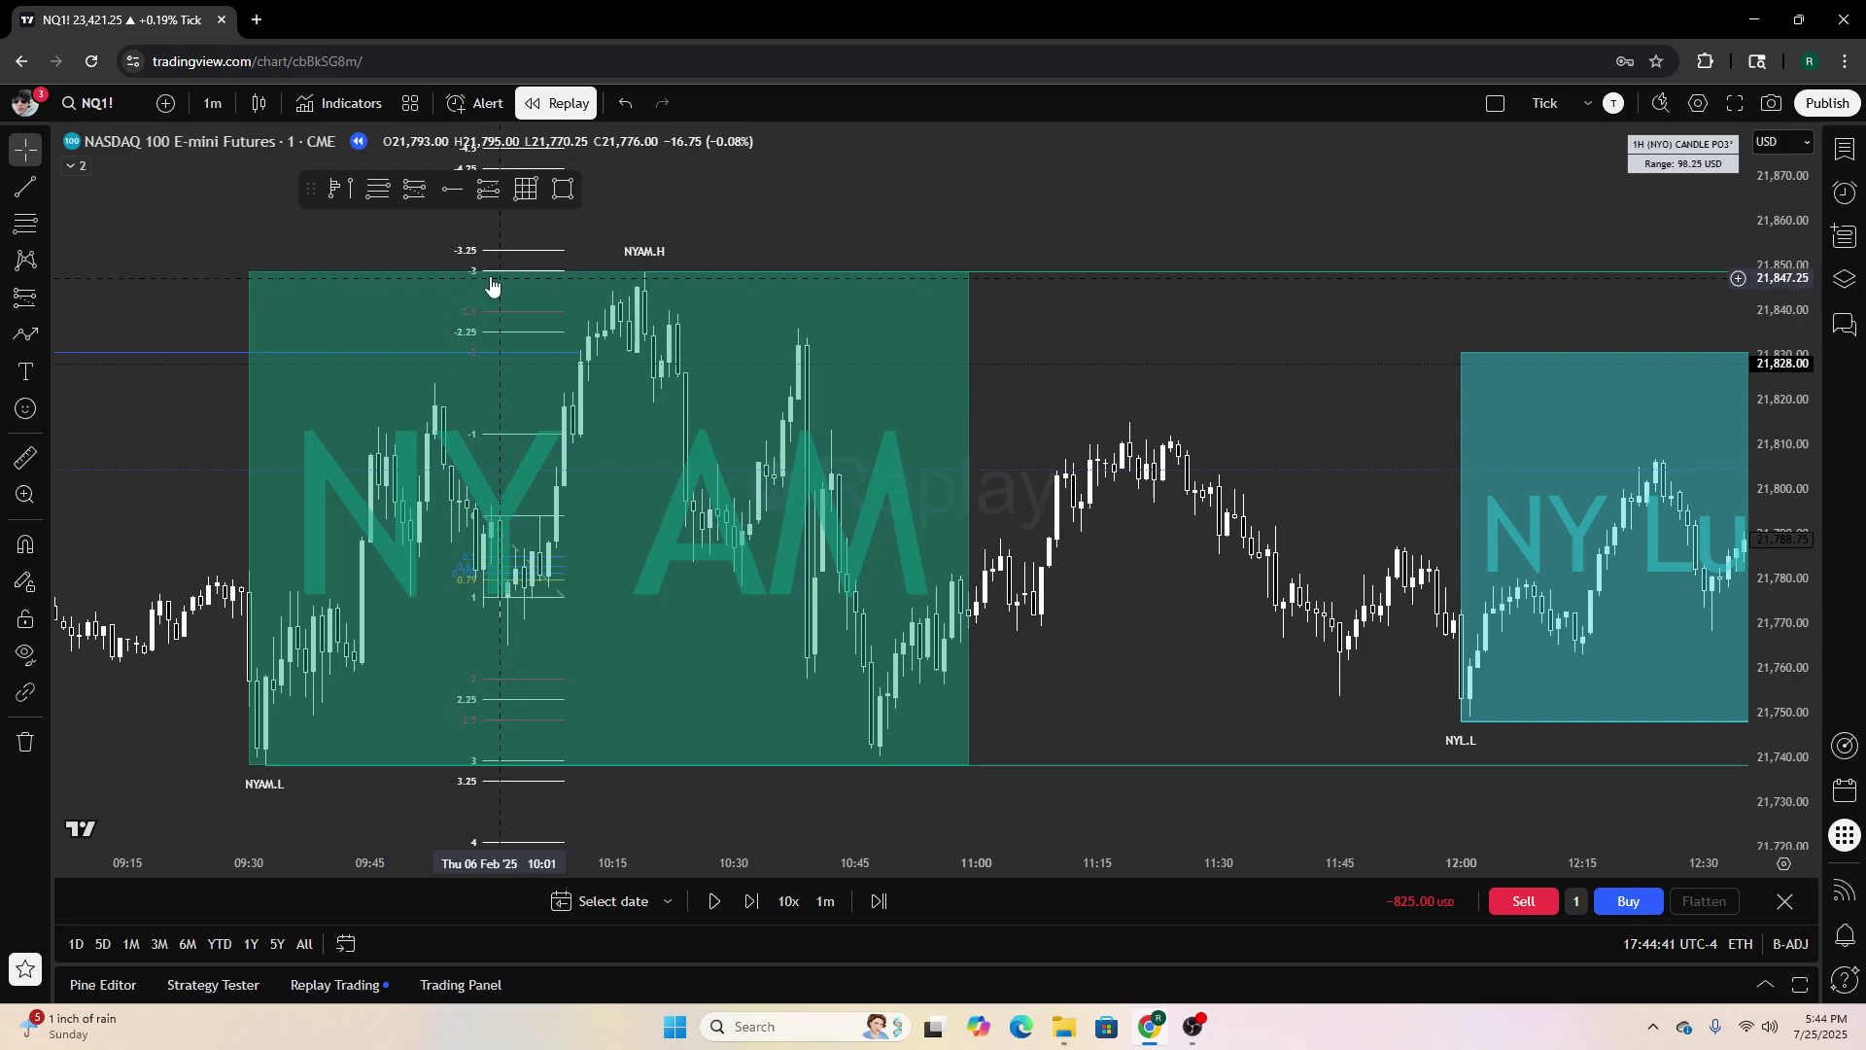
left_click(462, 276)
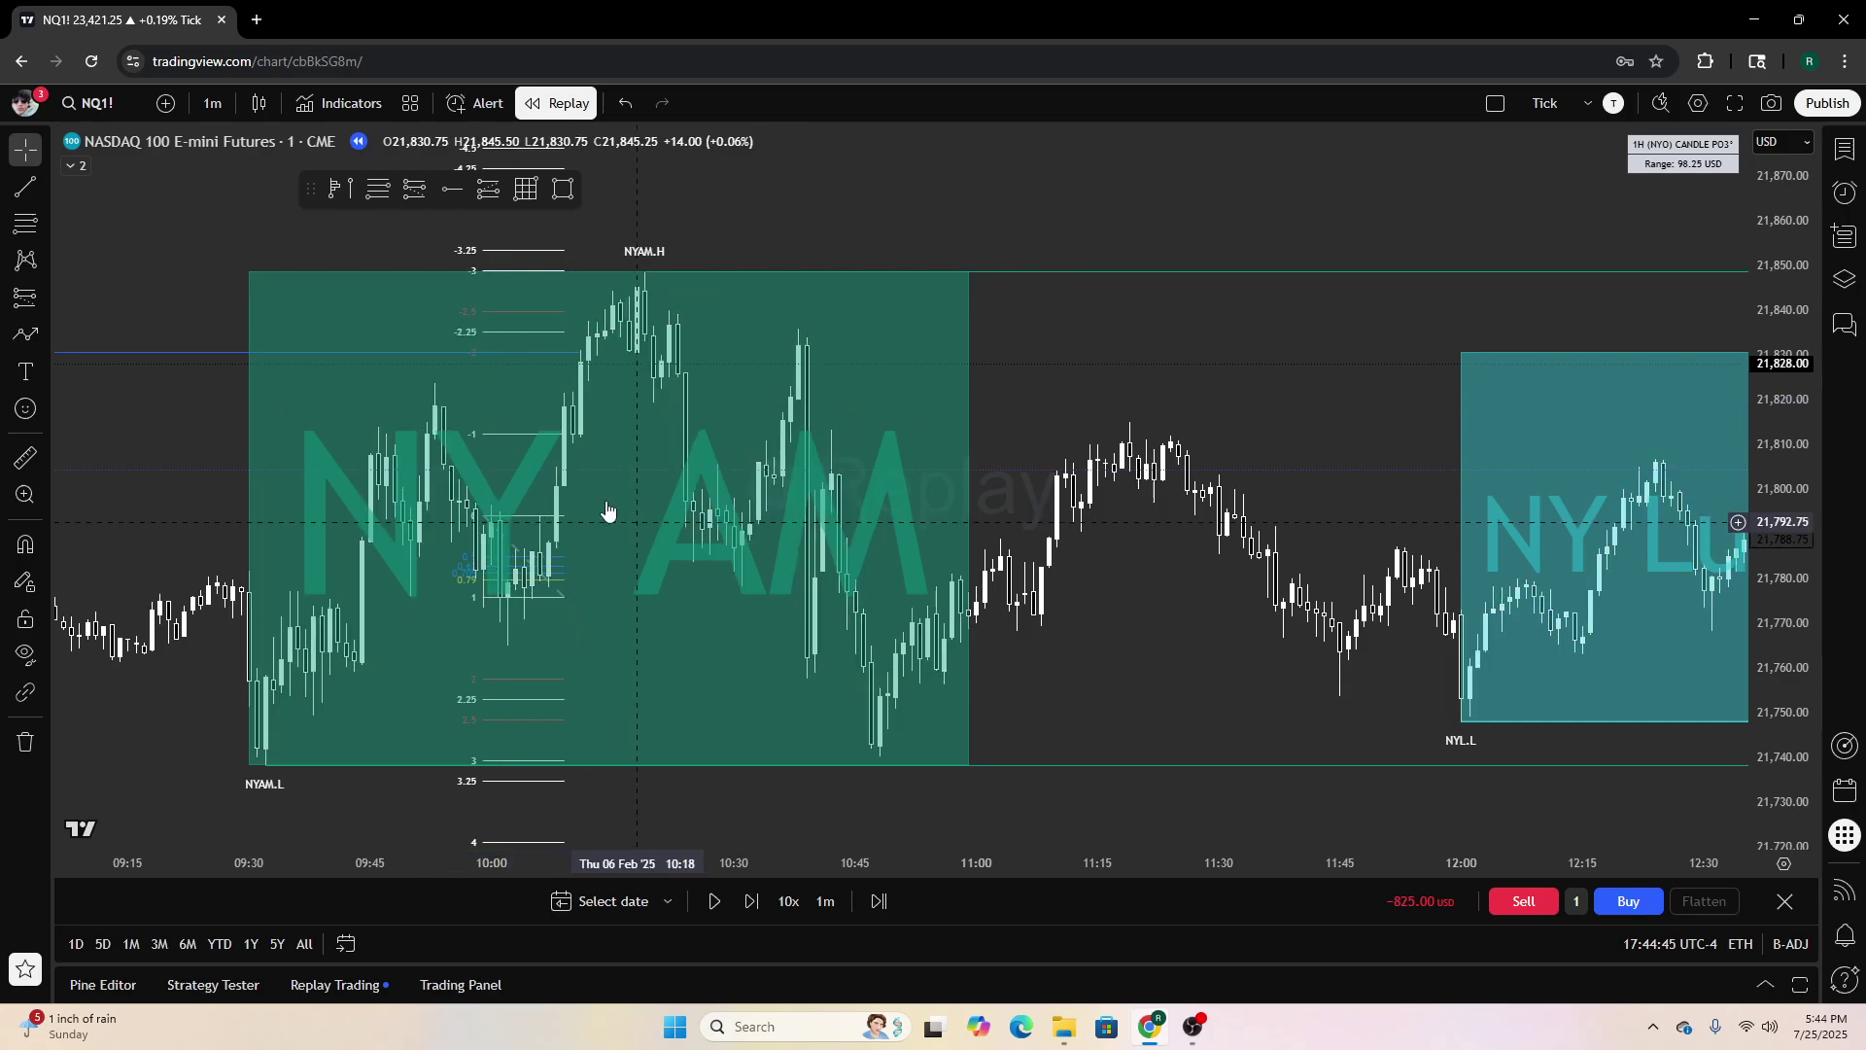
Switch the chart to 5 minutes and show Thursday's Asia through NY PM sessions together
scroll(291, 258, "down", 5)
scroll(576, 304, "down", 1)
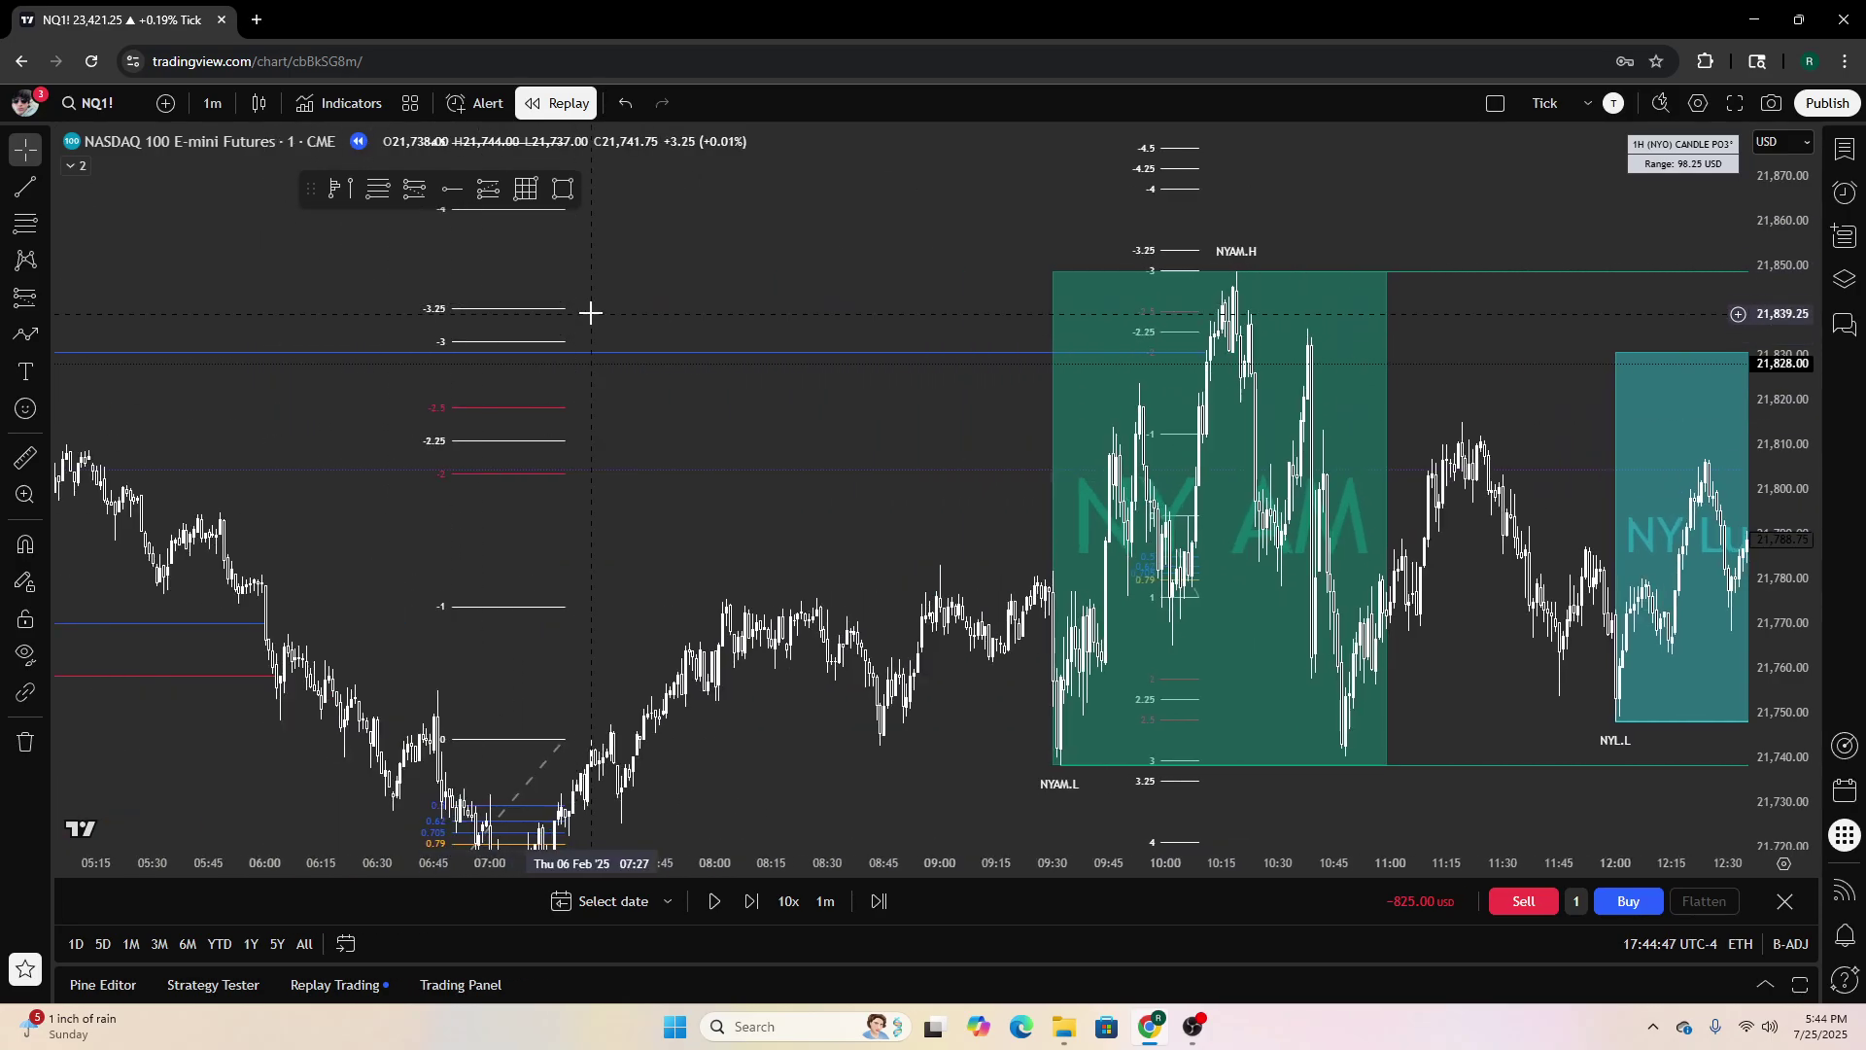
scroll(659, 371, "up", 2)
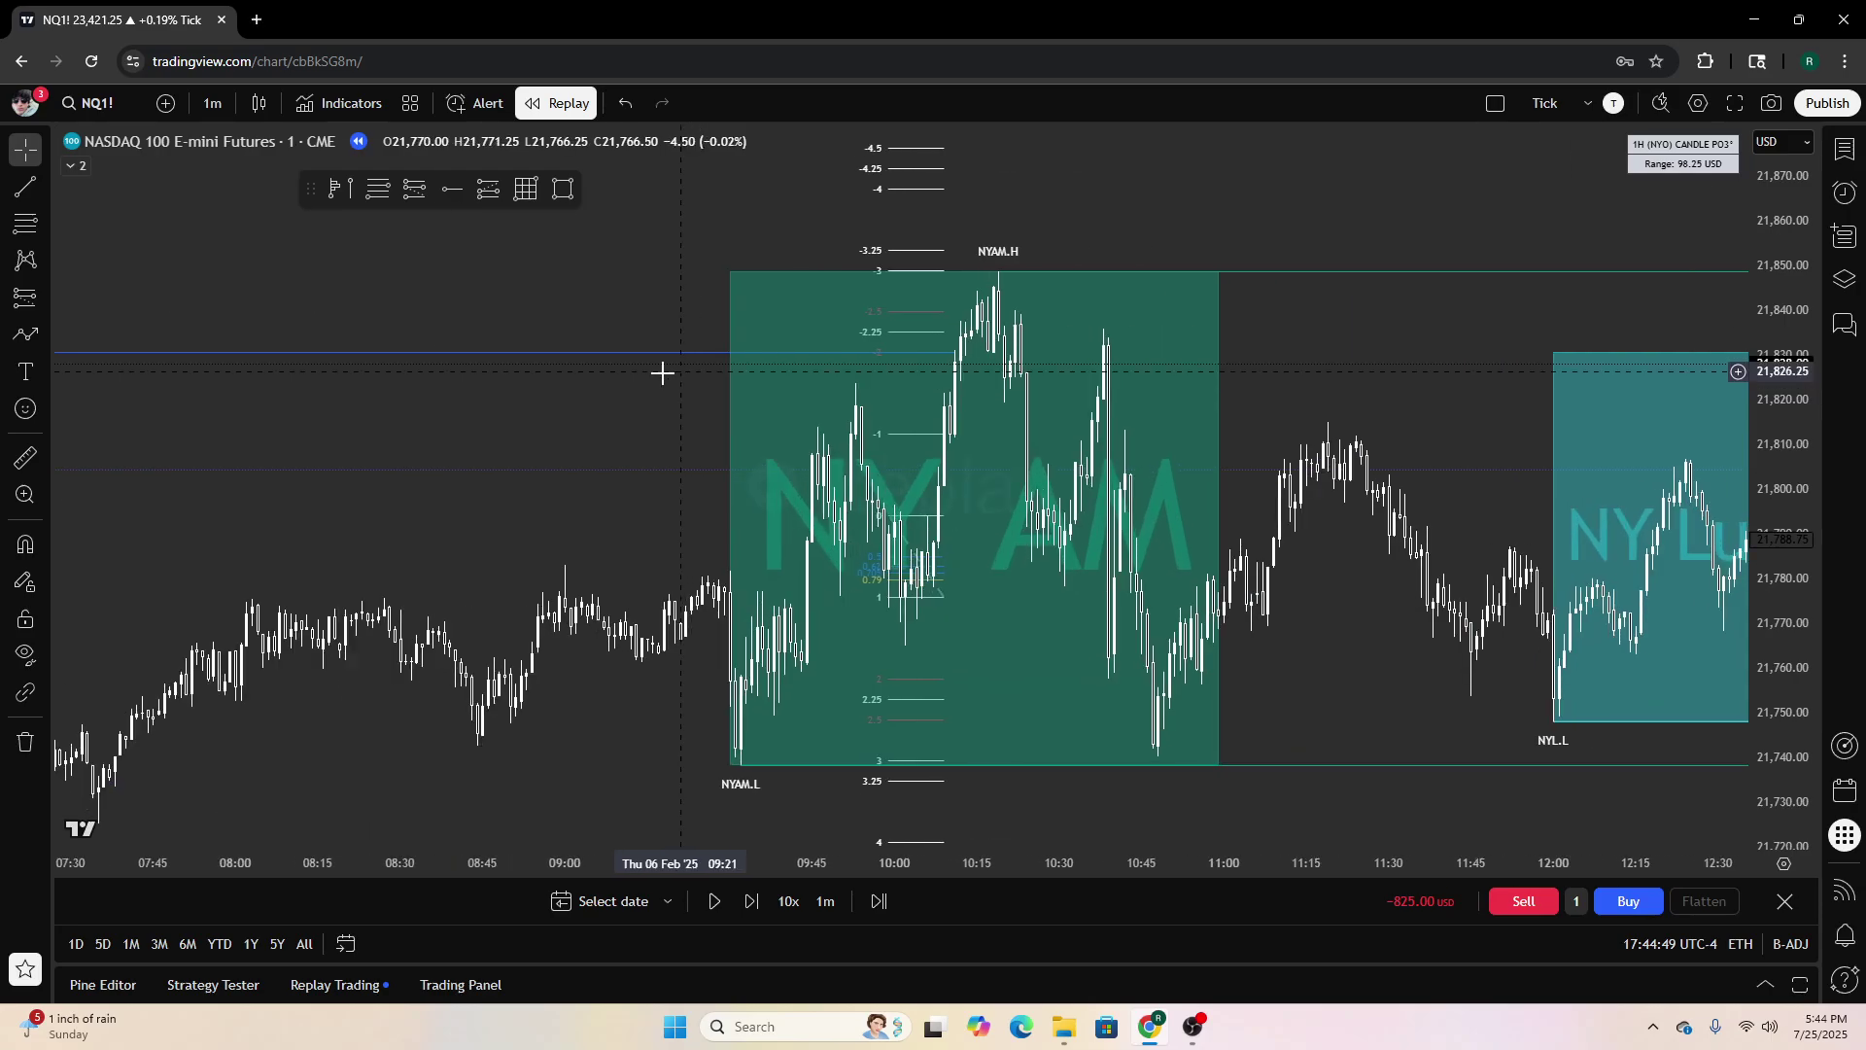
left_click(211, 103)
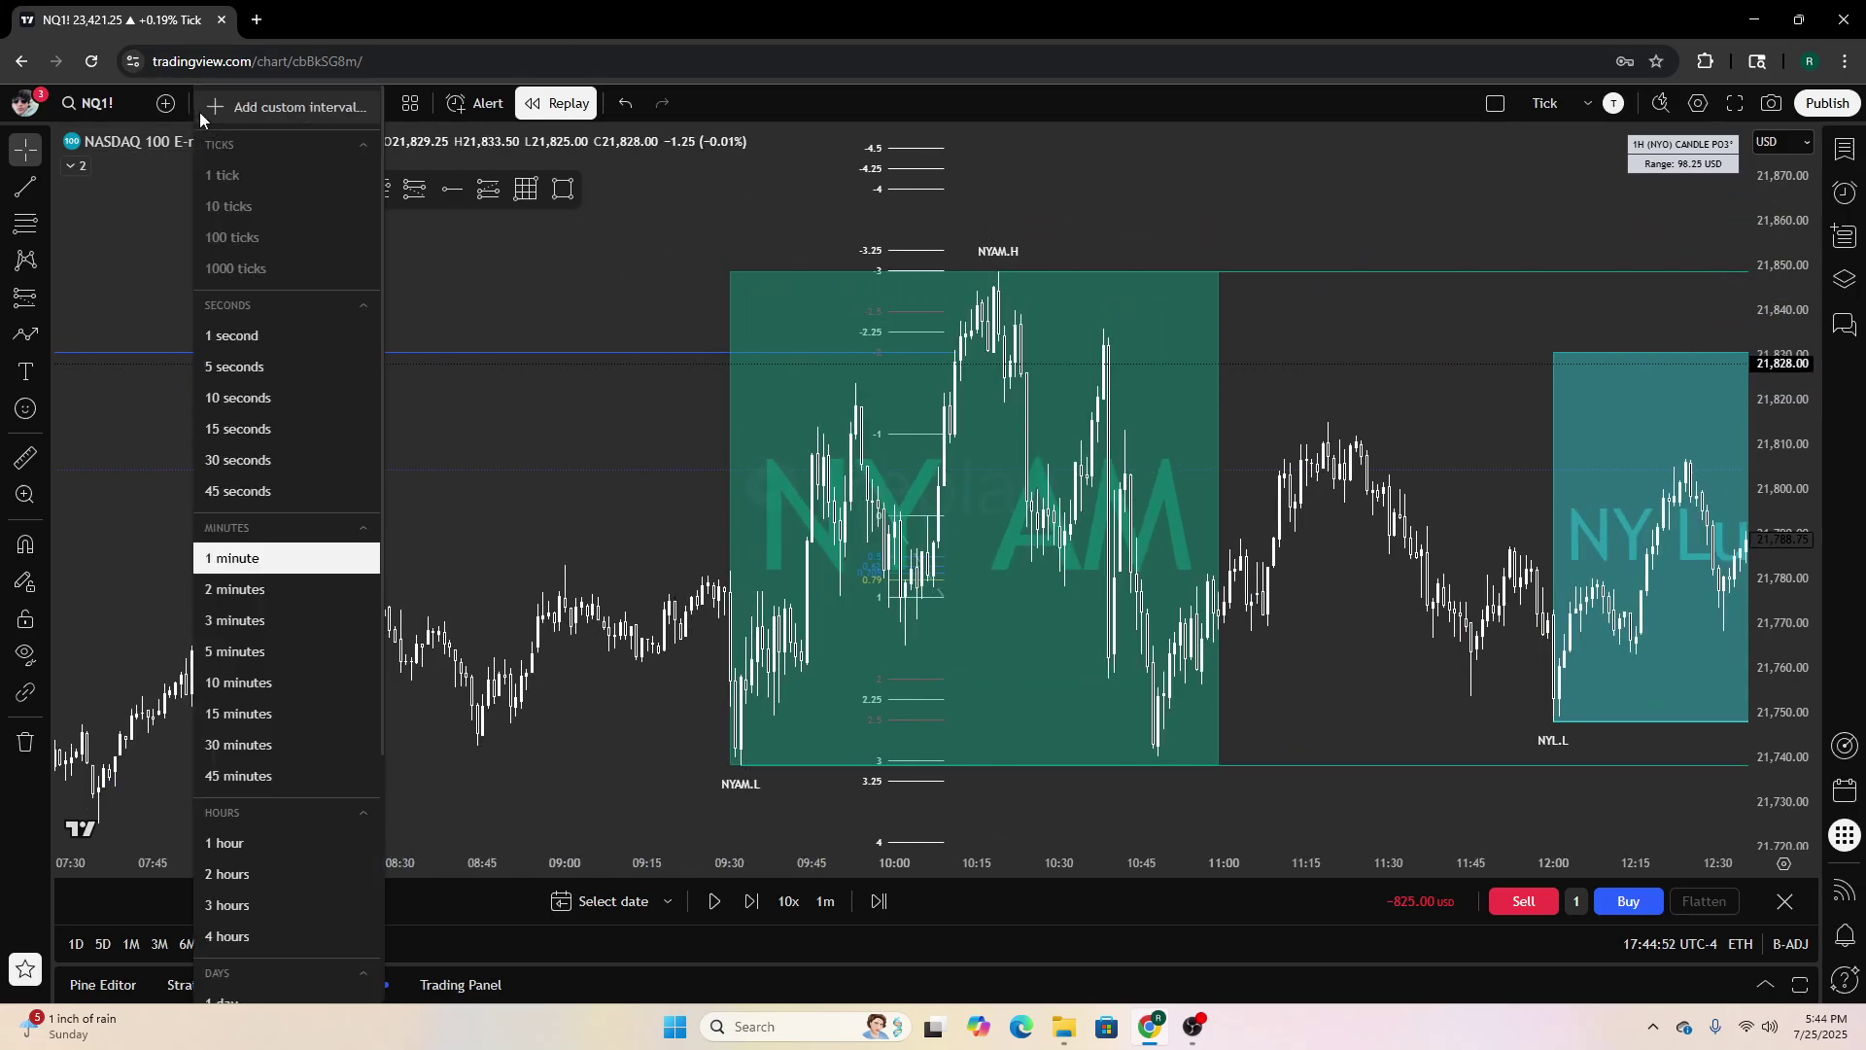
left_click(260, 654)
scroll(1262, 581, "down", 5)
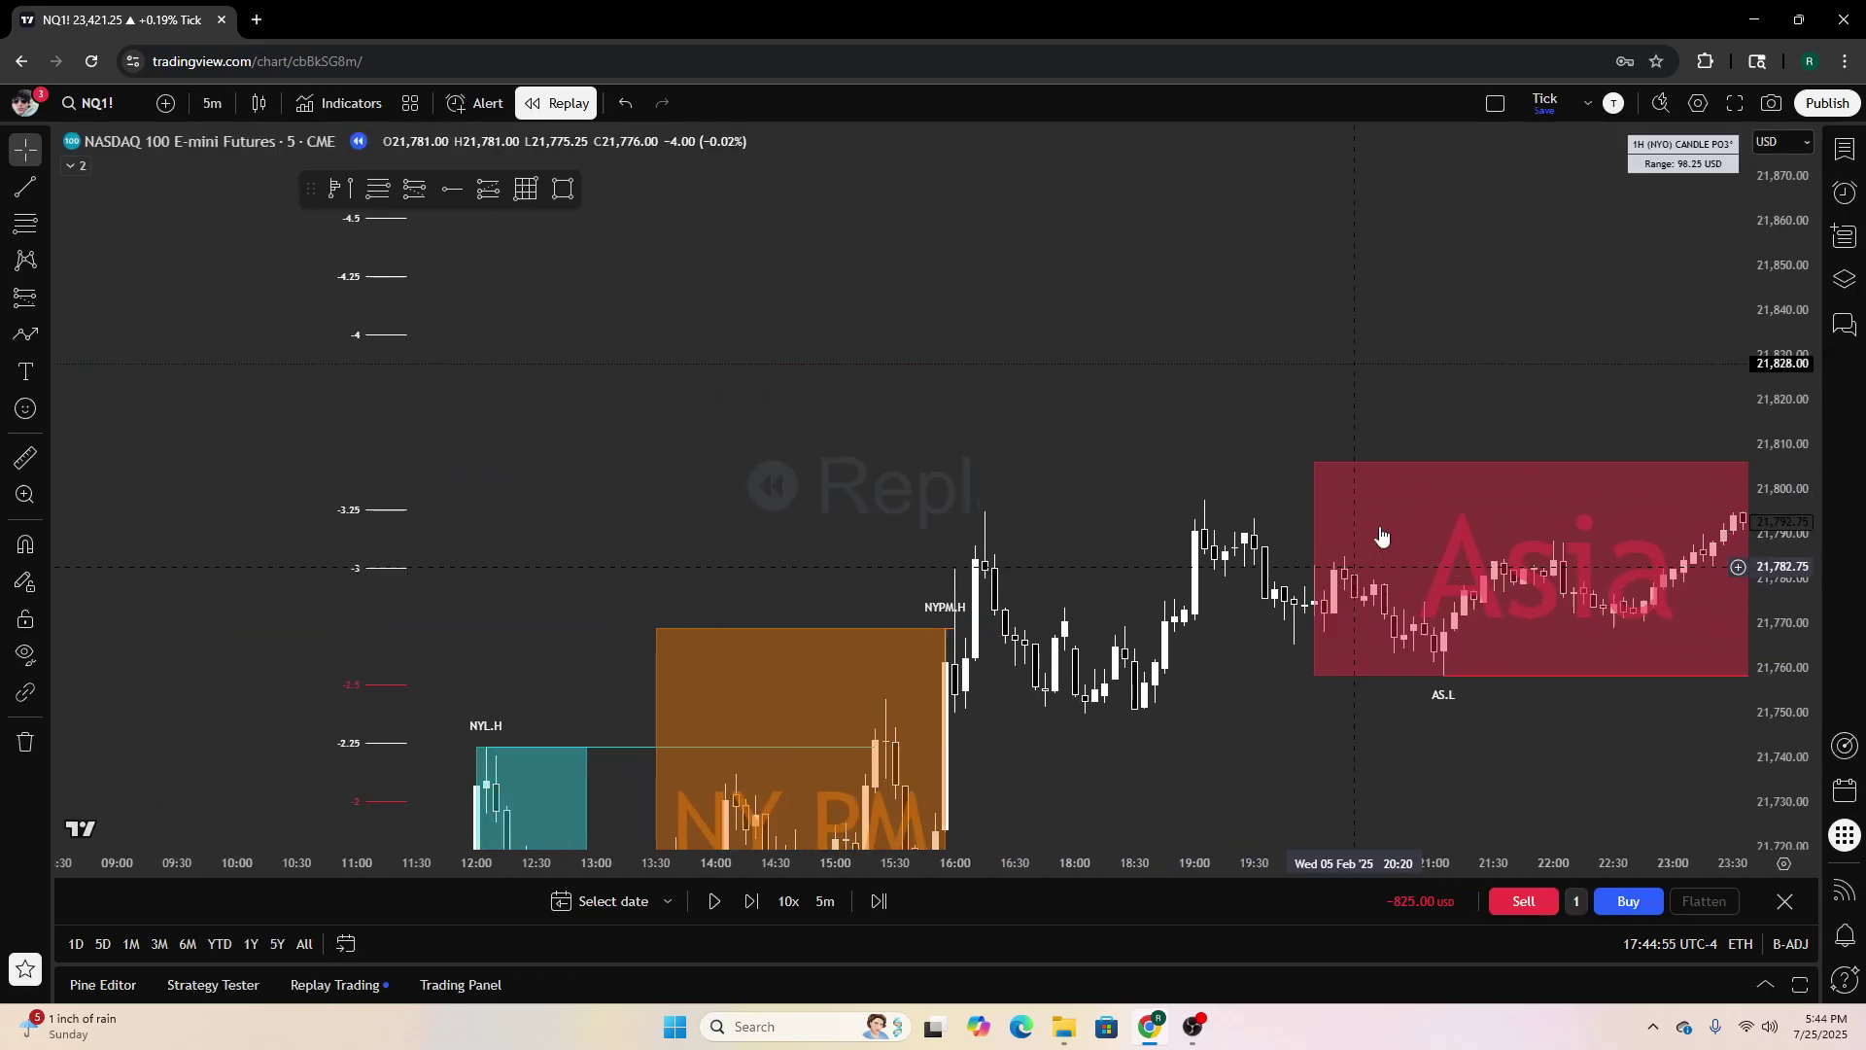
left_click_drag(1414, 319, 546, 337)
scroll(546, 337, "down", 9)
right_click(917, 425)
left_click(1196, 318)
left_click_drag(1520, 407, 739, 383)
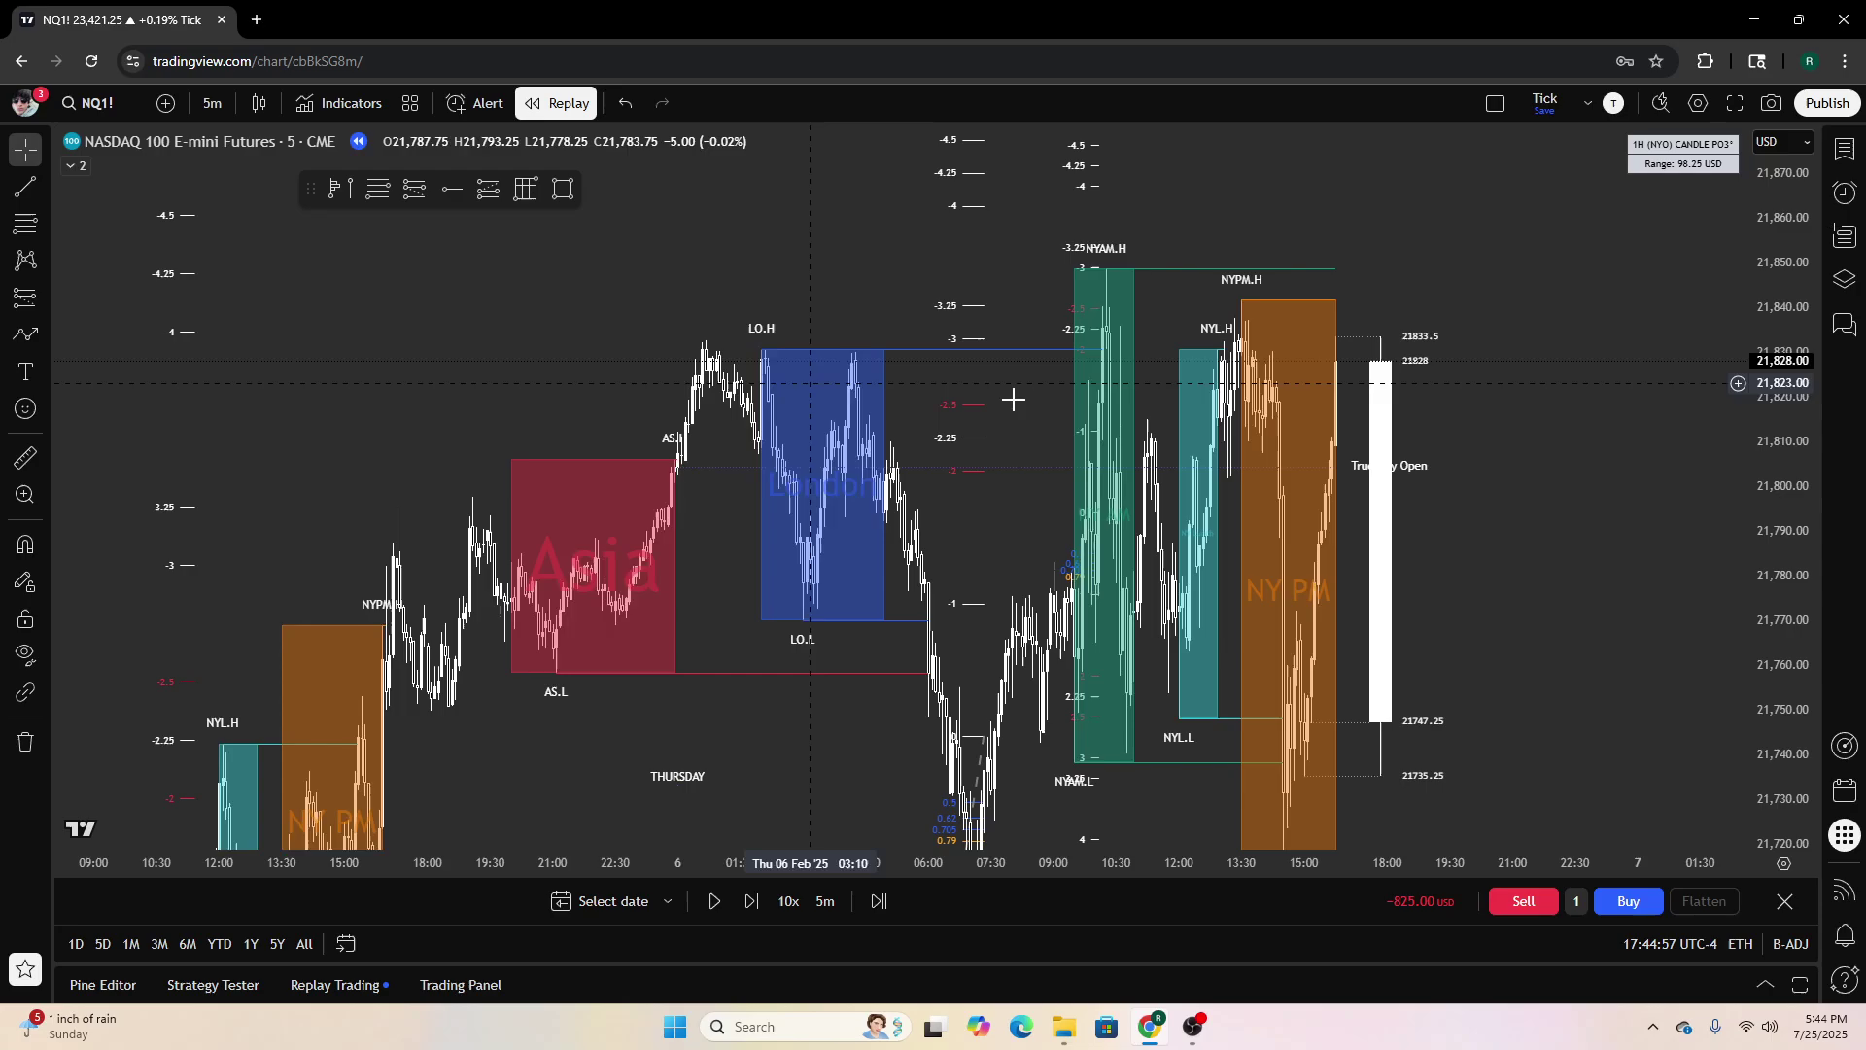
Place a short position at 21,836.25 at 10:35 in Thursday's NY AM session, with stop at 21,847.00 and target at 21,735.25
scroll(1033, 592, "up", 6)
left_click_drag(1288, 504, 1641, 558)
scroll(1383, 652, "up", 5)
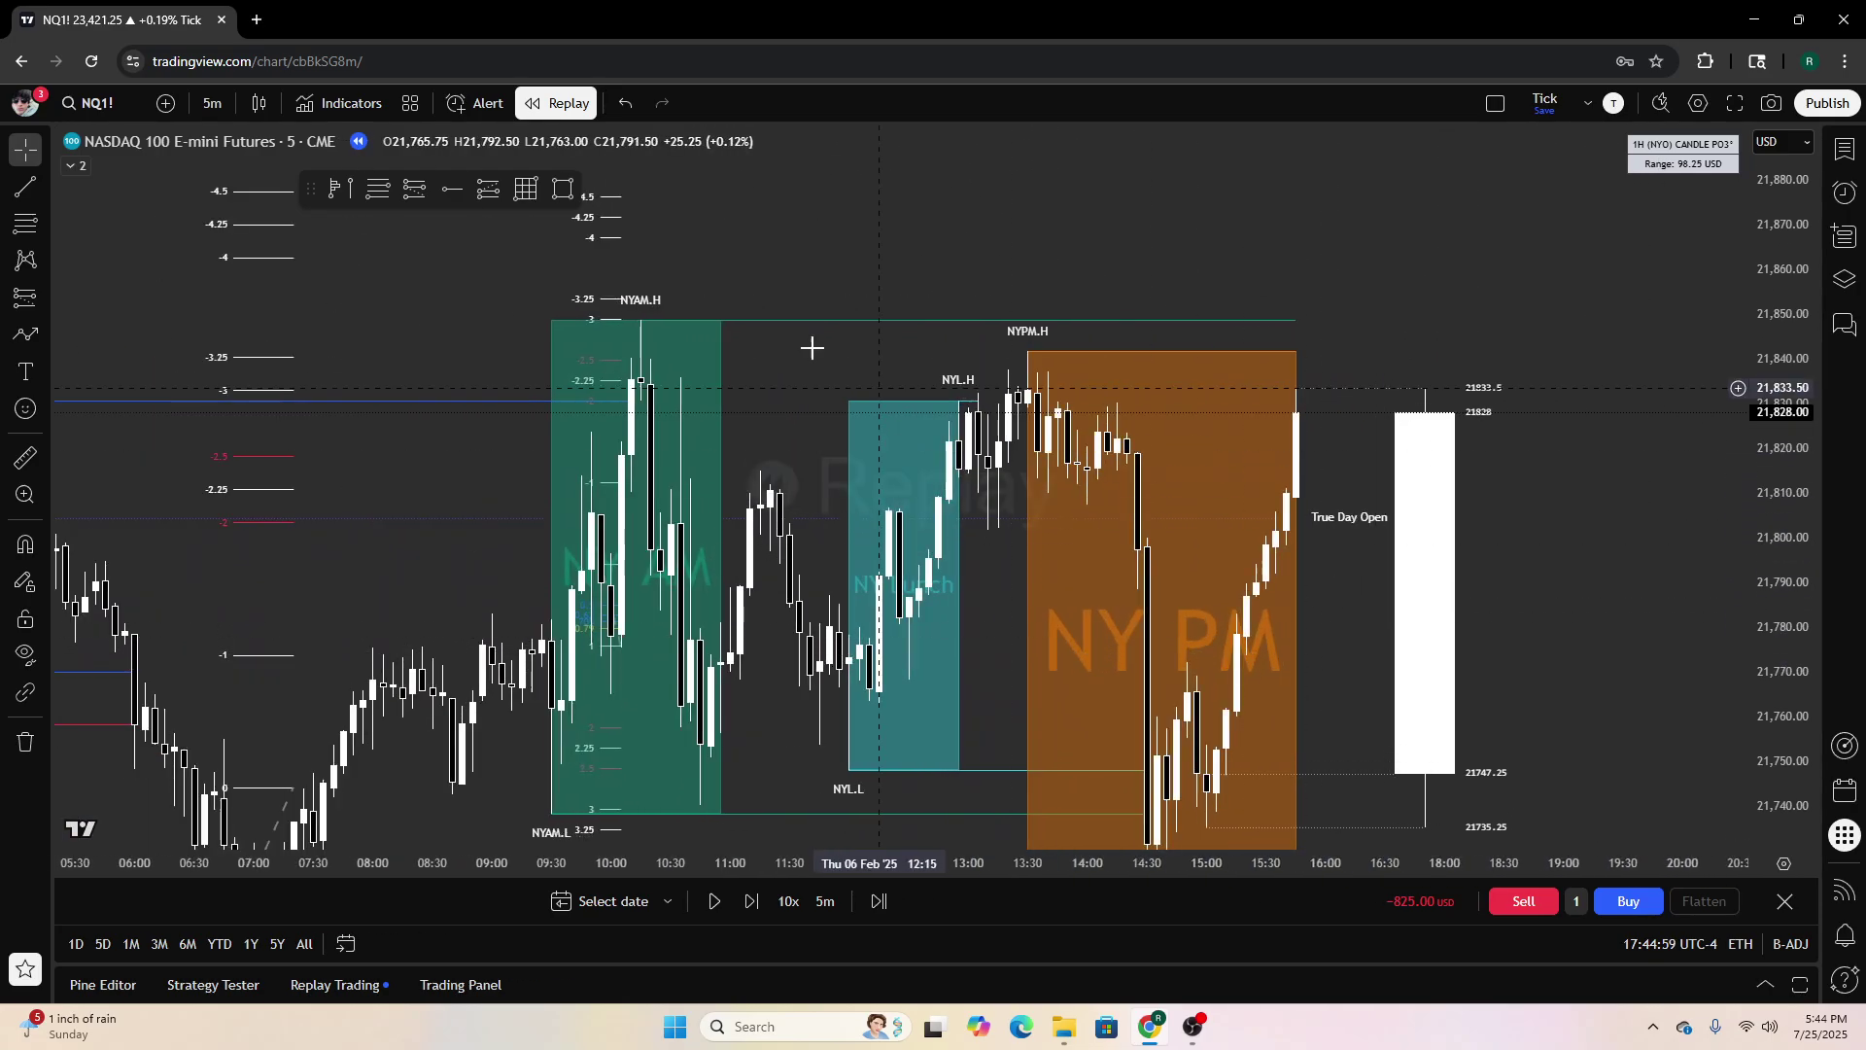
left_click_drag(811, 346, 1157, 398)
scroll(913, 450, "up", 2)
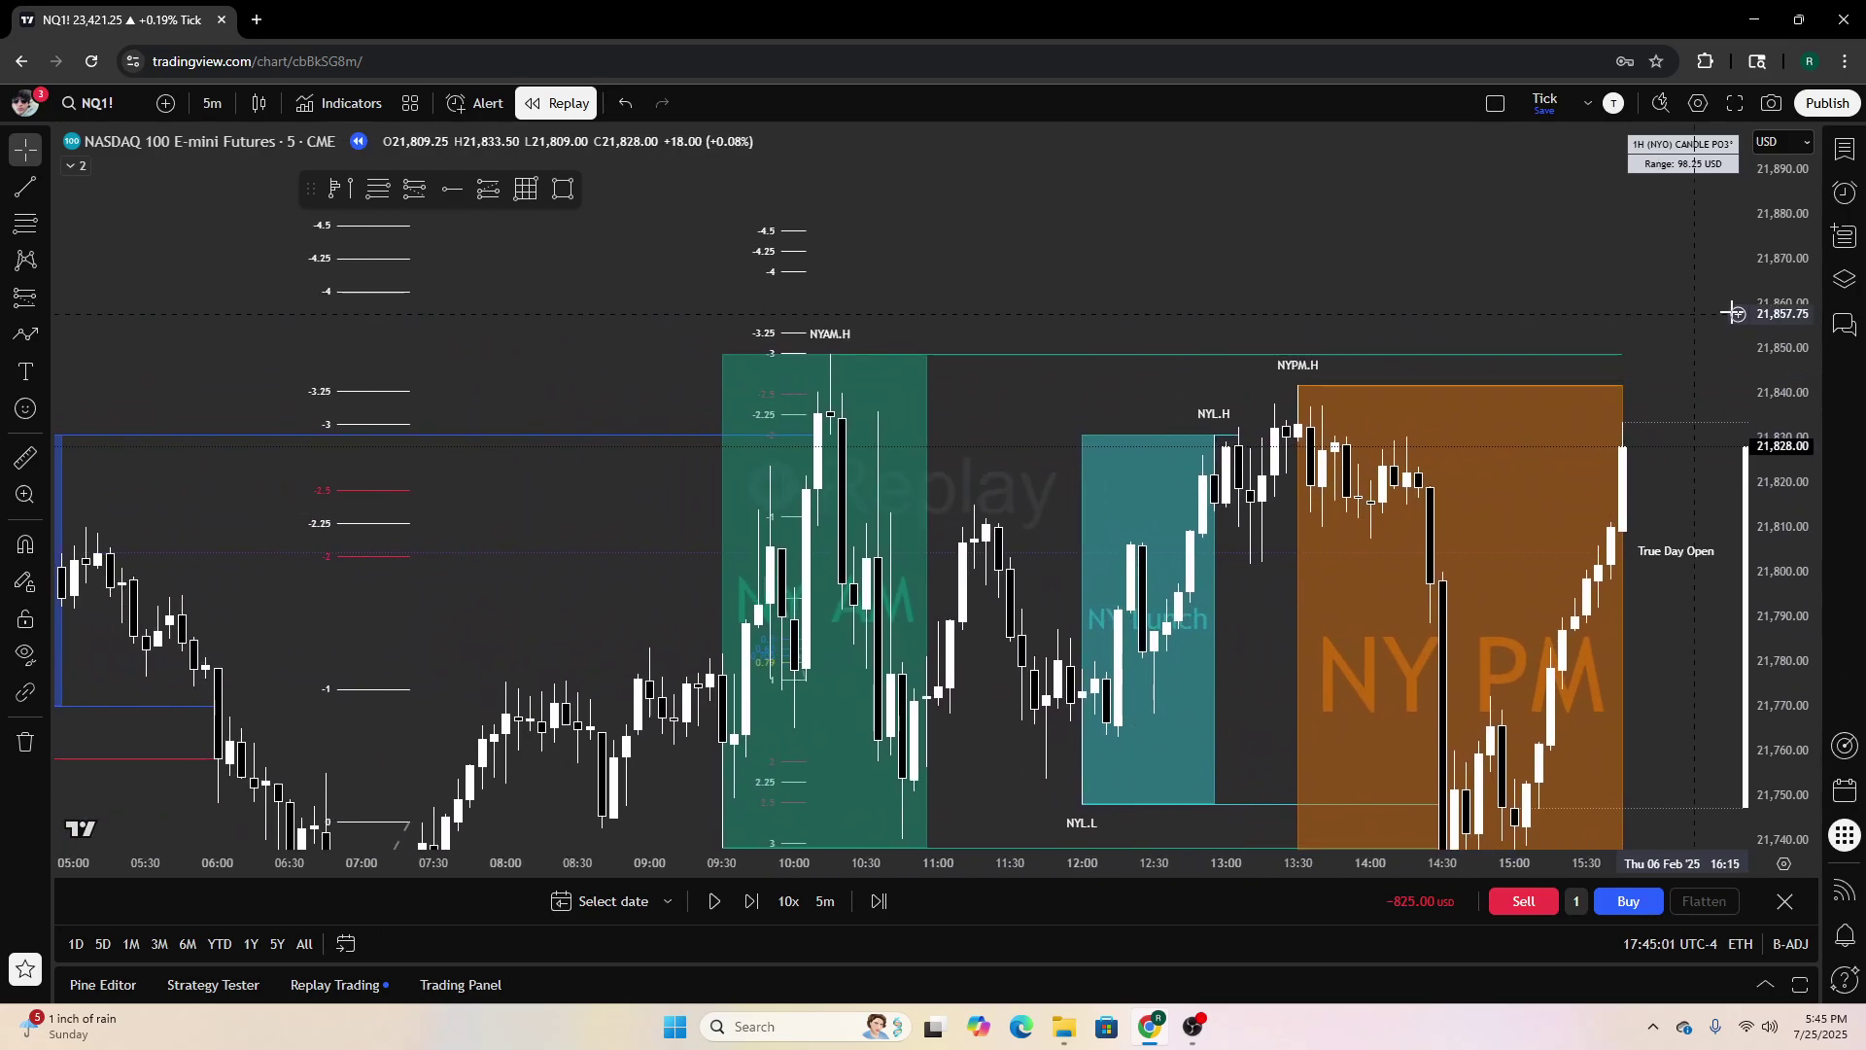
left_click_drag(1771, 312, 1771, 423)
left_click_drag(1046, 463, 1069, 459)
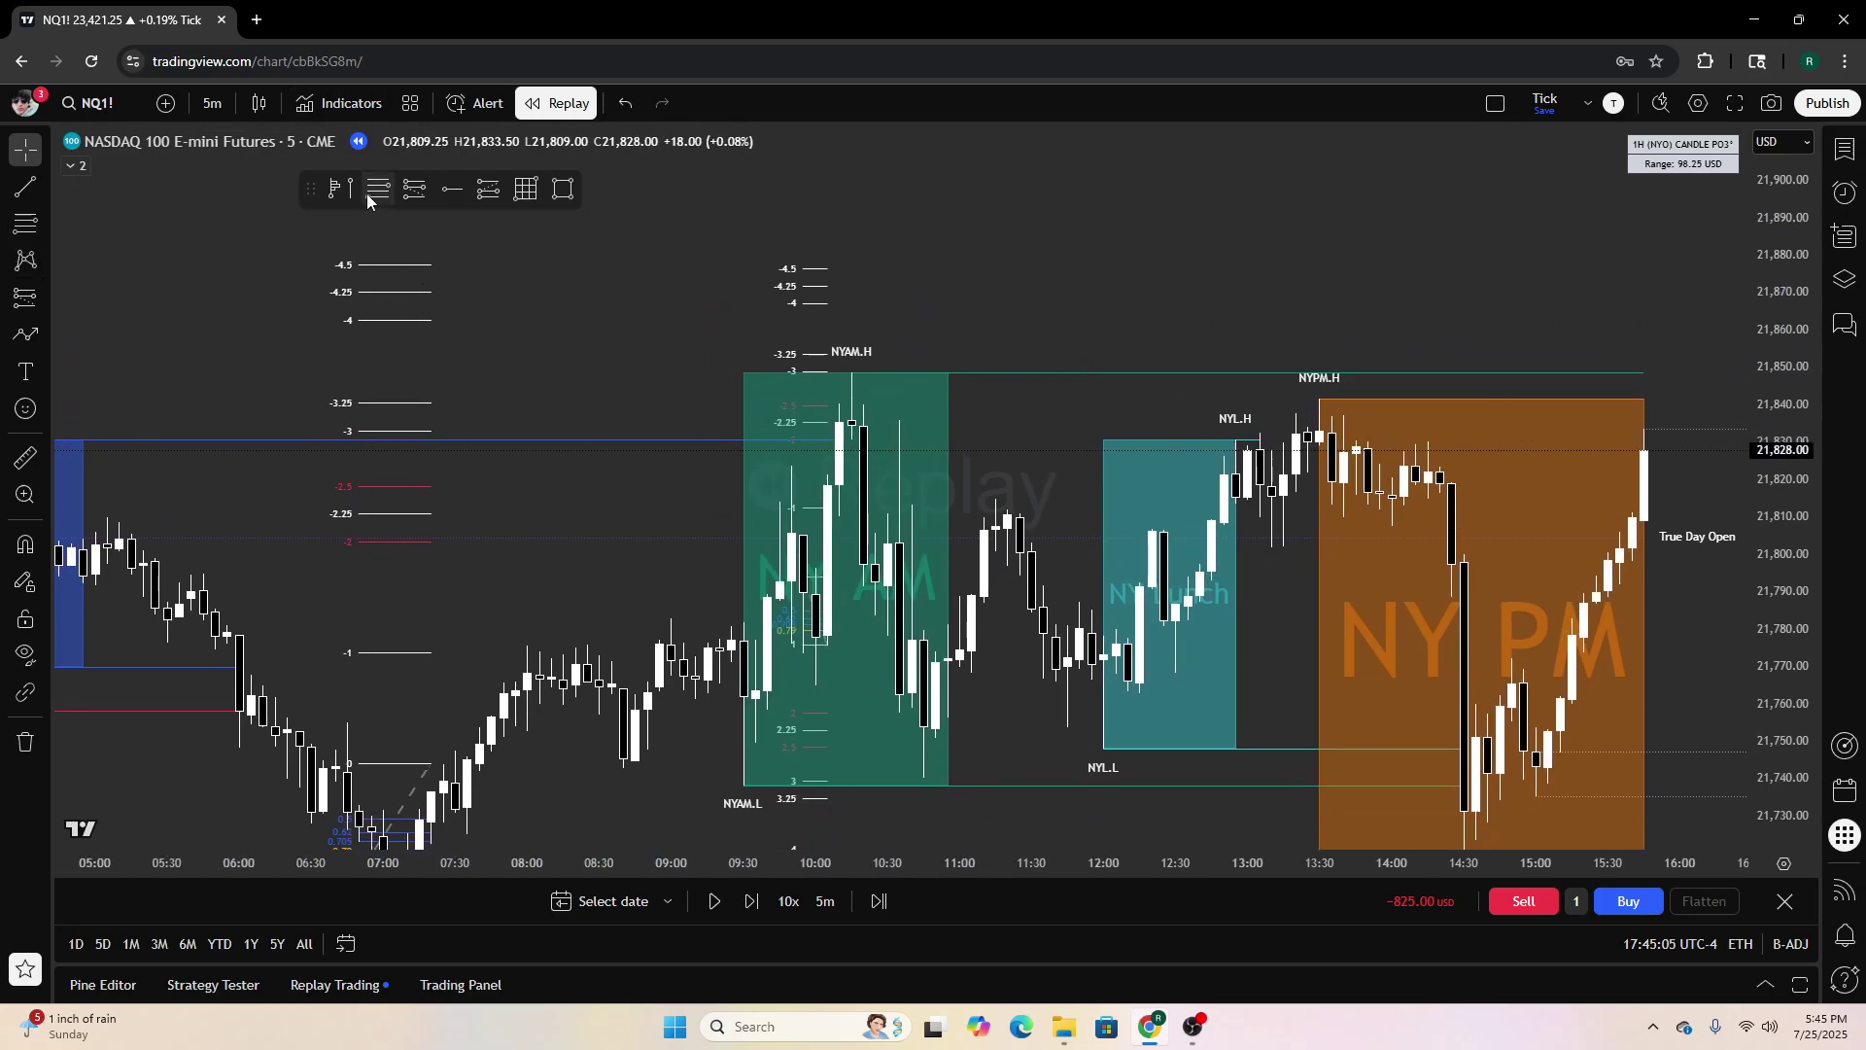
left_click(892, 419)
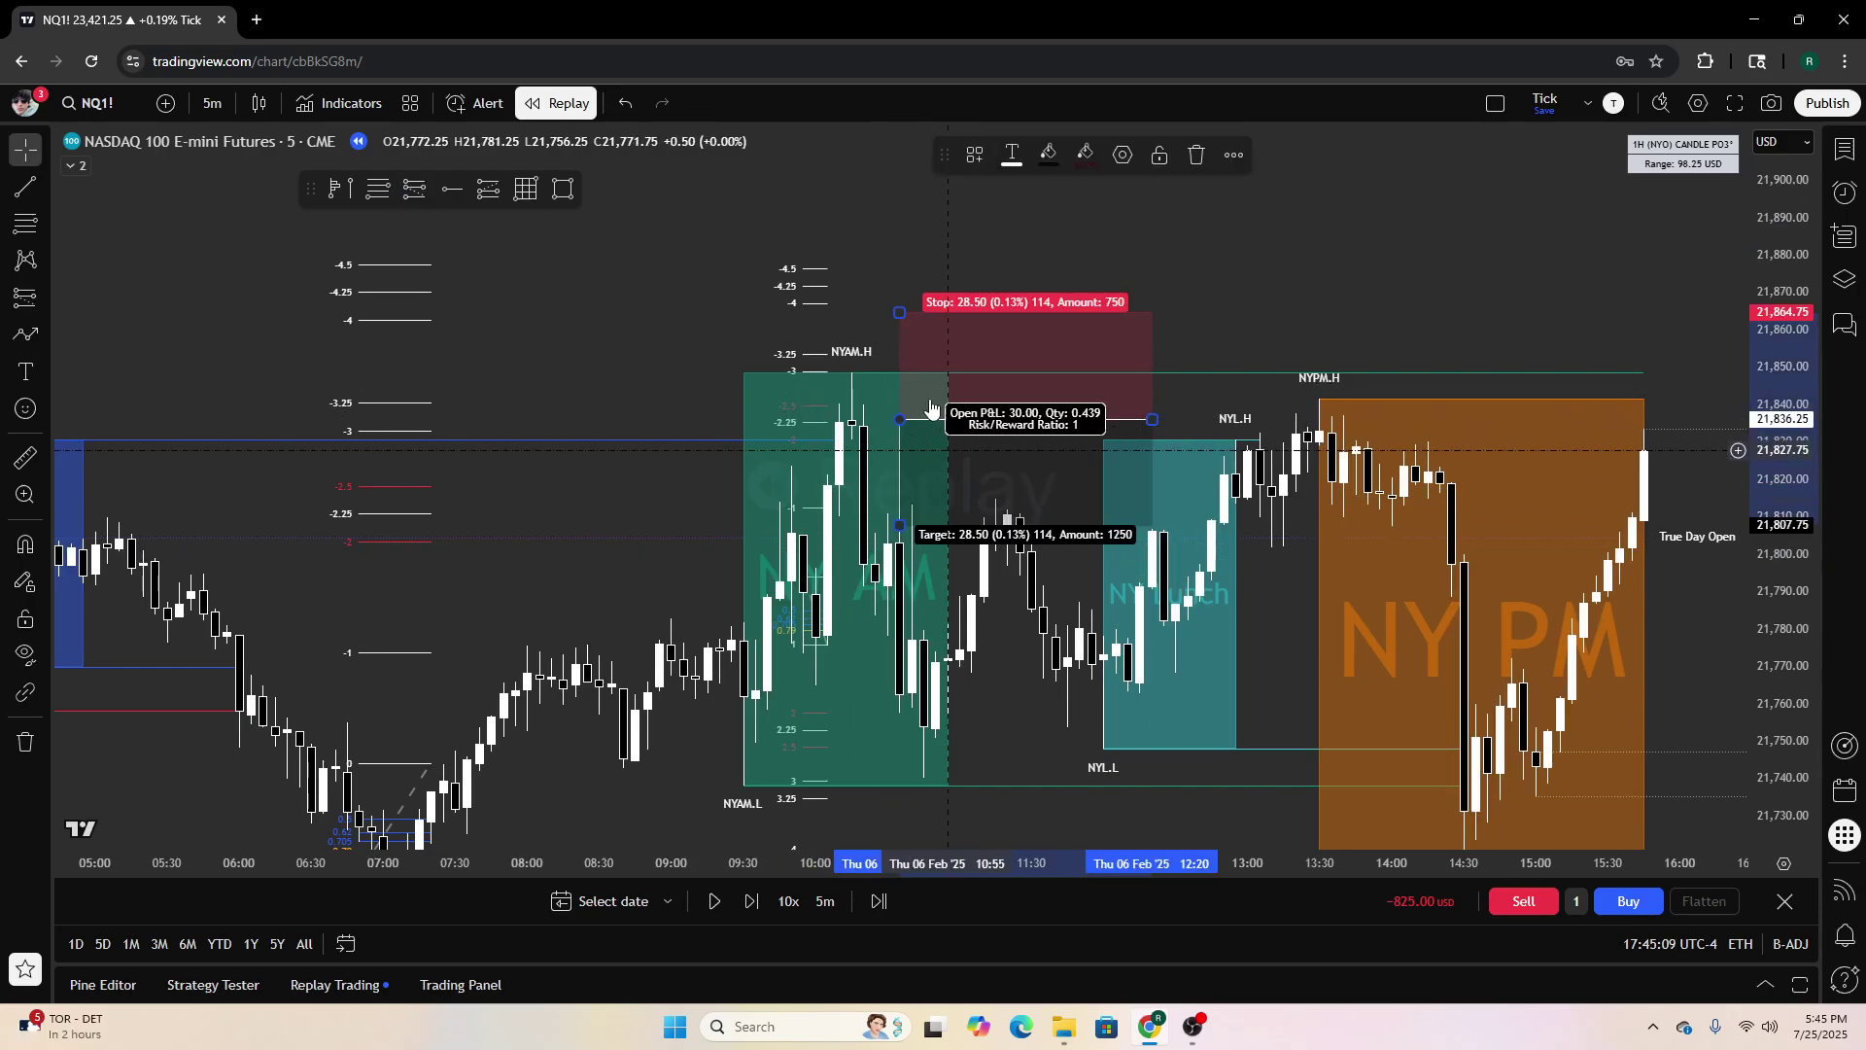
left_click_drag(901, 313, 904, 378)
left_click_drag(898, 530, 898, 795)
Raise the short position's target to 21,740.25, just above the NY AM low
left_click_drag(1257, 733, 1307, 508)
scroll(1216, 674, "down", 3)
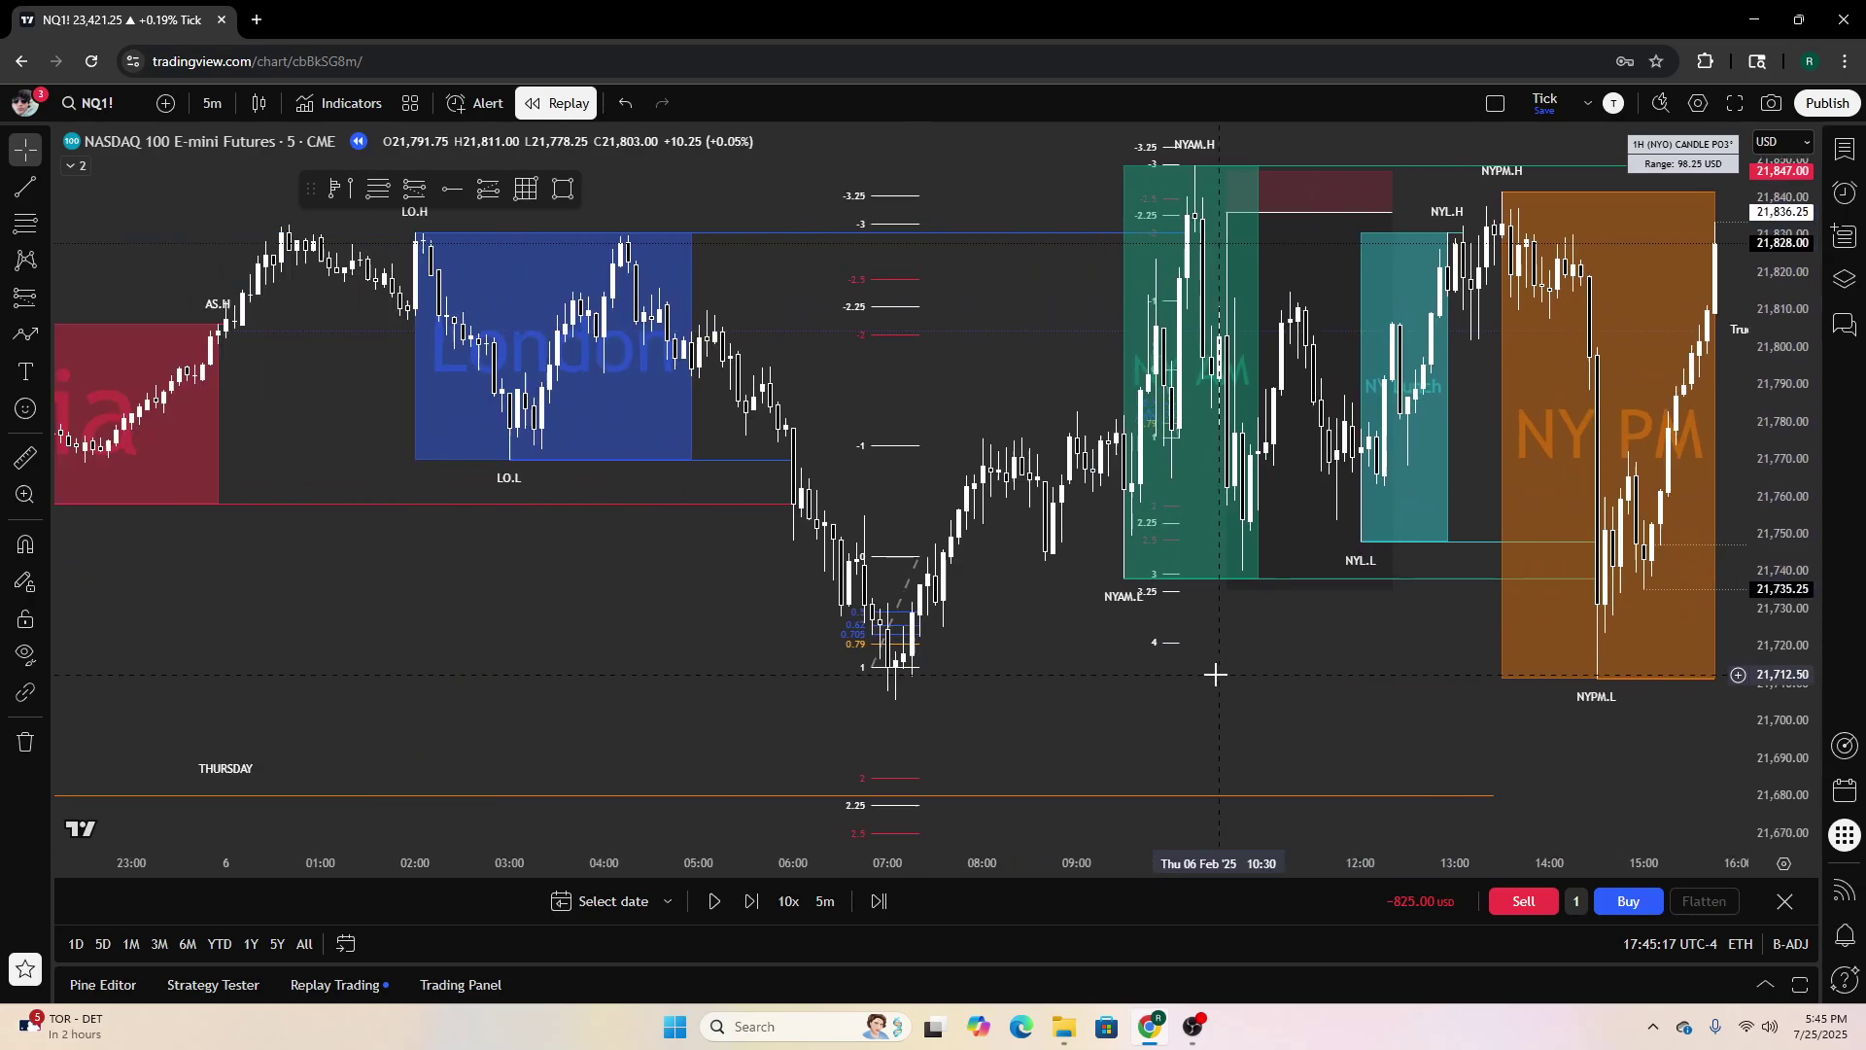
left_click_drag(1214, 689, 1083, 742)
left_click(1099, 644)
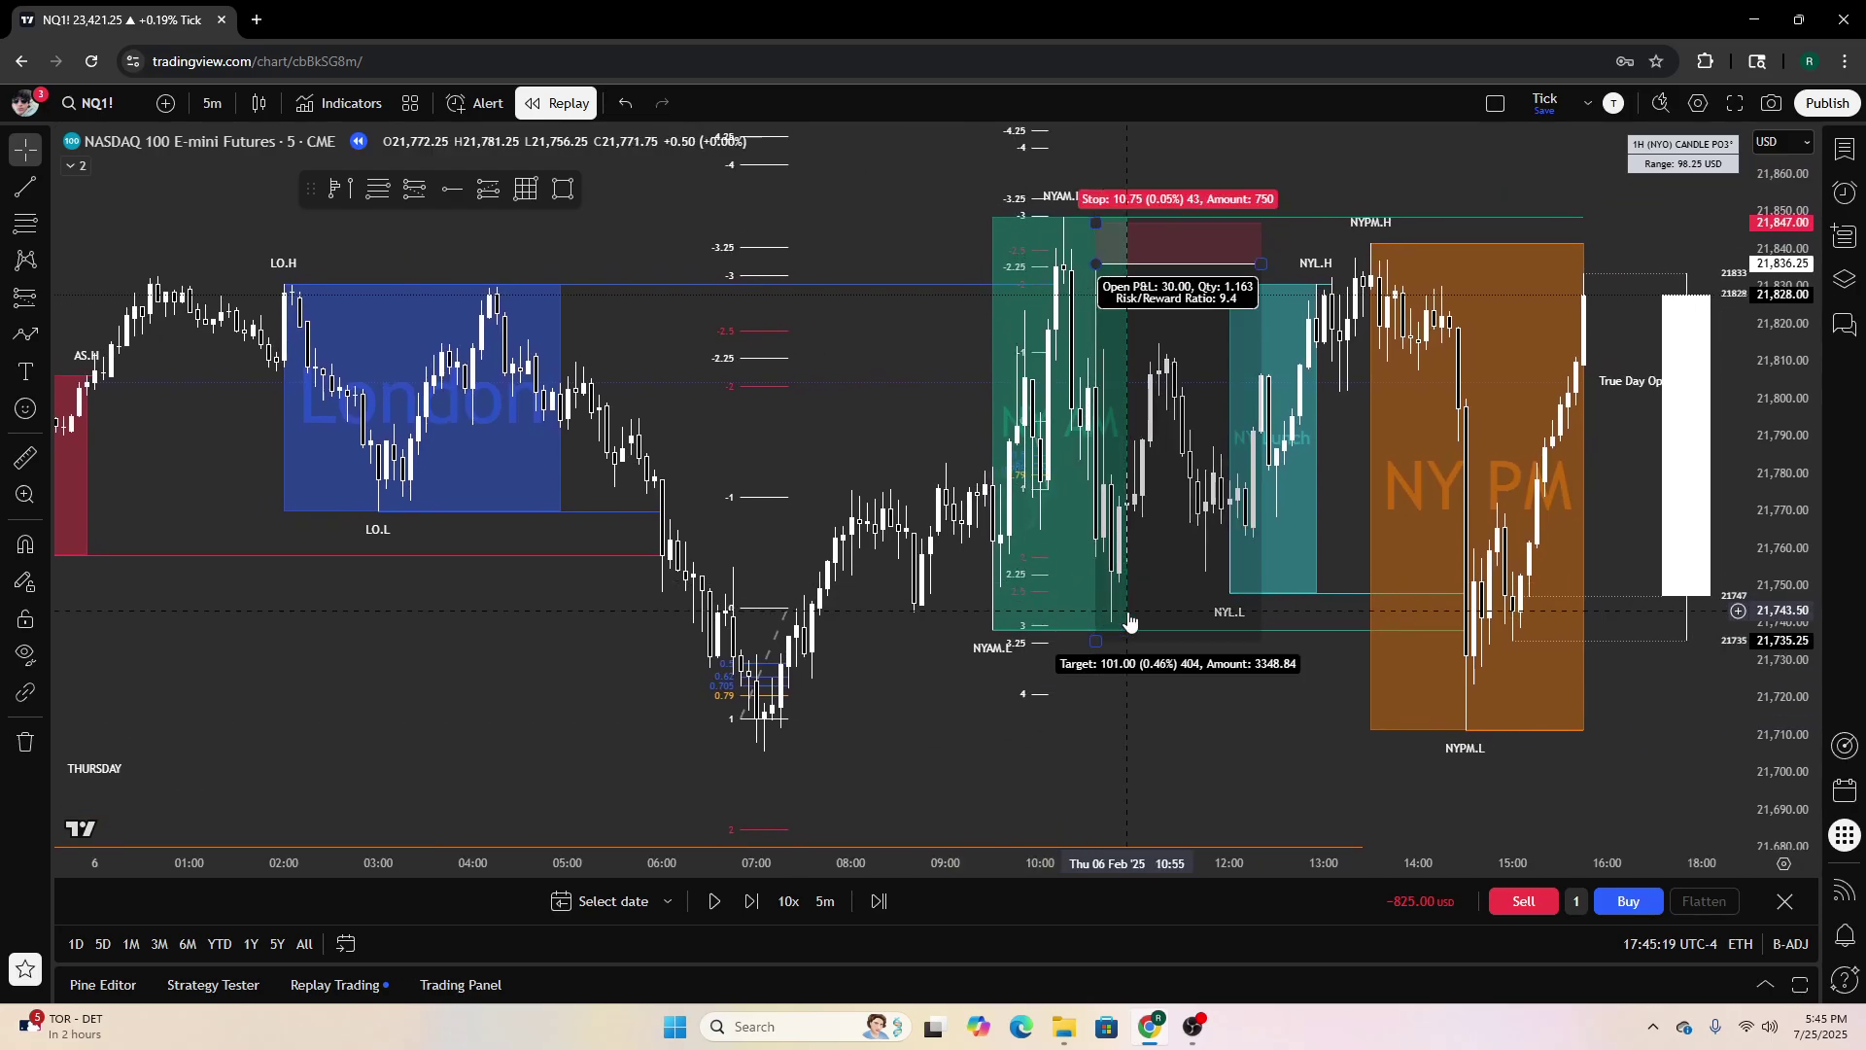
left_click_drag(1100, 644, 1125, 627)
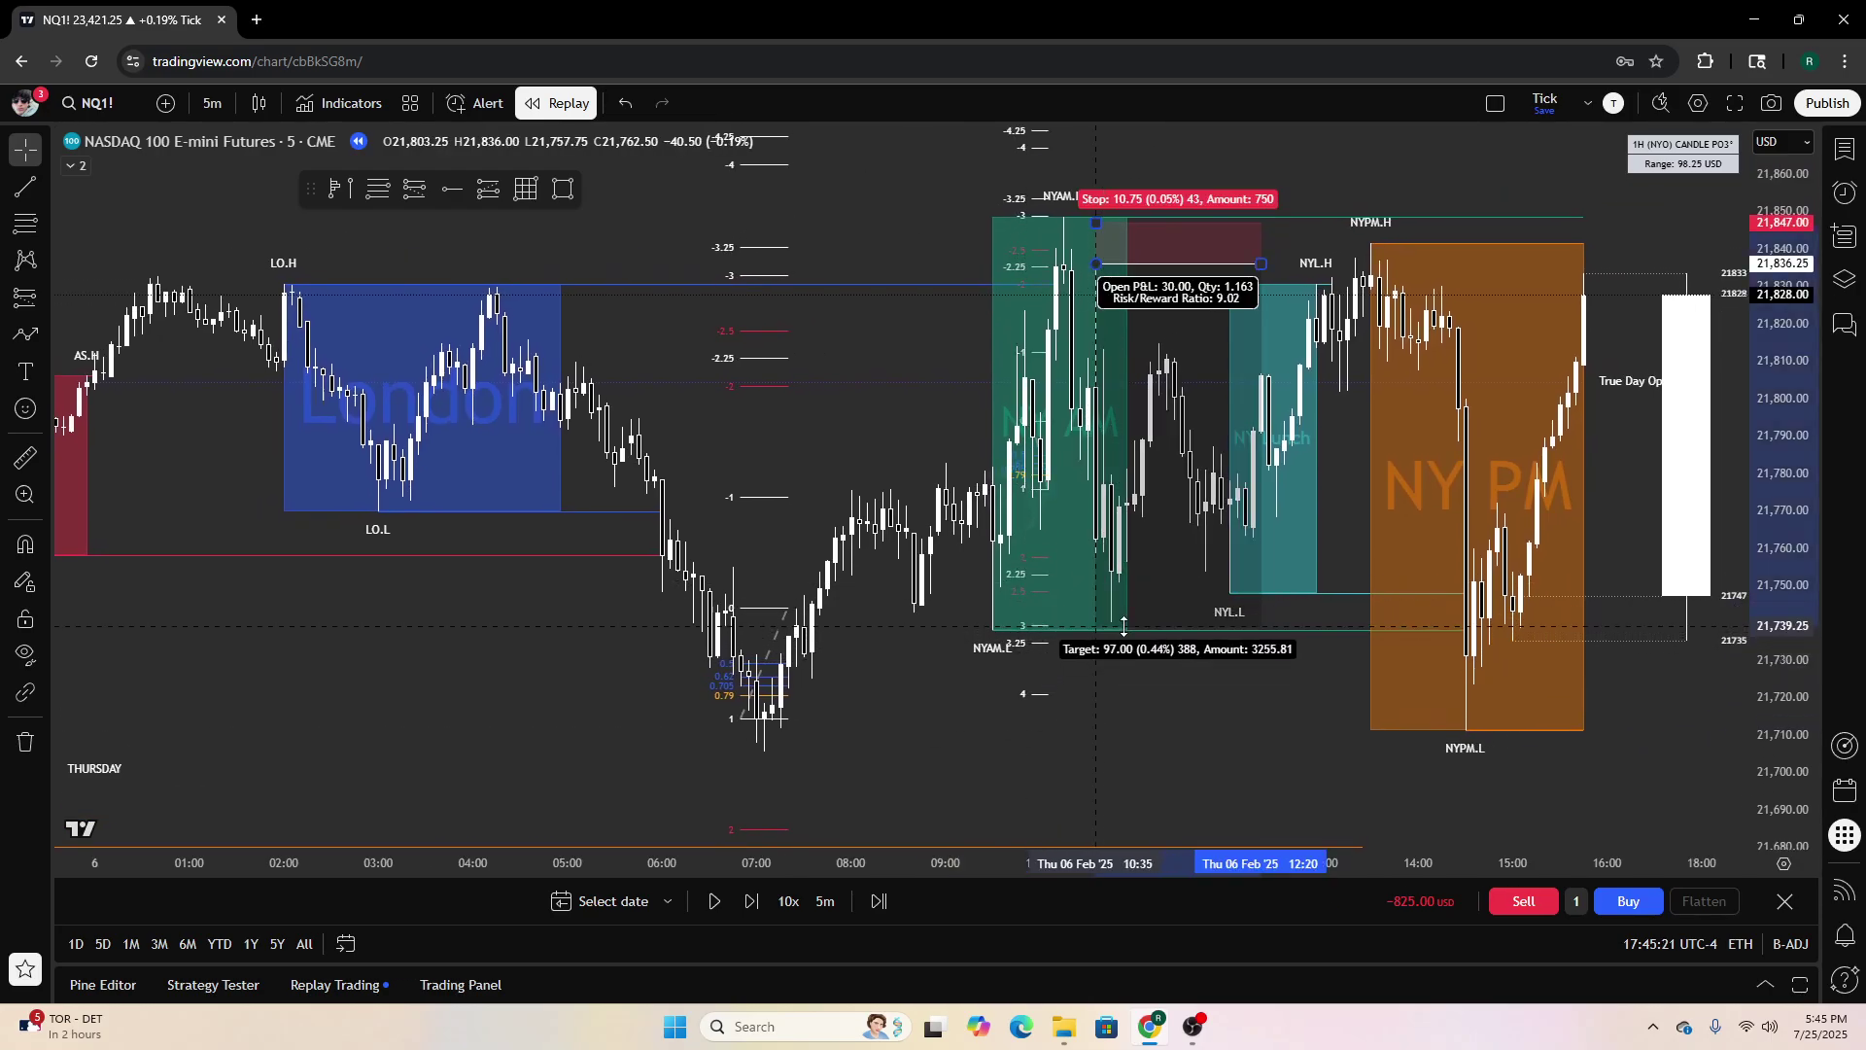
left_click_drag(1137, 610, 1171, 816)
scroll(1105, 634, "up", 4)
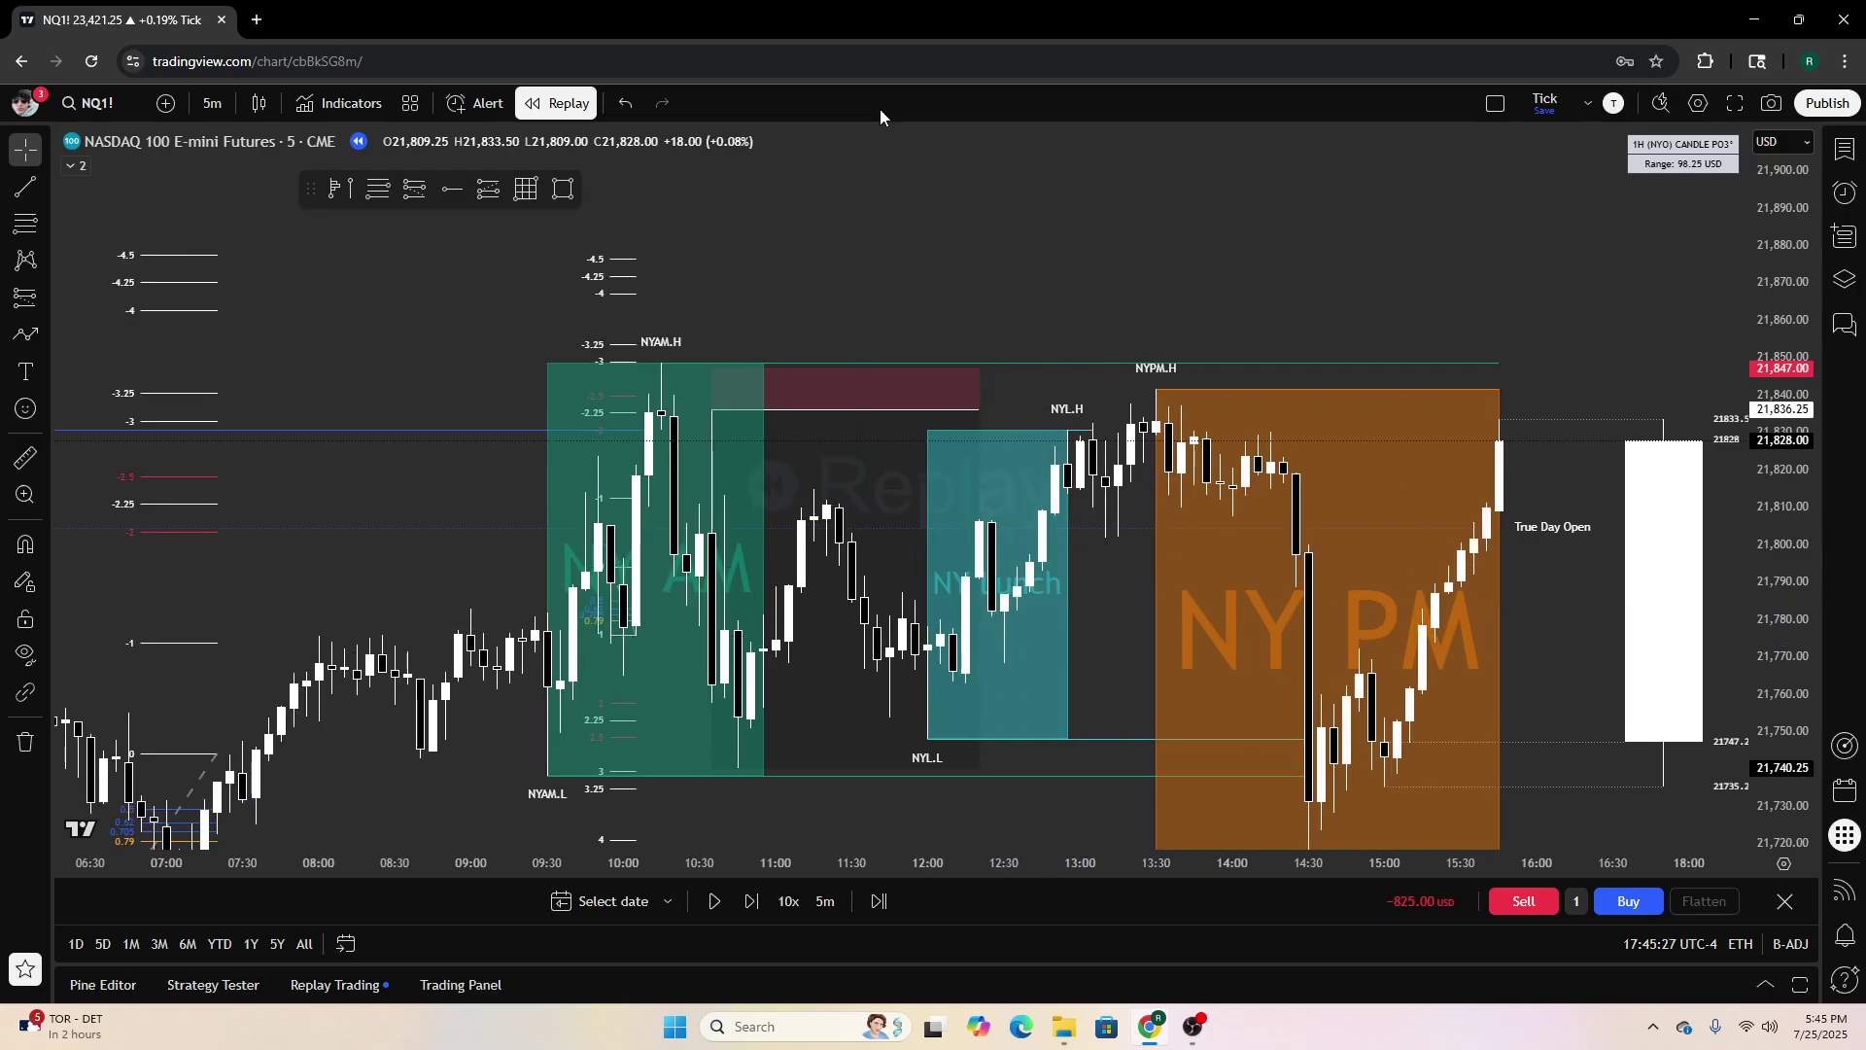
Delete the short position from Thursday's NY AM session
left_click(825, 475)
left_click(1195, 163)
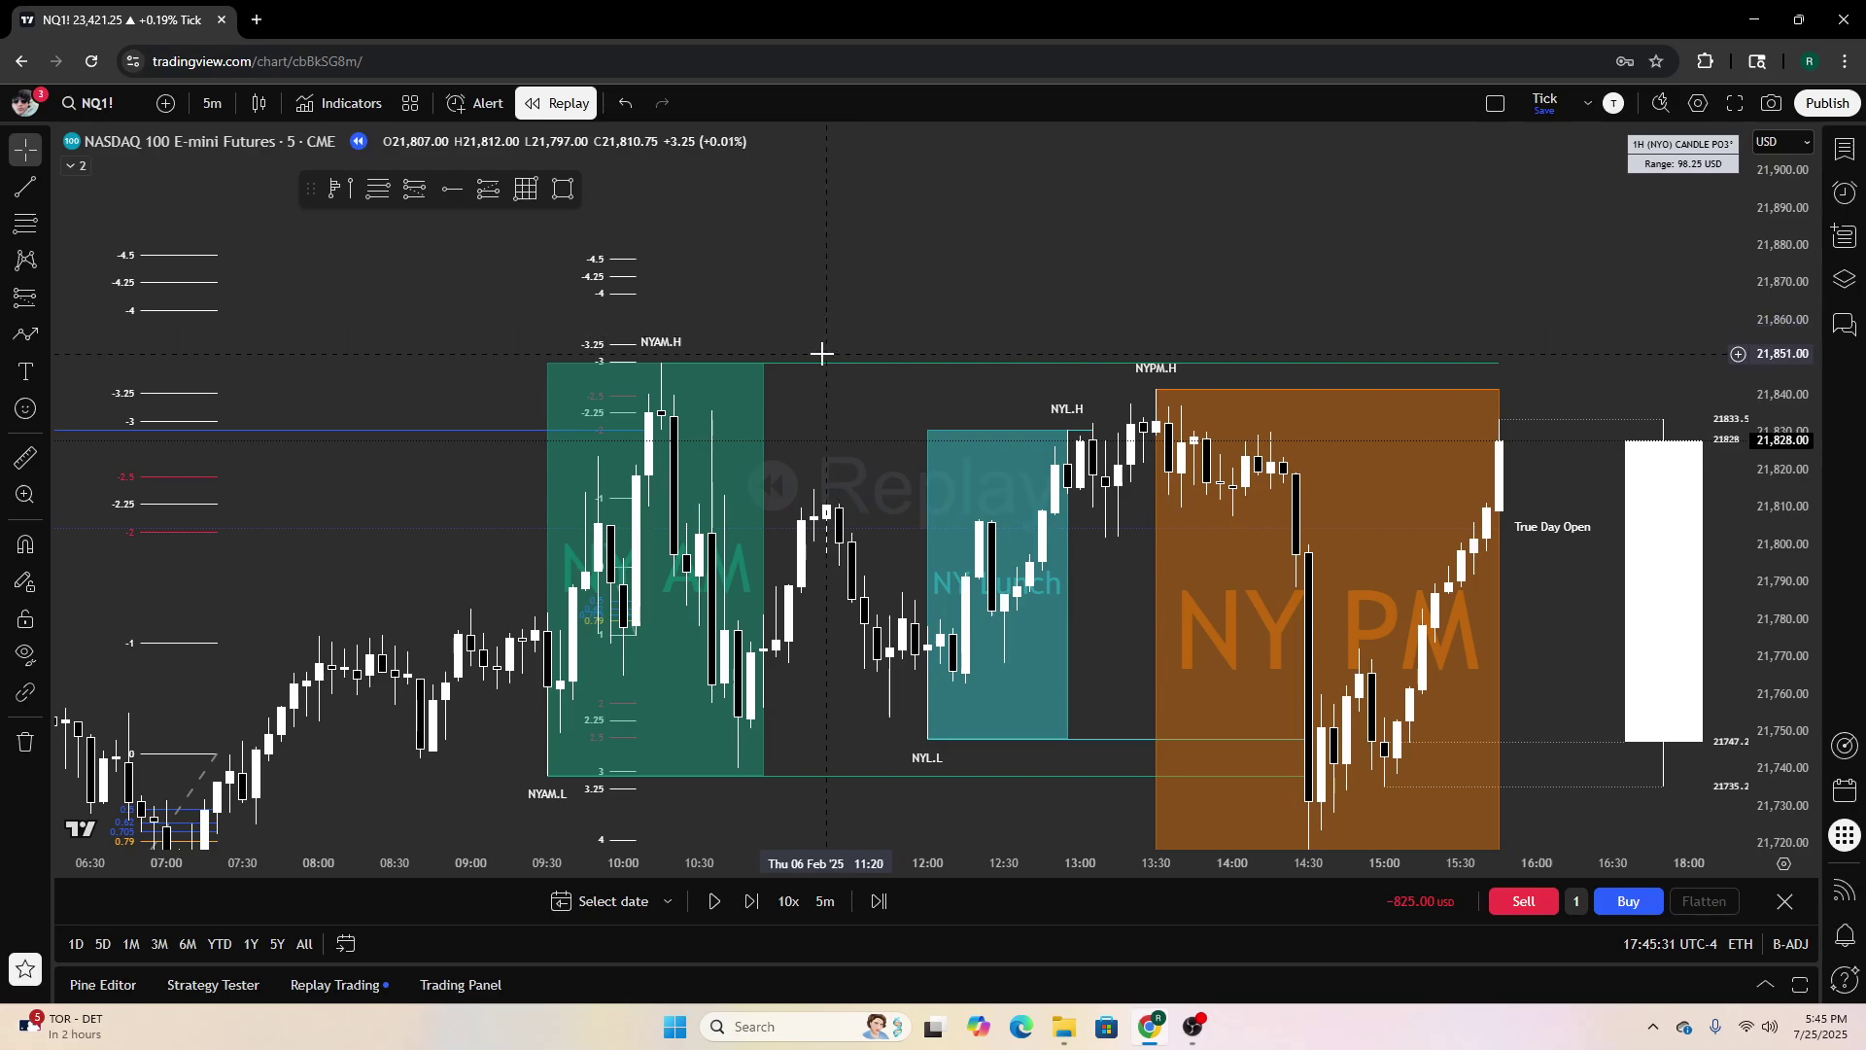
left_click_drag(1145, 263, 822, 220)
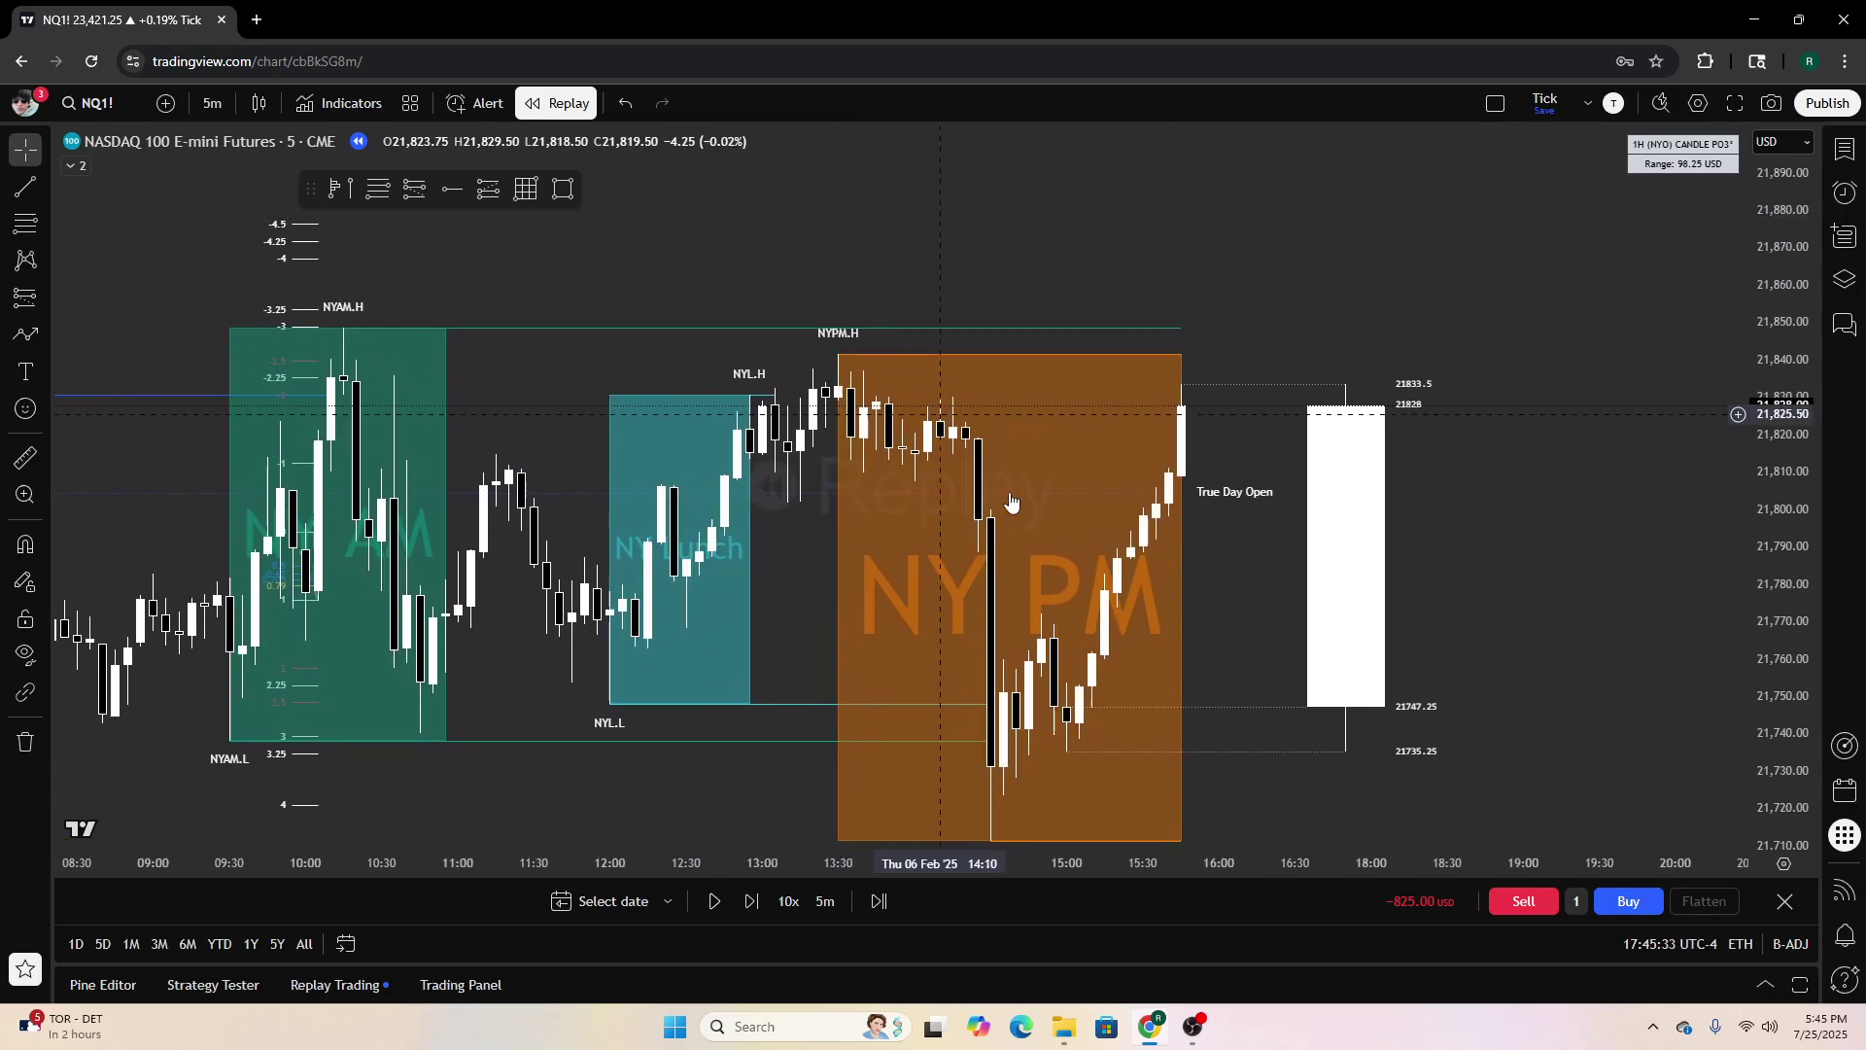
Play the replay forward to about 18:00 on Thursday and bring the whole day's session ranges and Fib projections into view
left_click(720, 902)
scroll(1283, 708, "up", 2)
scroll(1309, 685, "down", 2)
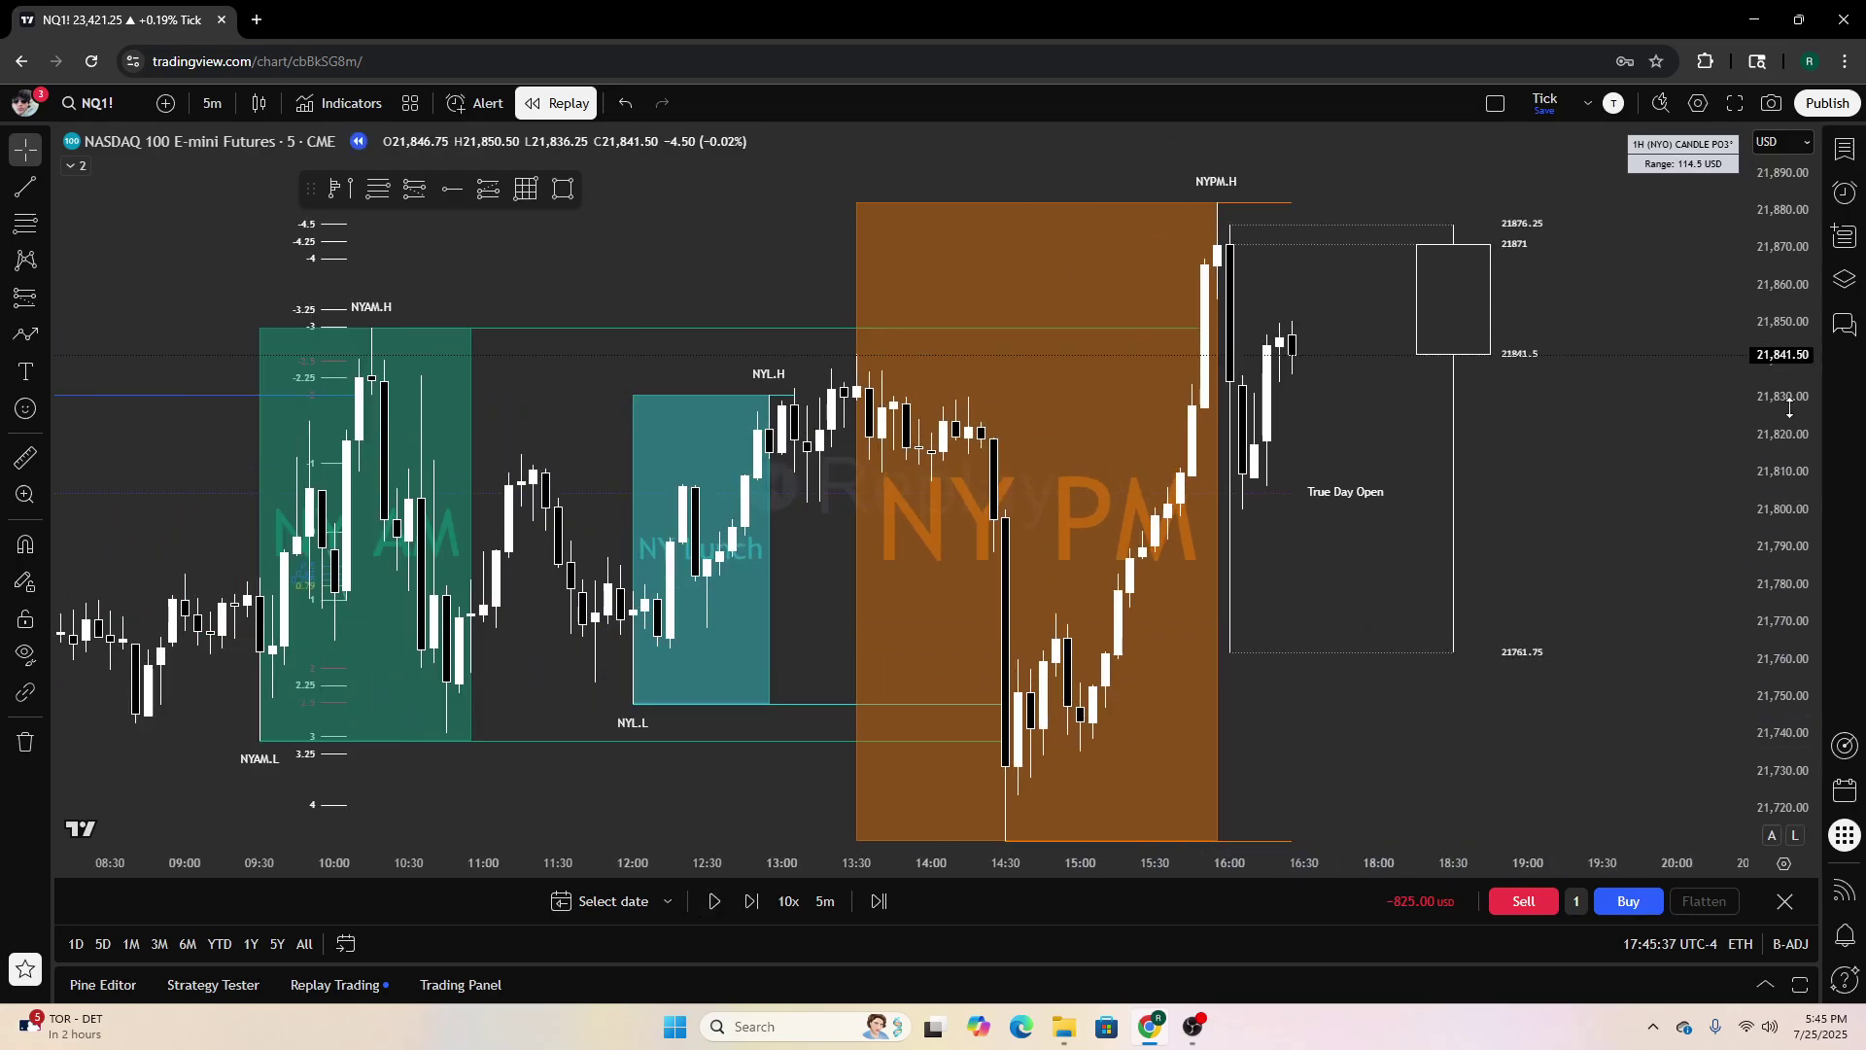
left_click_drag(1784, 396, 1761, 546)
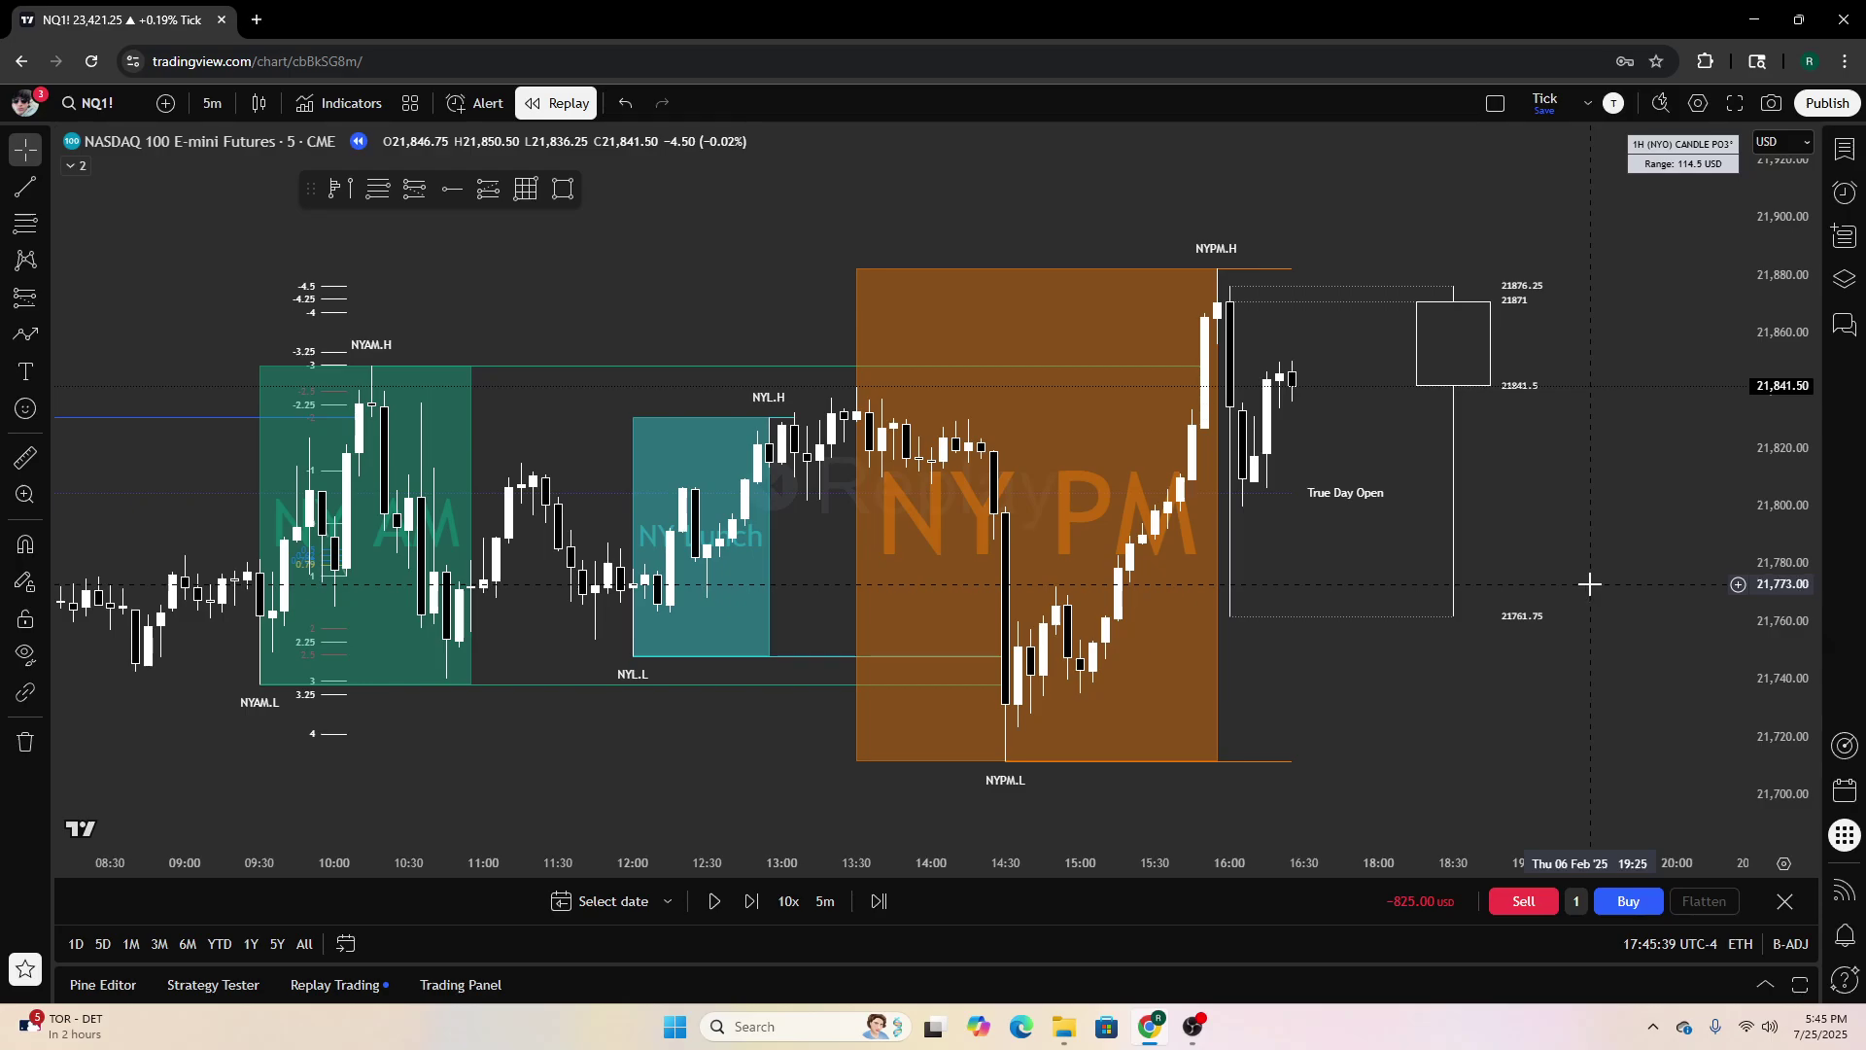
left_click(716, 901)
left_click(716, 901)
scroll(1403, 488, "down", 5)
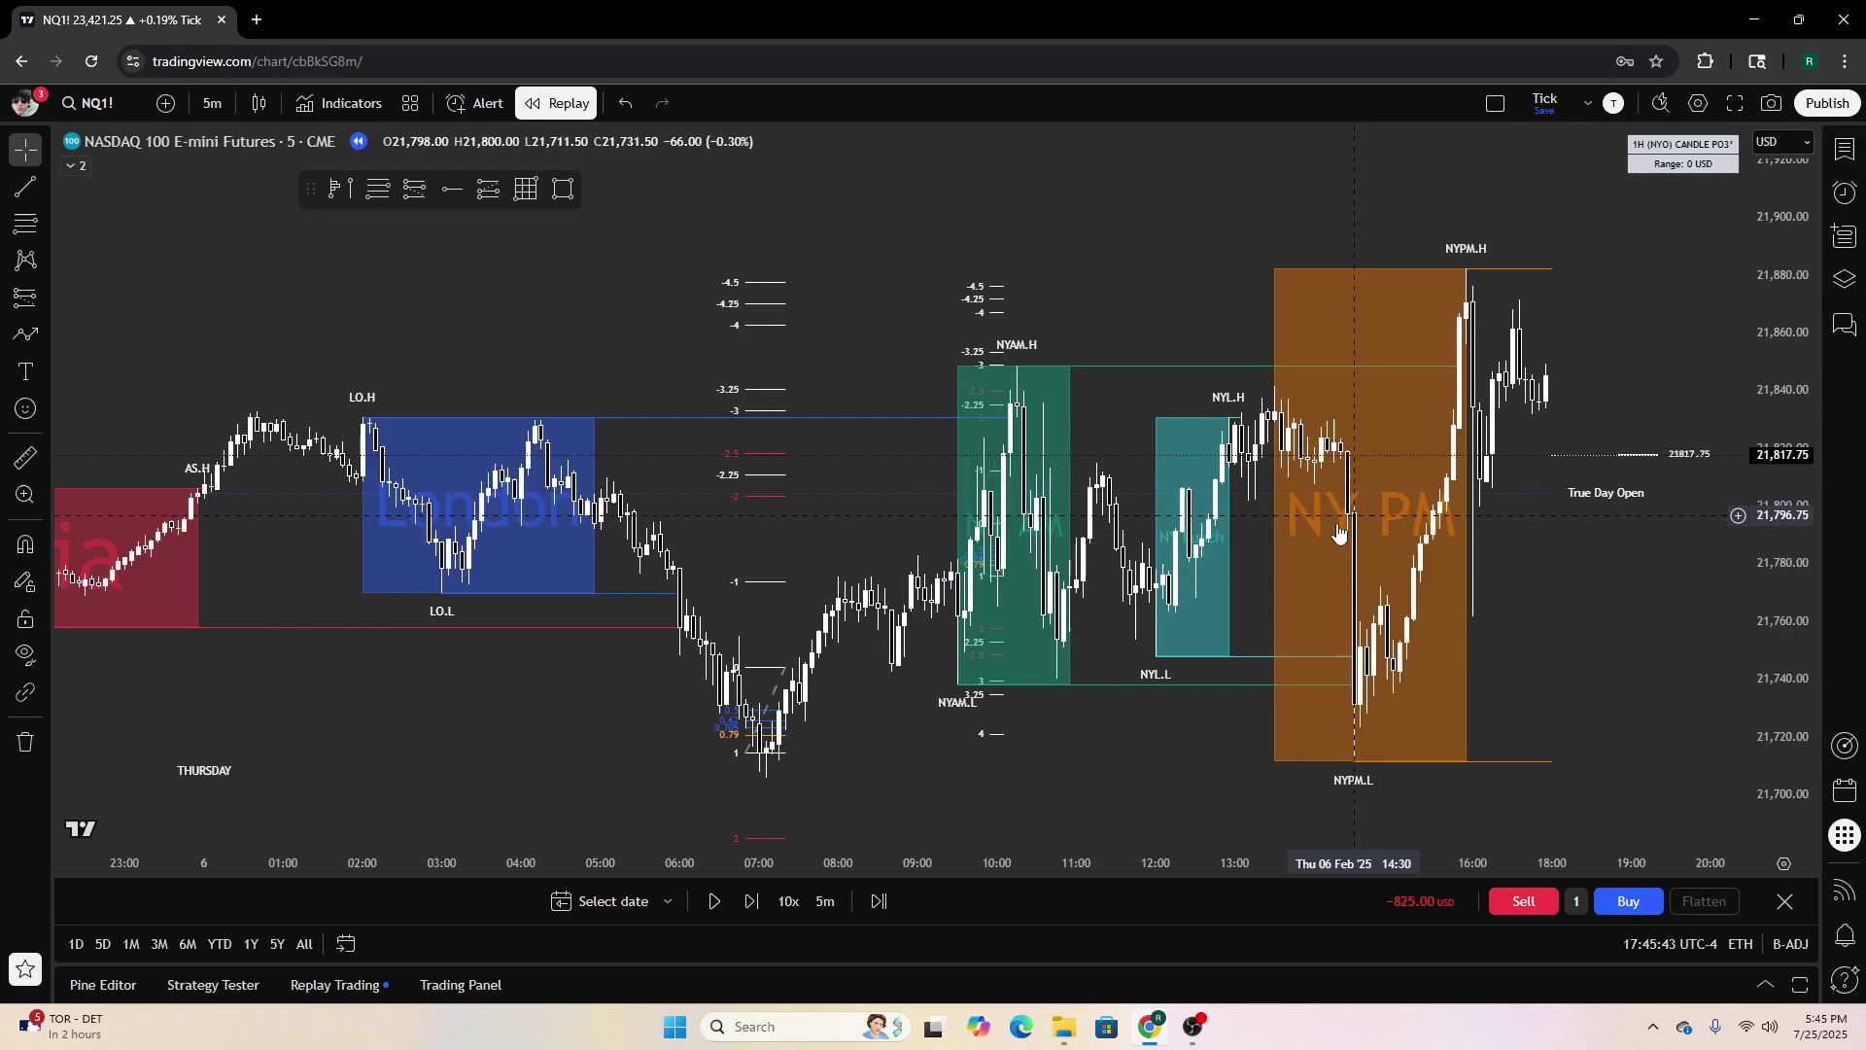
scroll(1337, 532, "down", 4)
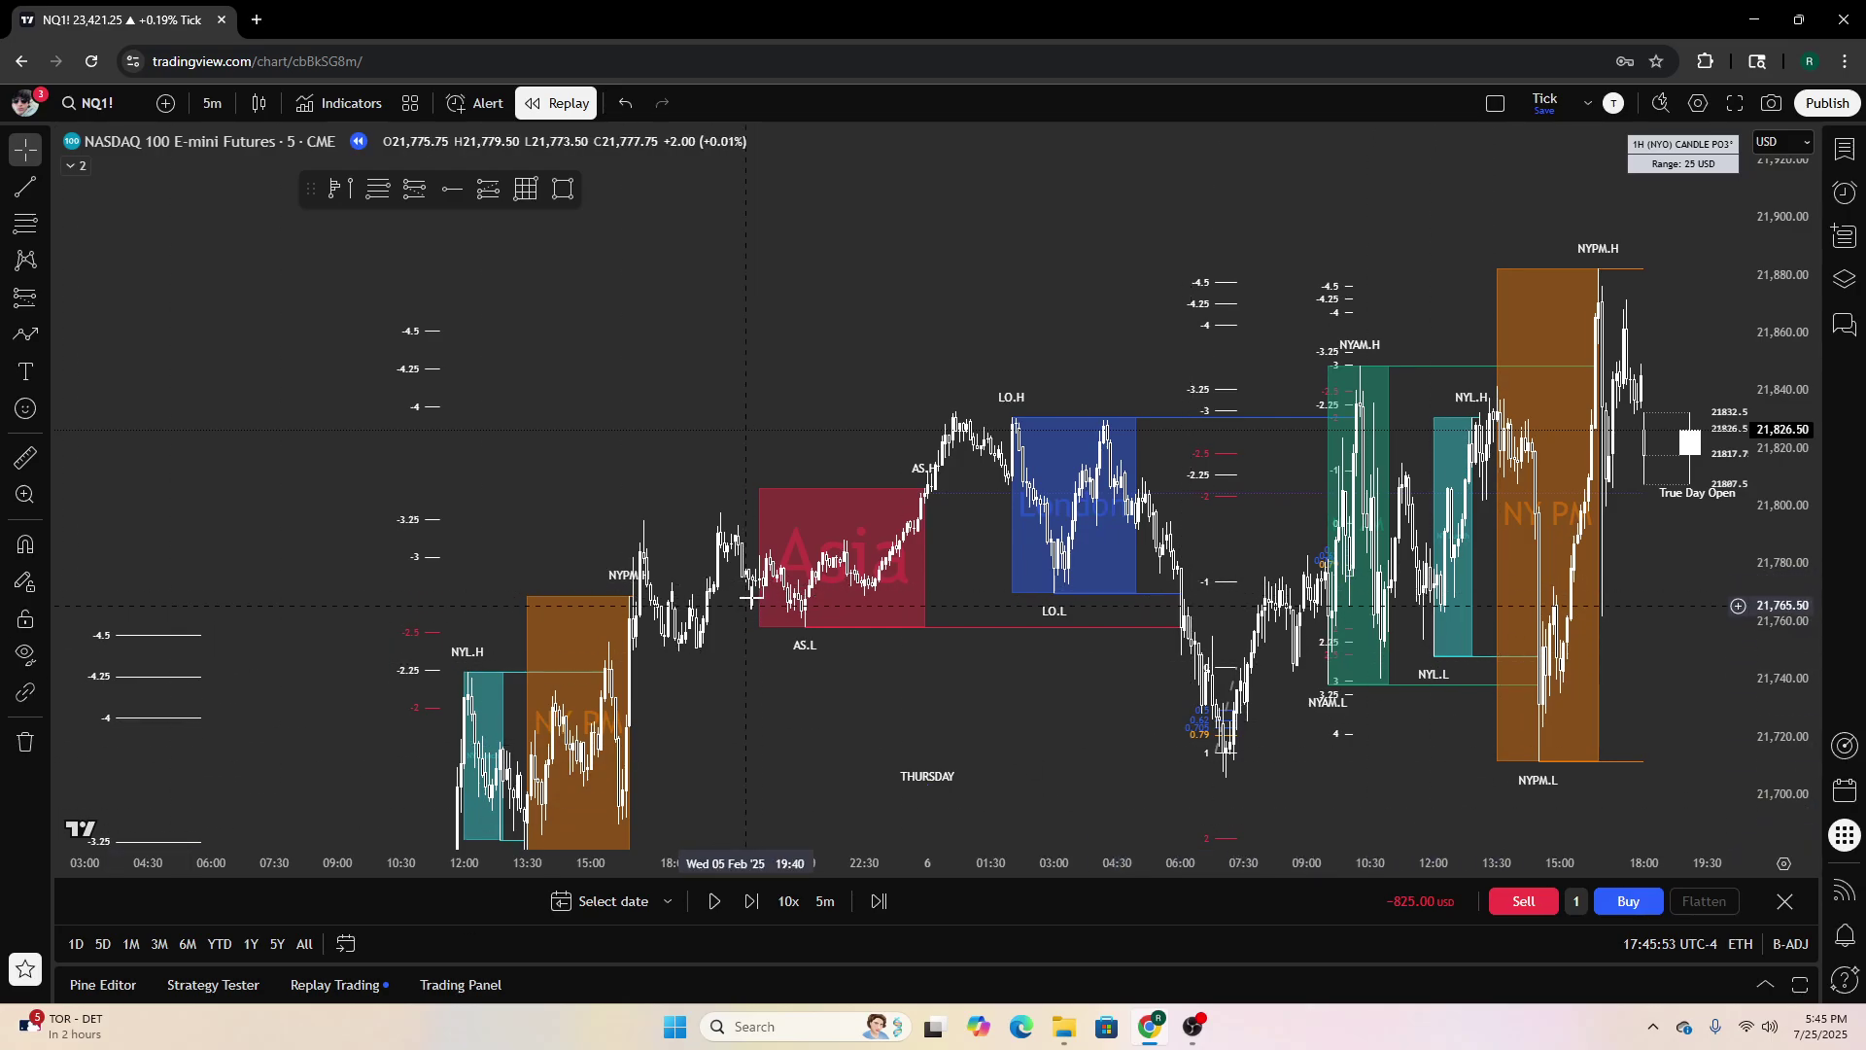
left_click_drag(921, 308, 791, 291)
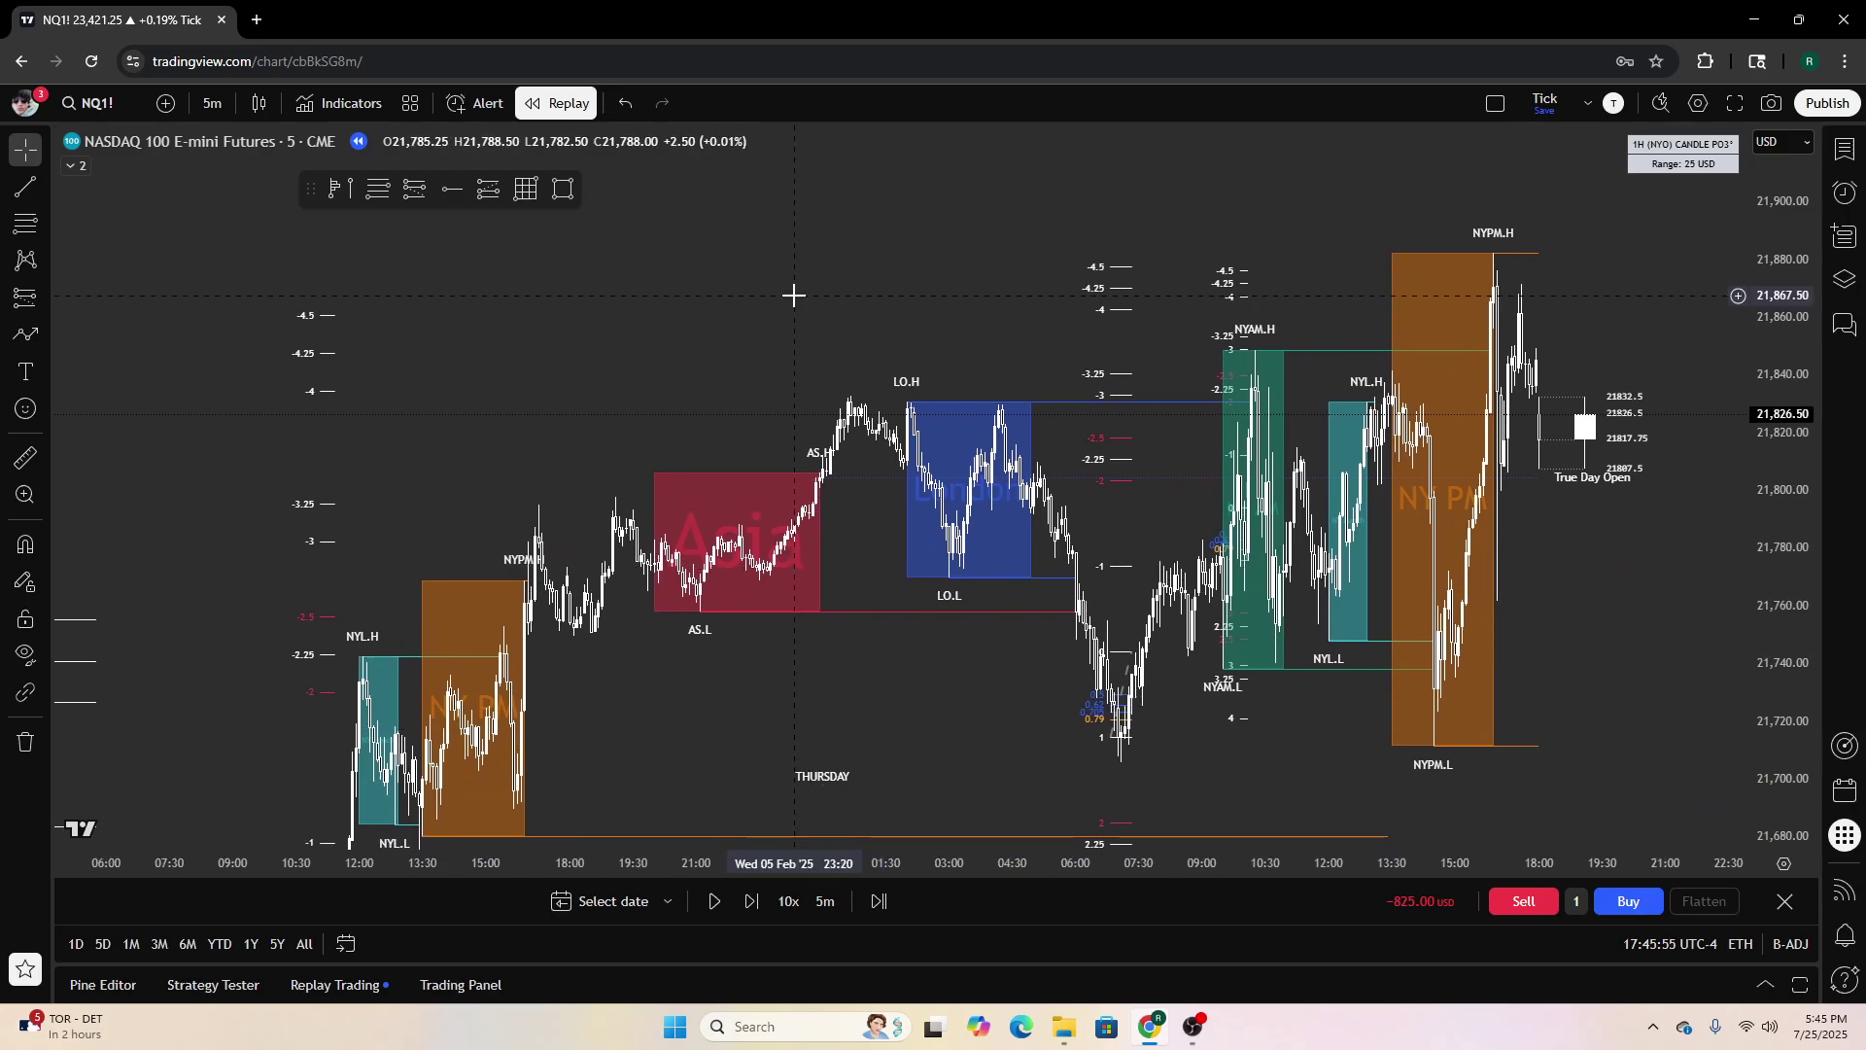